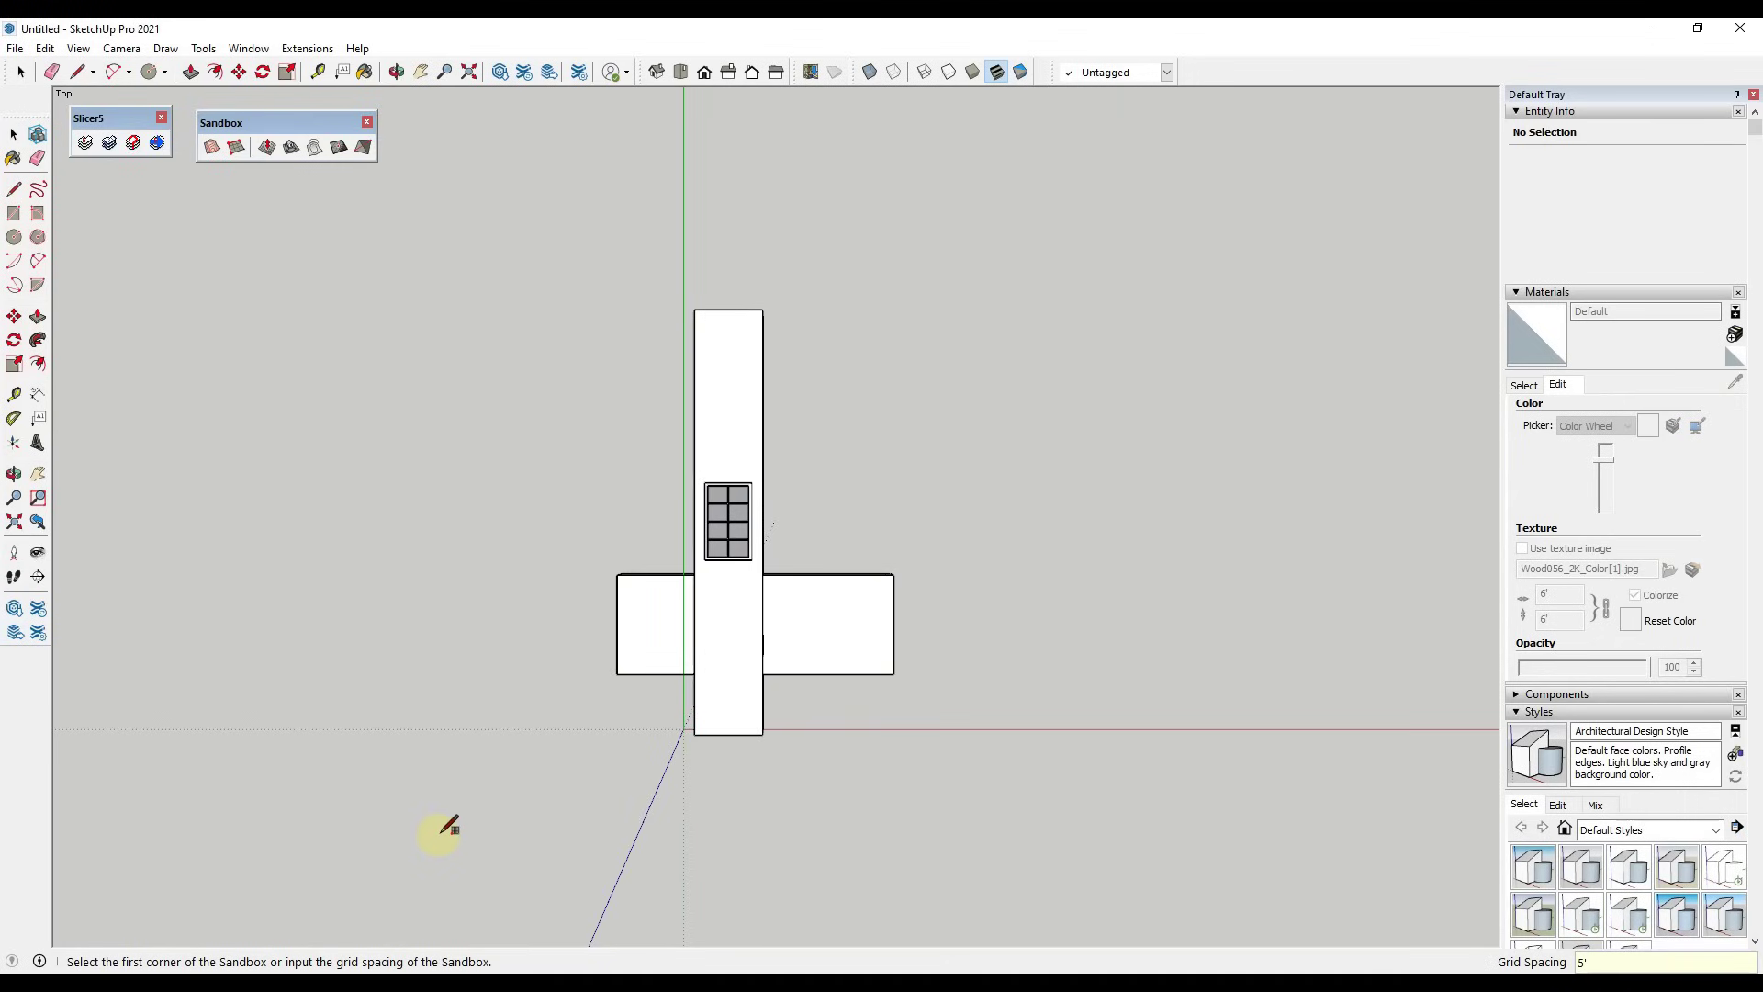
Draw a flat Sandbox terrain grid with 5' spacing under the building, then orbit into perspective
left_click(412, 863)
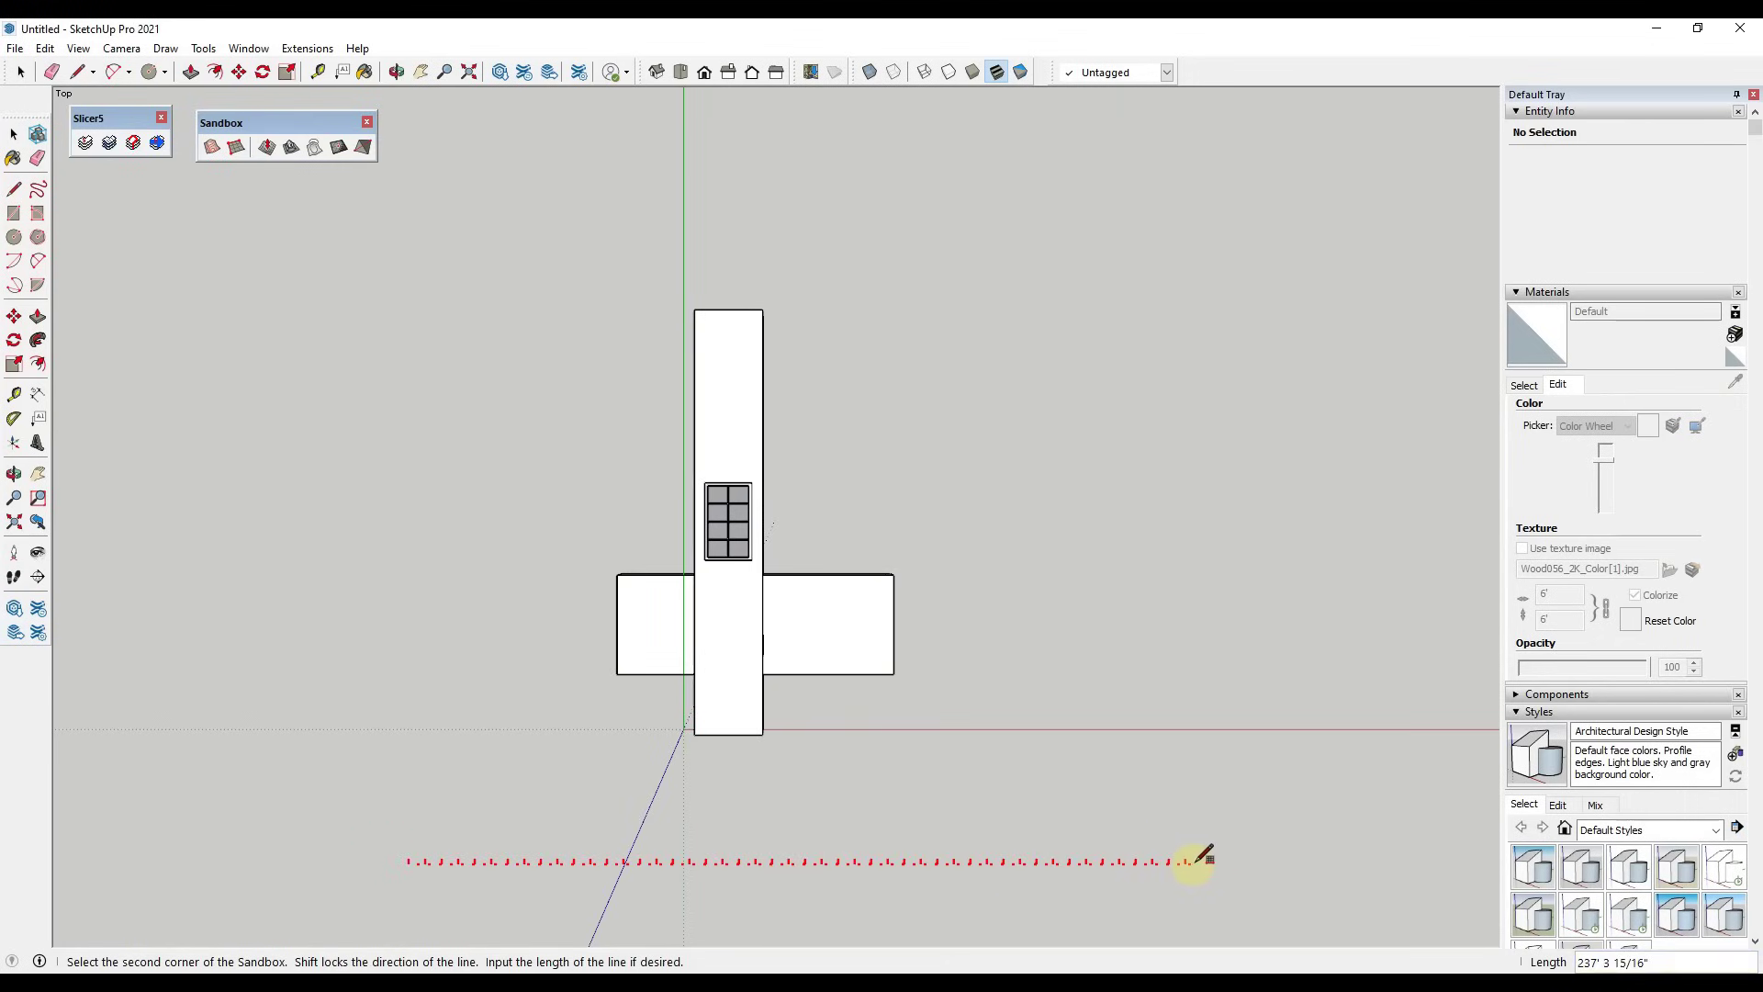
left_click(1270, 860)
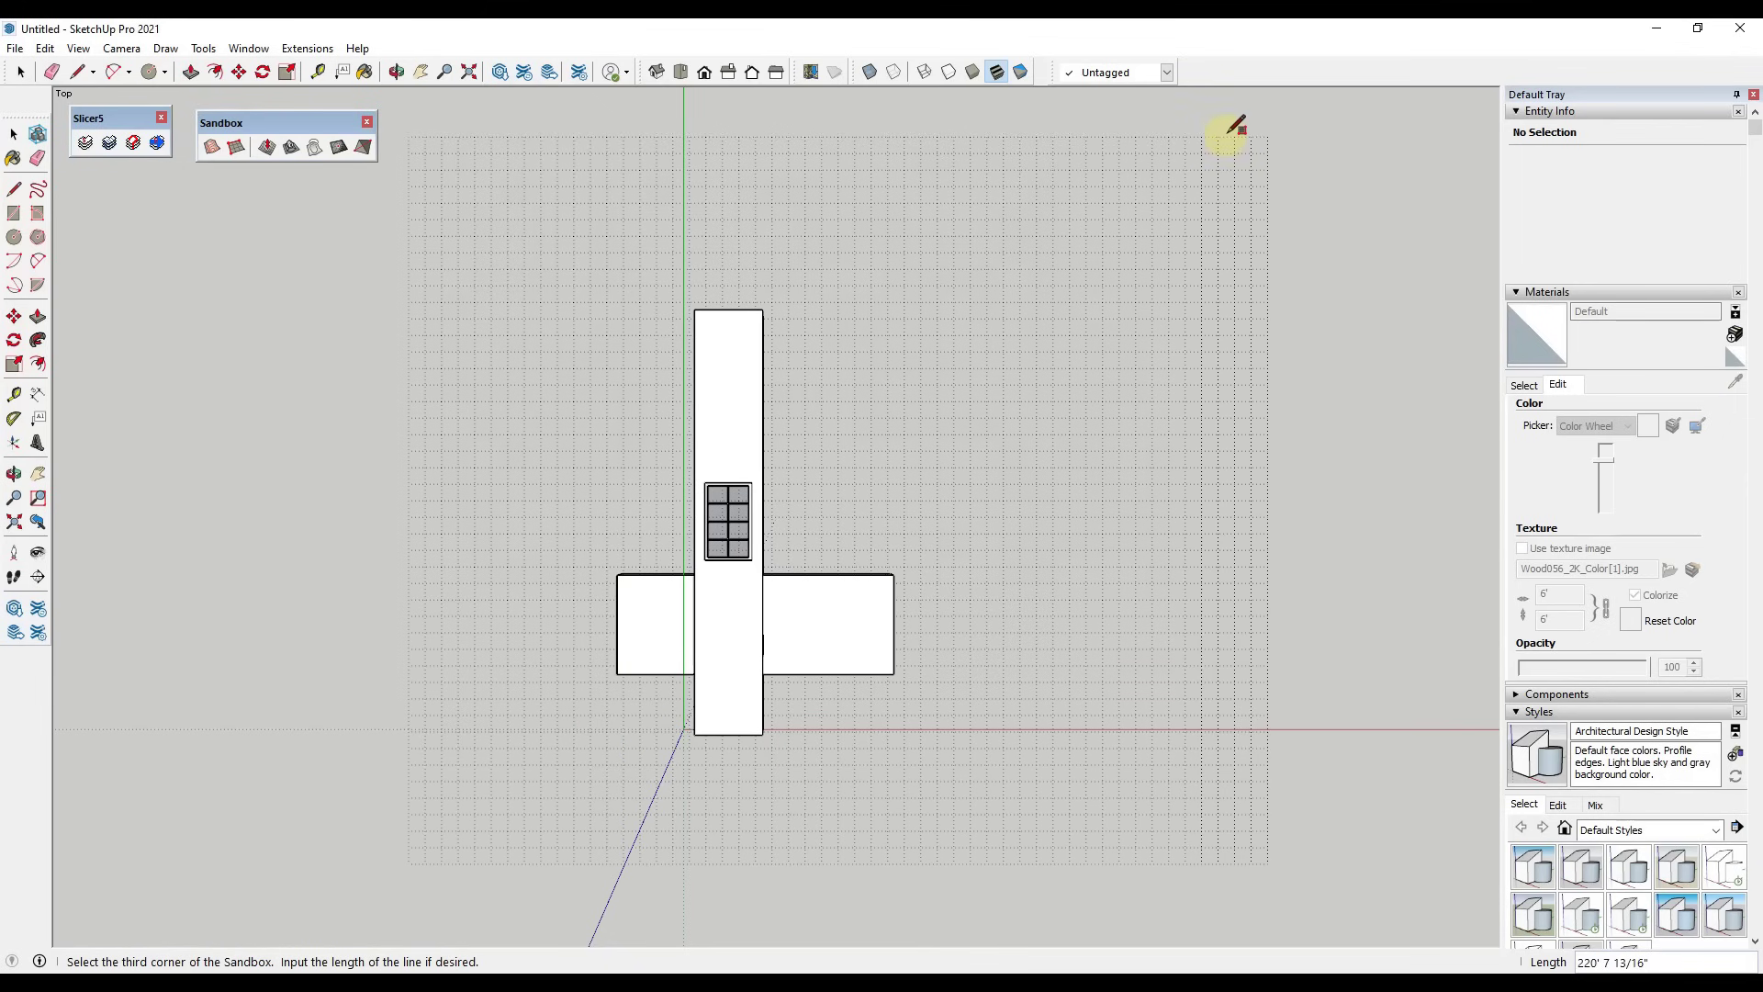
left_click(1236, 116)
key("space")
middle_click_drag(1209, 465, 448, 673)
Open the terrain grid group for editing and pick the Sandbox Smoove tool
middle_click_drag(456, 597, 618, 630)
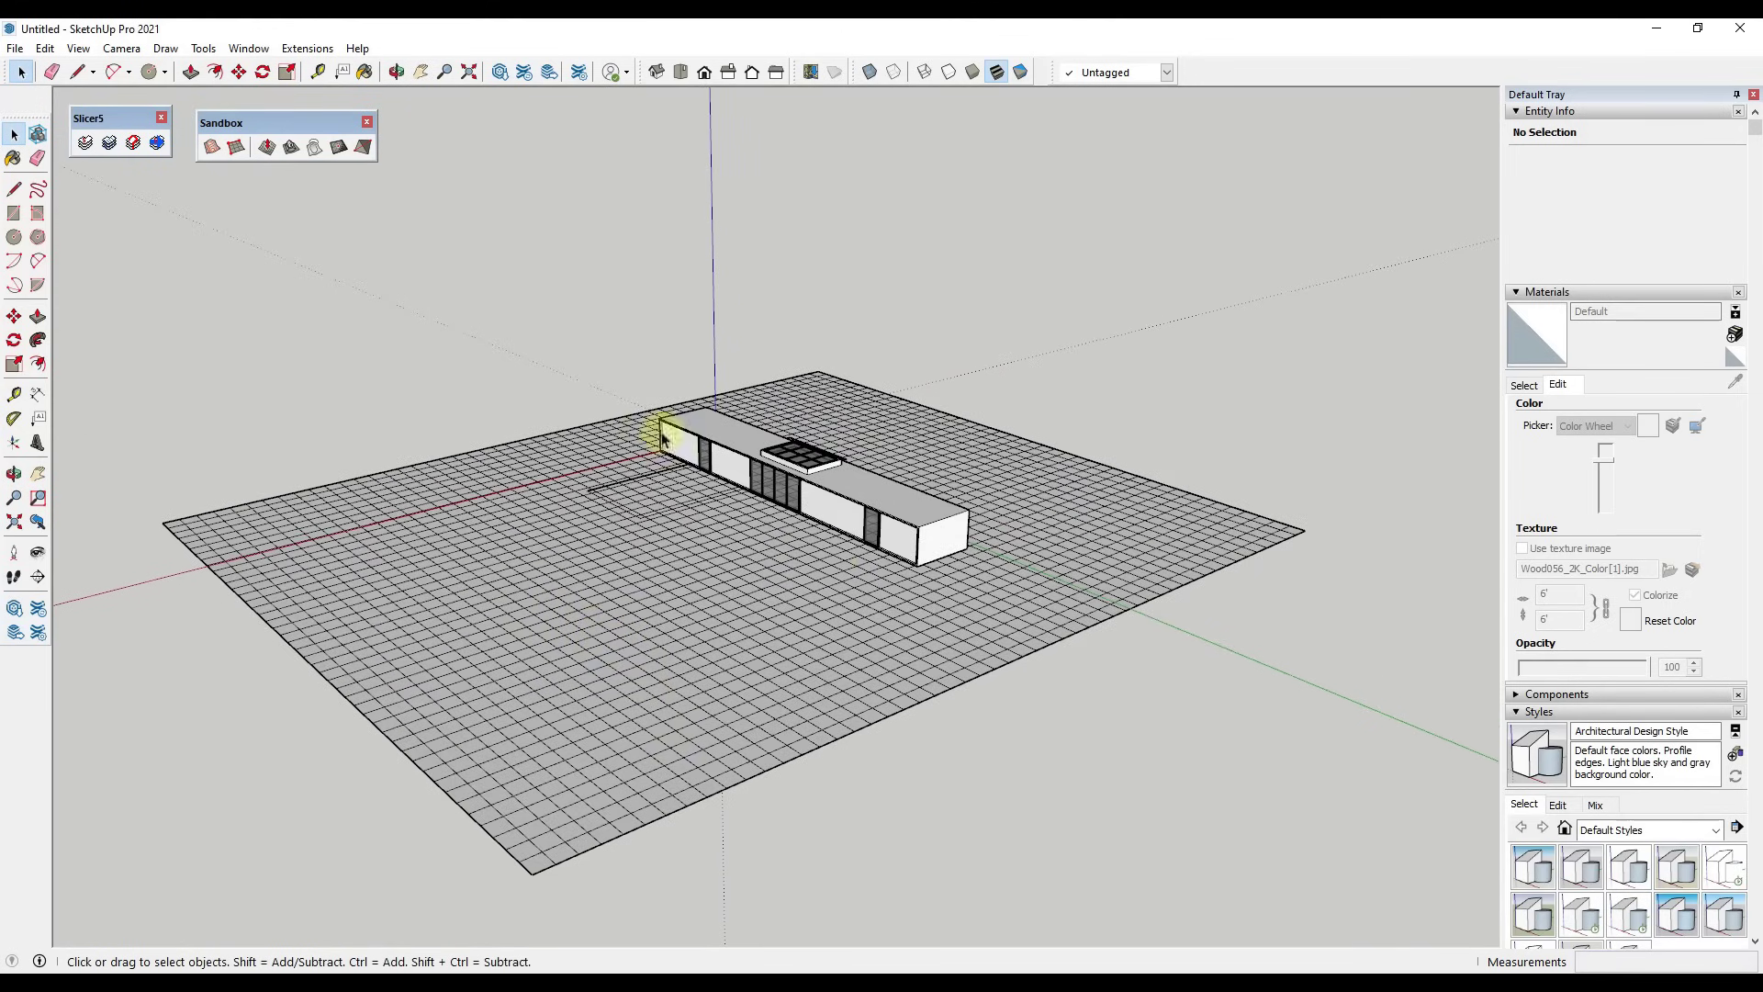
double_click(812, 659)
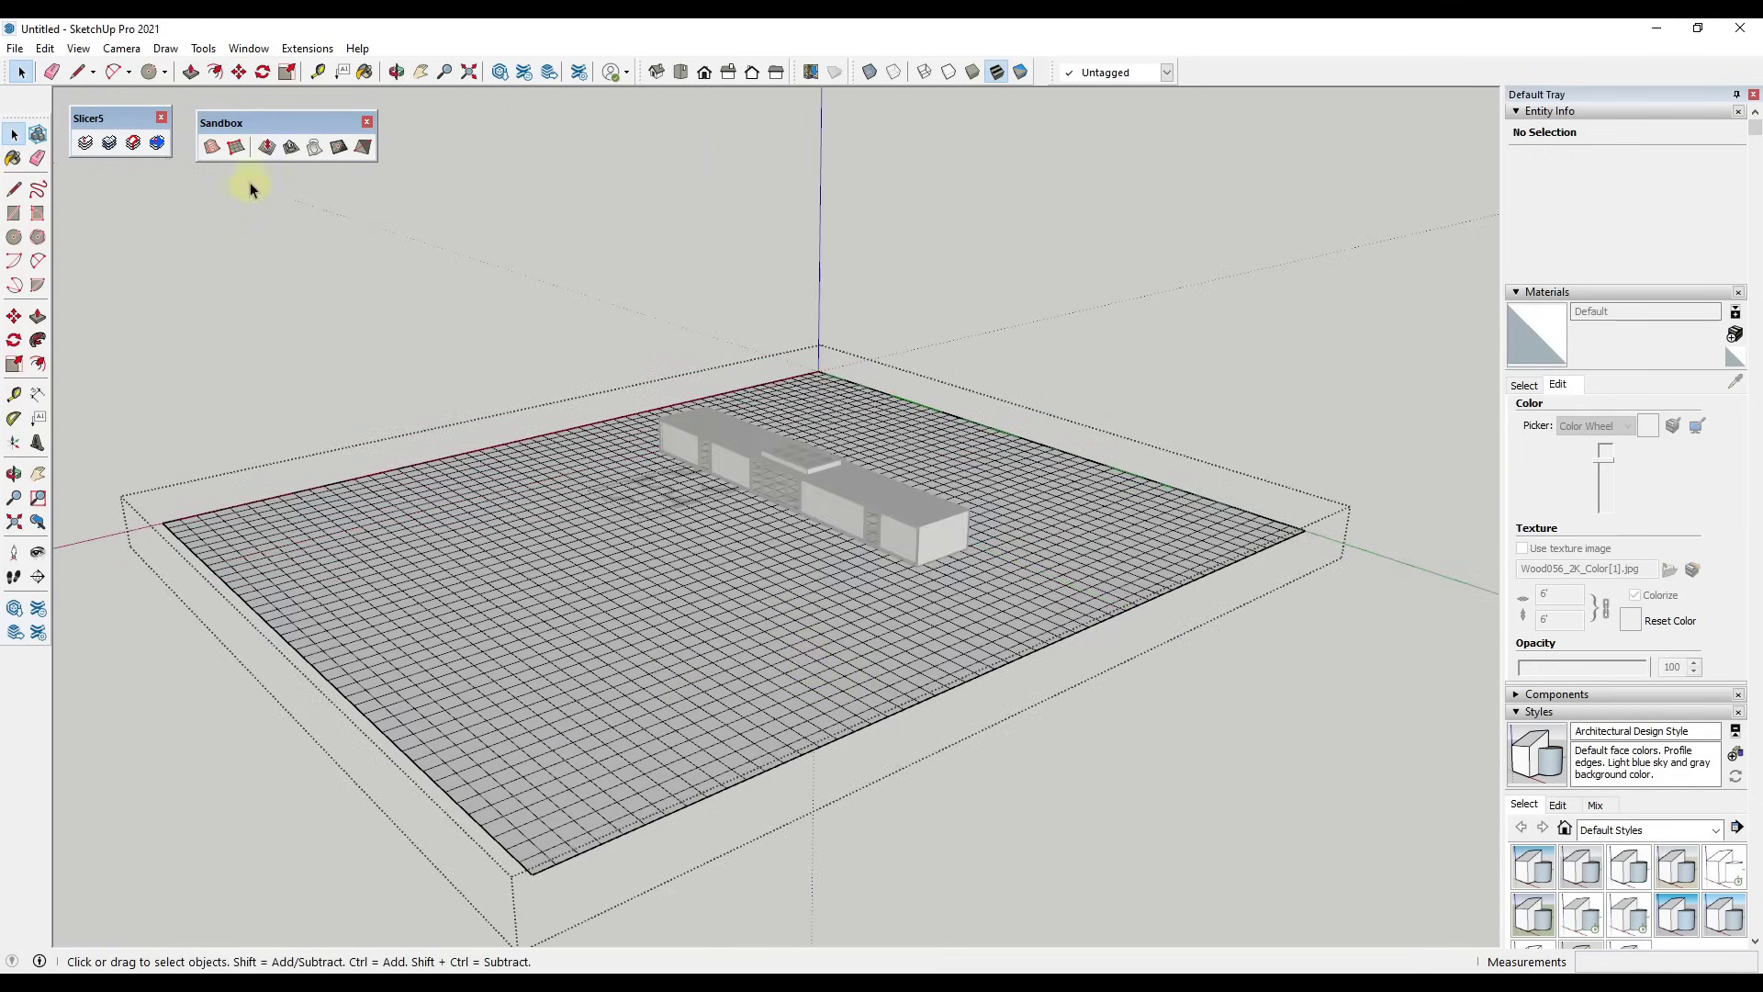
left_click(266, 147)
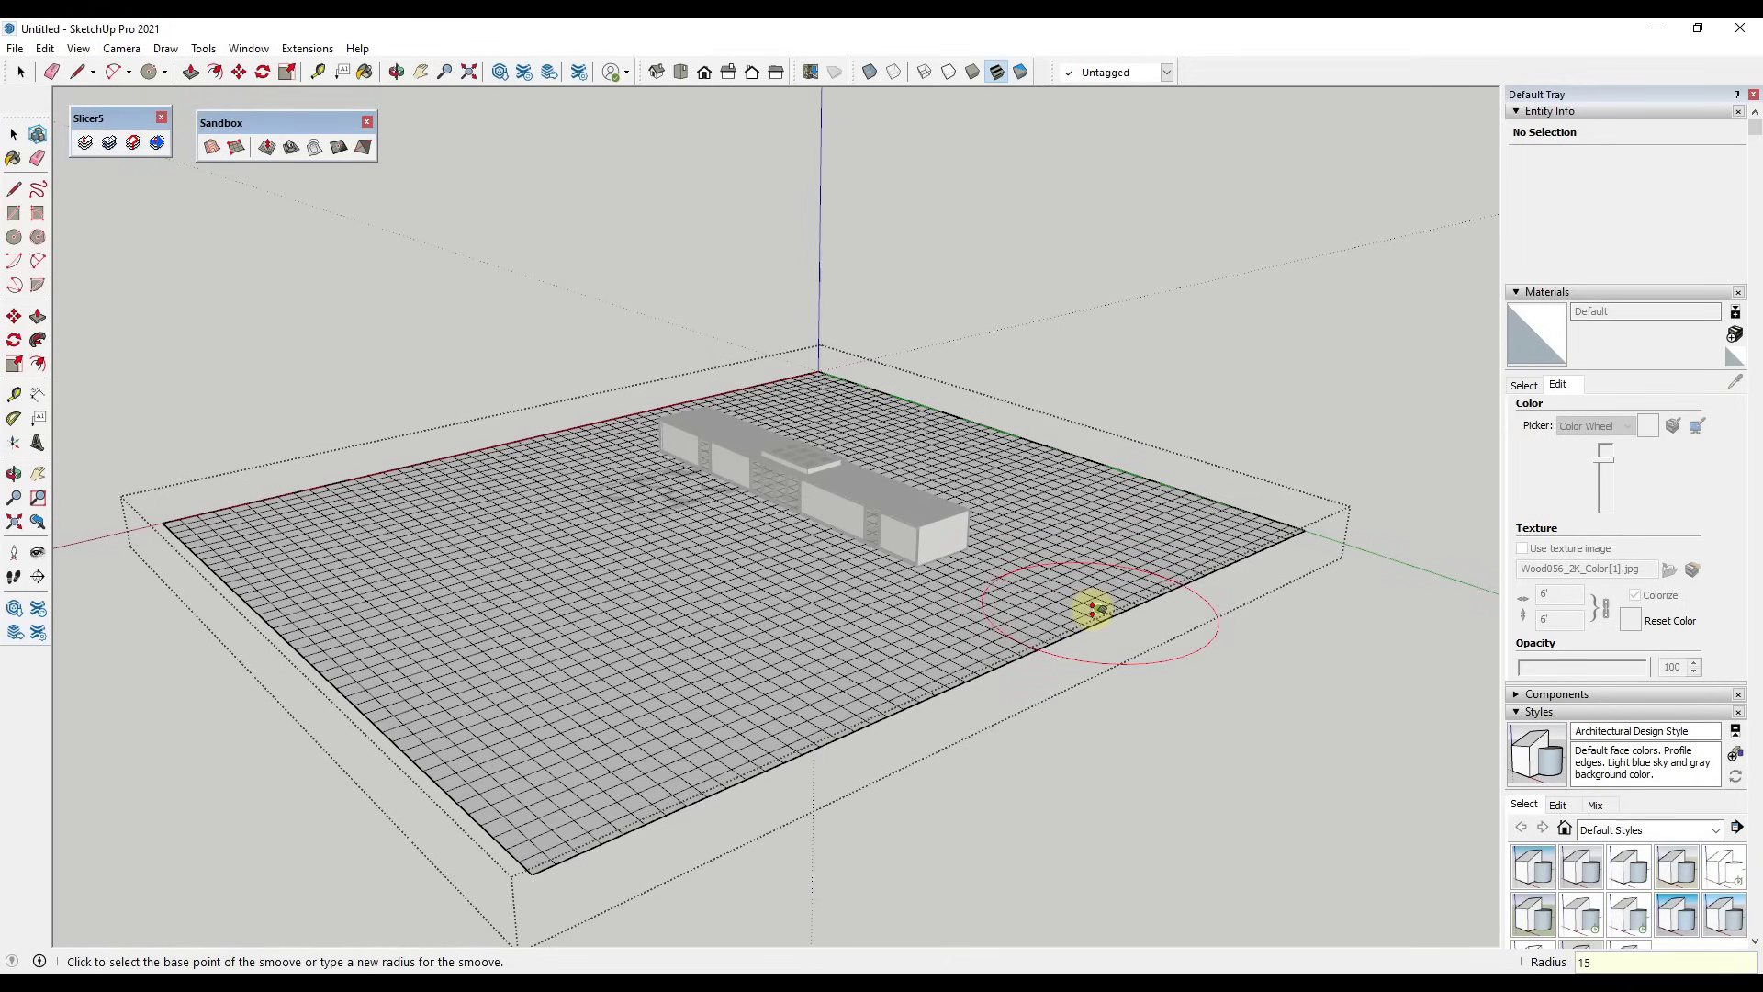
Set the Smoove radius to 150' and reshape the right side and middle of the terrain
type("'")
key("Return")
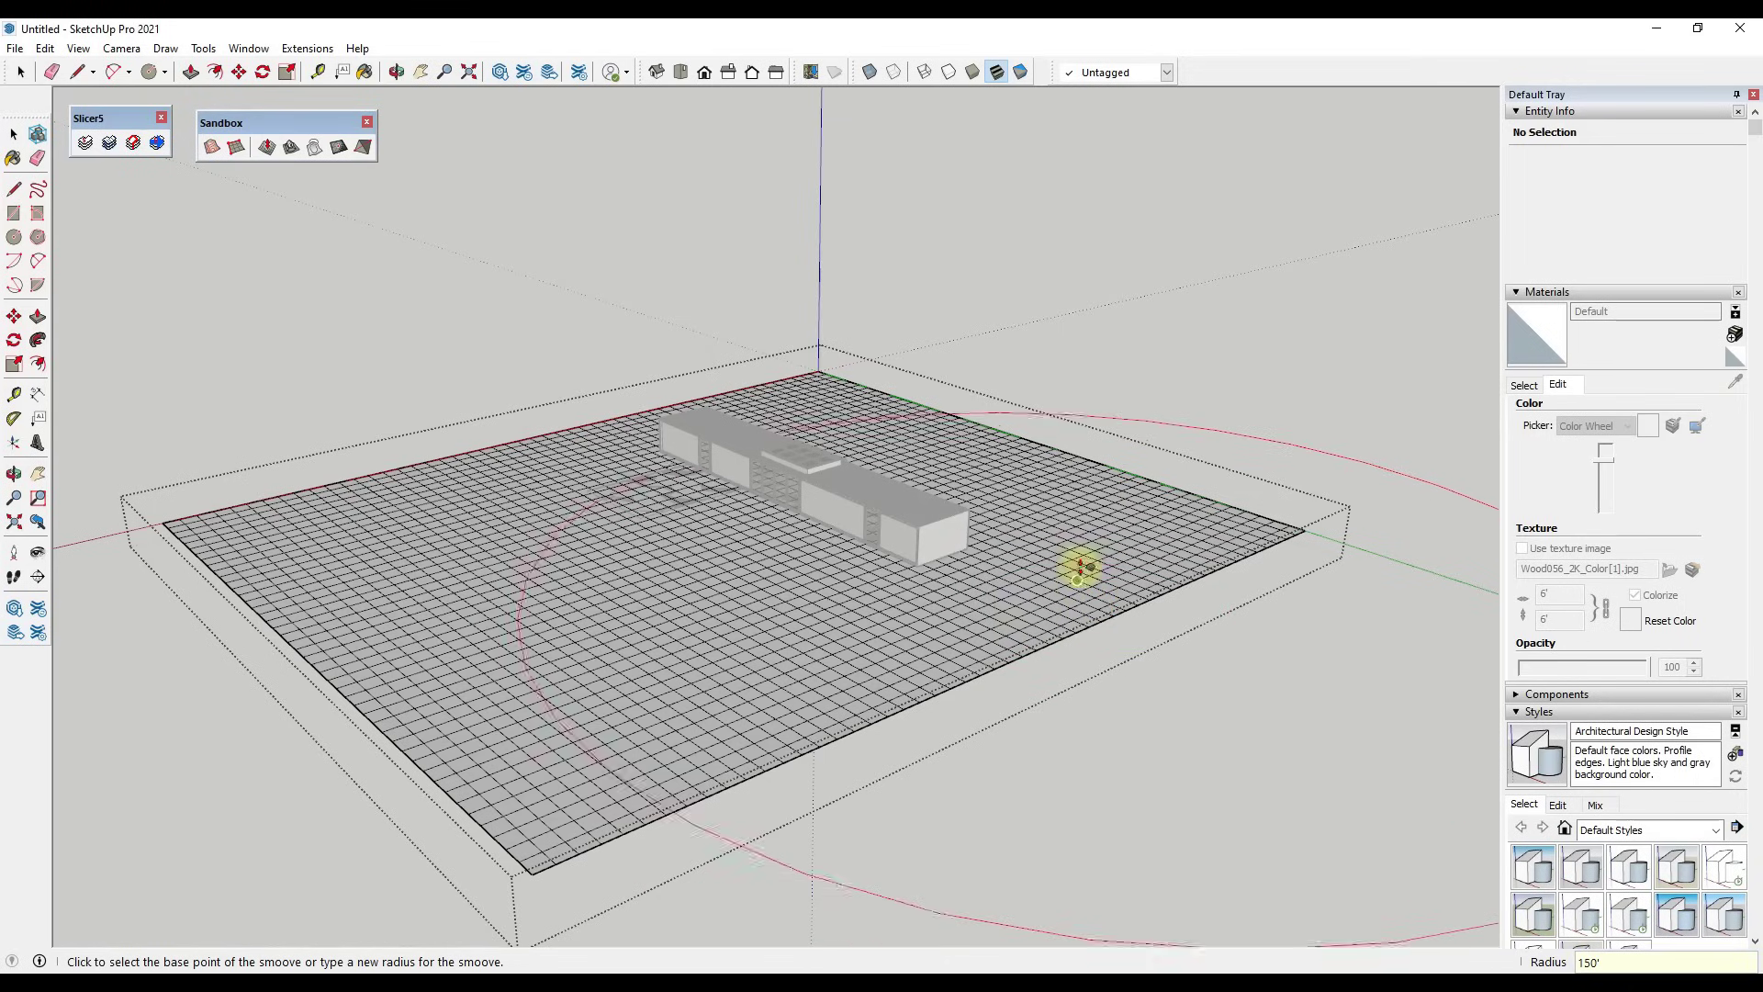
left_click(1212, 536)
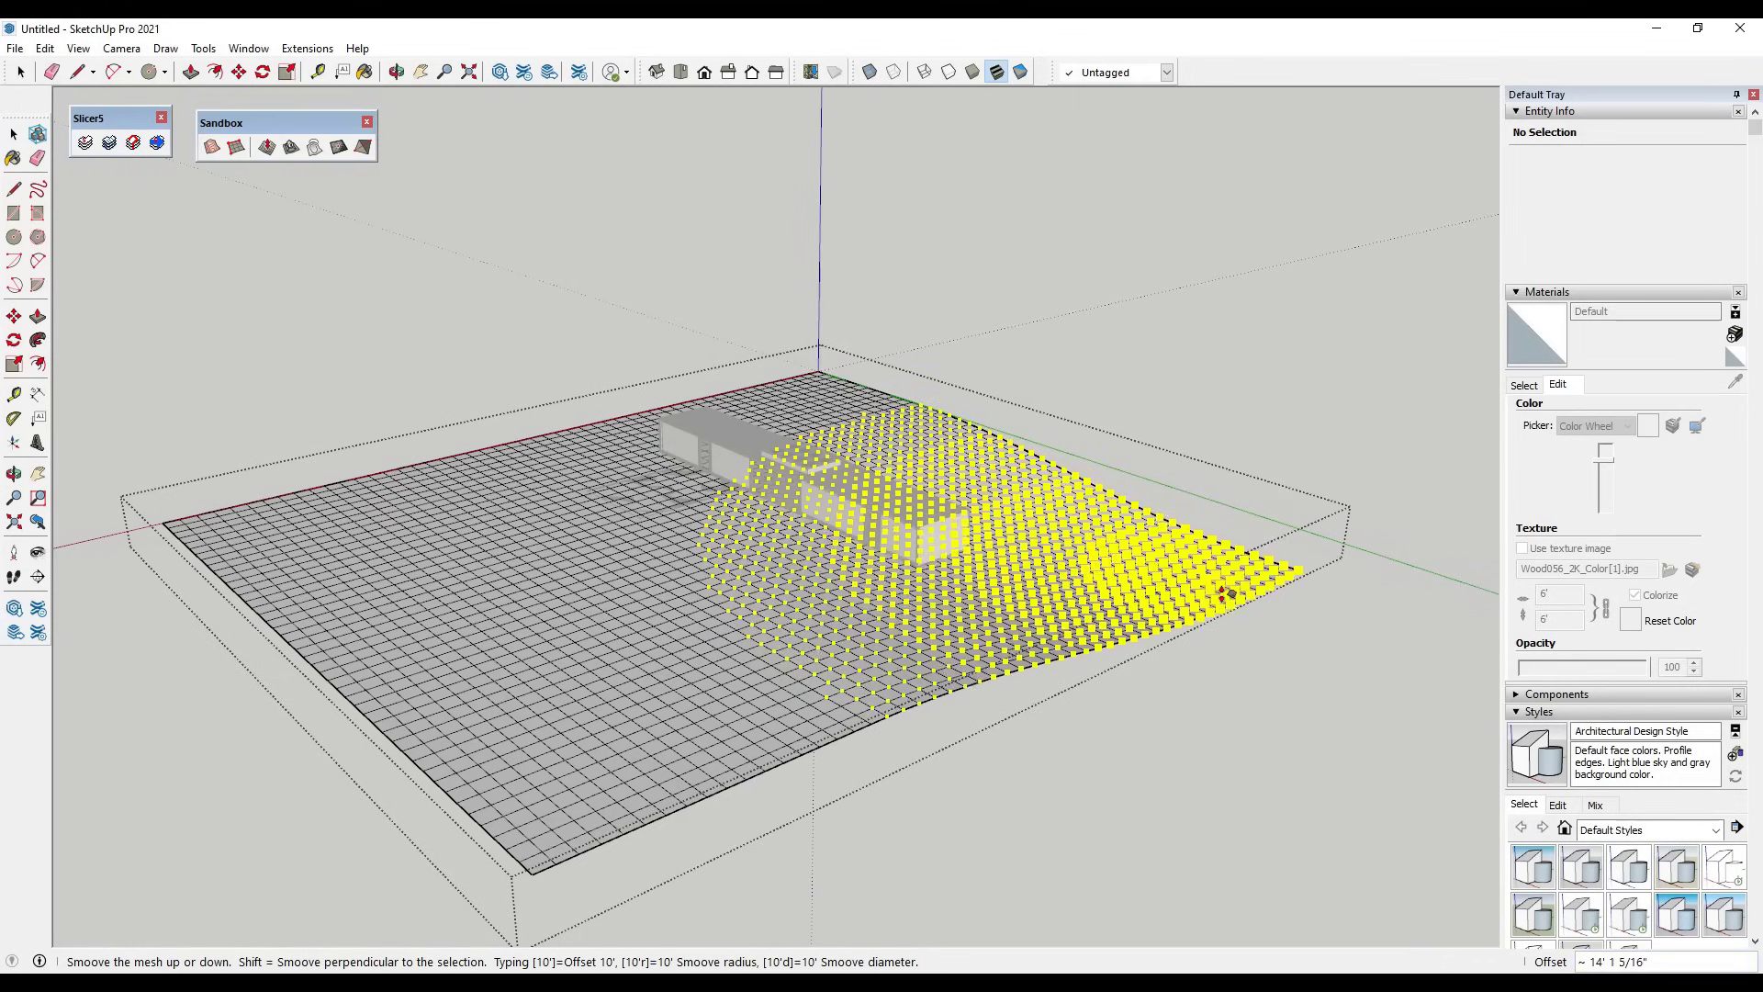
left_click(1198, 587)
left_click(1125, 571)
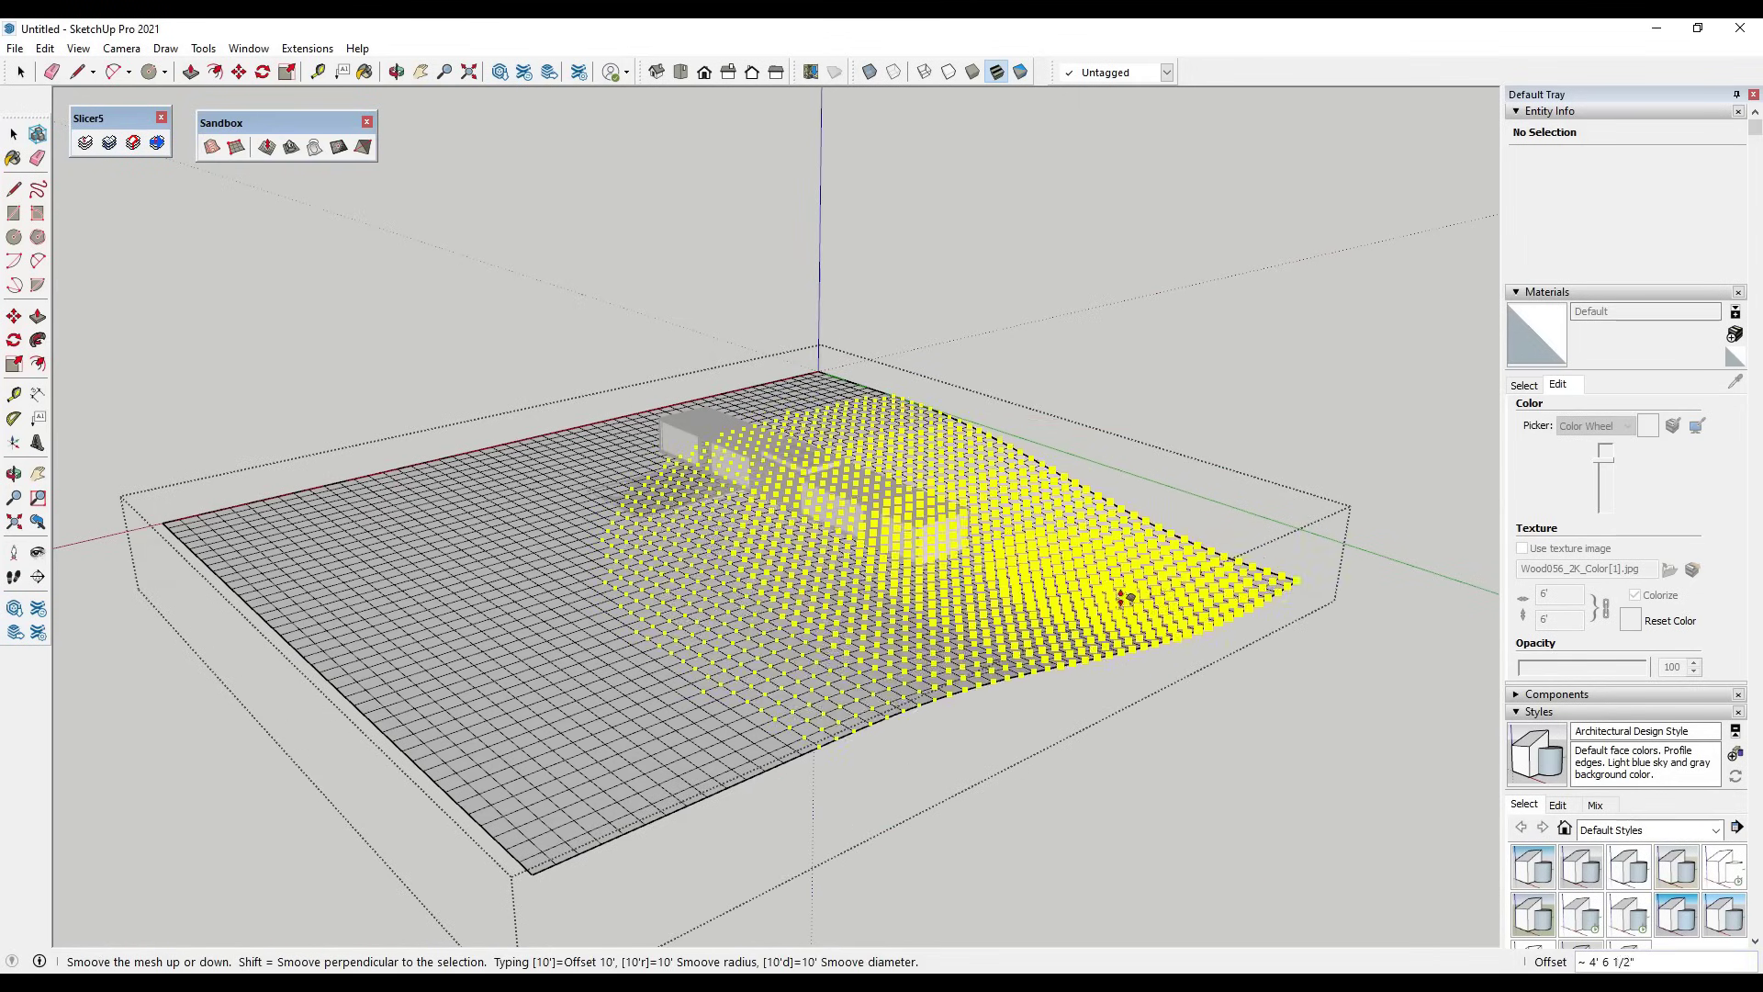
left_click(1122, 610)
left_click(800, 604)
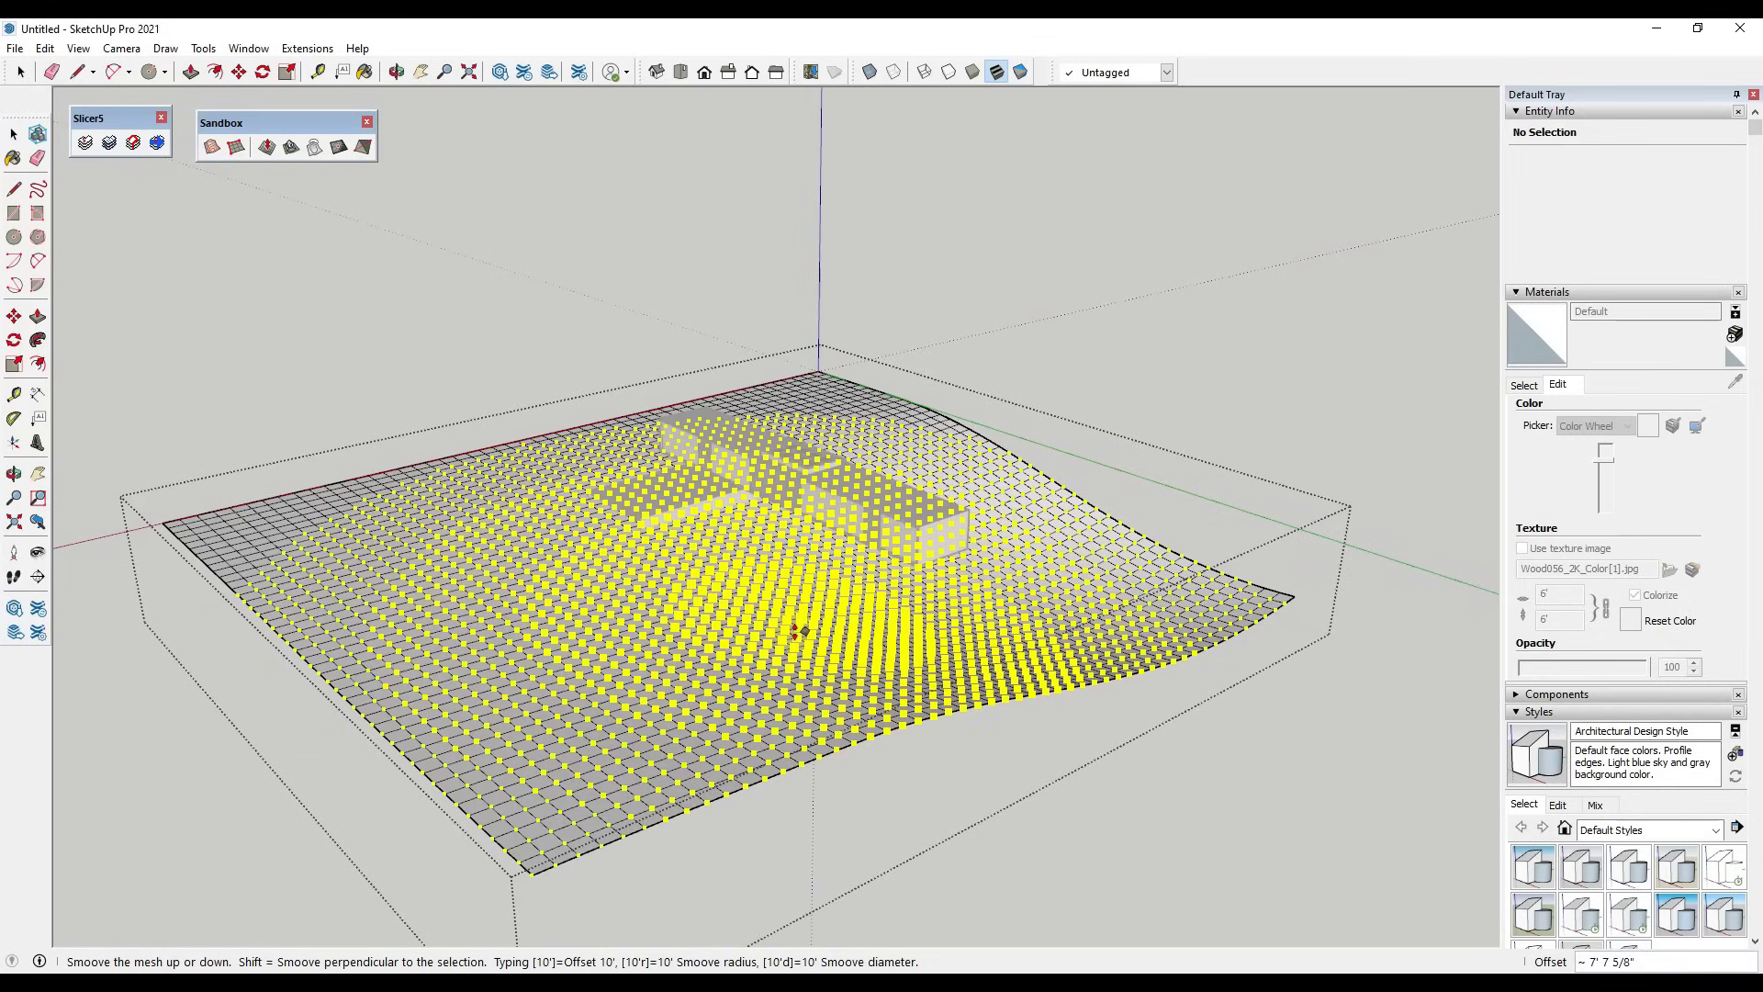
left_click(788, 660)
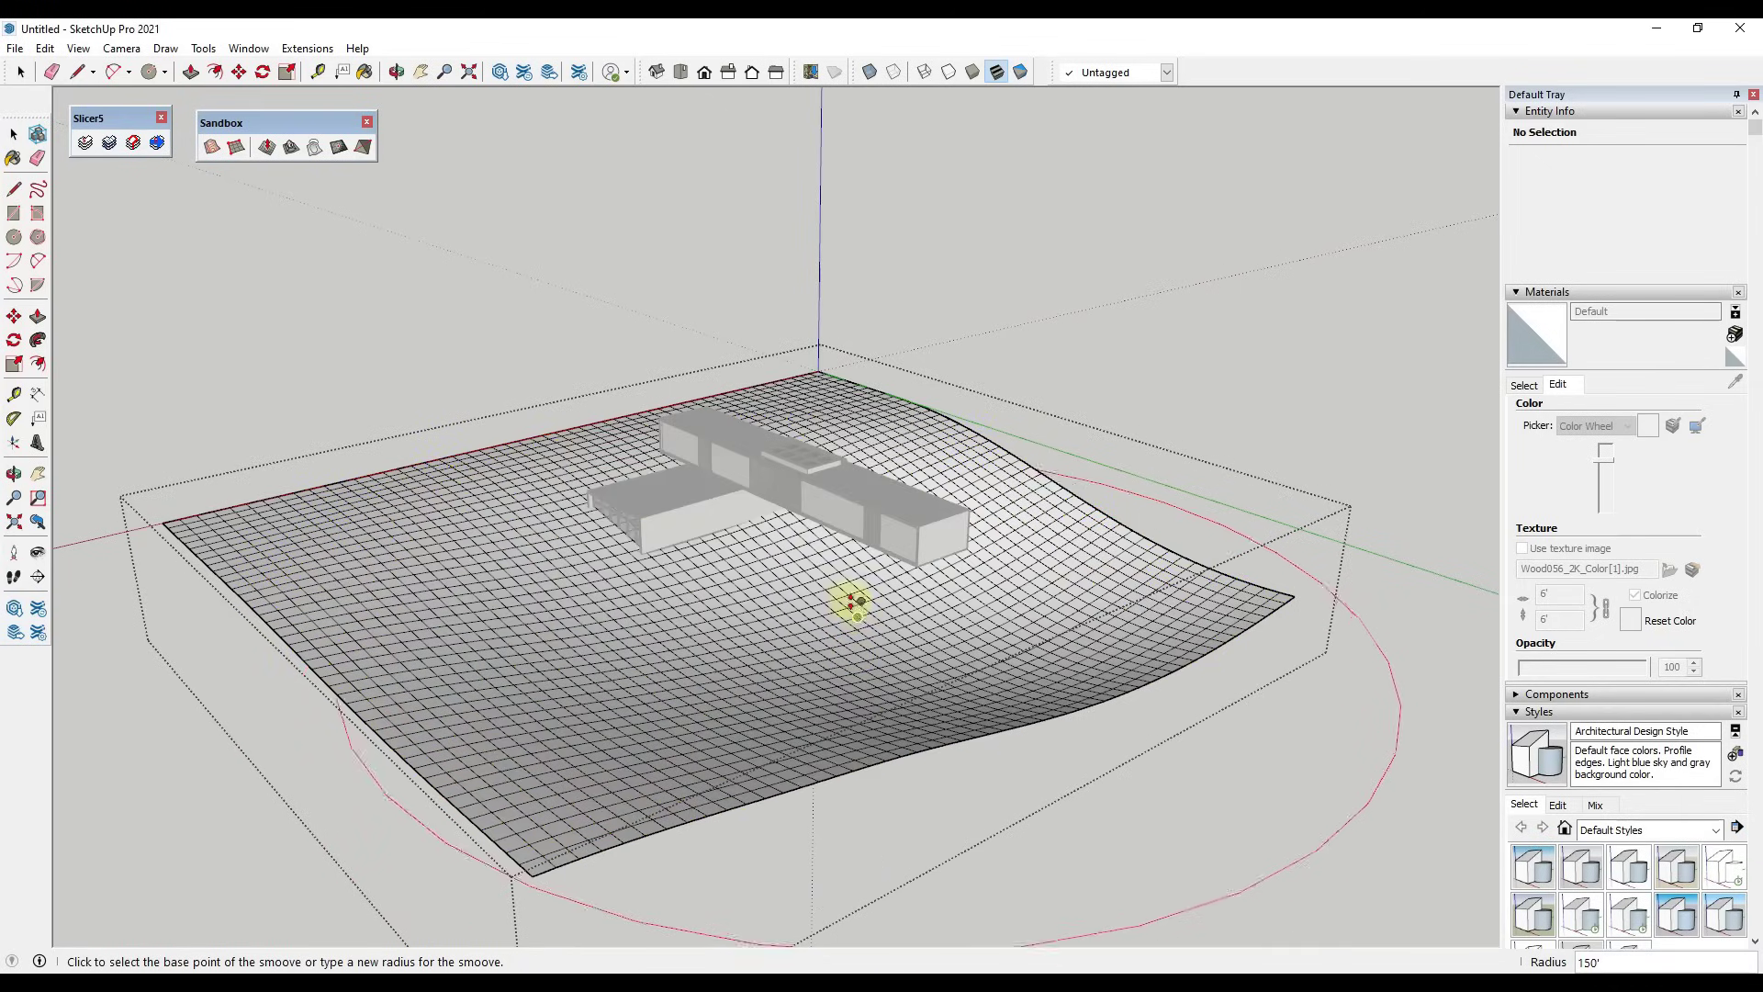
Reshape the front area, lower the front right, and adjust the far right corner of the terrain
middle_click_drag(460, 511, 1182, 504)
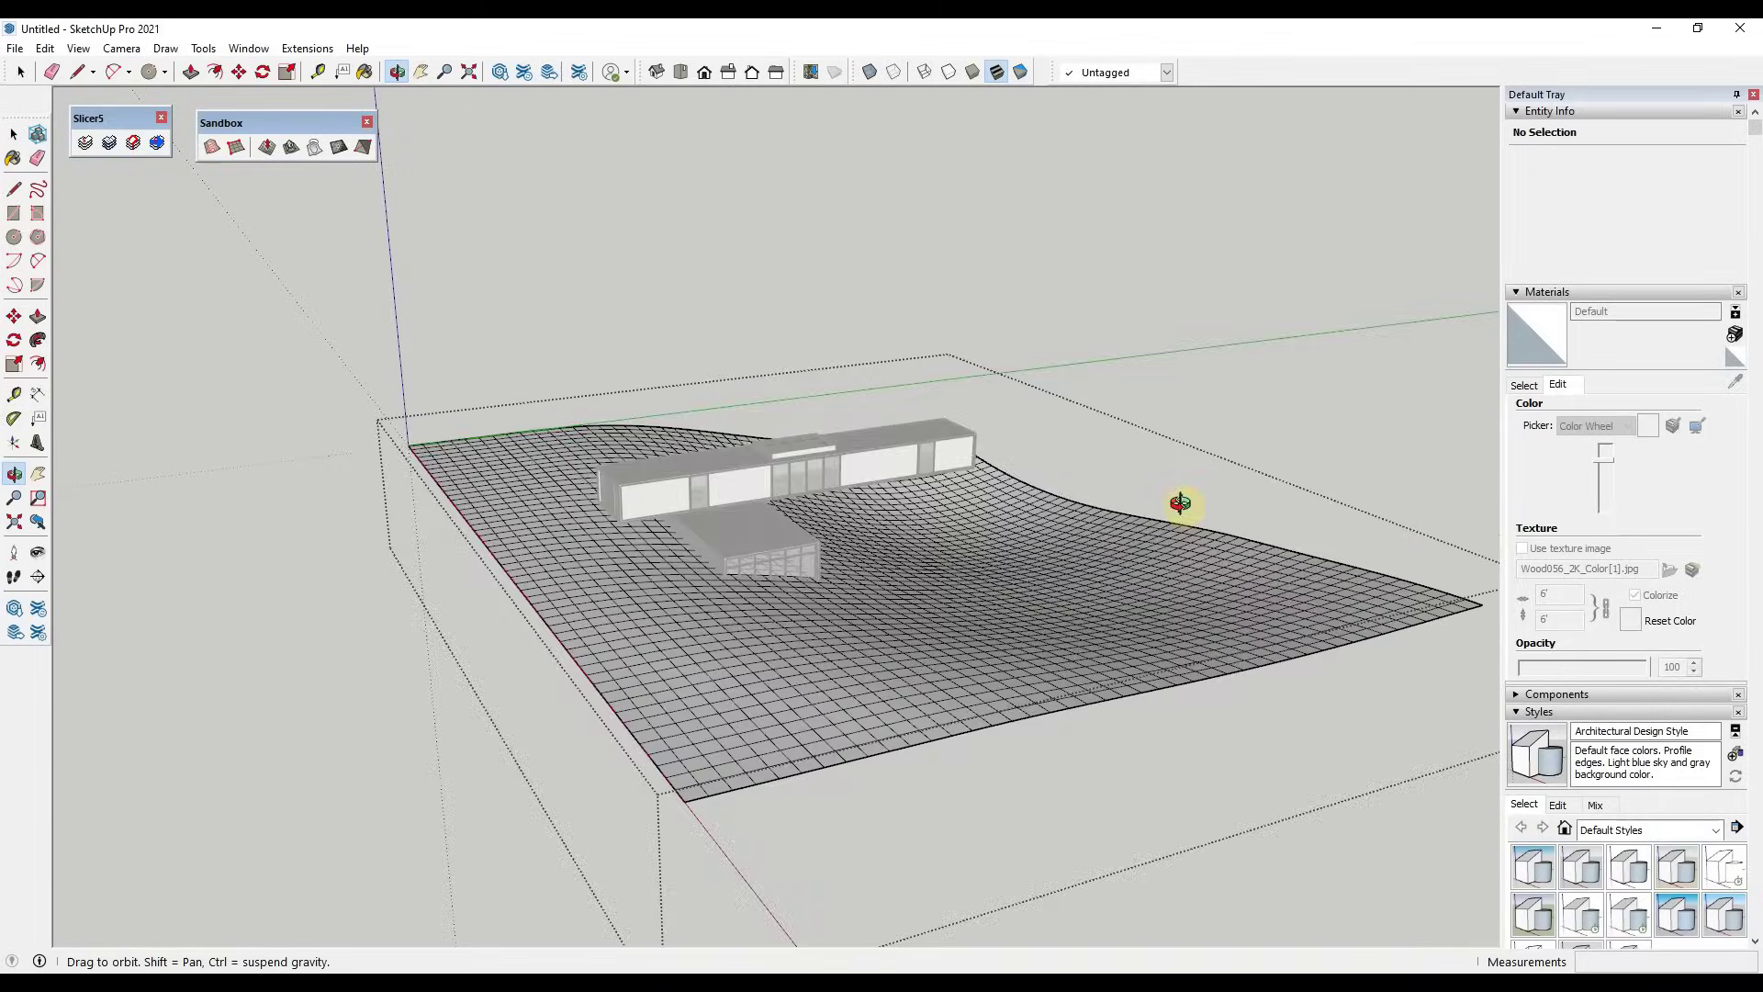
left_click(727, 604)
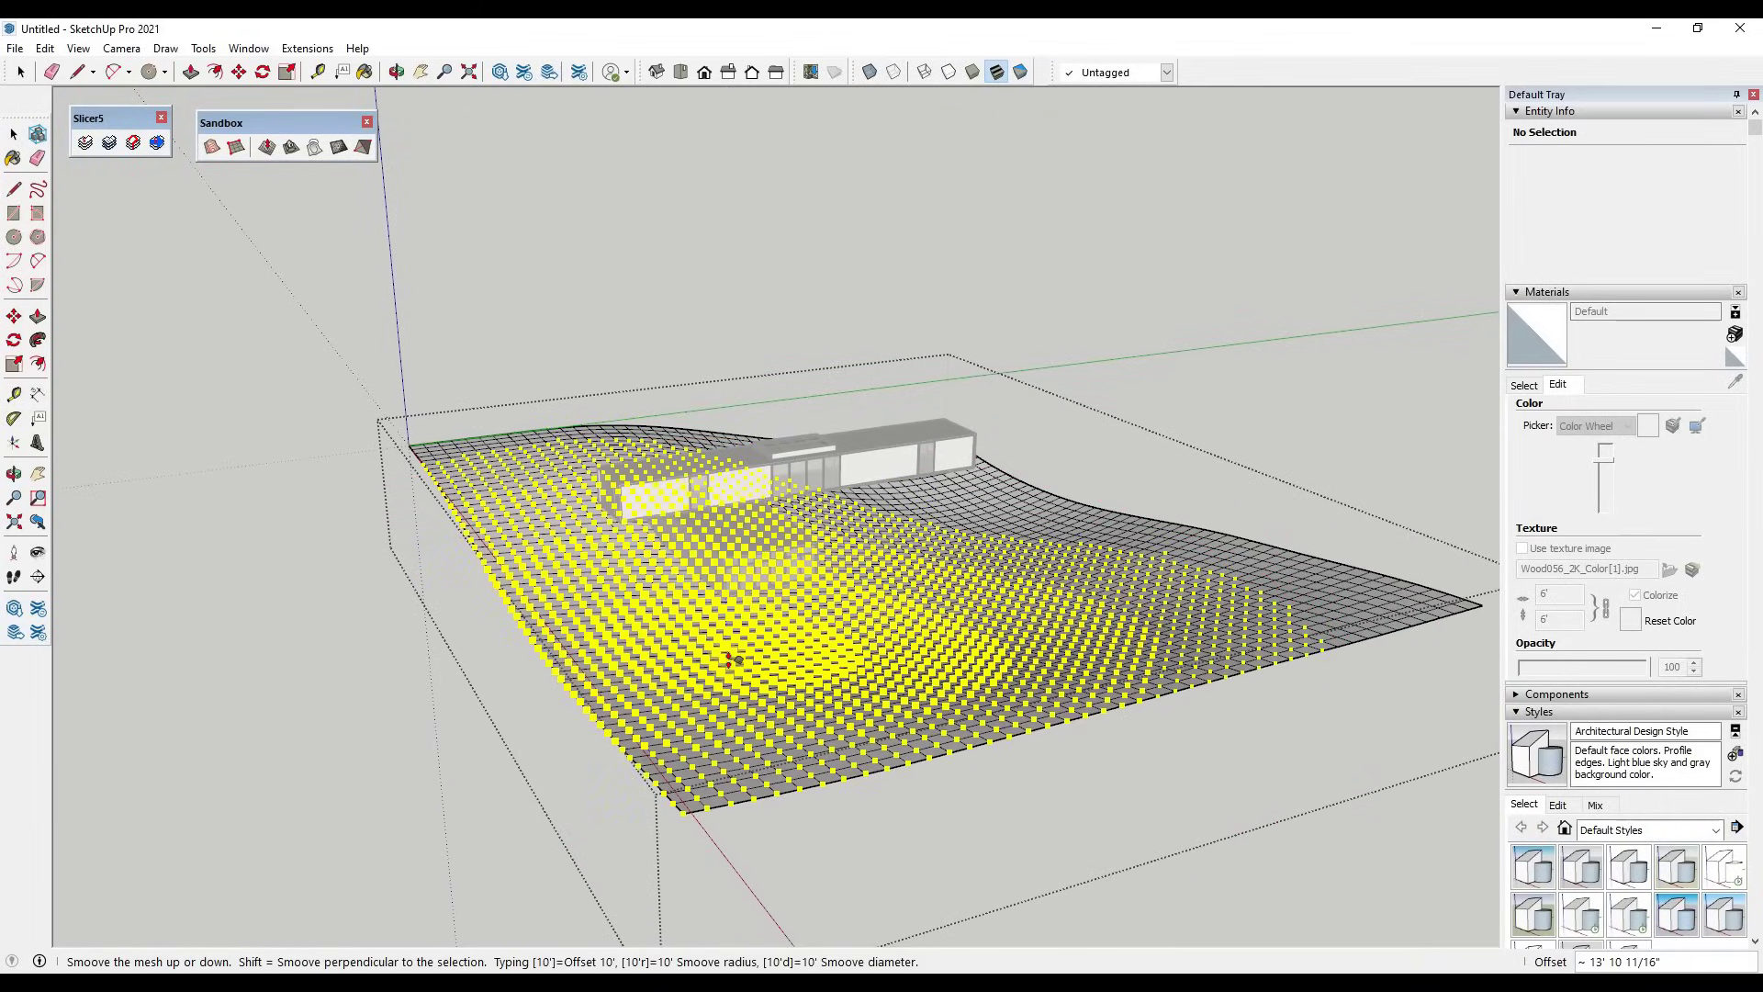
left_click(732, 658)
middle_click_drag(736, 634, 842, 637)
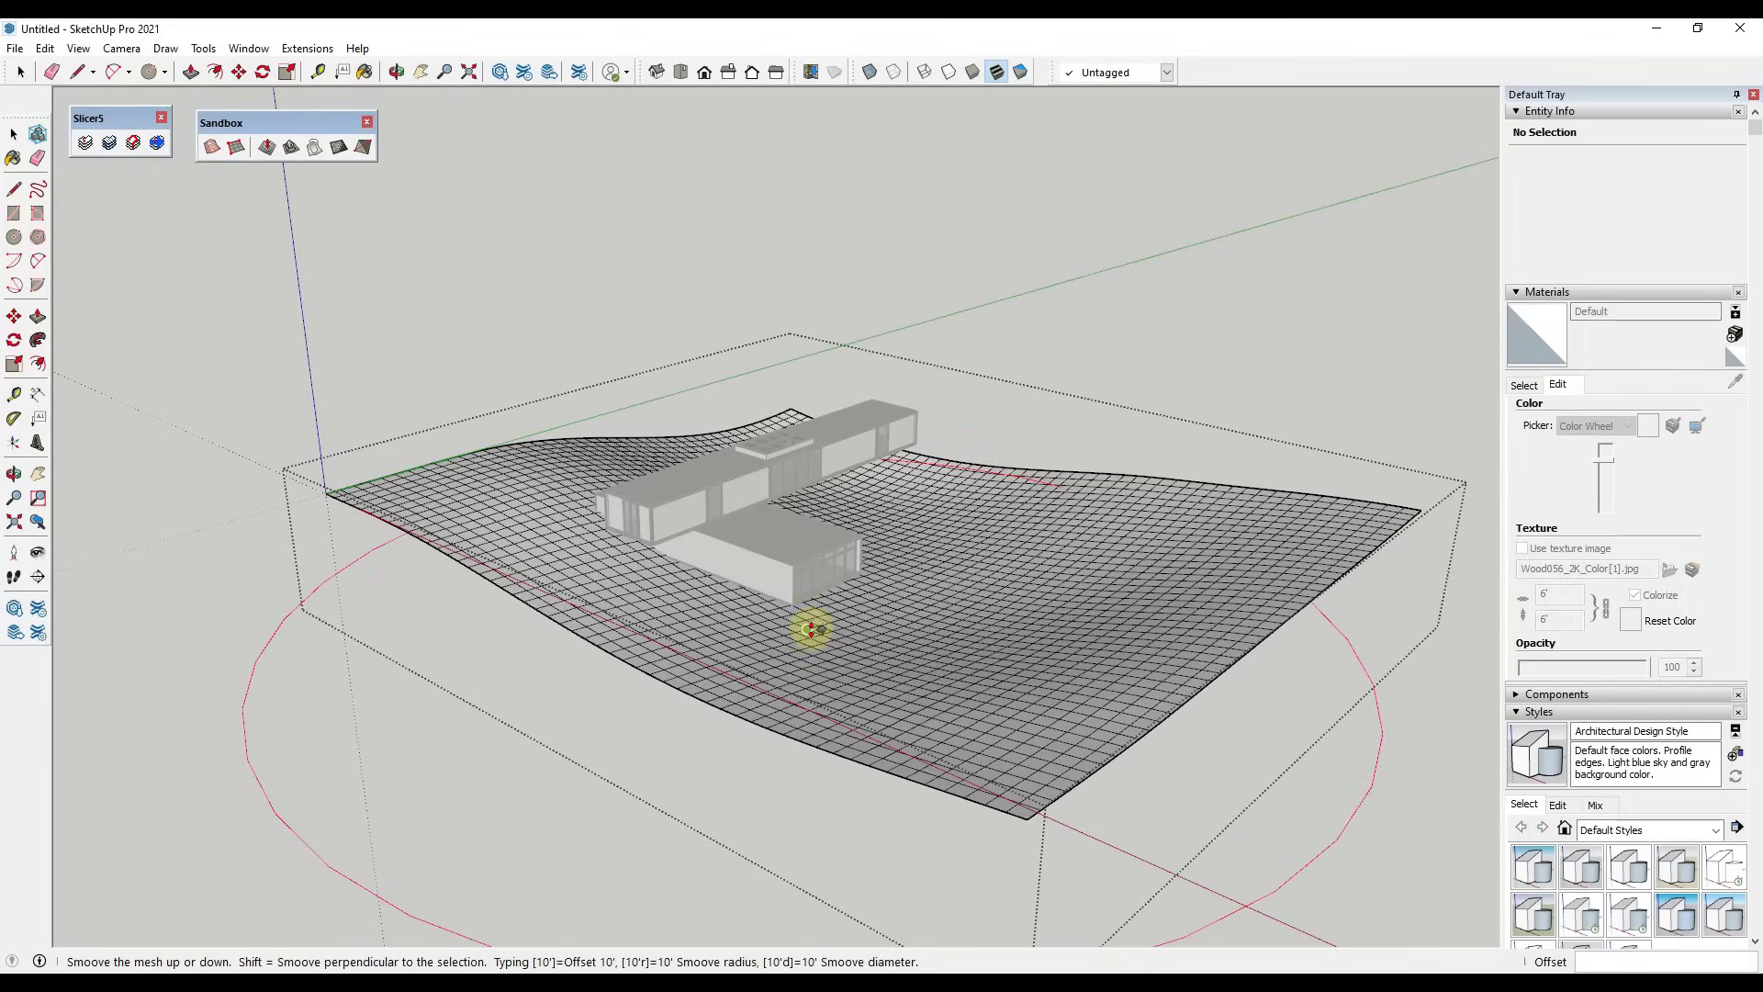
left_click(818, 634)
left_click(1164, 666)
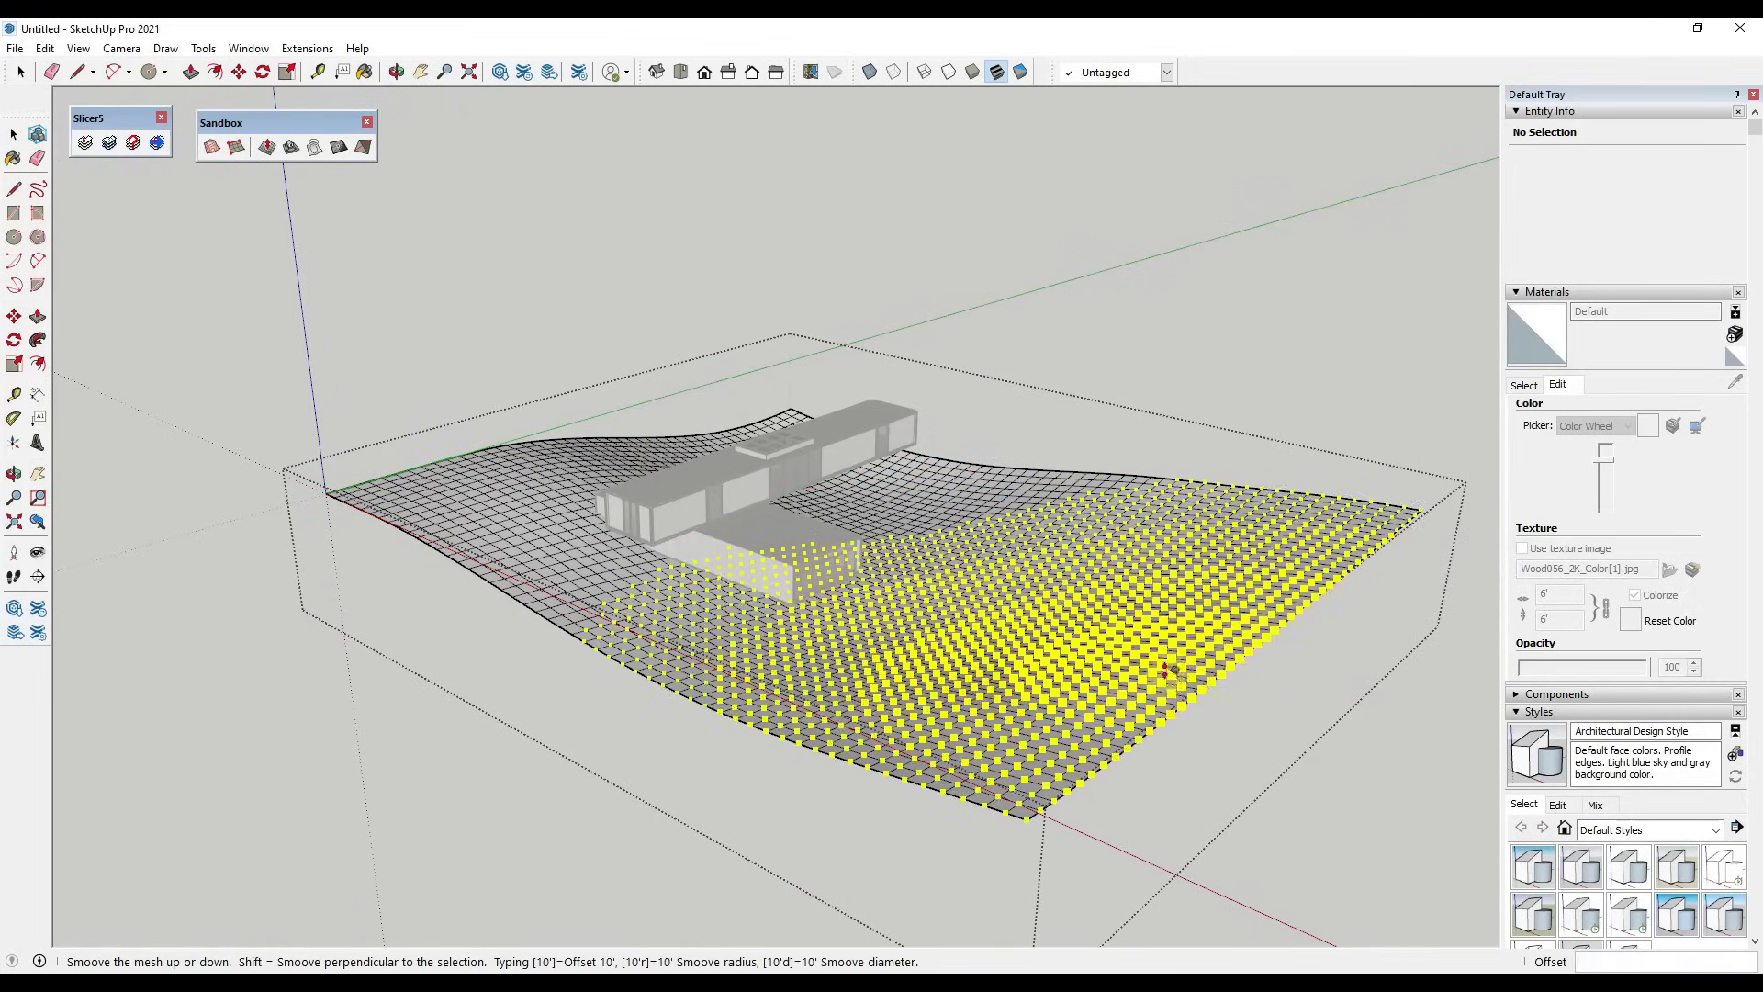
left_click(1166, 725)
left_click(1388, 541)
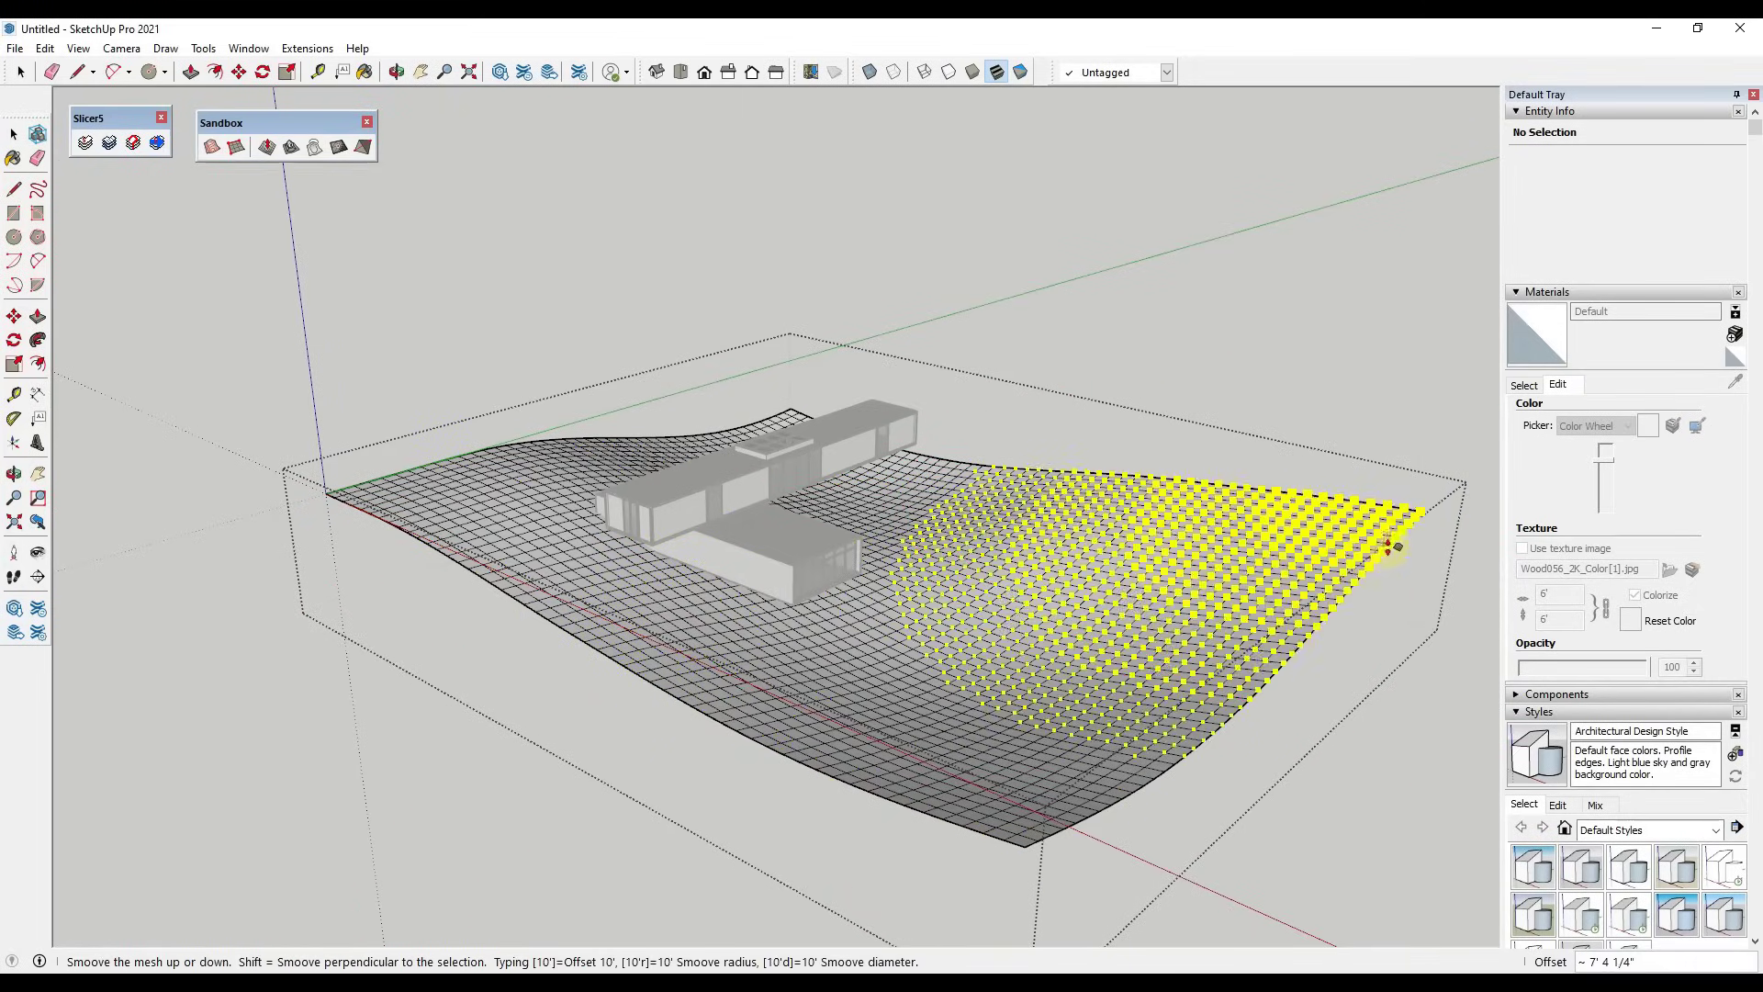
left_click(1113, 512)
middle_click_drag(808, 469, 872, 551)
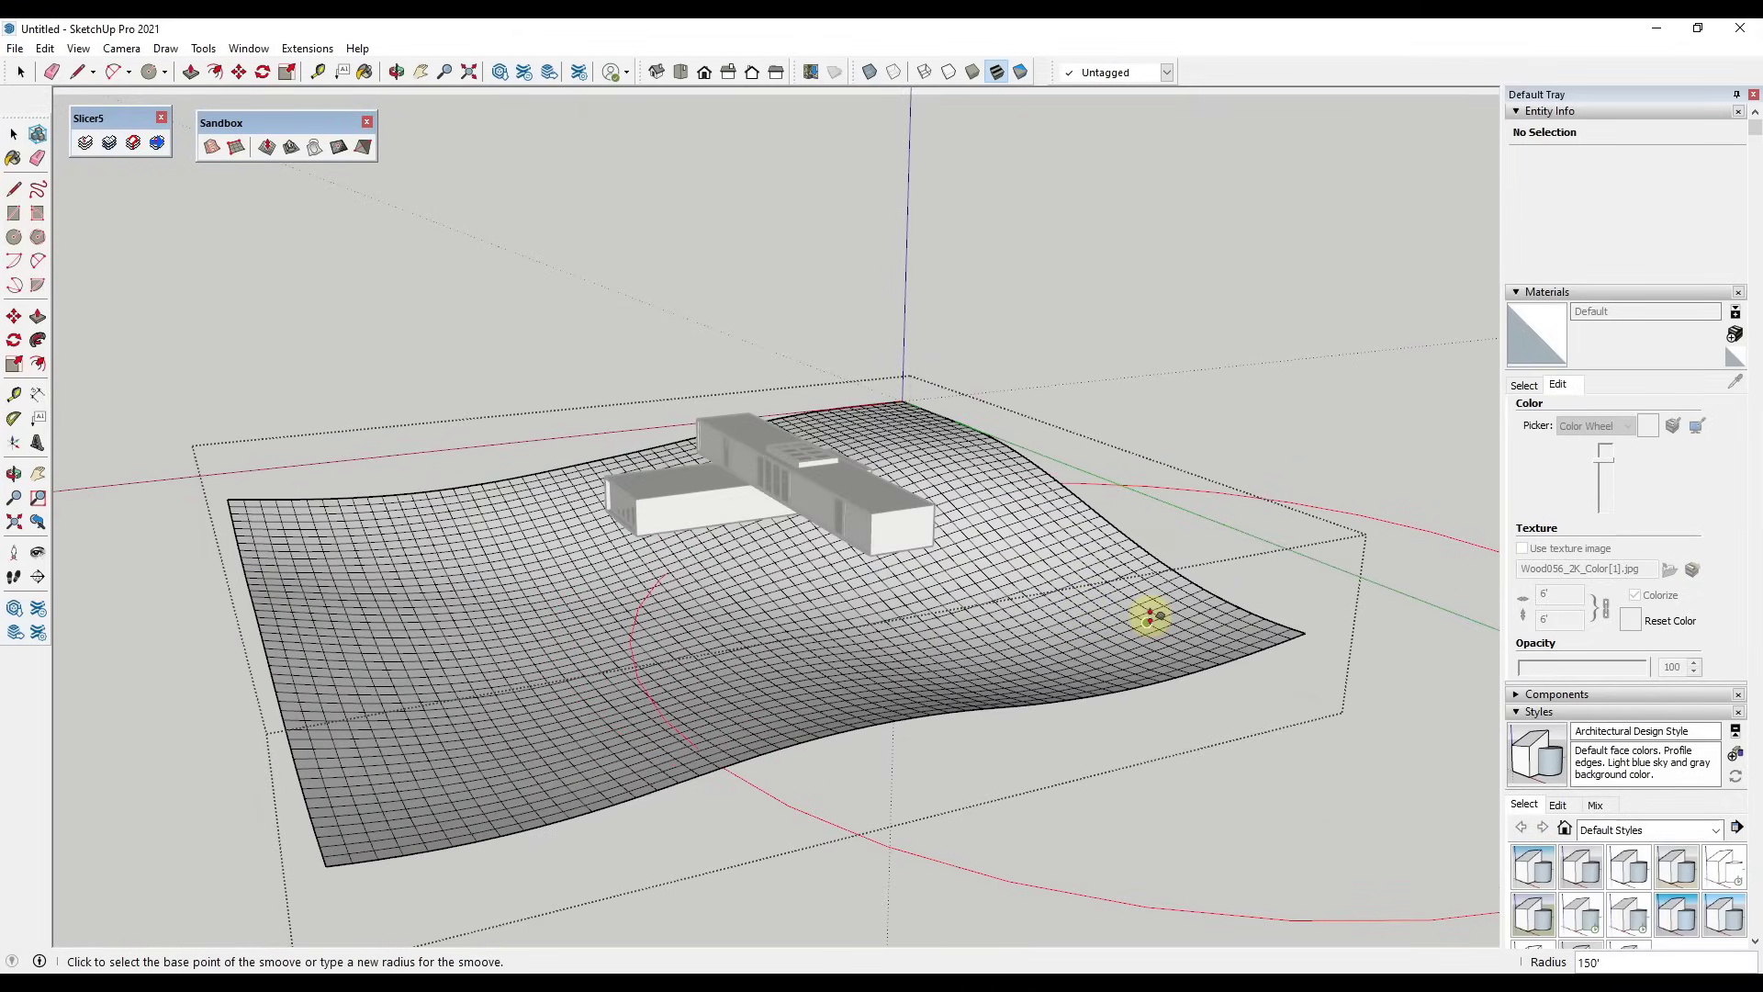
Switch Smoove to a 60' radius and raise several spots and a bump across the terrain
key("Return")
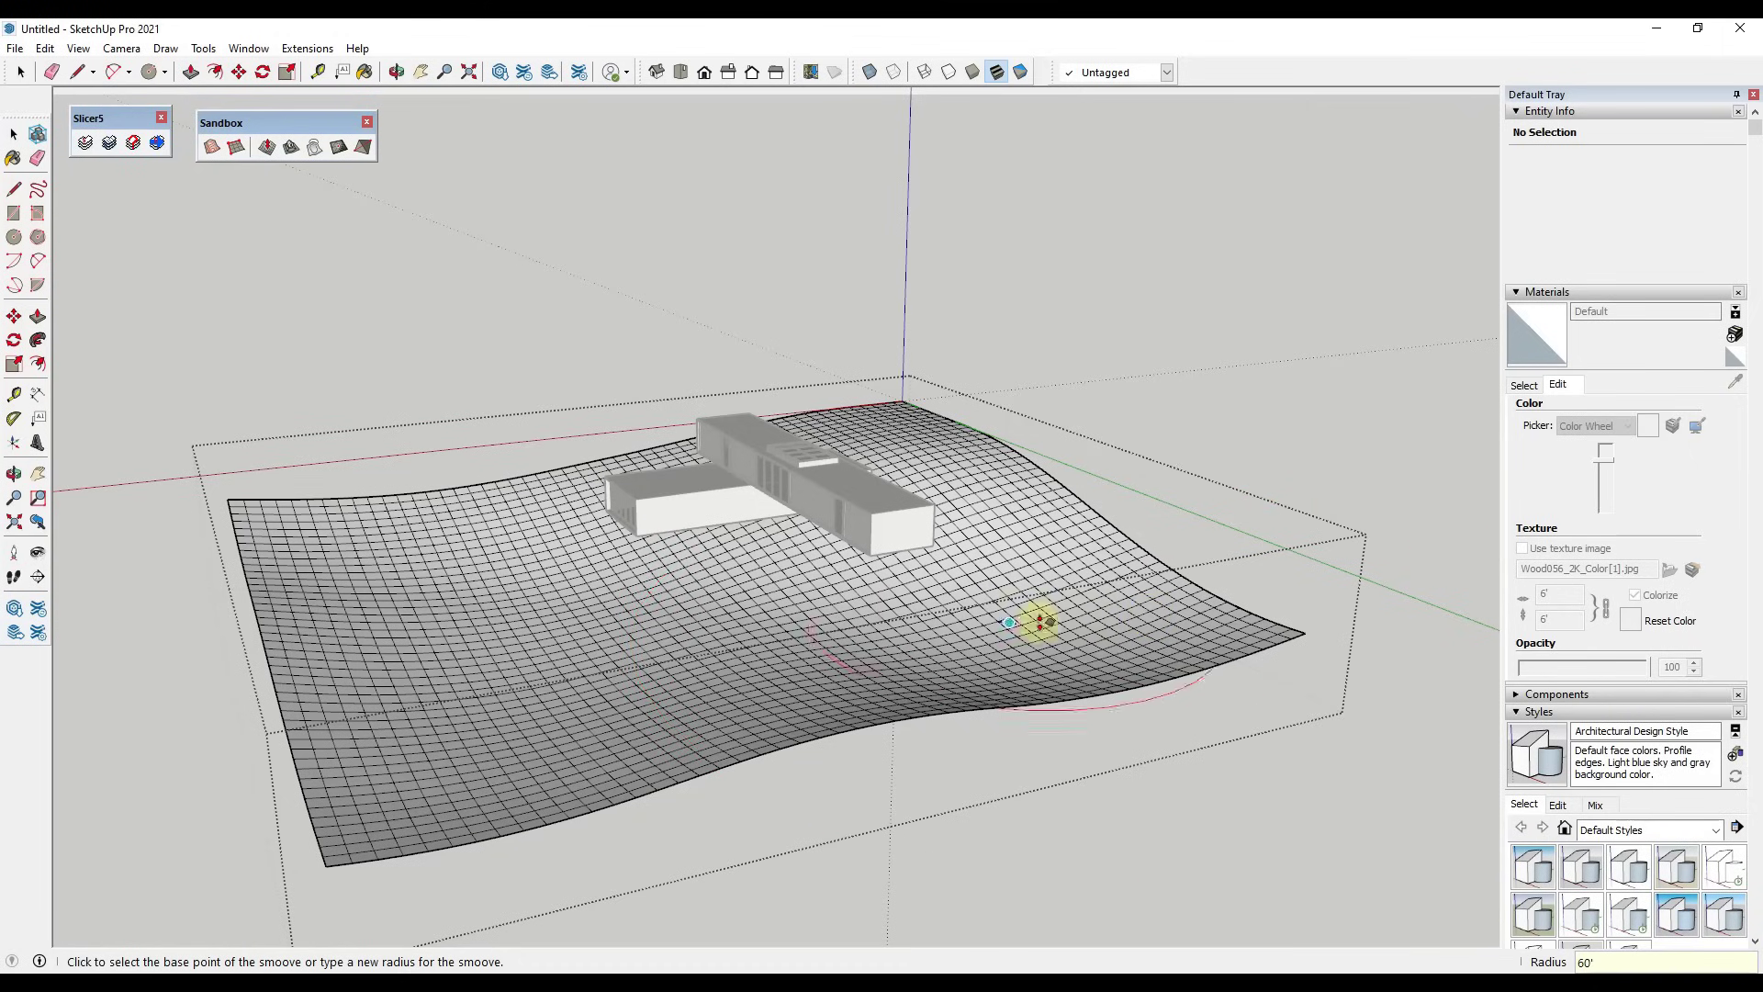
left_click(1122, 613)
left_click(1130, 582)
left_click(974, 620)
left_click(843, 613)
left_click(840, 643)
left_click(886, 675)
left_click(965, 666)
left_click(973, 647)
left_click(1106, 657)
left_click(1105, 624)
left_click(906, 683)
left_click(904, 659)
left_click(788, 698)
left_click(789, 648)
Lower the bump, raise the centre and build up the area behind the building
middle_click_drag(863, 620, 1035, 519)
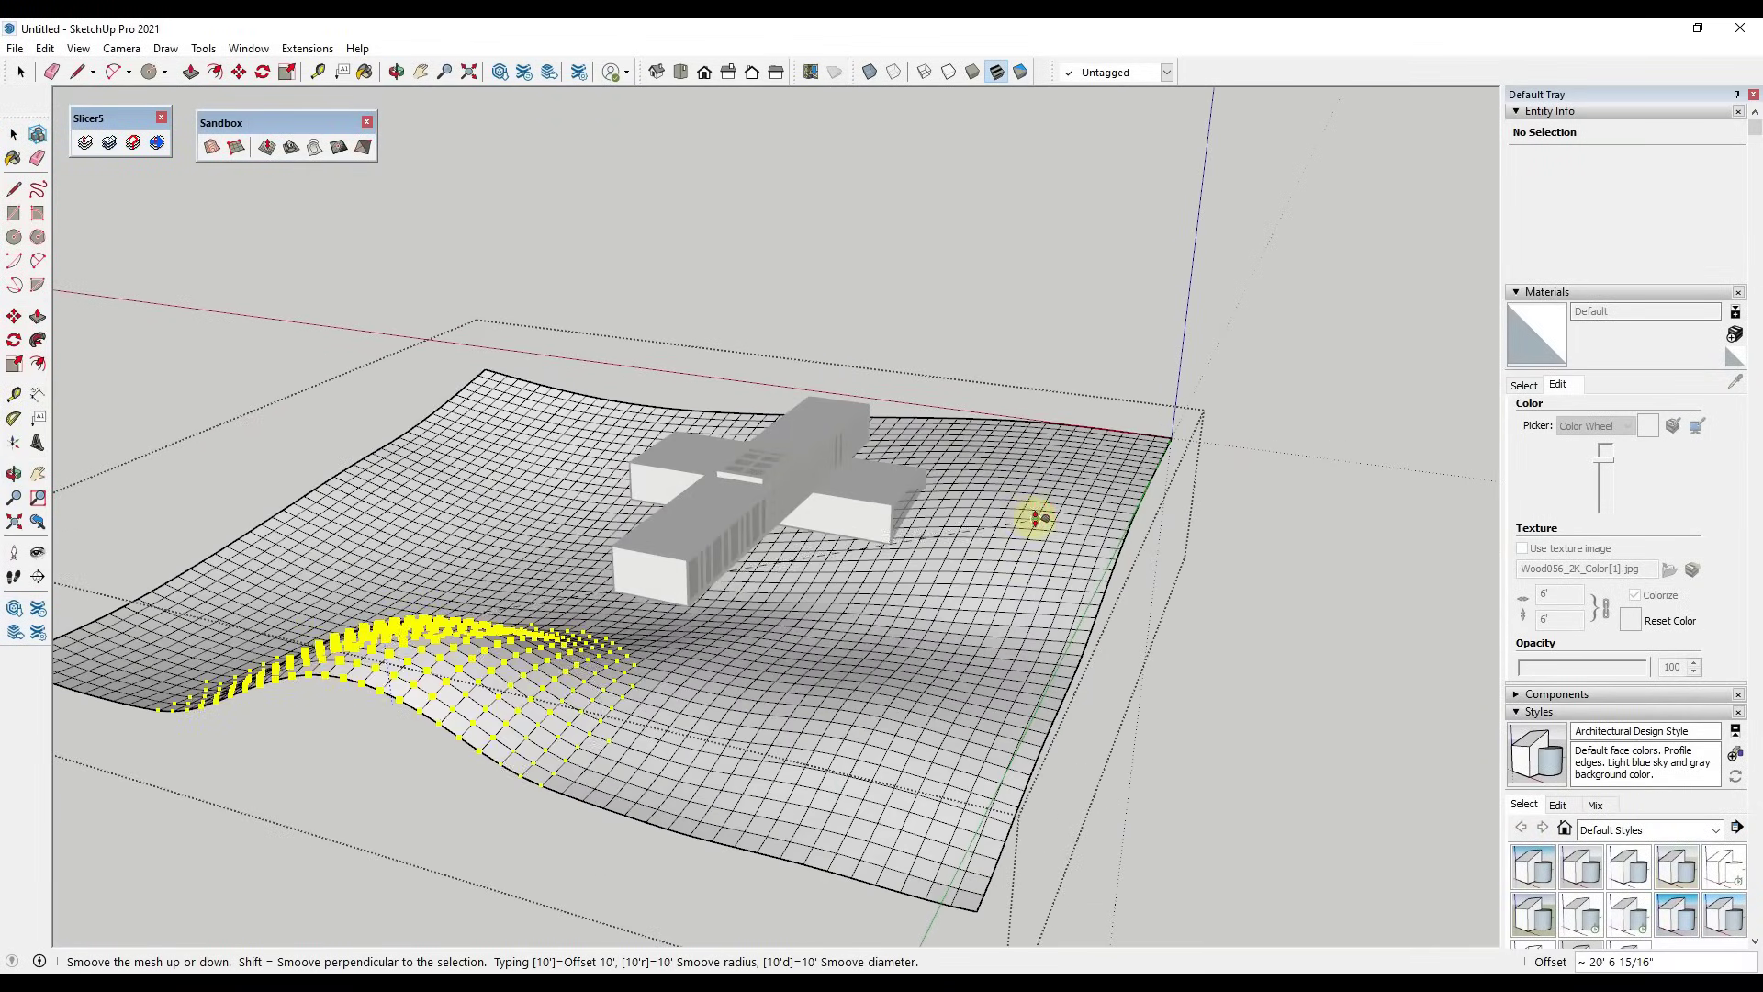
left_click(834, 635)
middle_click_drag(834, 635, 885, 602)
left_click(887, 600)
left_click(895, 562)
left_click(948, 482)
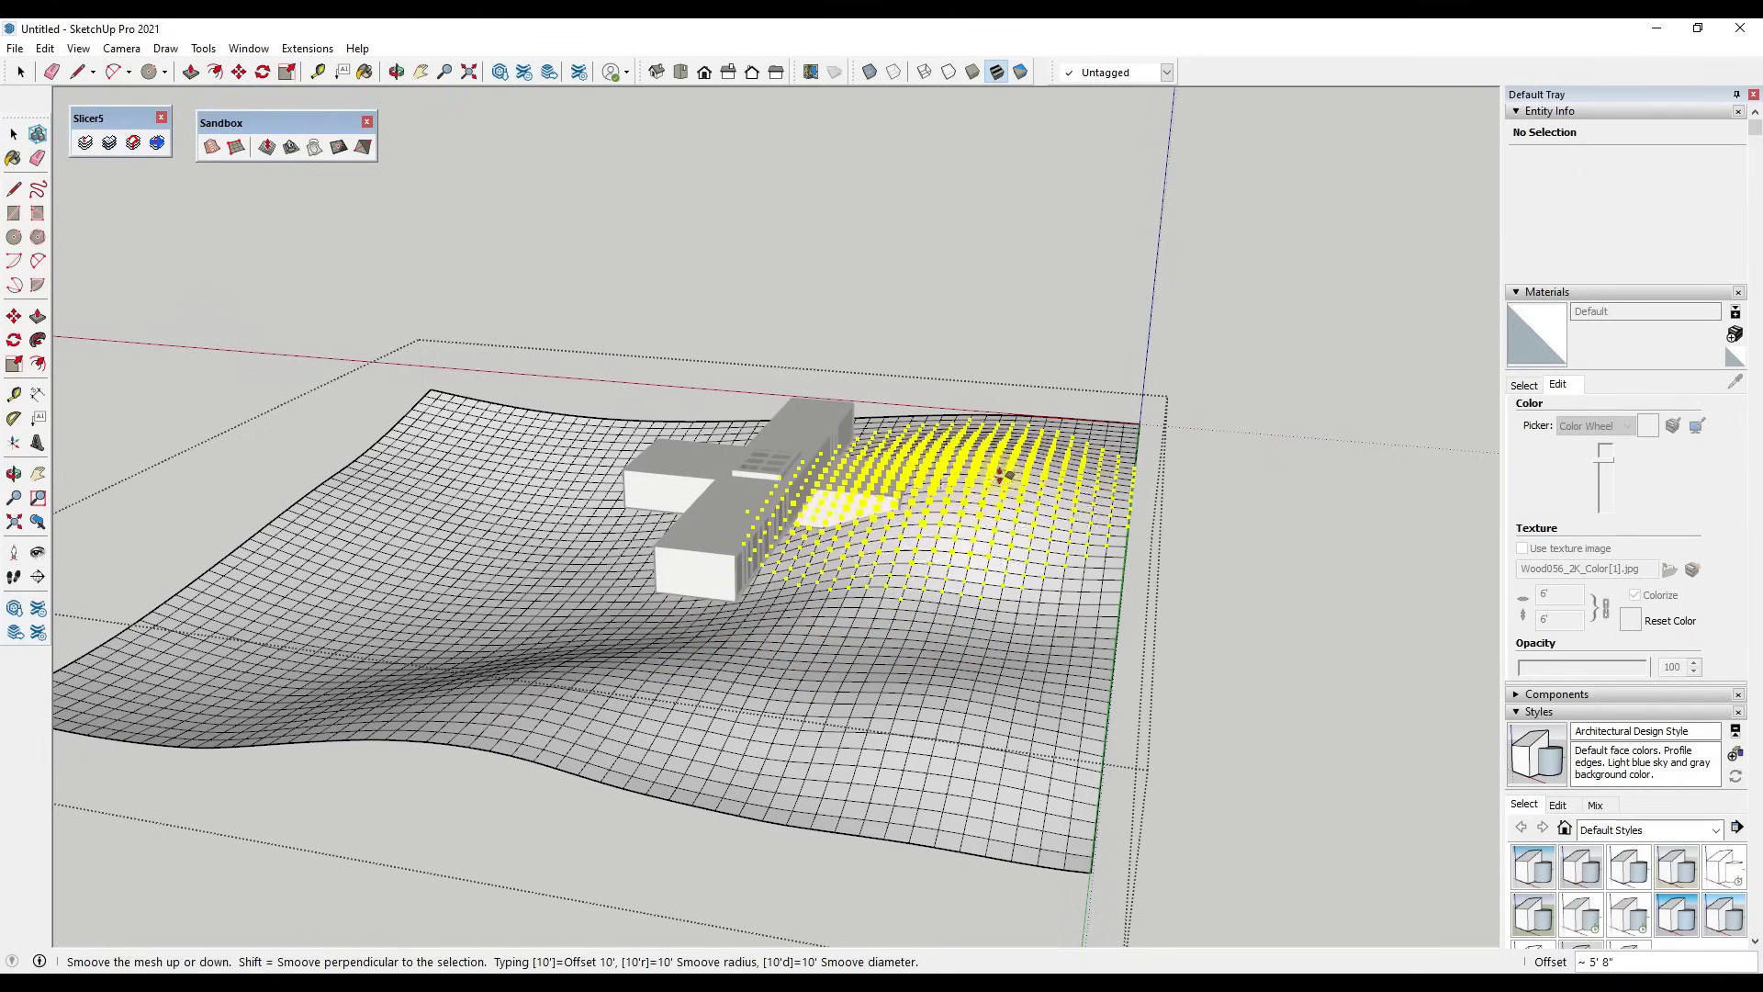
left_click(1010, 499)
scroll(1009, 500, "up", 4)
mouse_move(902, 516)
middle_mouse_down()
mouse_move(866, 513)
mouse_move(877, 527)
middle_mouse_up()
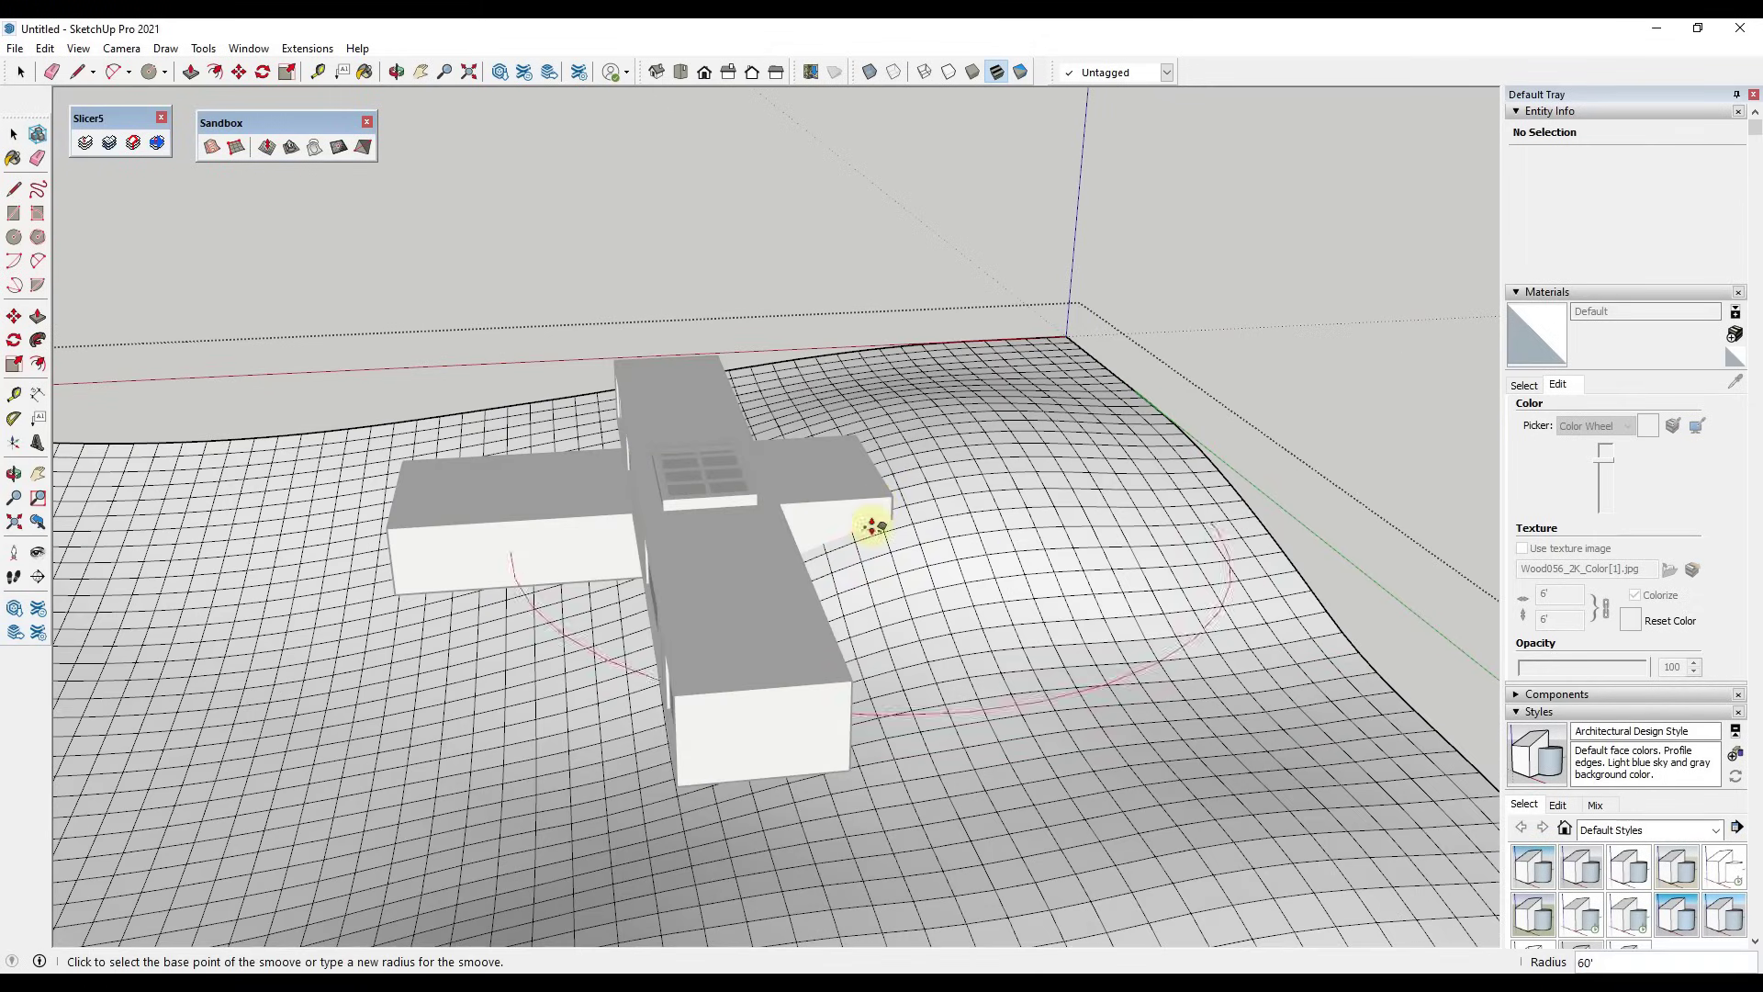
Sculpt a dip and a taller bump in the terrain beside the building
left_click(923, 545)
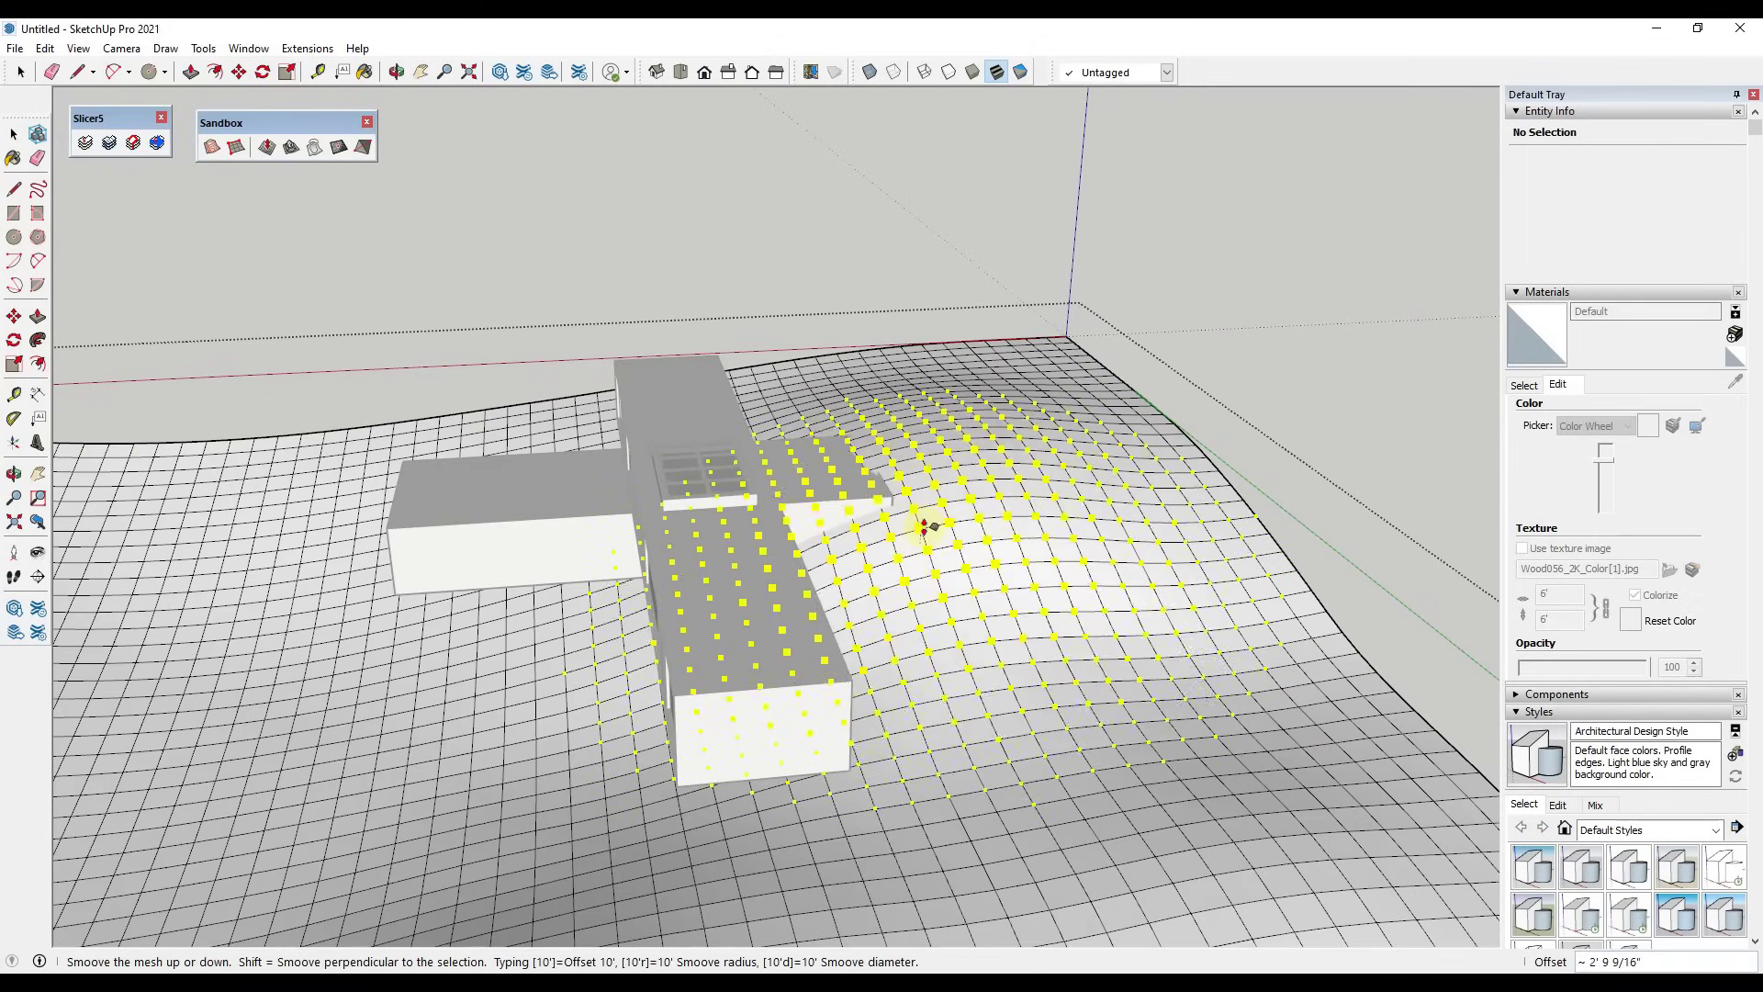
left_click(946, 528)
middle_click_drag(948, 531, 956, 453)
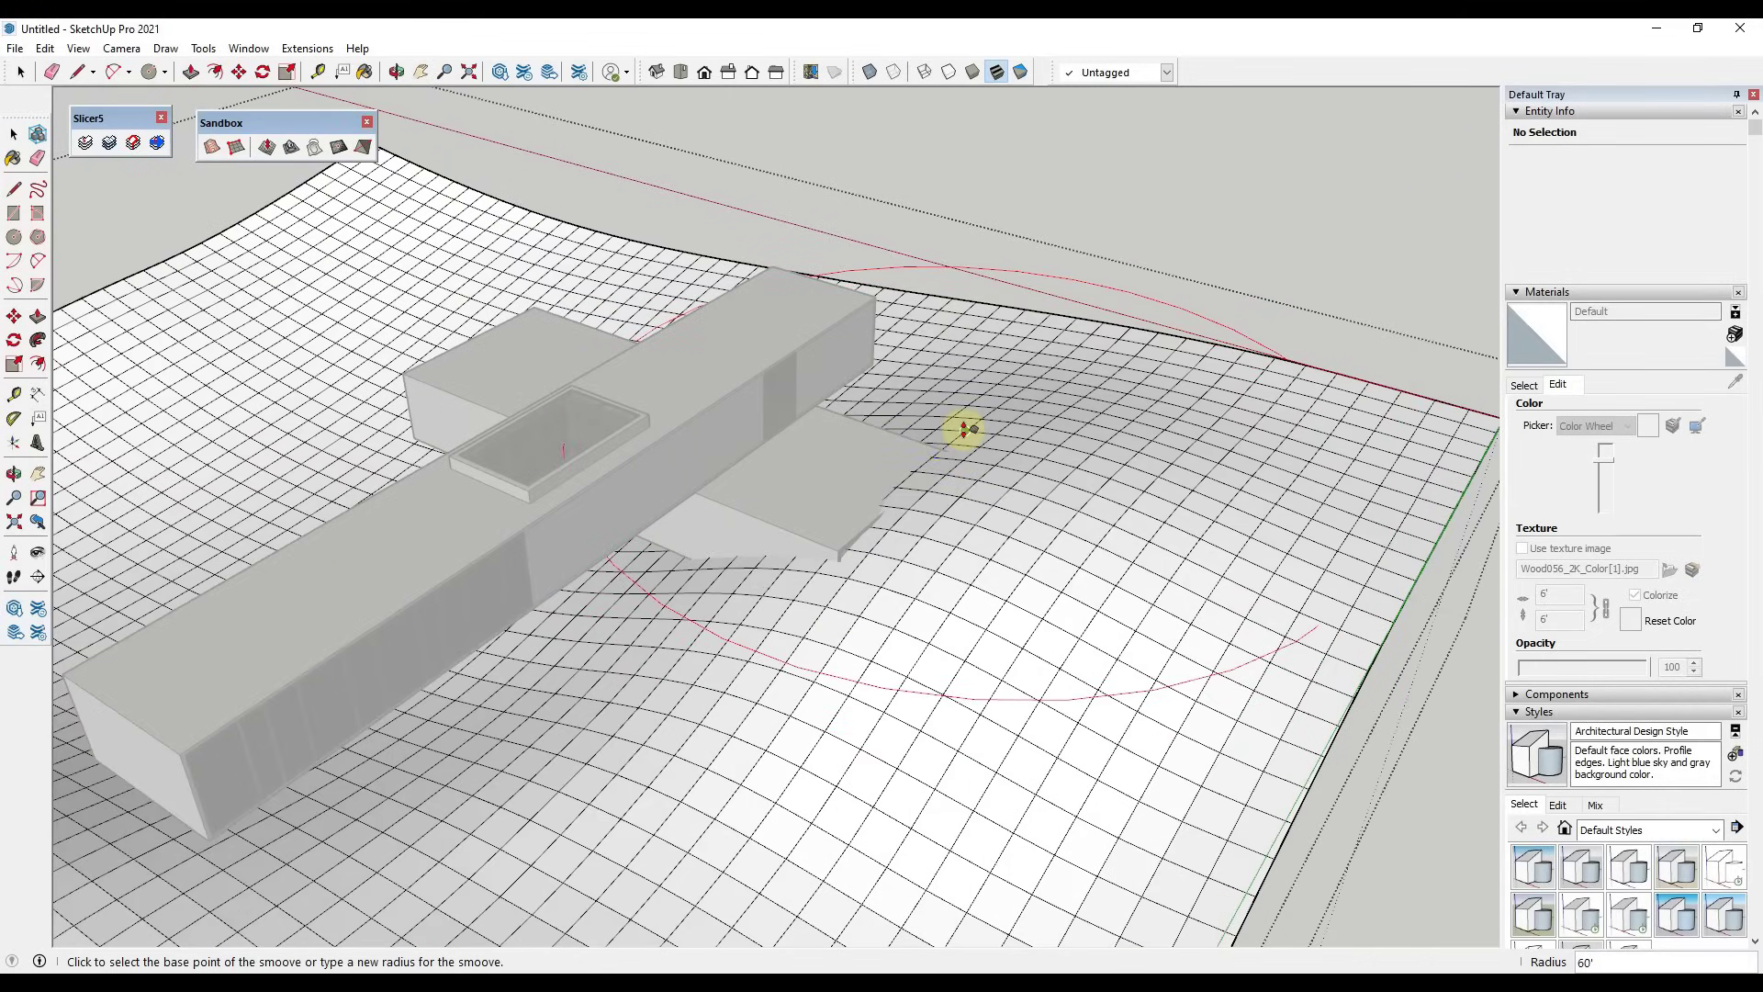
left_click(965, 418)
left_click(968, 408)
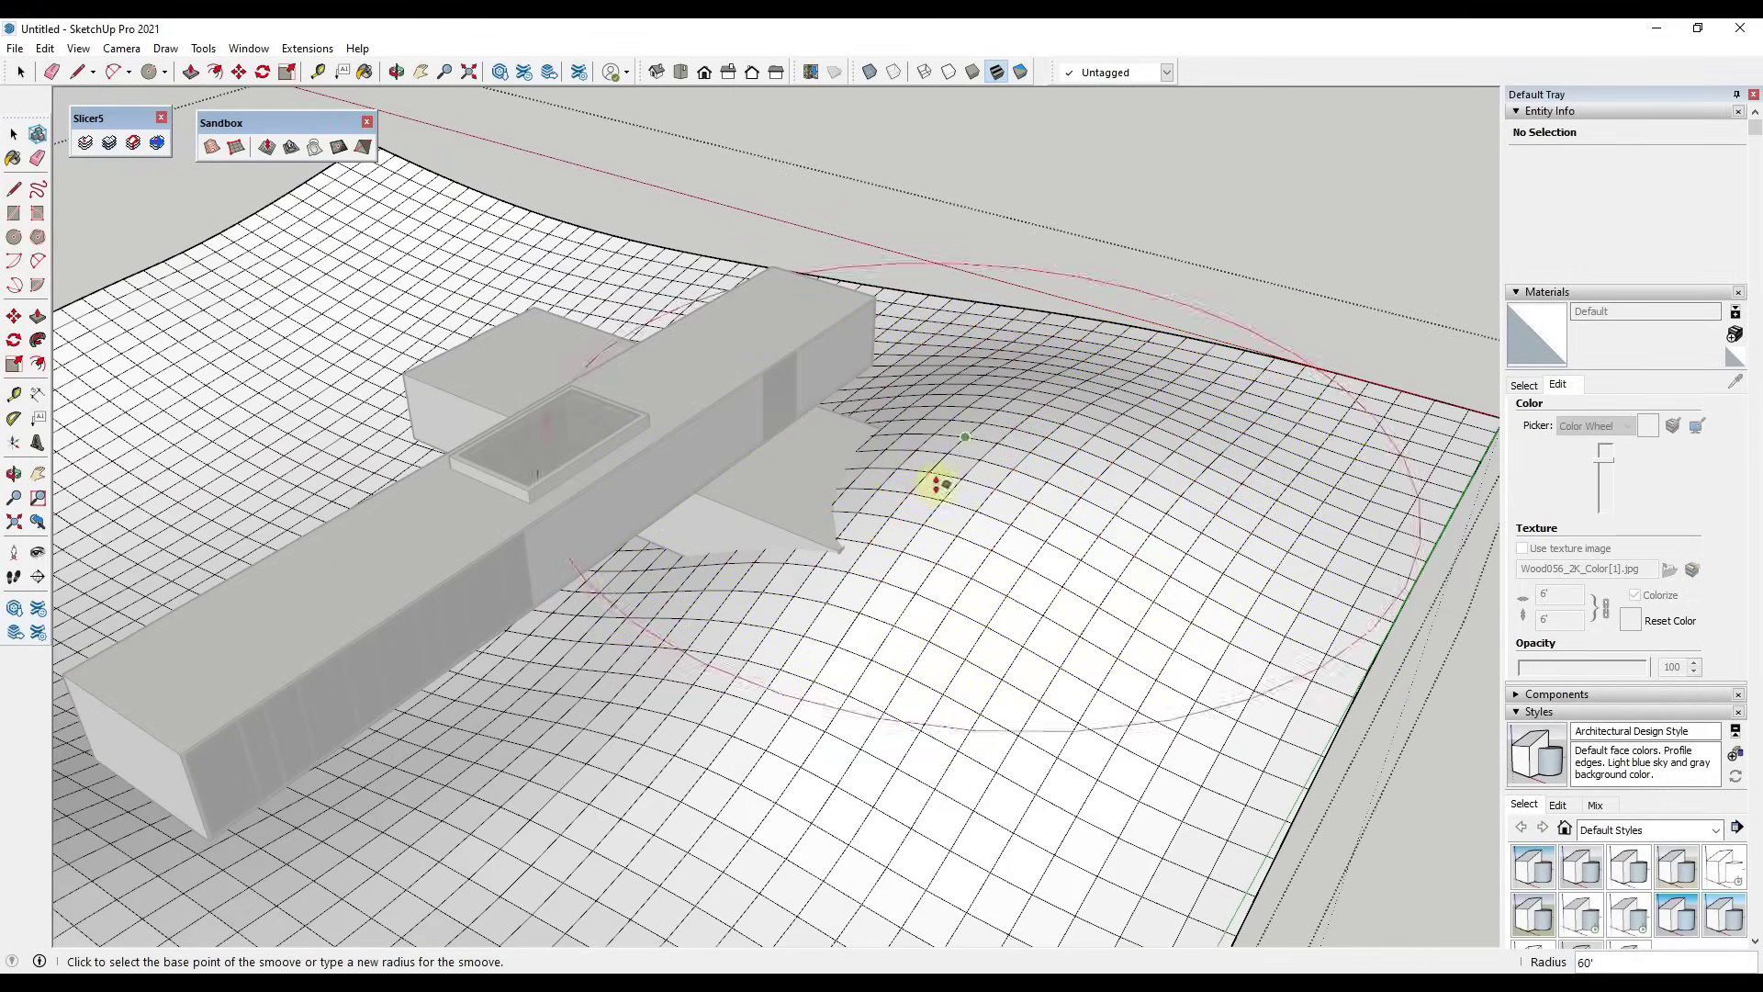
left_click(829, 508)
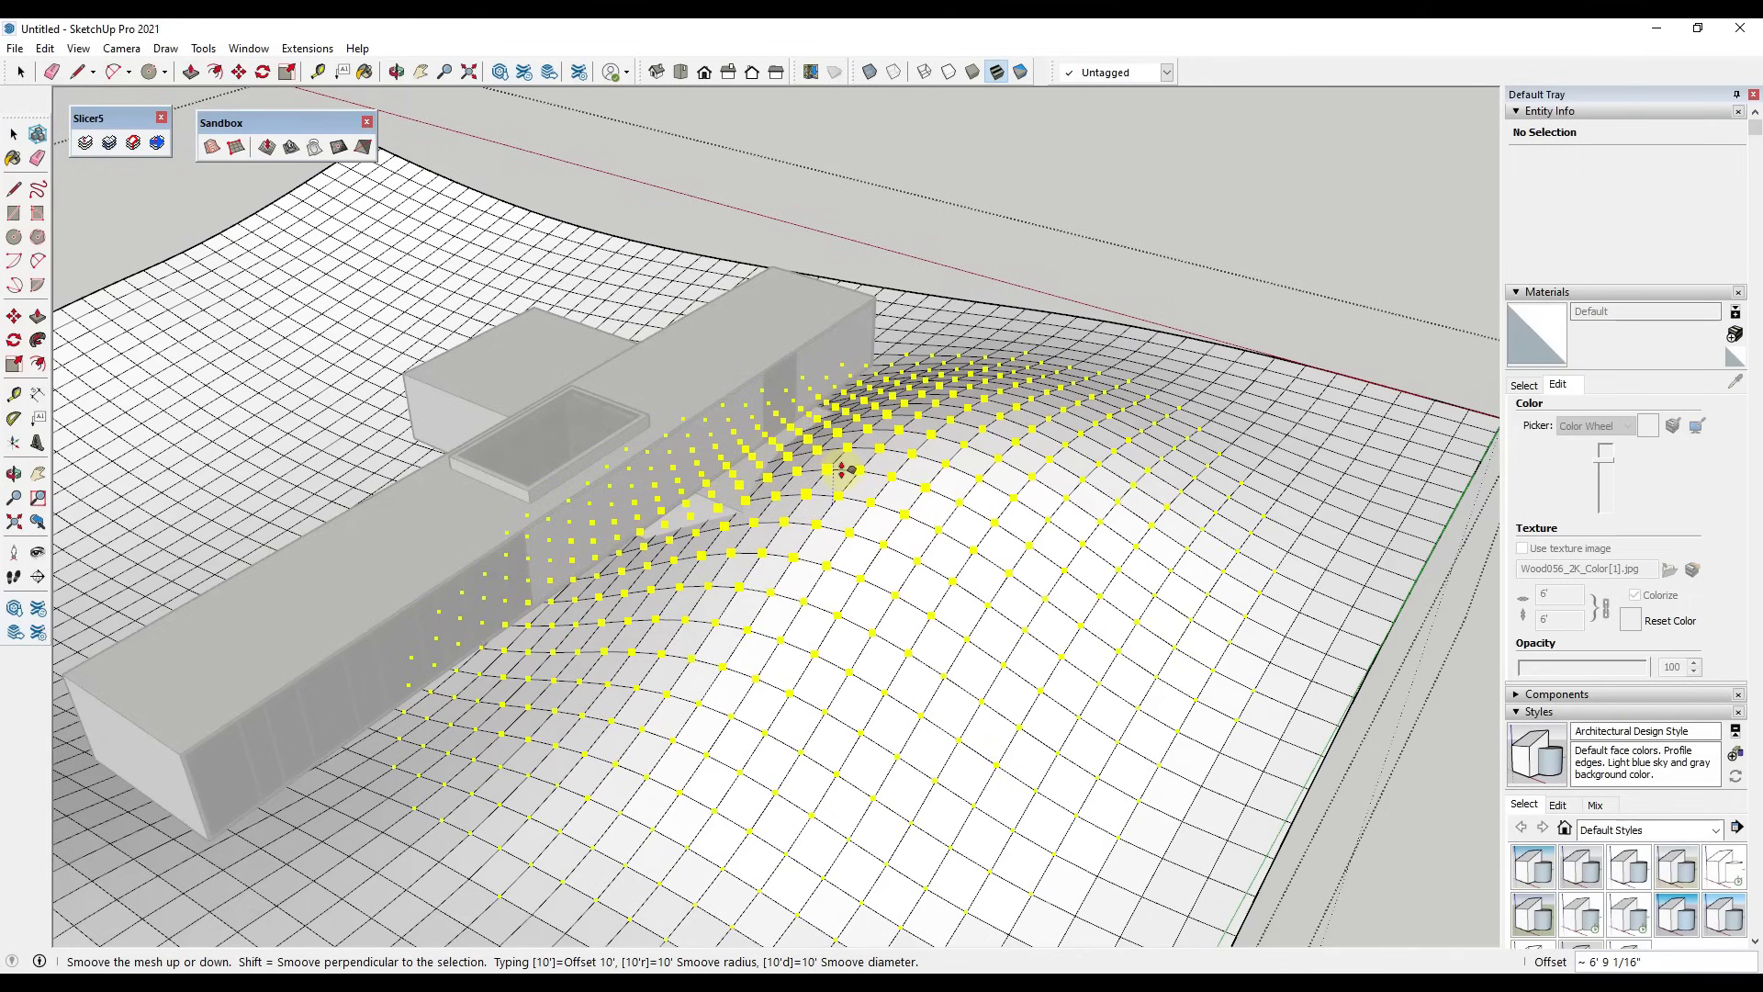
left_click(840, 466)
left_click(722, 531)
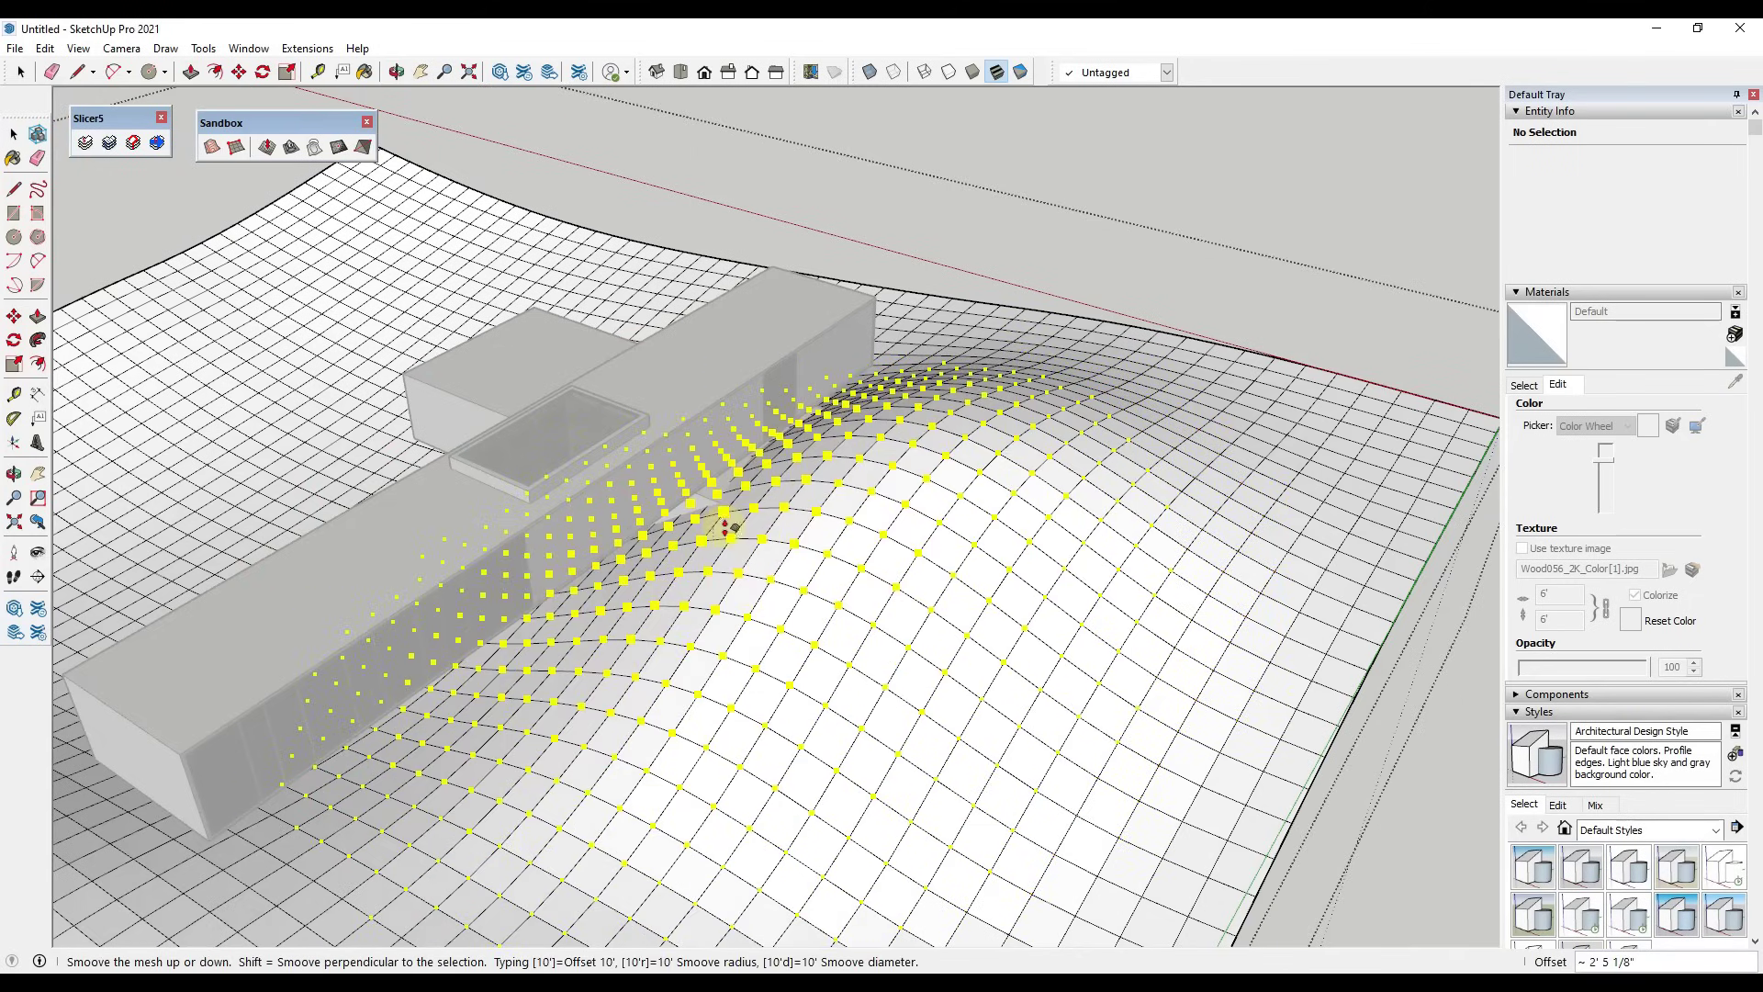
left_click(730, 518)
Raise several spots behind the house into a hill and check it from eye level
middle_click_drag(530, 618, 1211, 444)
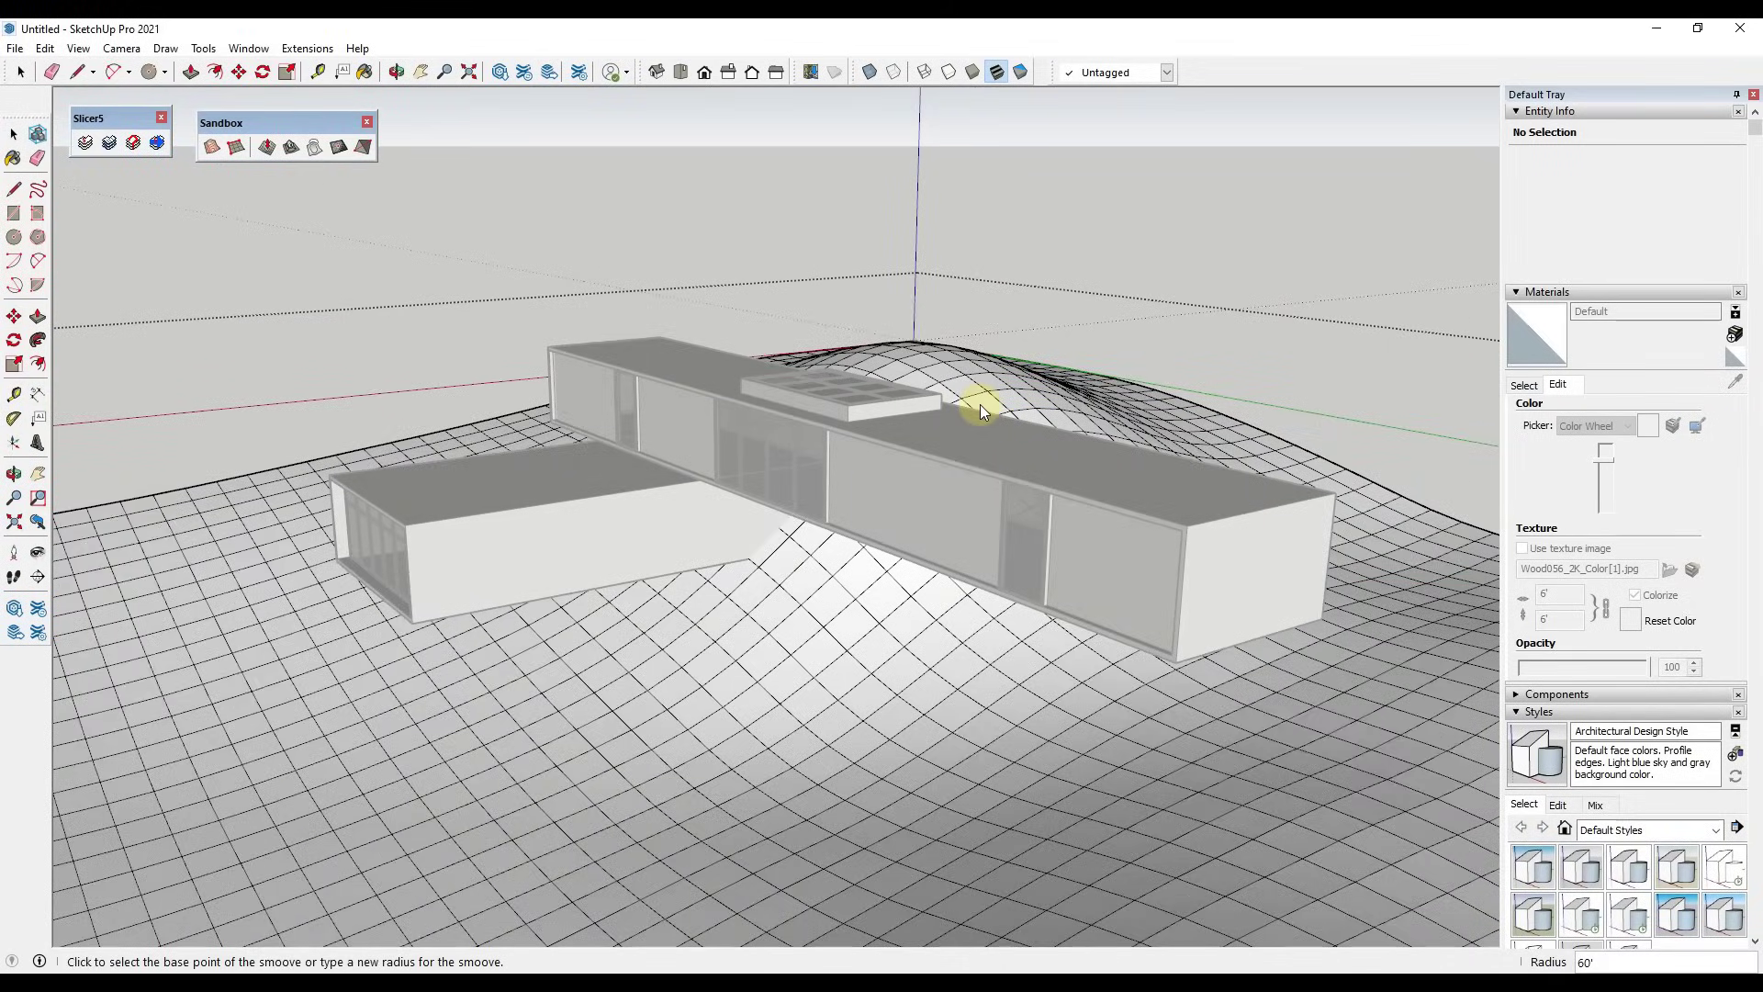
middle_click_drag(976, 401, 873, 465)
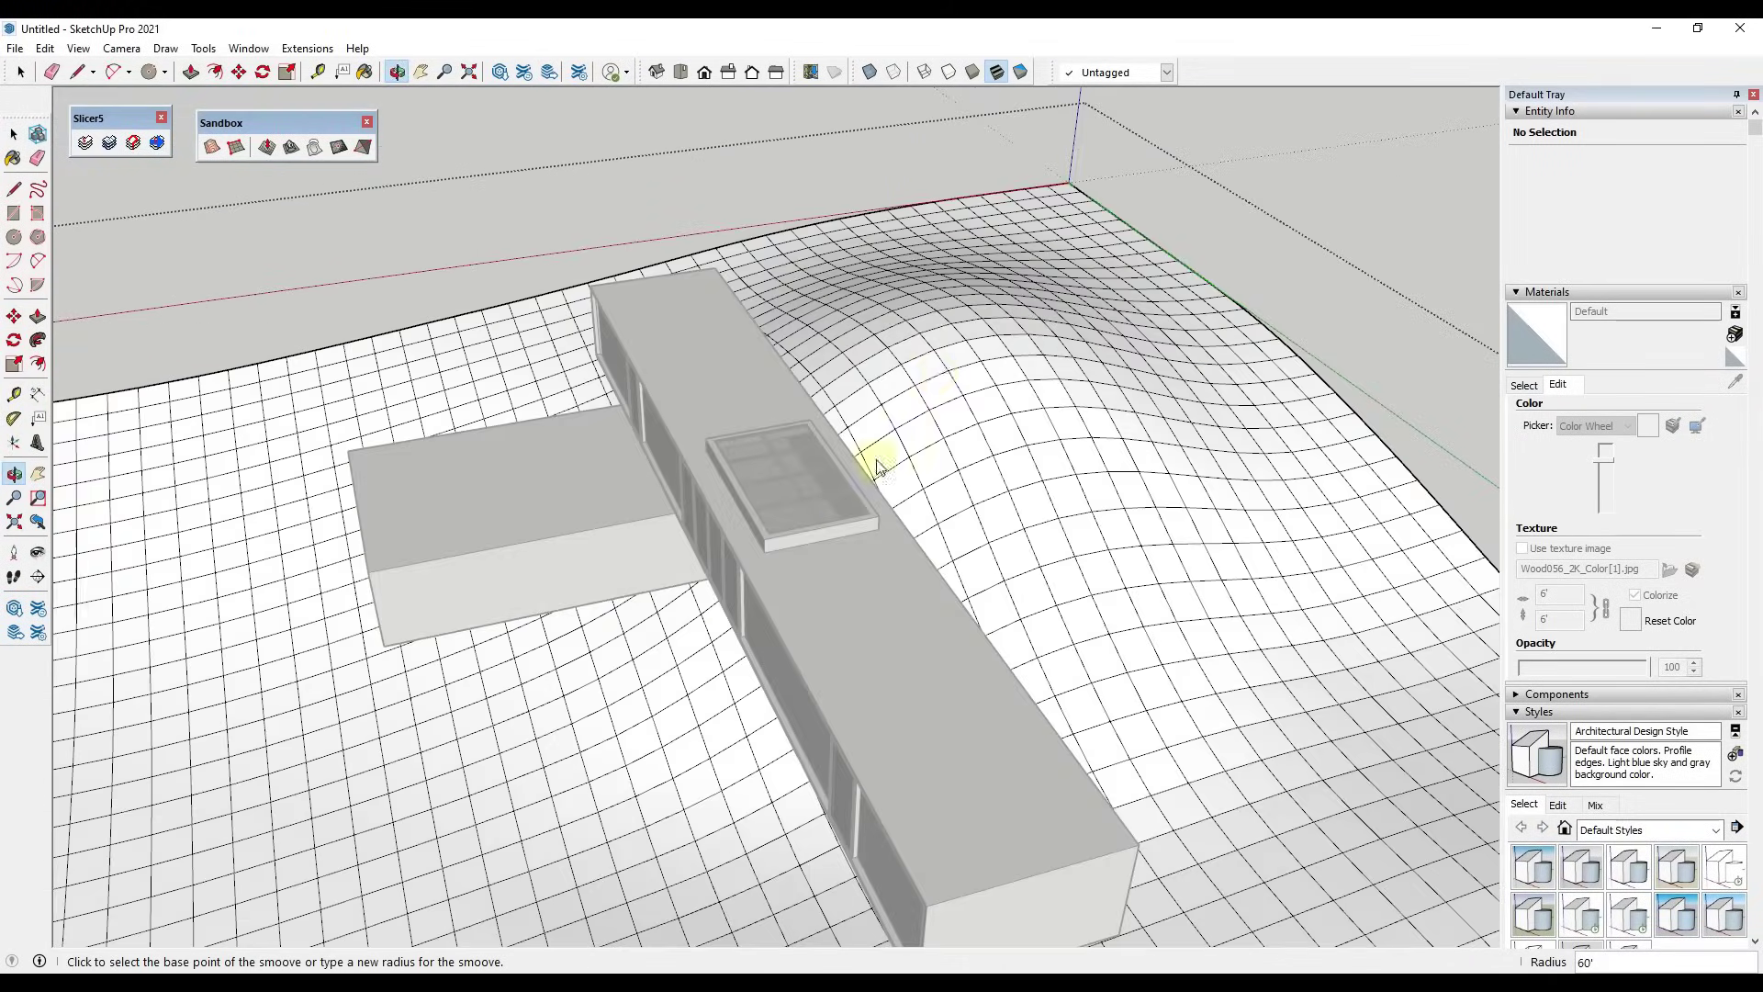
left_click(972, 365)
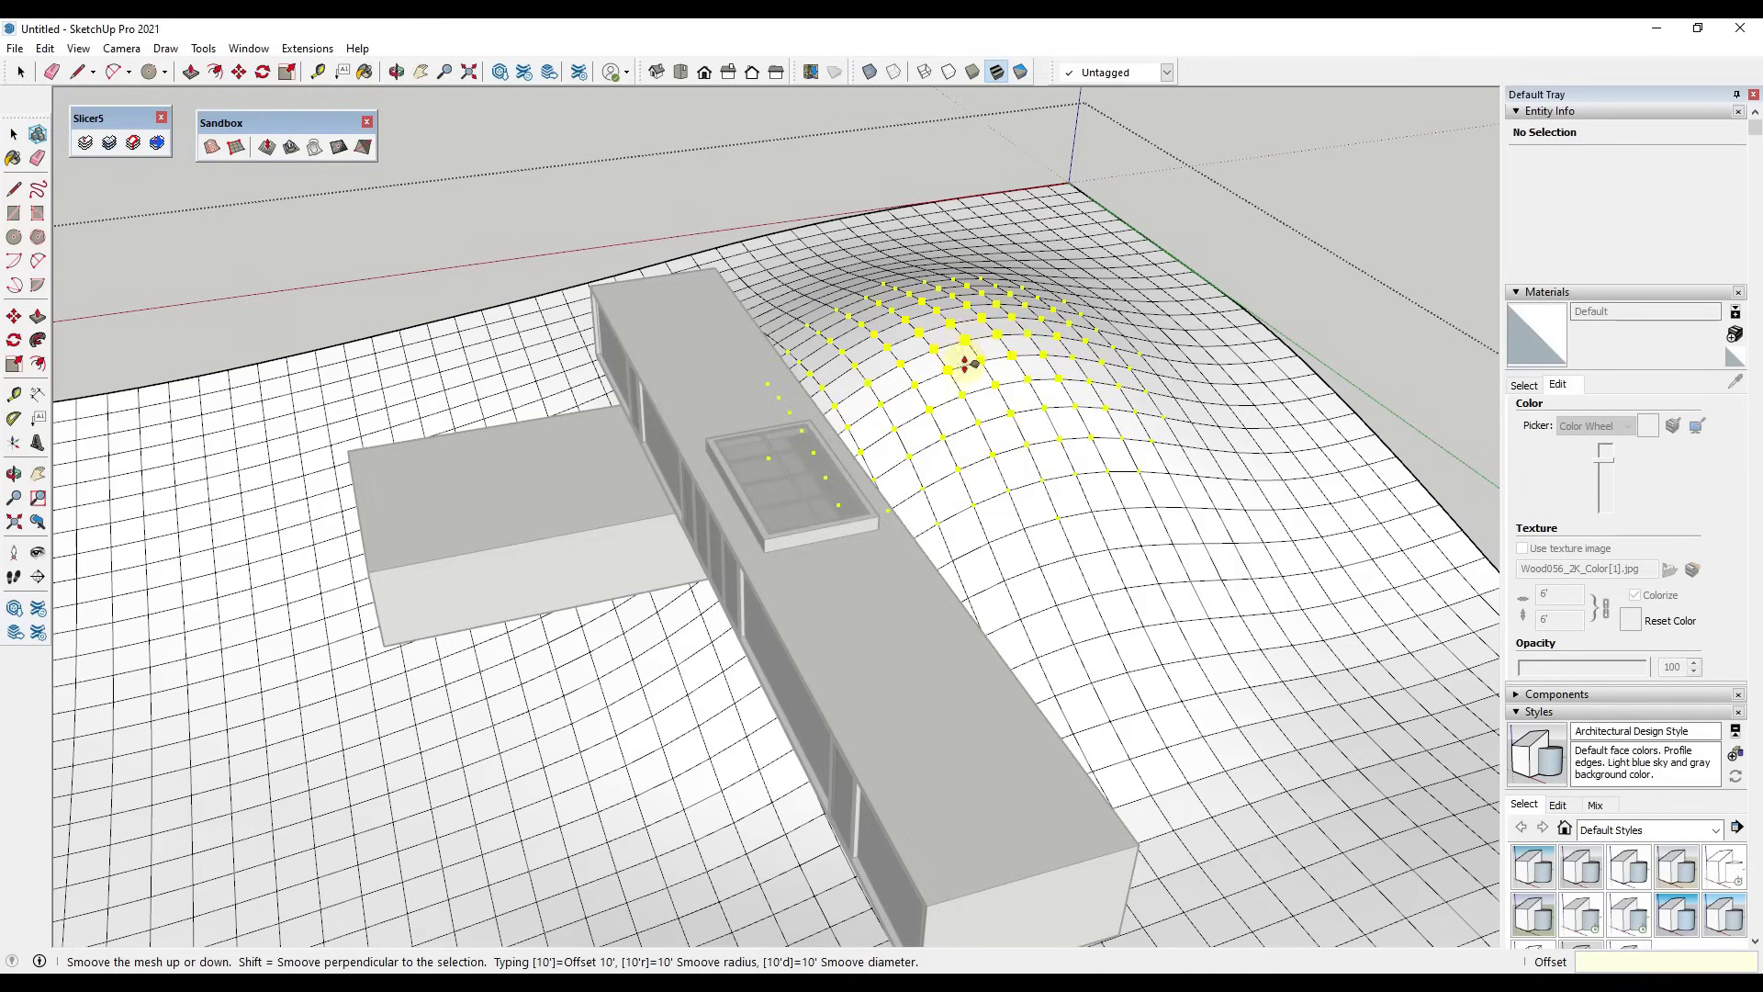
left_click(980, 358)
left_click(1041, 302)
left_click(1041, 328)
middle_click_drag(1047, 327, 1322, 404)
middle_click_drag(882, 633, 266, 595)
key("space")
Draw a vertical helper edge up from the building's corner with the Line tool
scroll(933, 586, "down", 4)
double_click(688, 595)
left_click(689, 595)
middle_click_drag(1042, 583, 1192, 702)
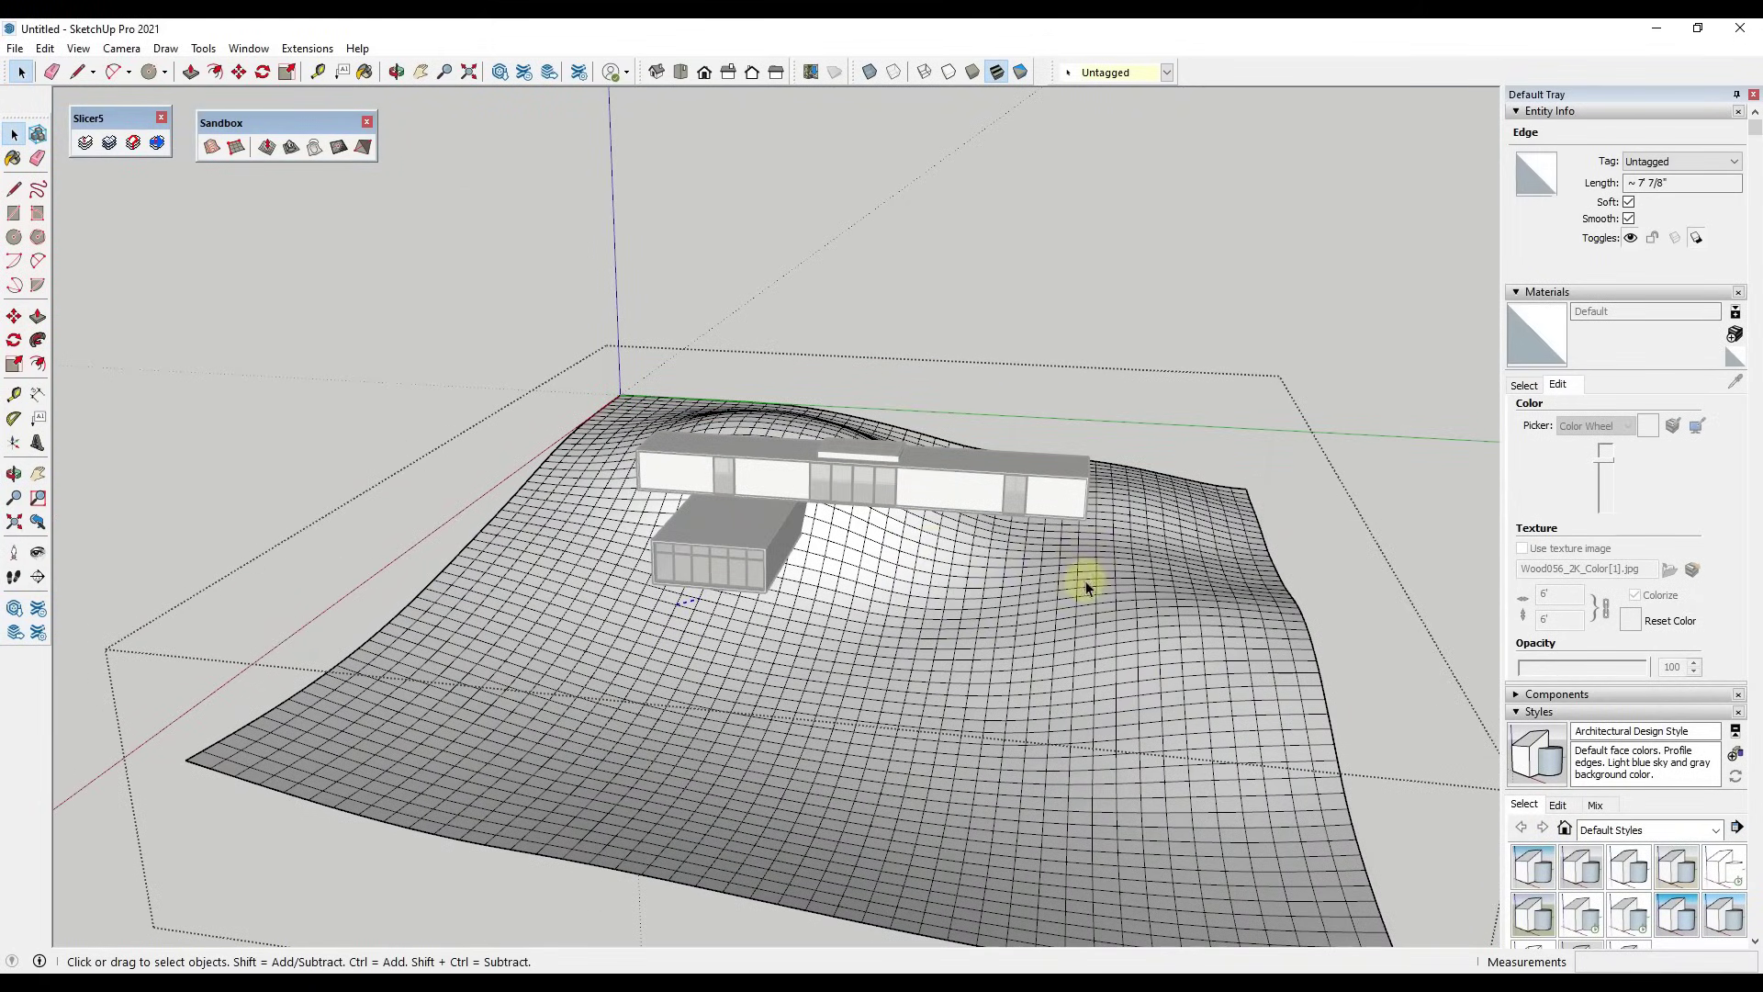
middle_click_drag(1212, 584, 881, 771)
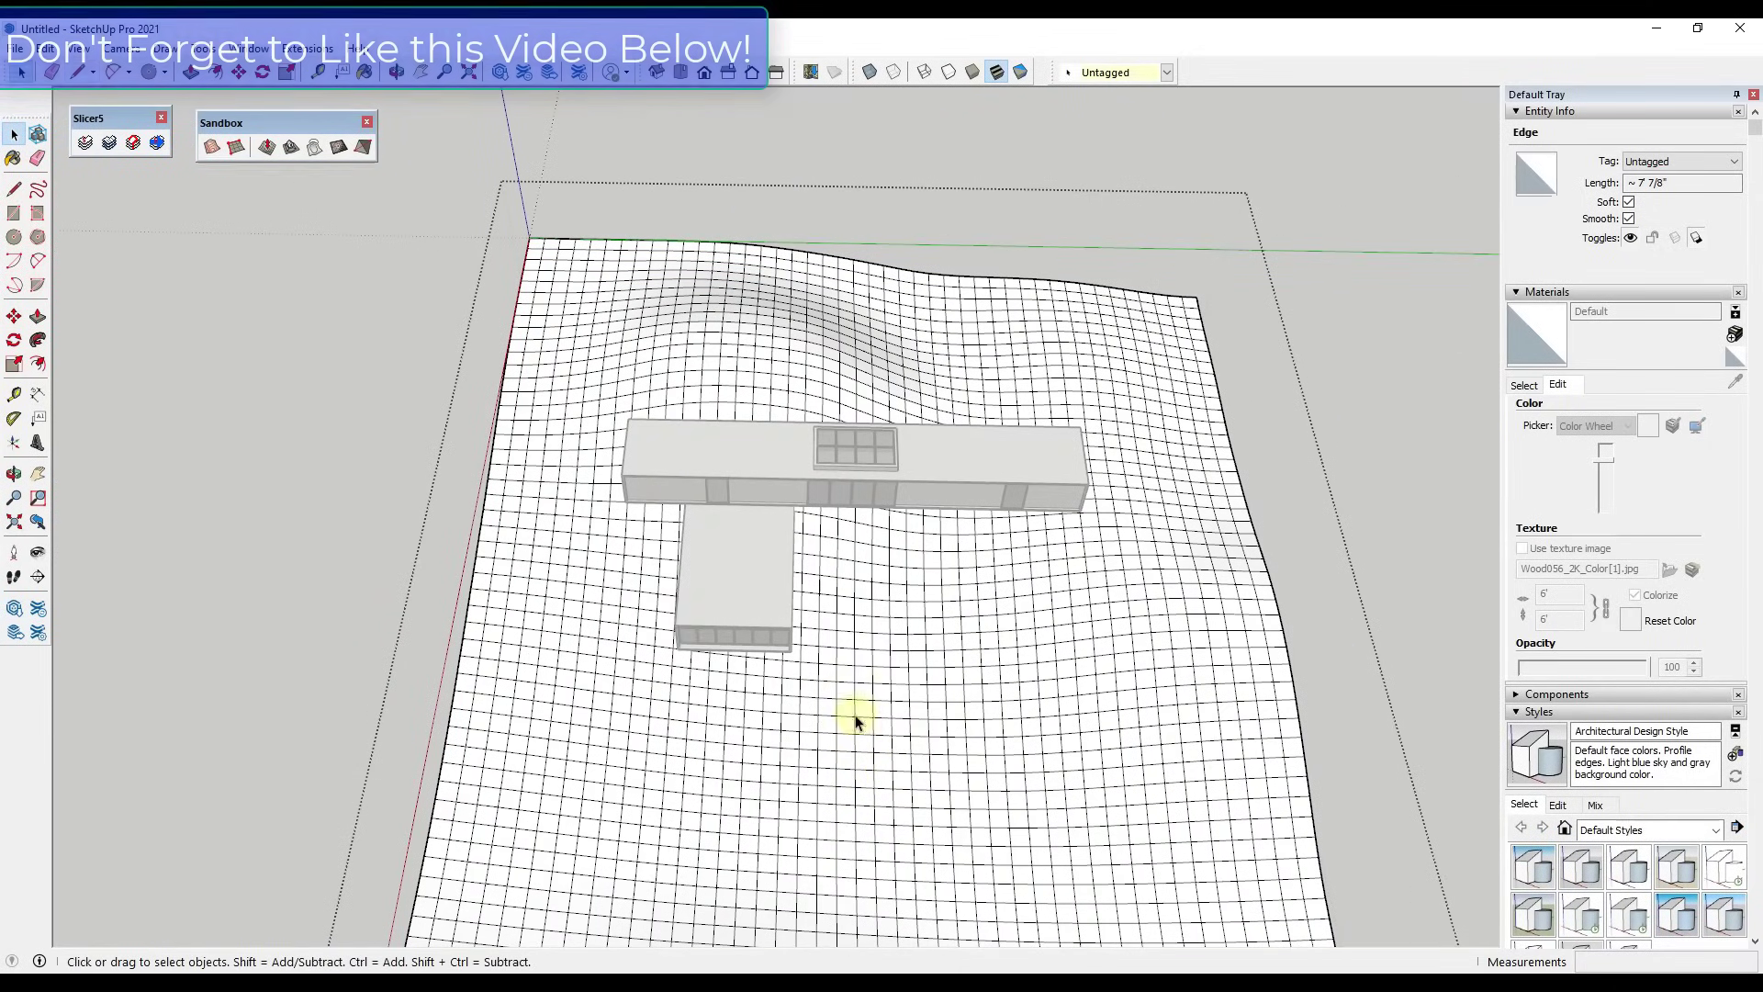
key("l")
left_click(676, 624)
middle_click_drag(669, 618, 1203, 404)
left_click(596, 385)
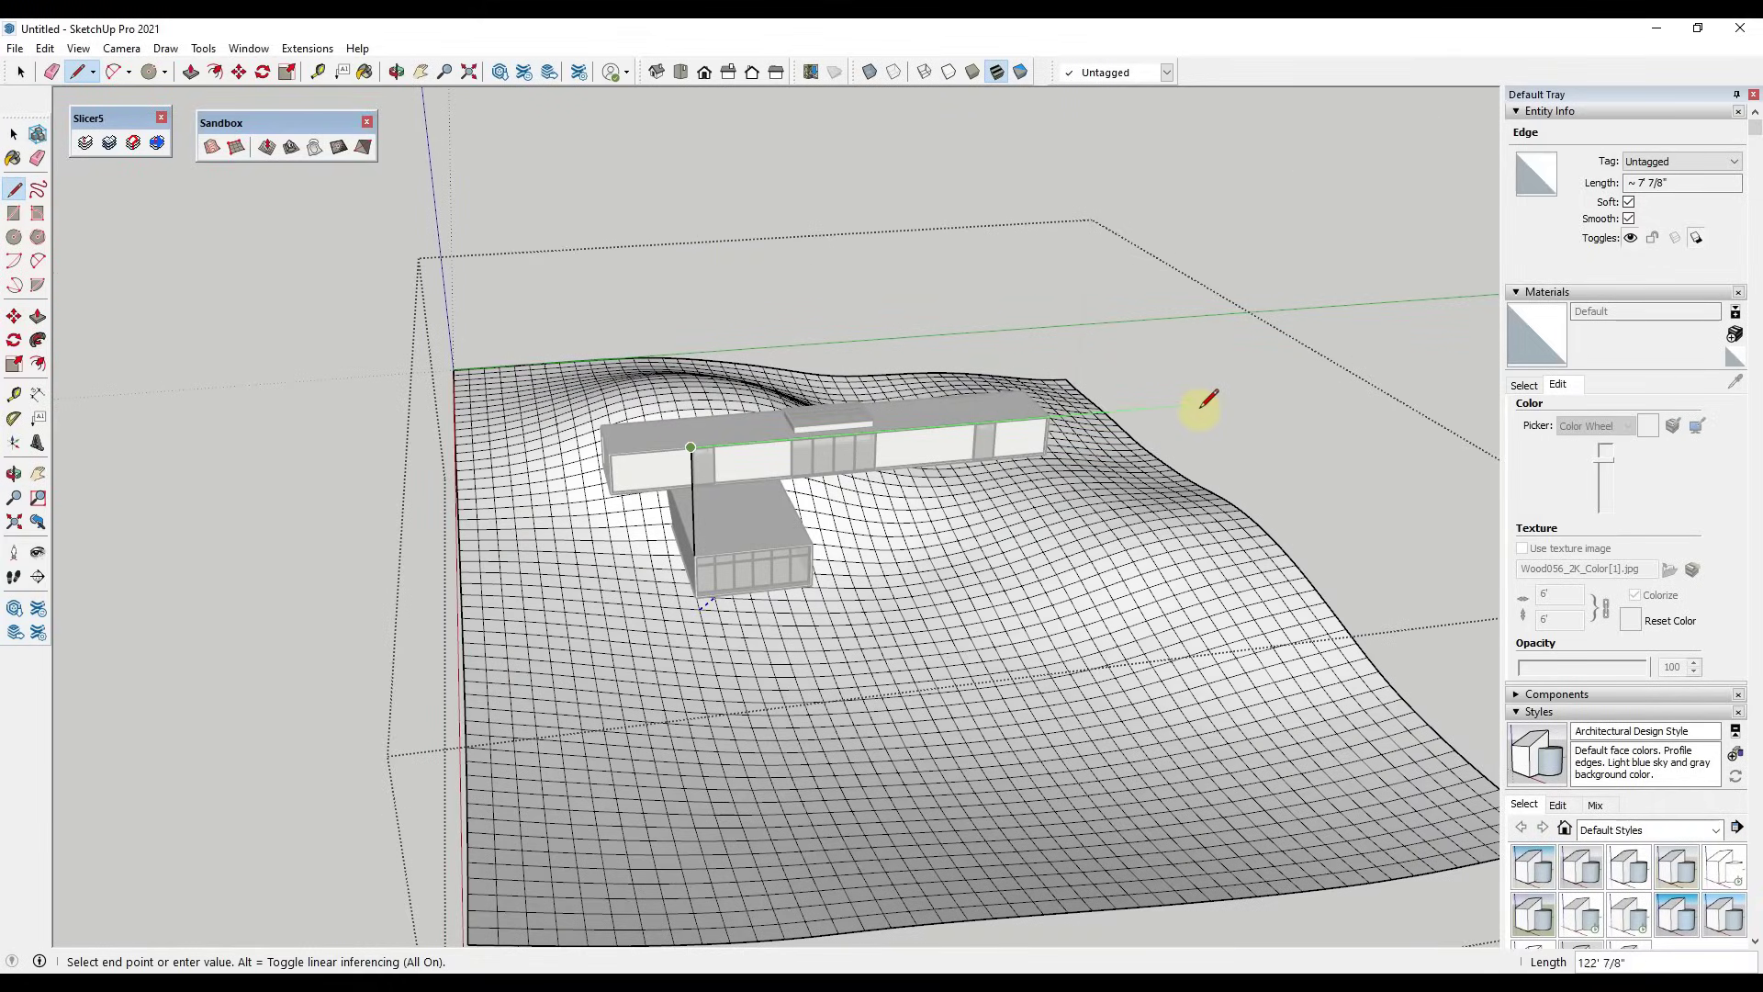
Draw a closed rectangular face above the house using red and green axis locks
left_click(1046, 416)
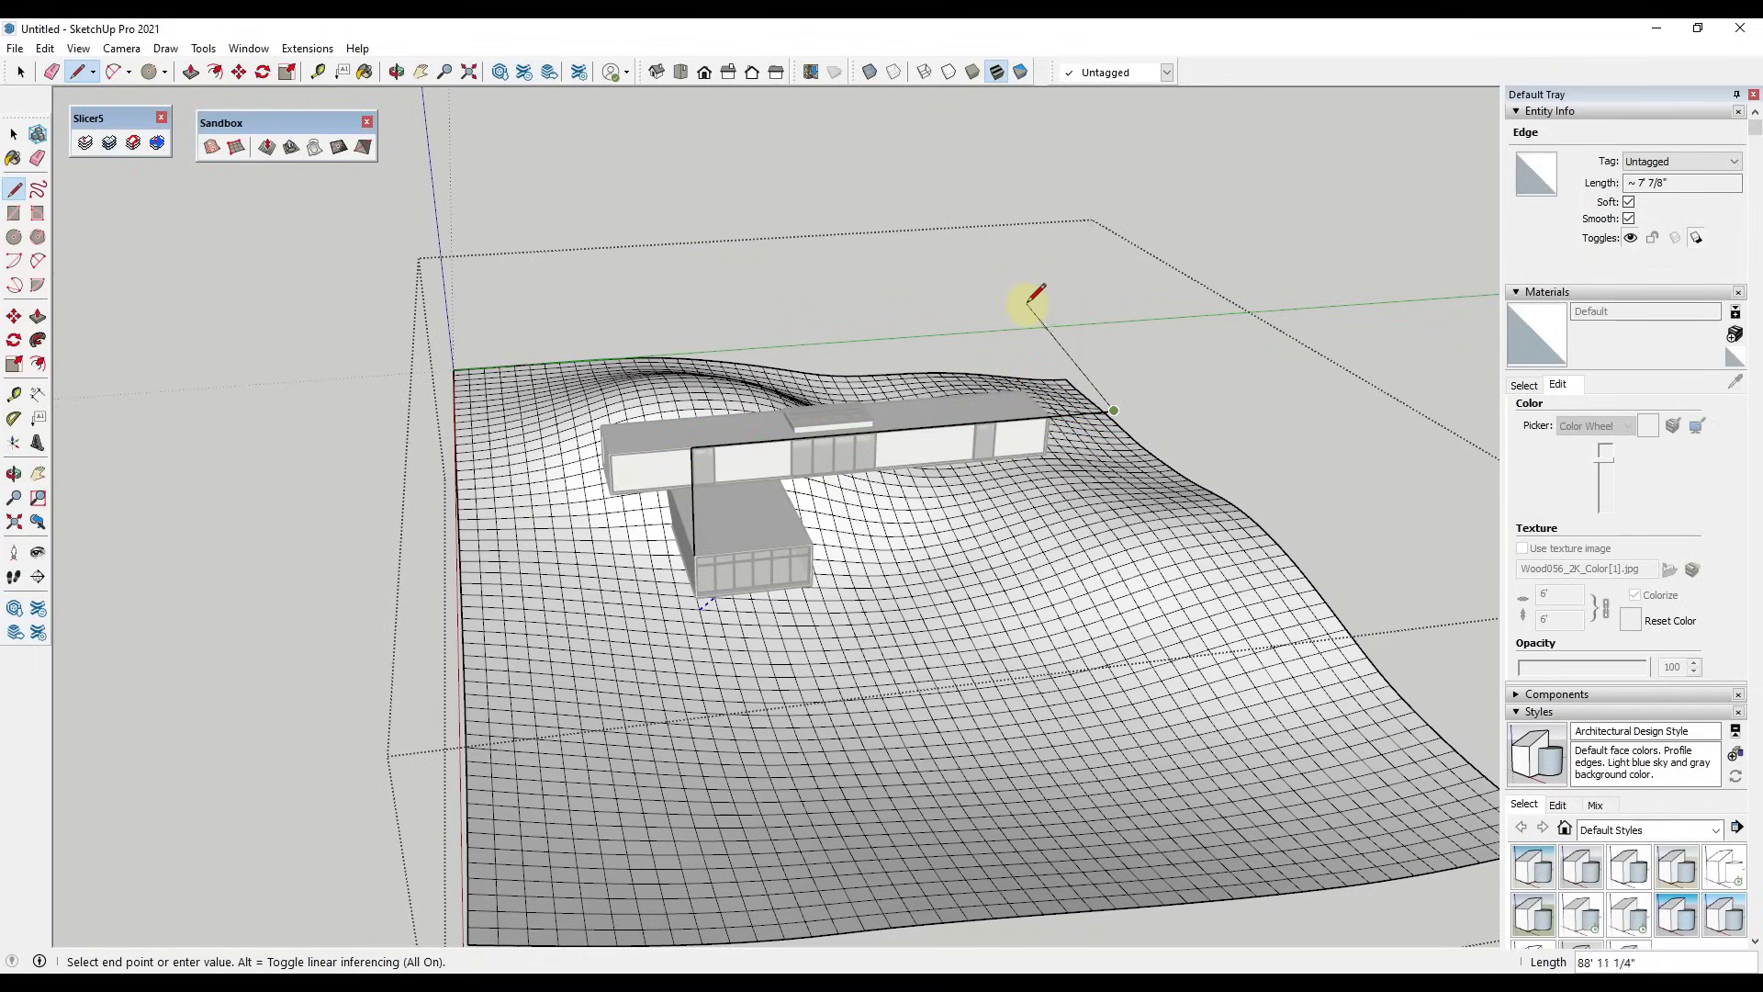
key("Right")
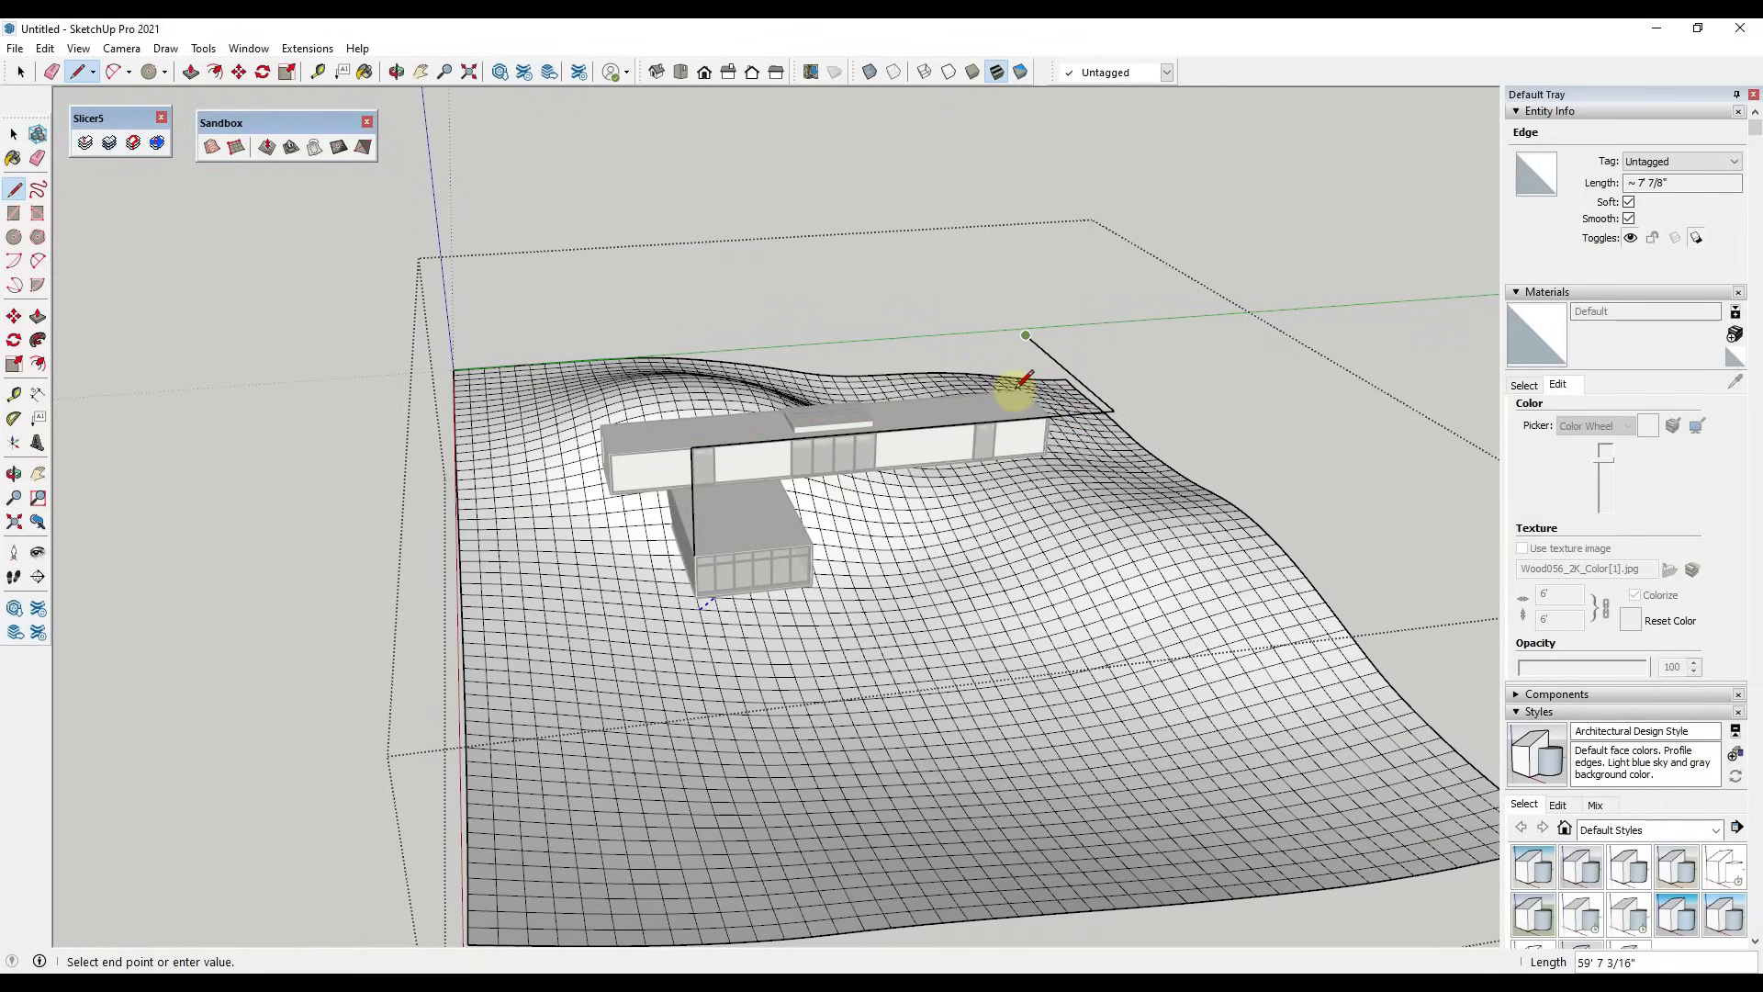
left_click(1020, 392)
key("shift")
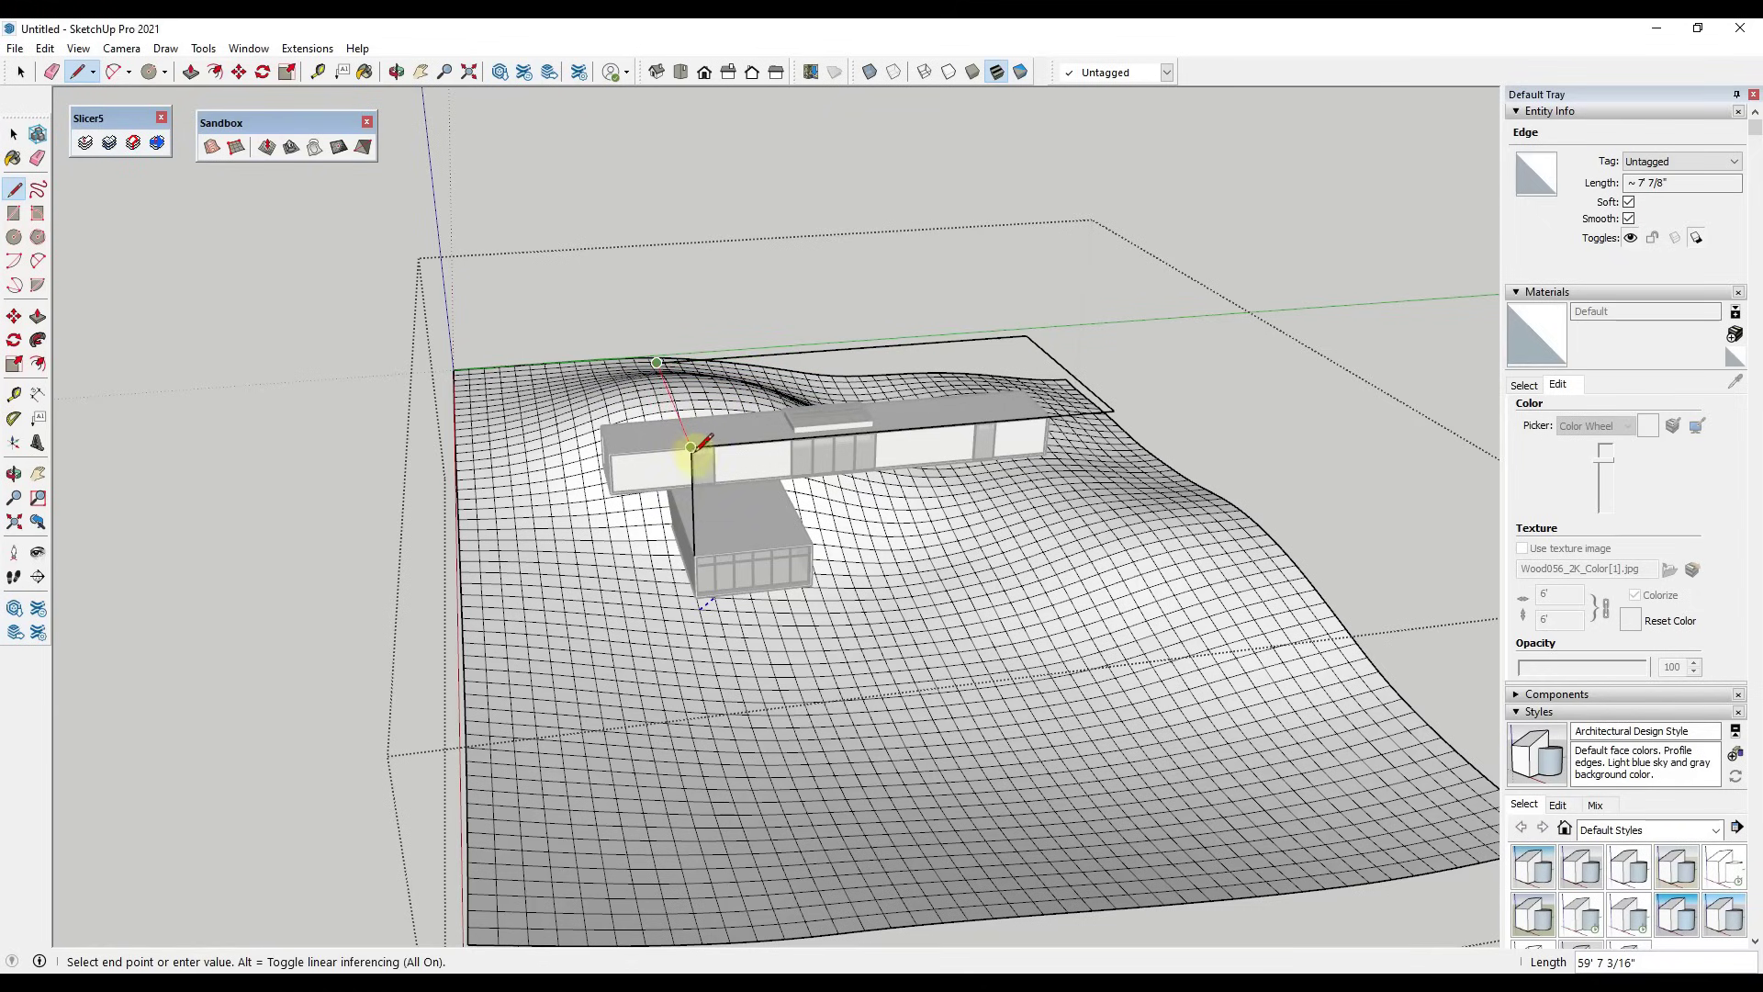
left_click(691, 448)
key("e")
mouse_move(717, 557)
middle_mouse_down()
mouse_move(956, 409)
mouse_move(1102, 394)
mouse_move(1102, 465)
middle_mouse_up()
key("space")
middle_click_drag(891, 373, 863, 576)
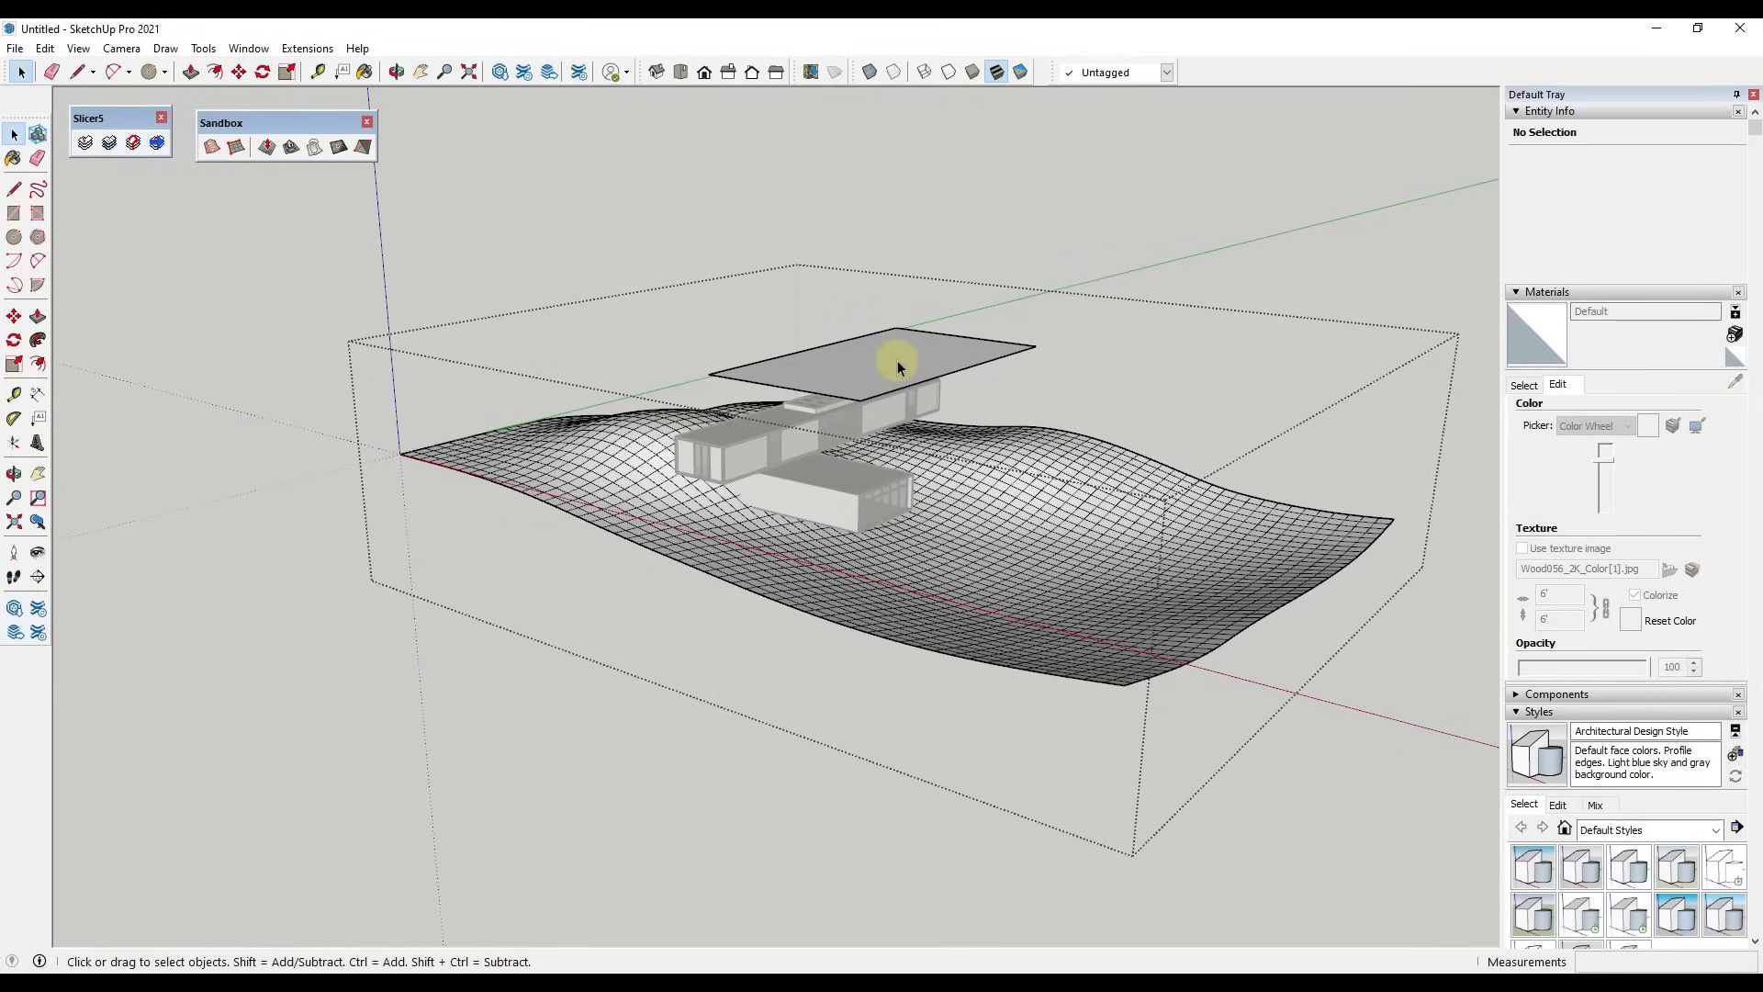
Stamp the floating rectangle into the terrain, inspect the pad, then undo it
mouse_move(905, 366)
middle_mouse_down()
mouse_move(941, 349)
mouse_move(927, 367)
middle_mouse_up()
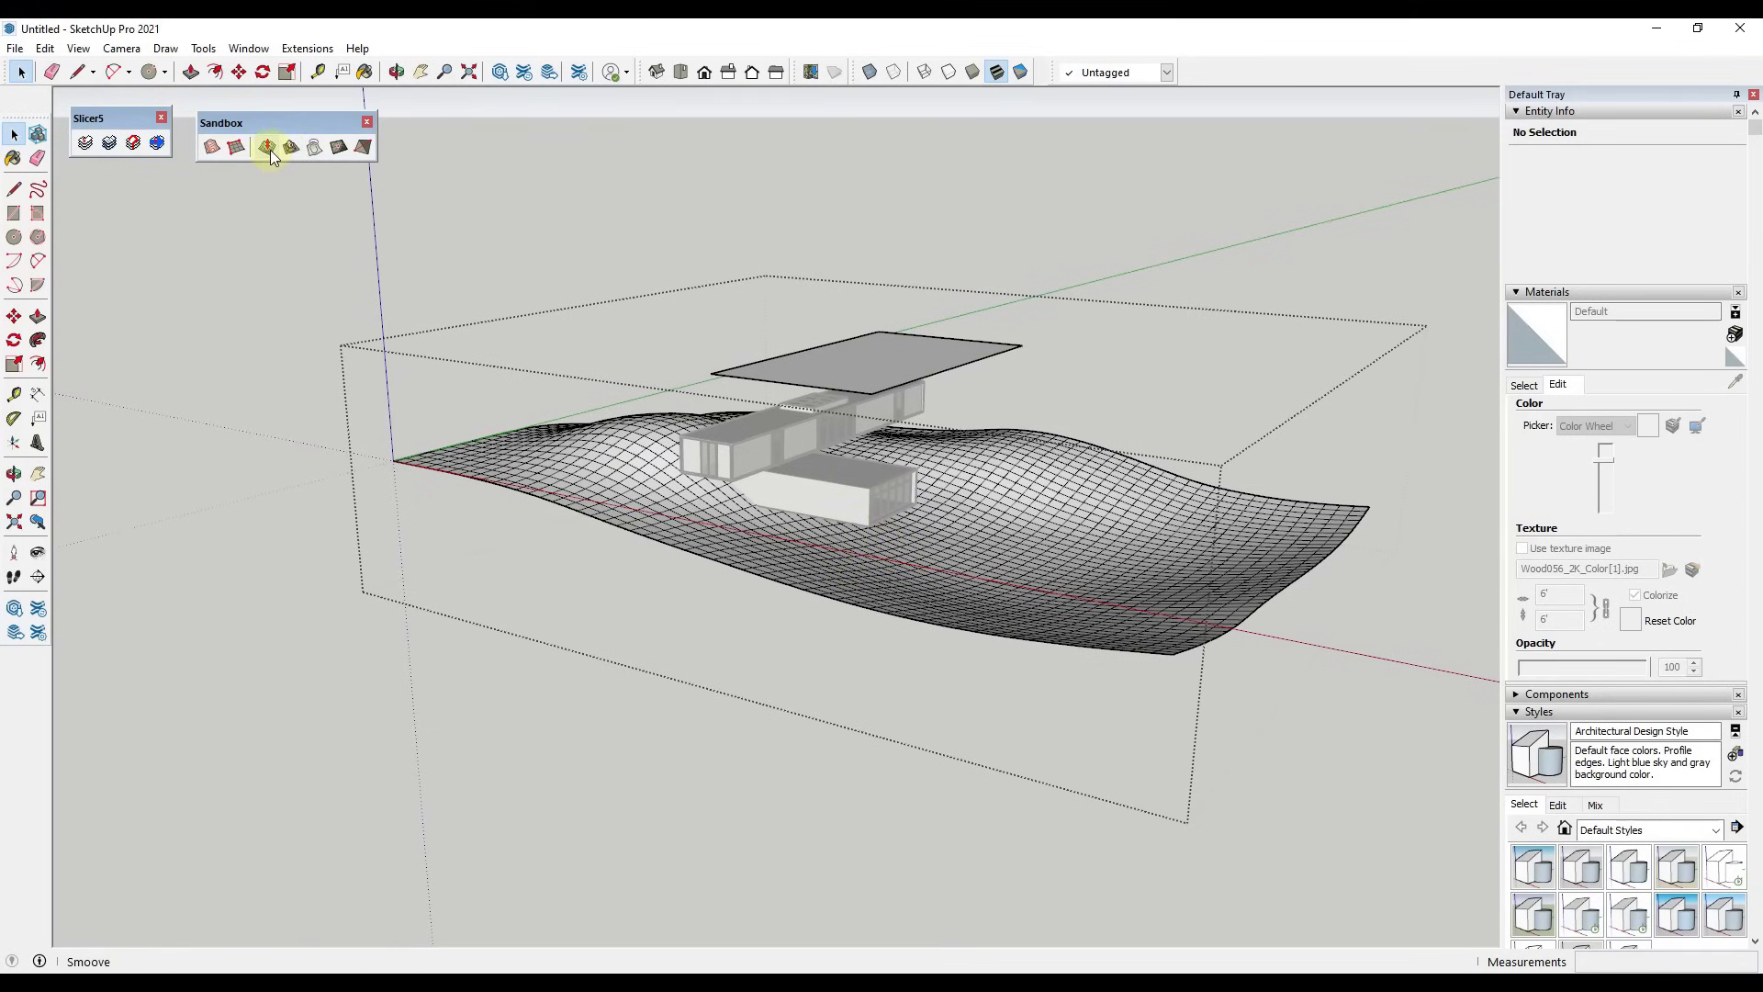
left_click(834, 362)
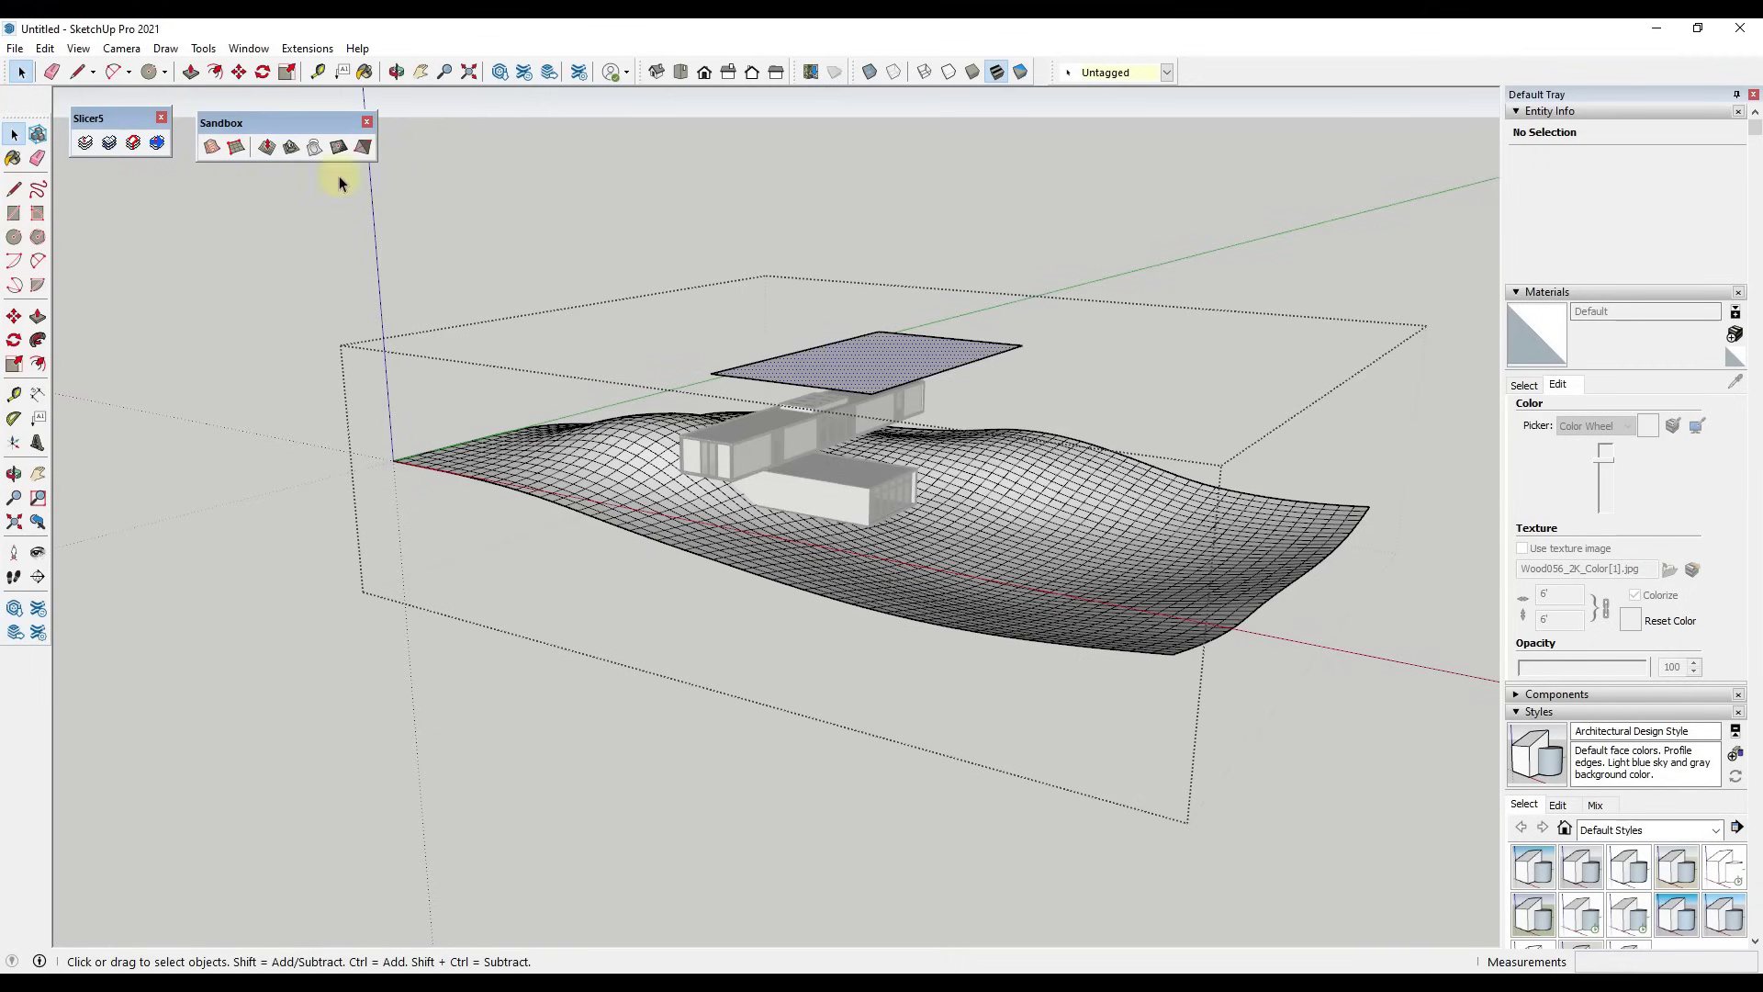
left_click(291, 148)
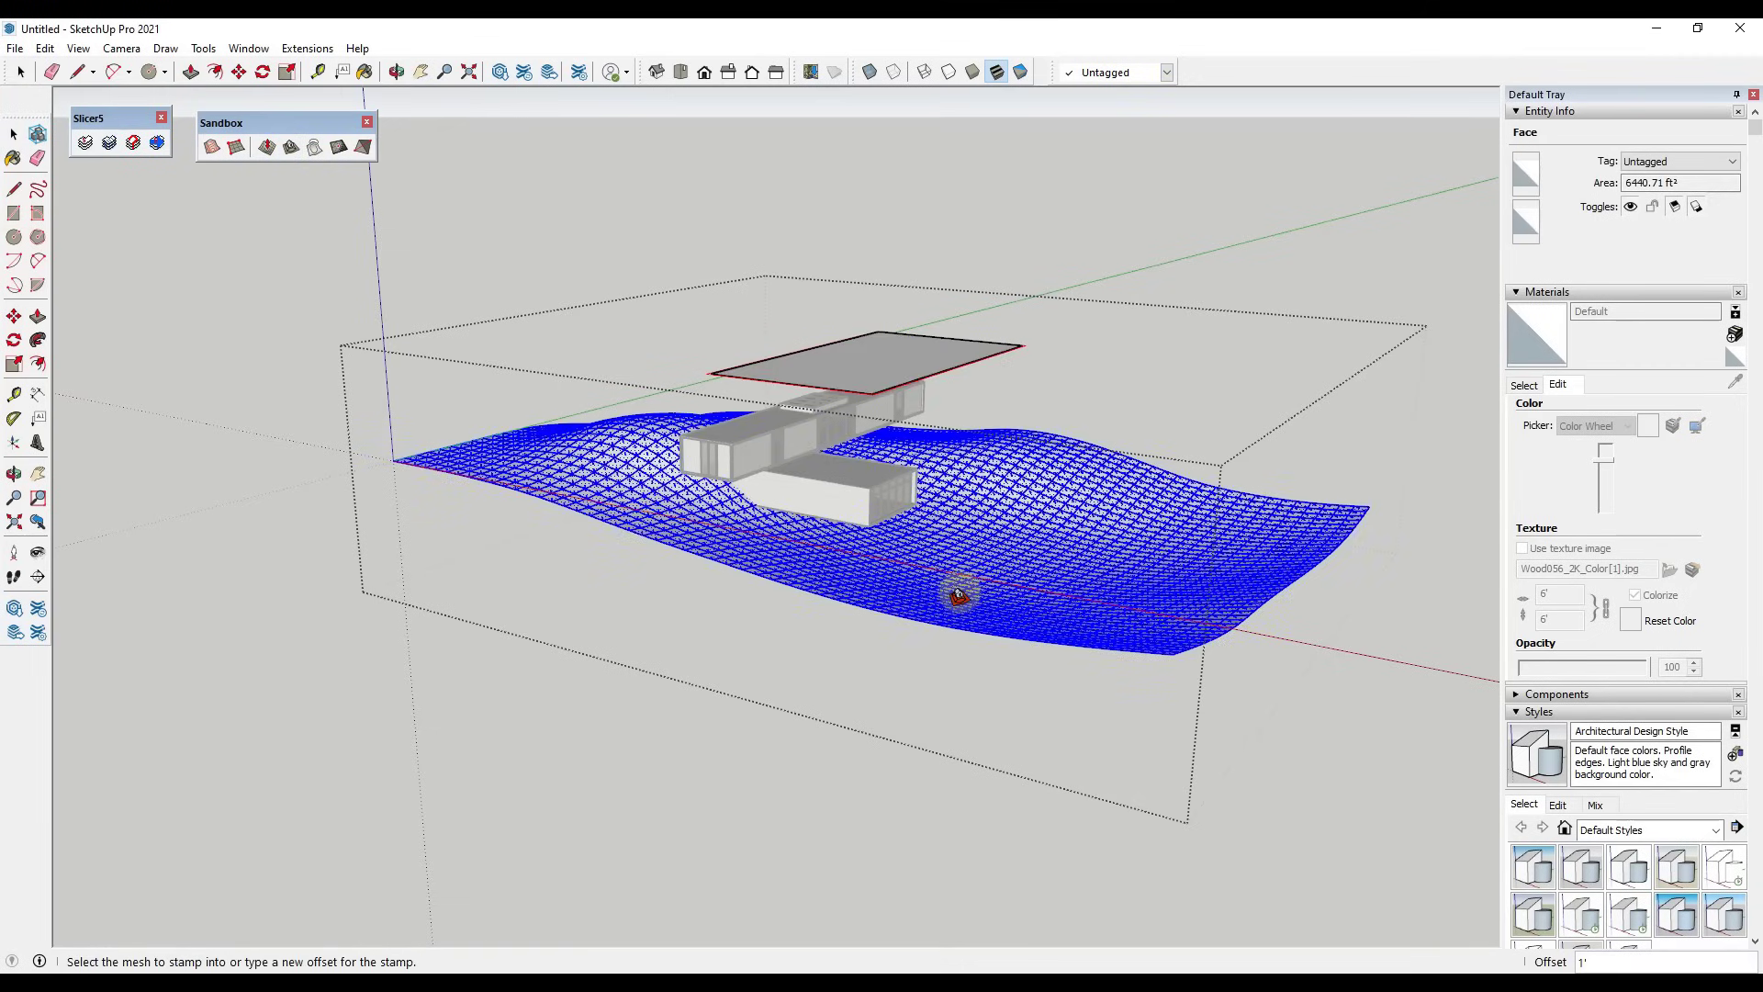
left_click(960, 595)
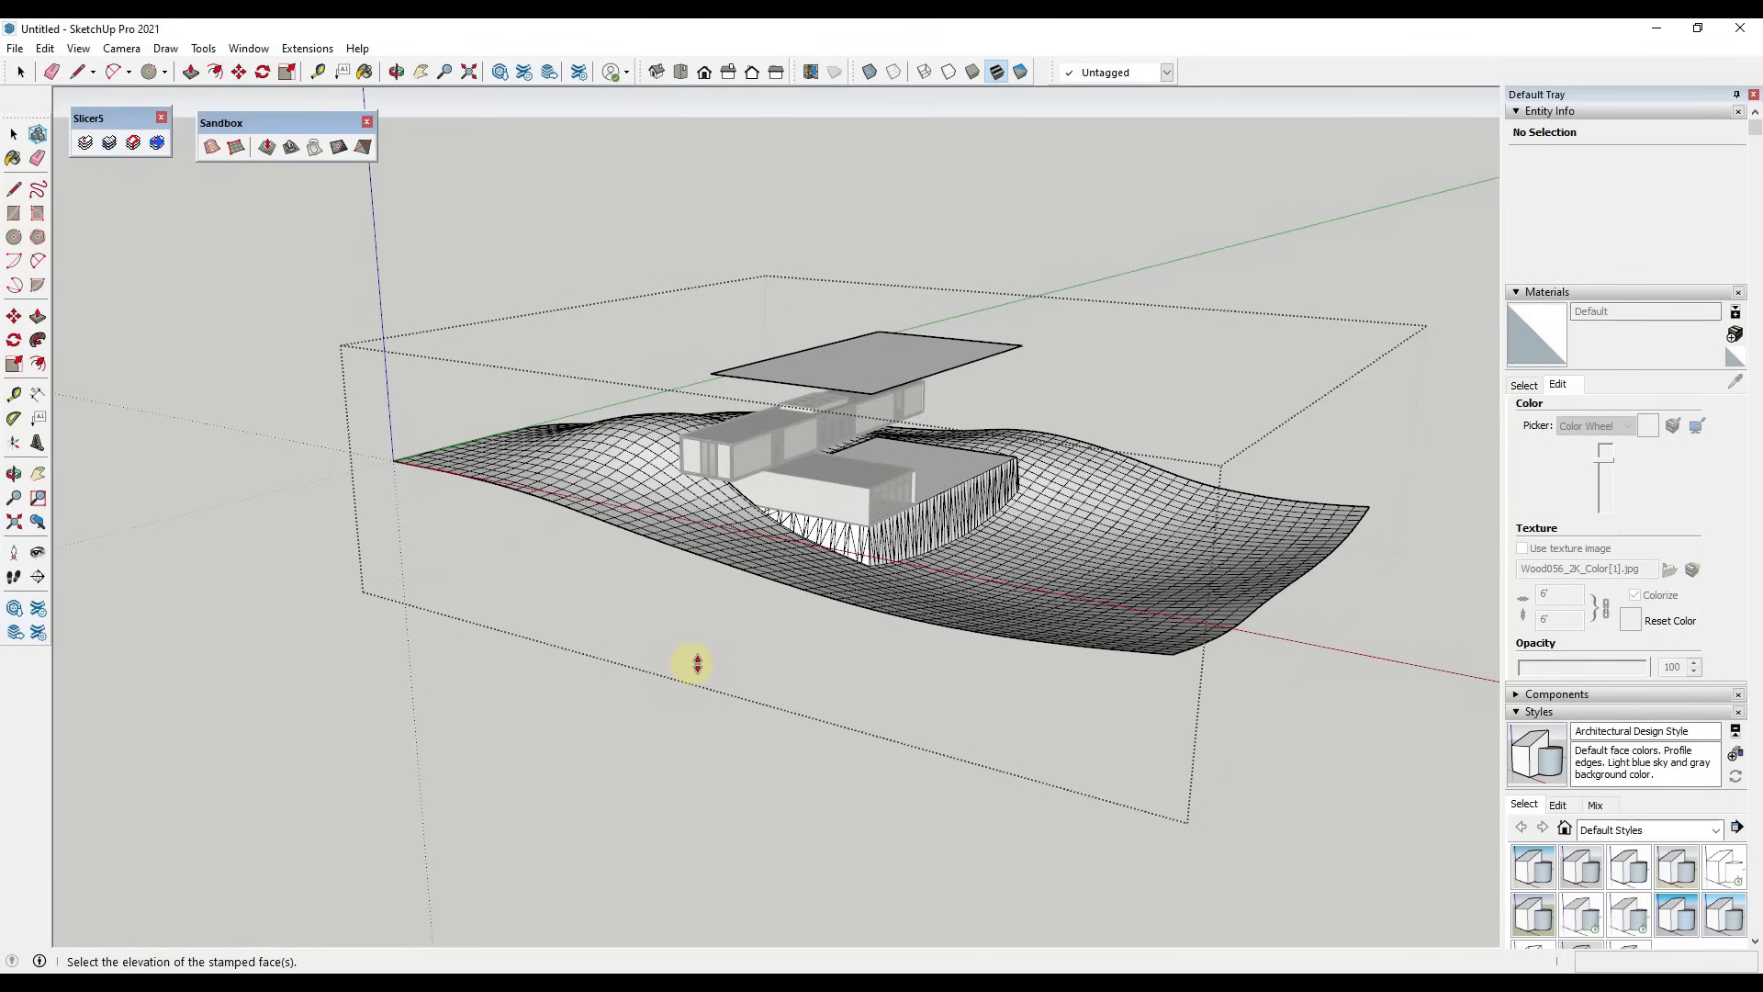
scroll(697, 663, "up", 4)
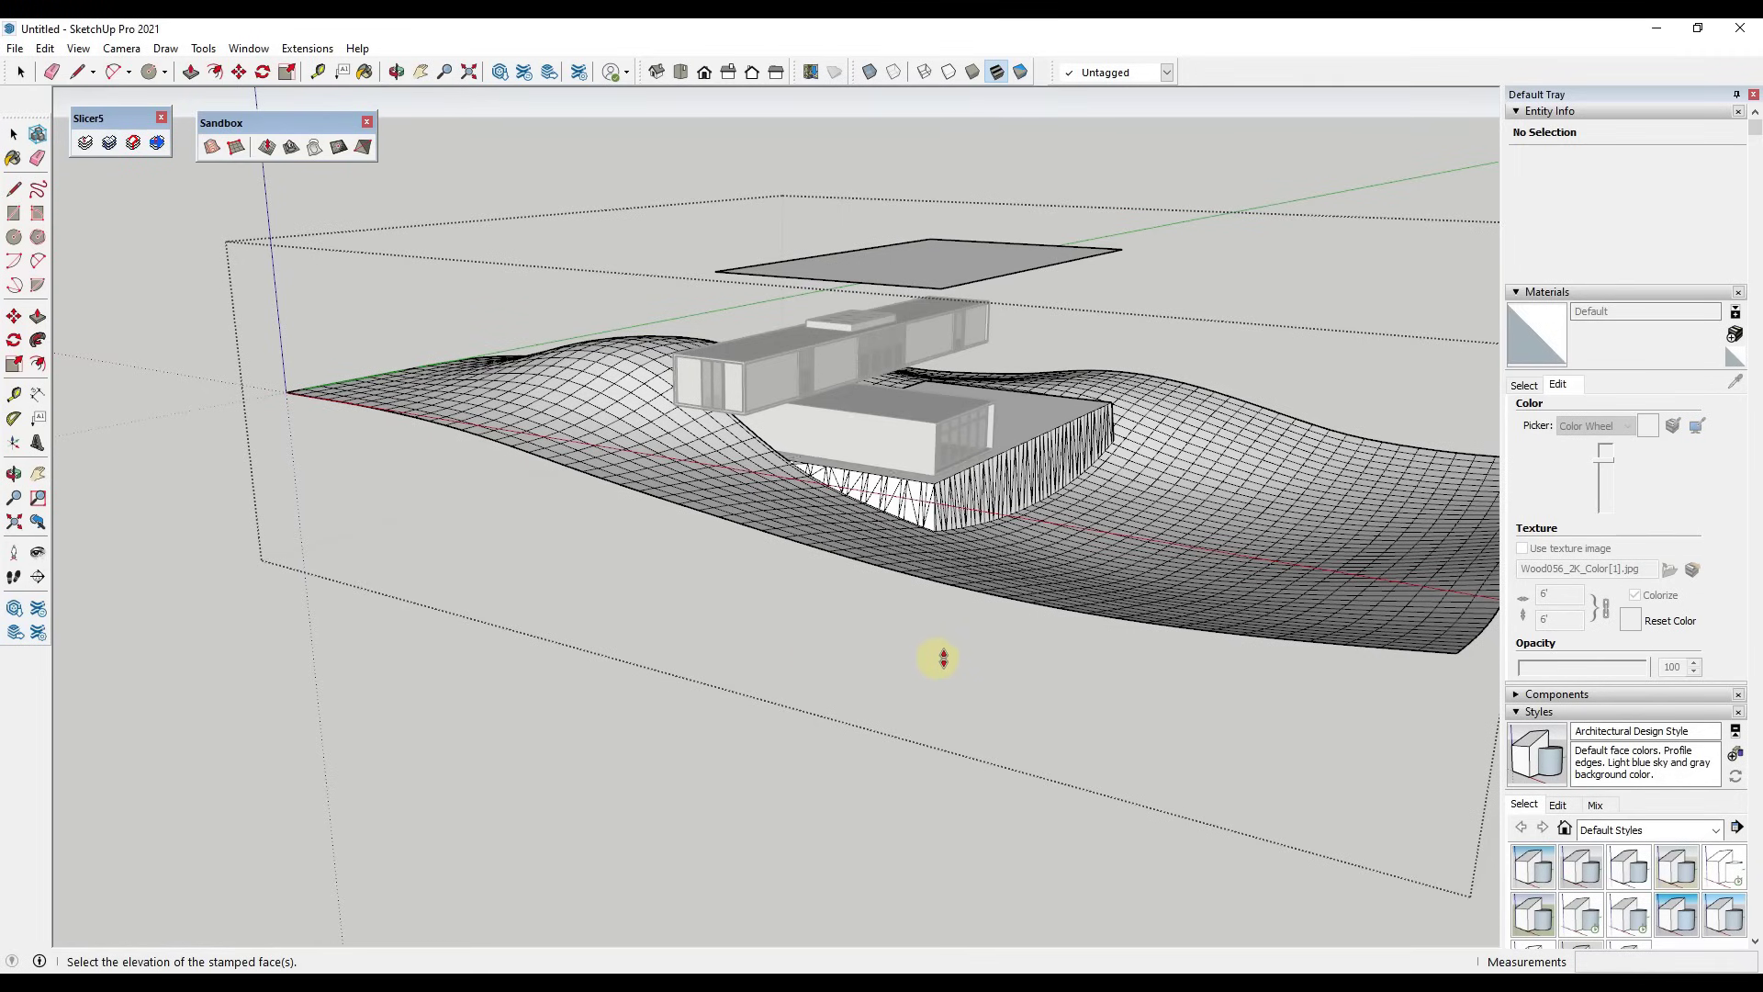
left_click(1004, 648)
scroll(975, 505, "up", 8)
middle_click_drag(957, 488, 725, 466)
scroll(795, 527, "down", 4)
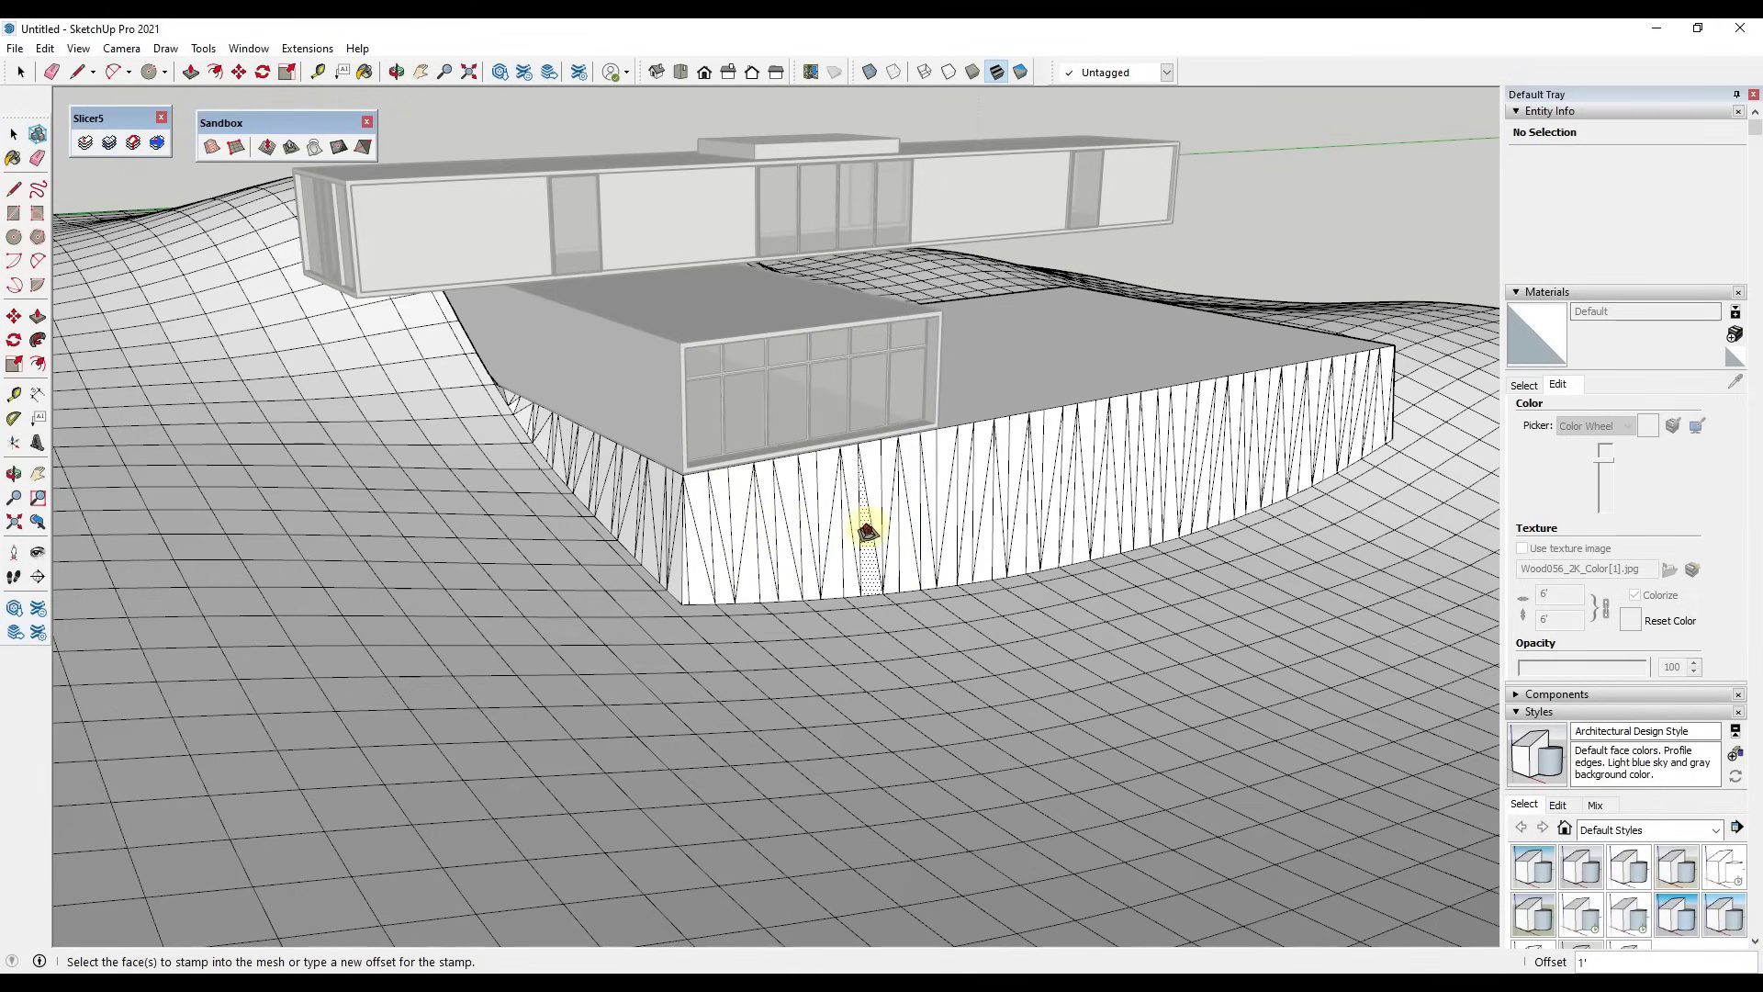
key("ctrl+z")
scroll(890, 551, "down", 5)
left_click_drag(889, 553, 901, 532)
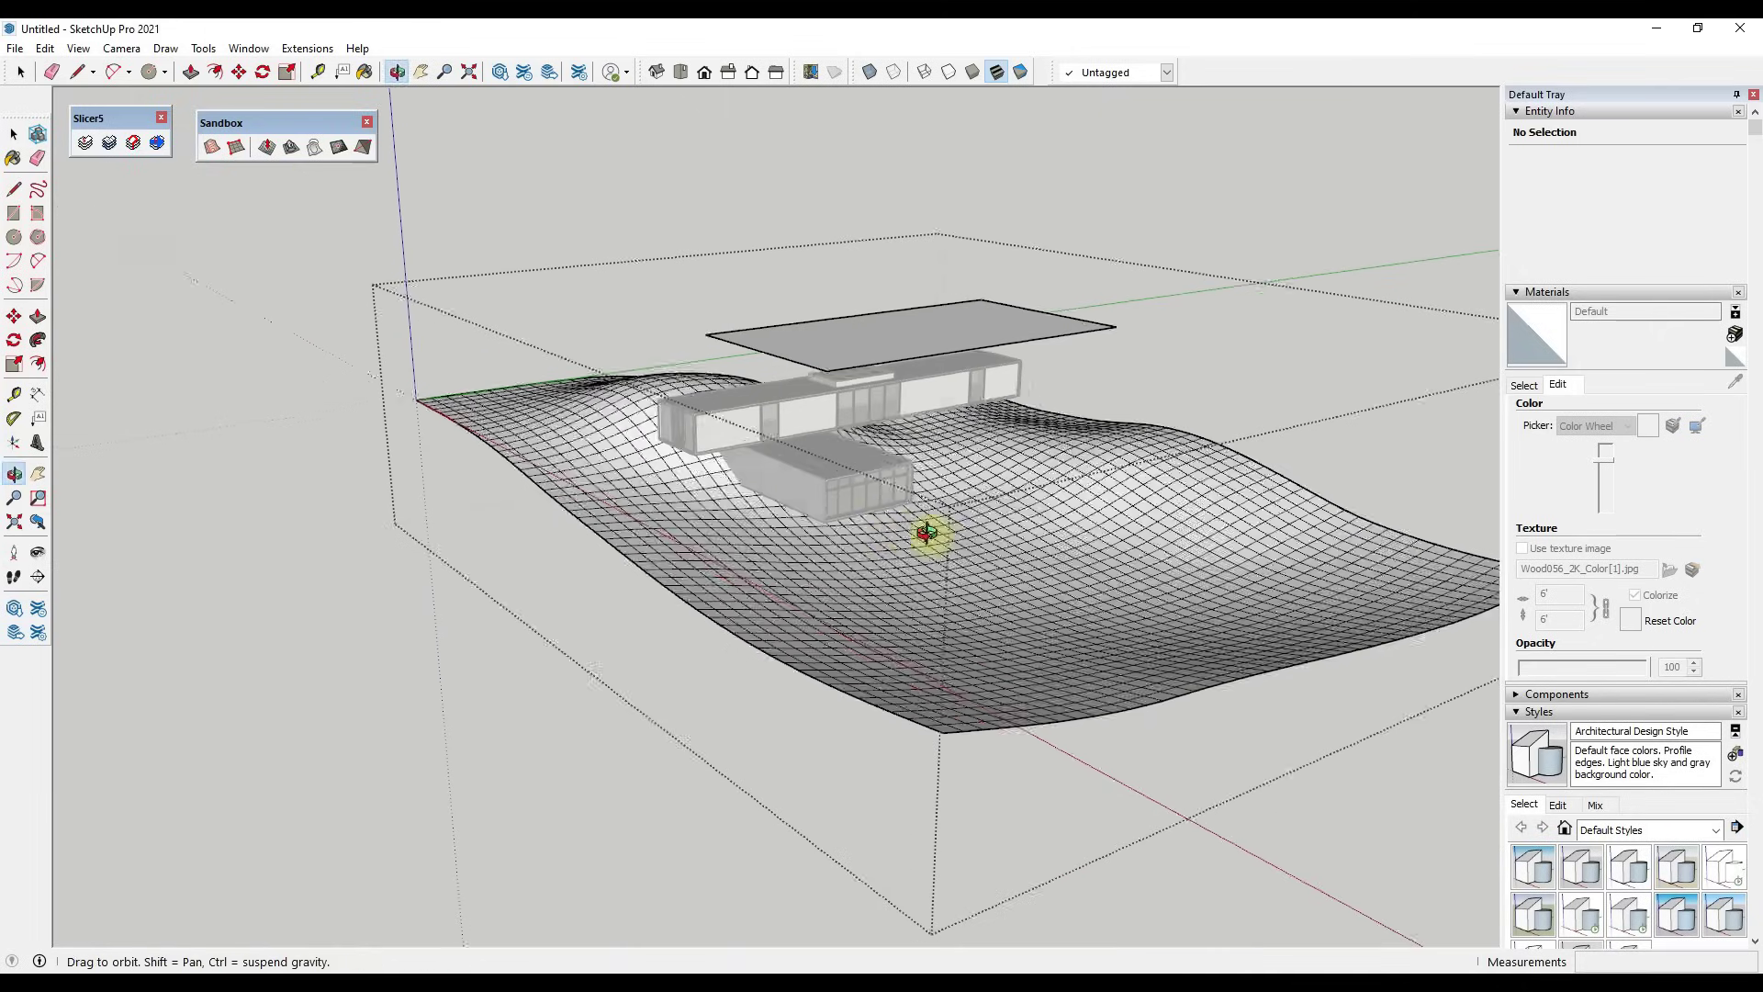
middle_click_drag(901, 532, 927, 519)
Start a second Stamp with the rectangle, inspect the model, then cancel it
key("space")
left_click(885, 322)
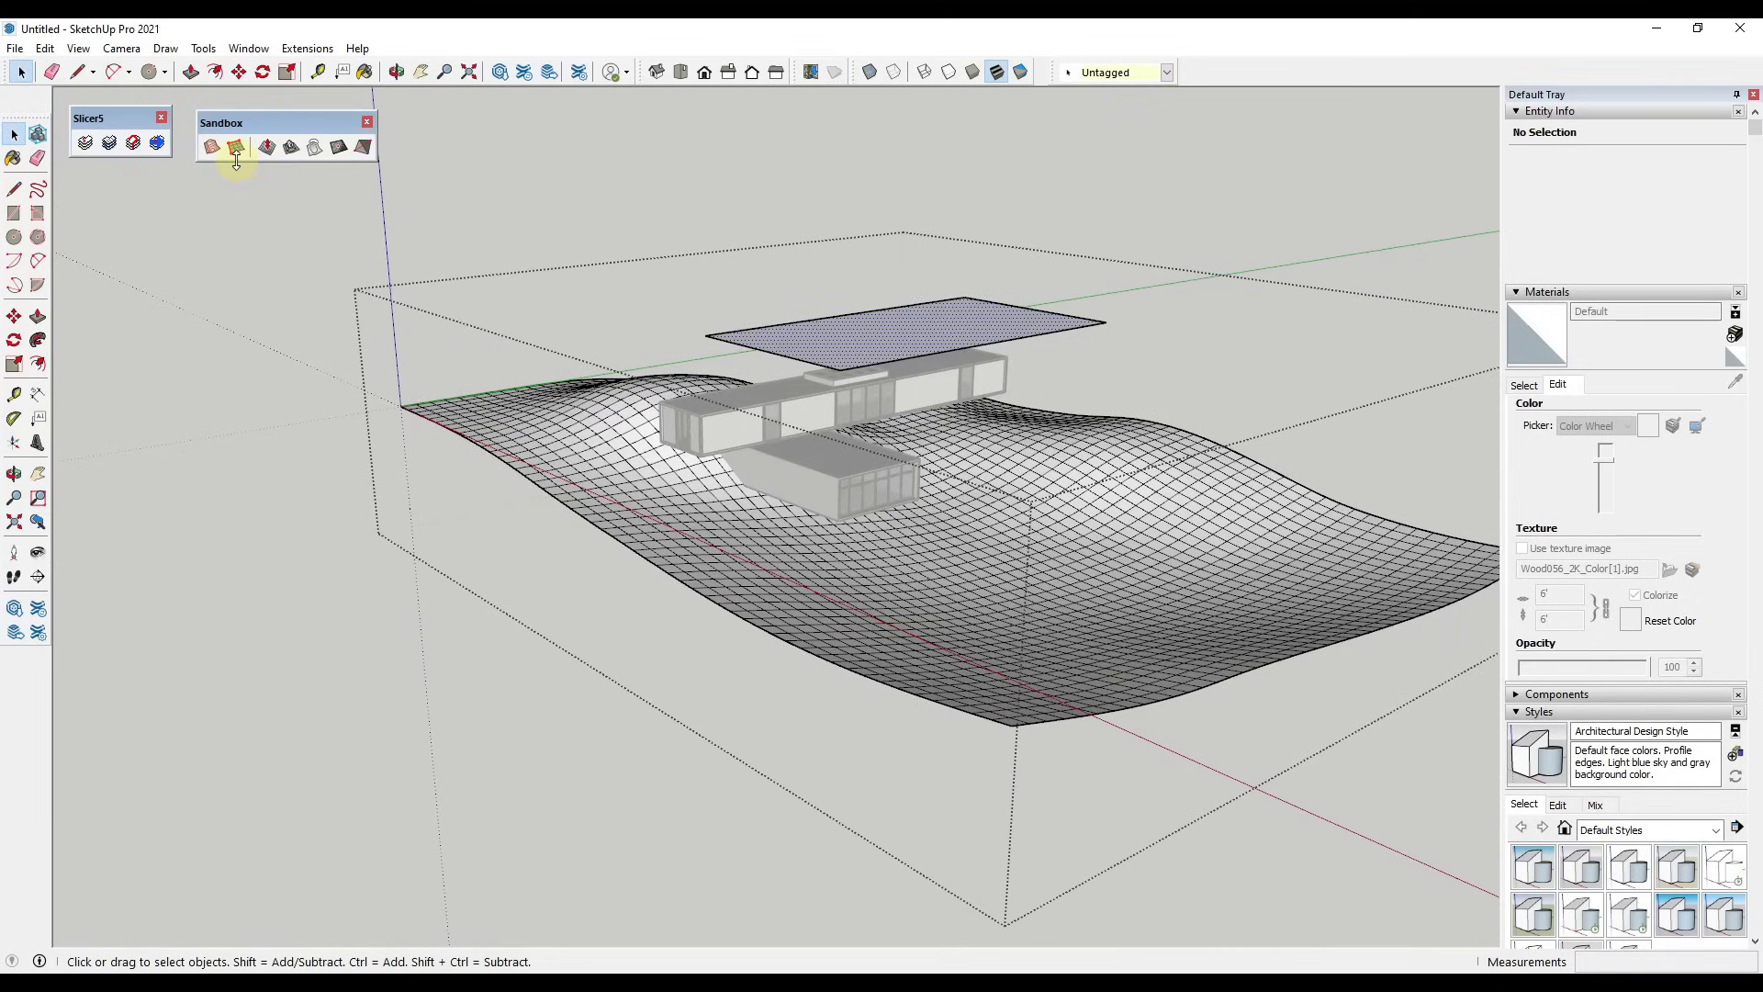
left_click(292, 149)
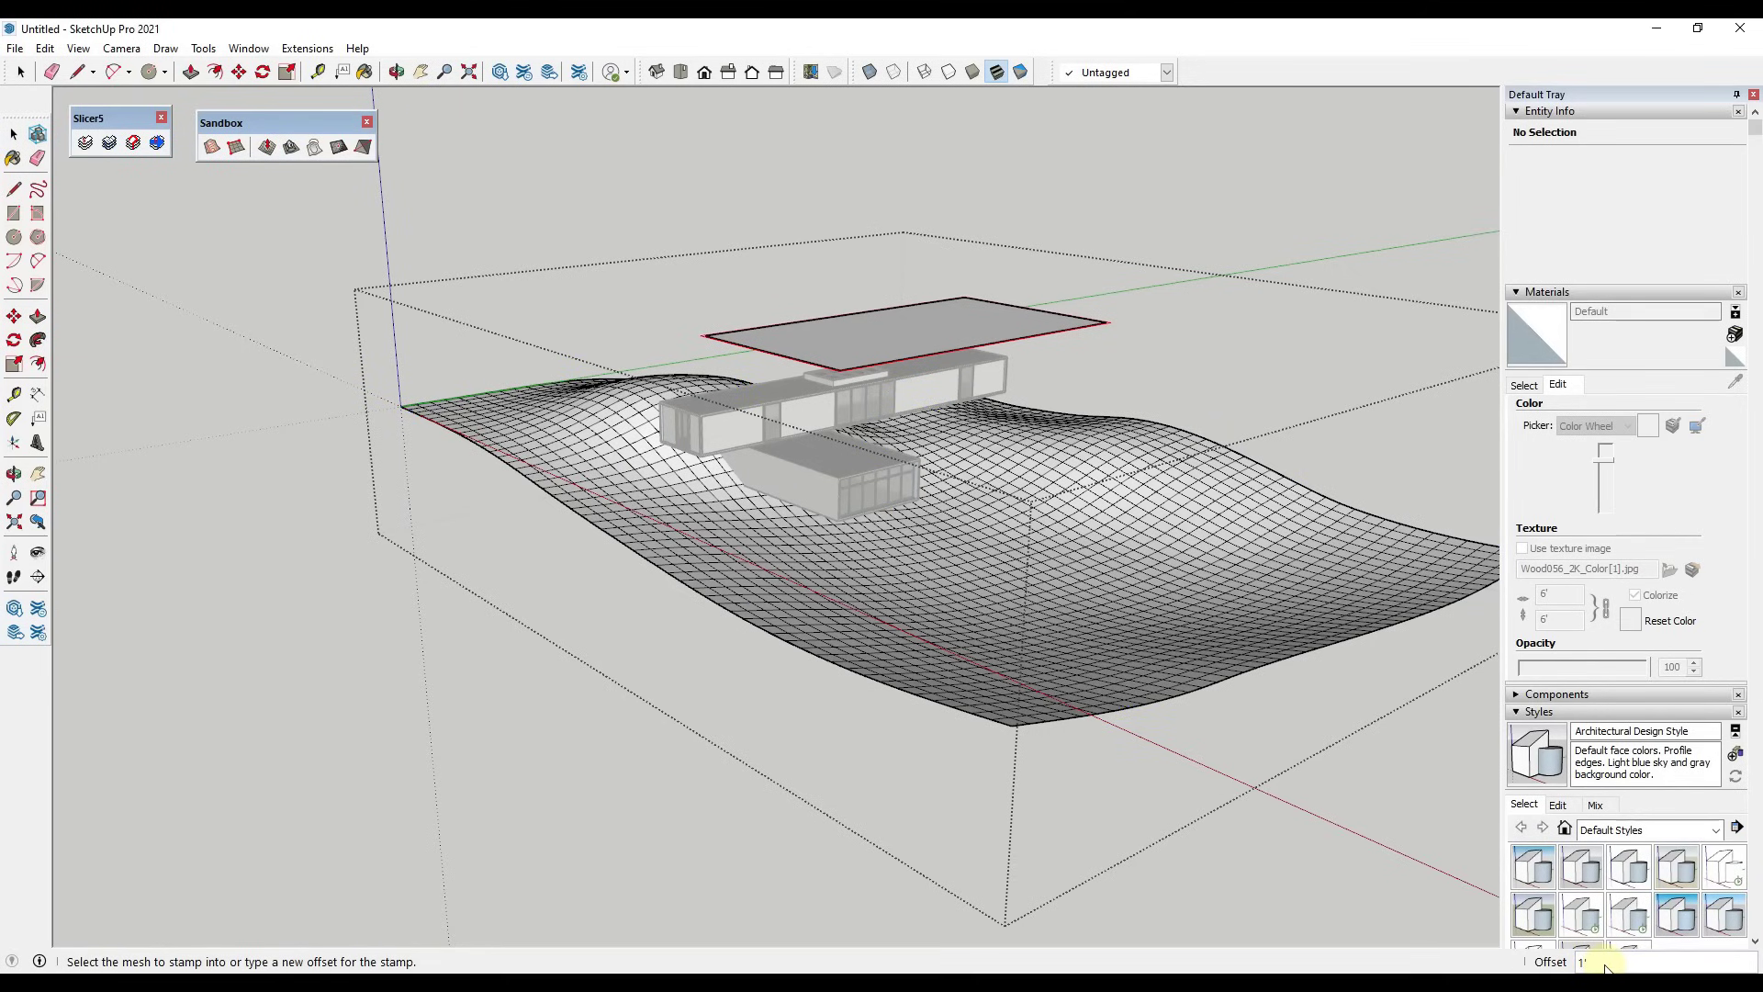
scroll(961, 500, "up", 10)
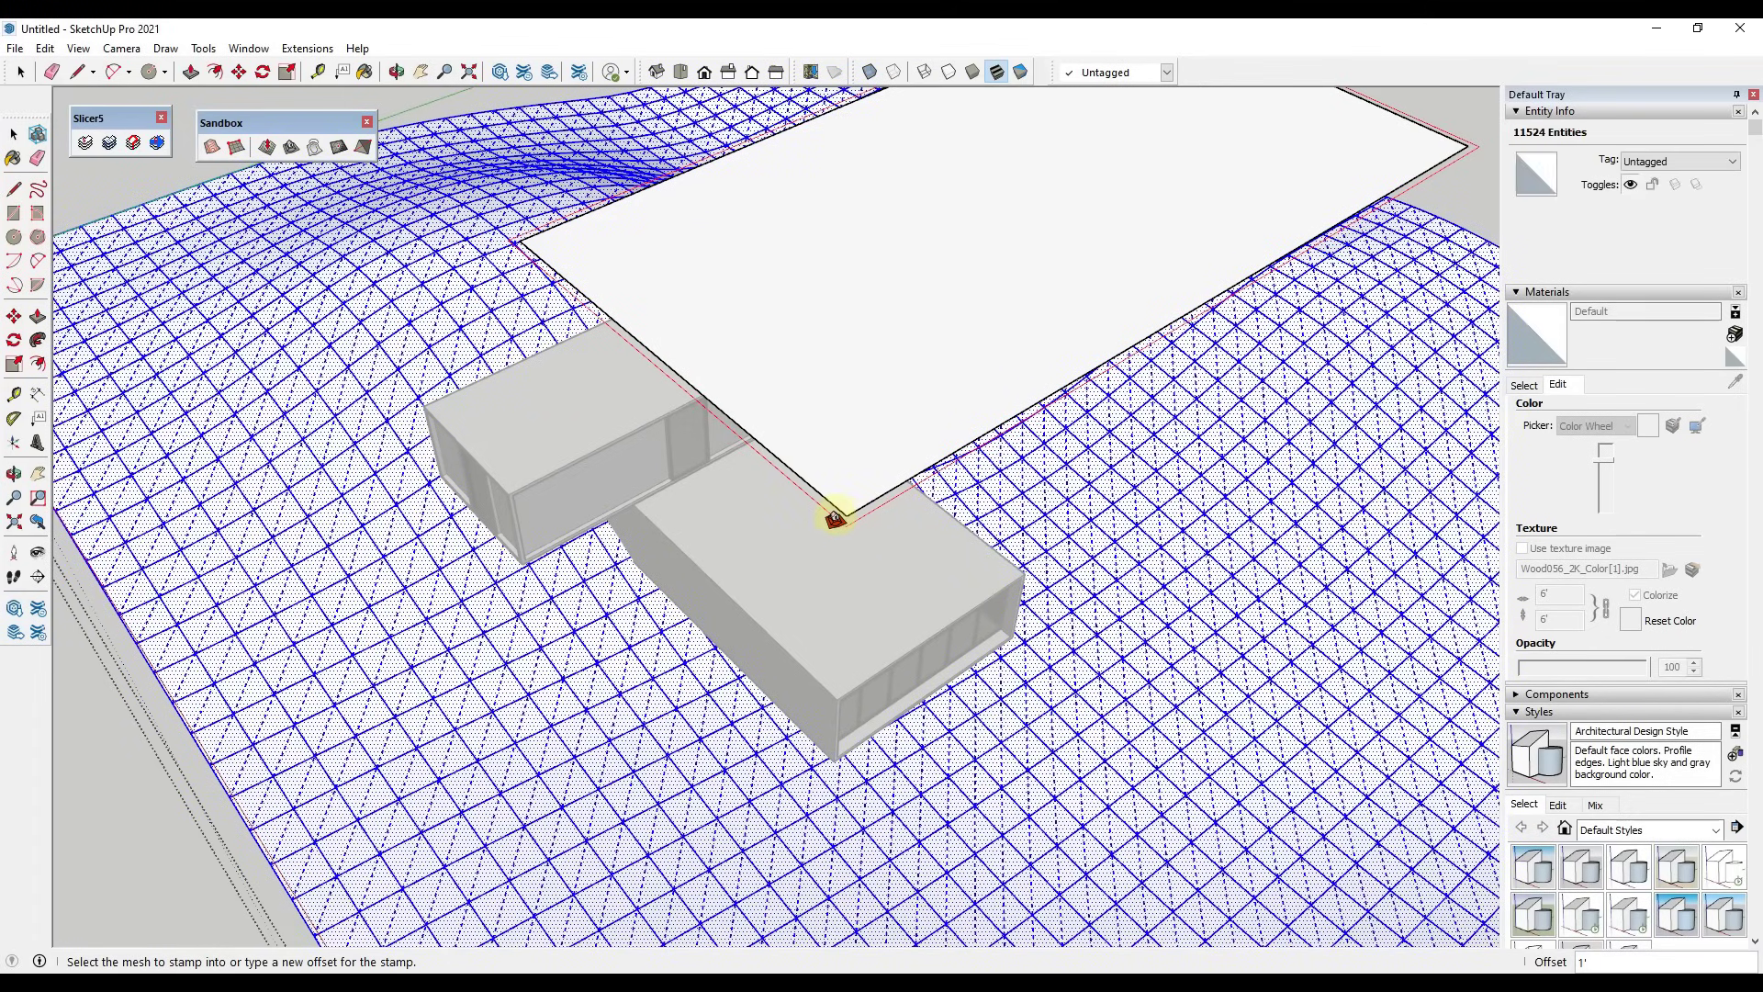
scroll(965, 571, "down", 5)
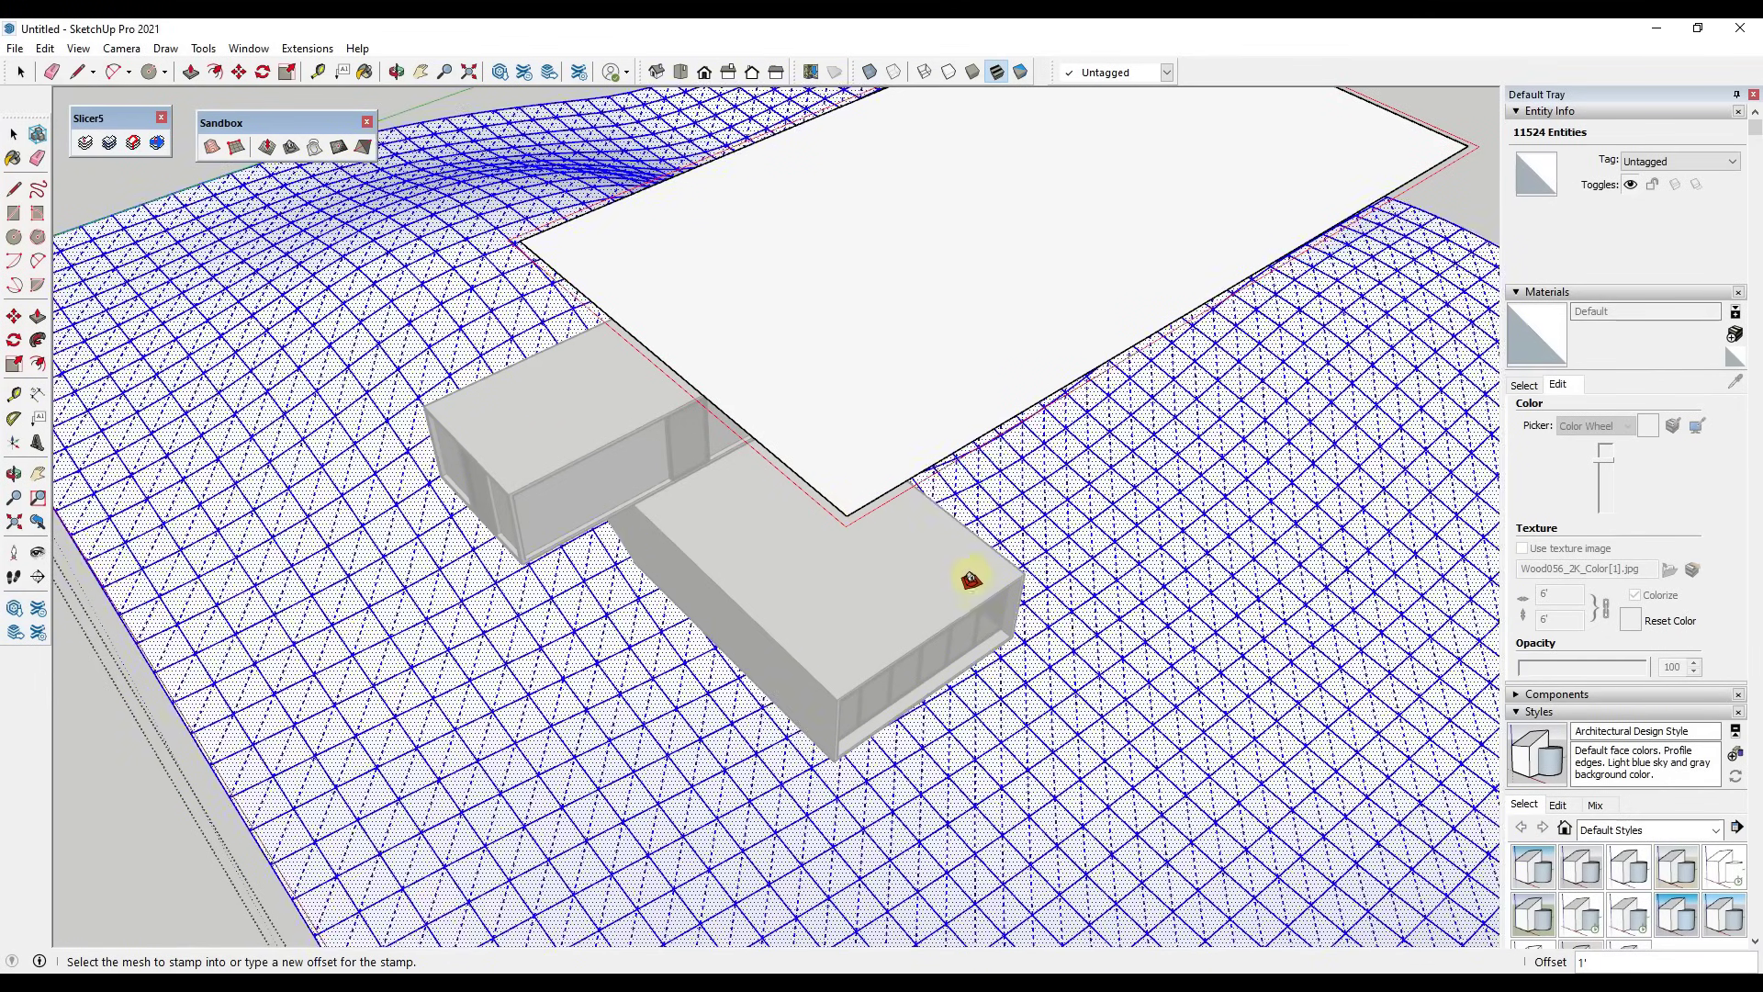
middle_click_drag(971, 667, 1028, 503)
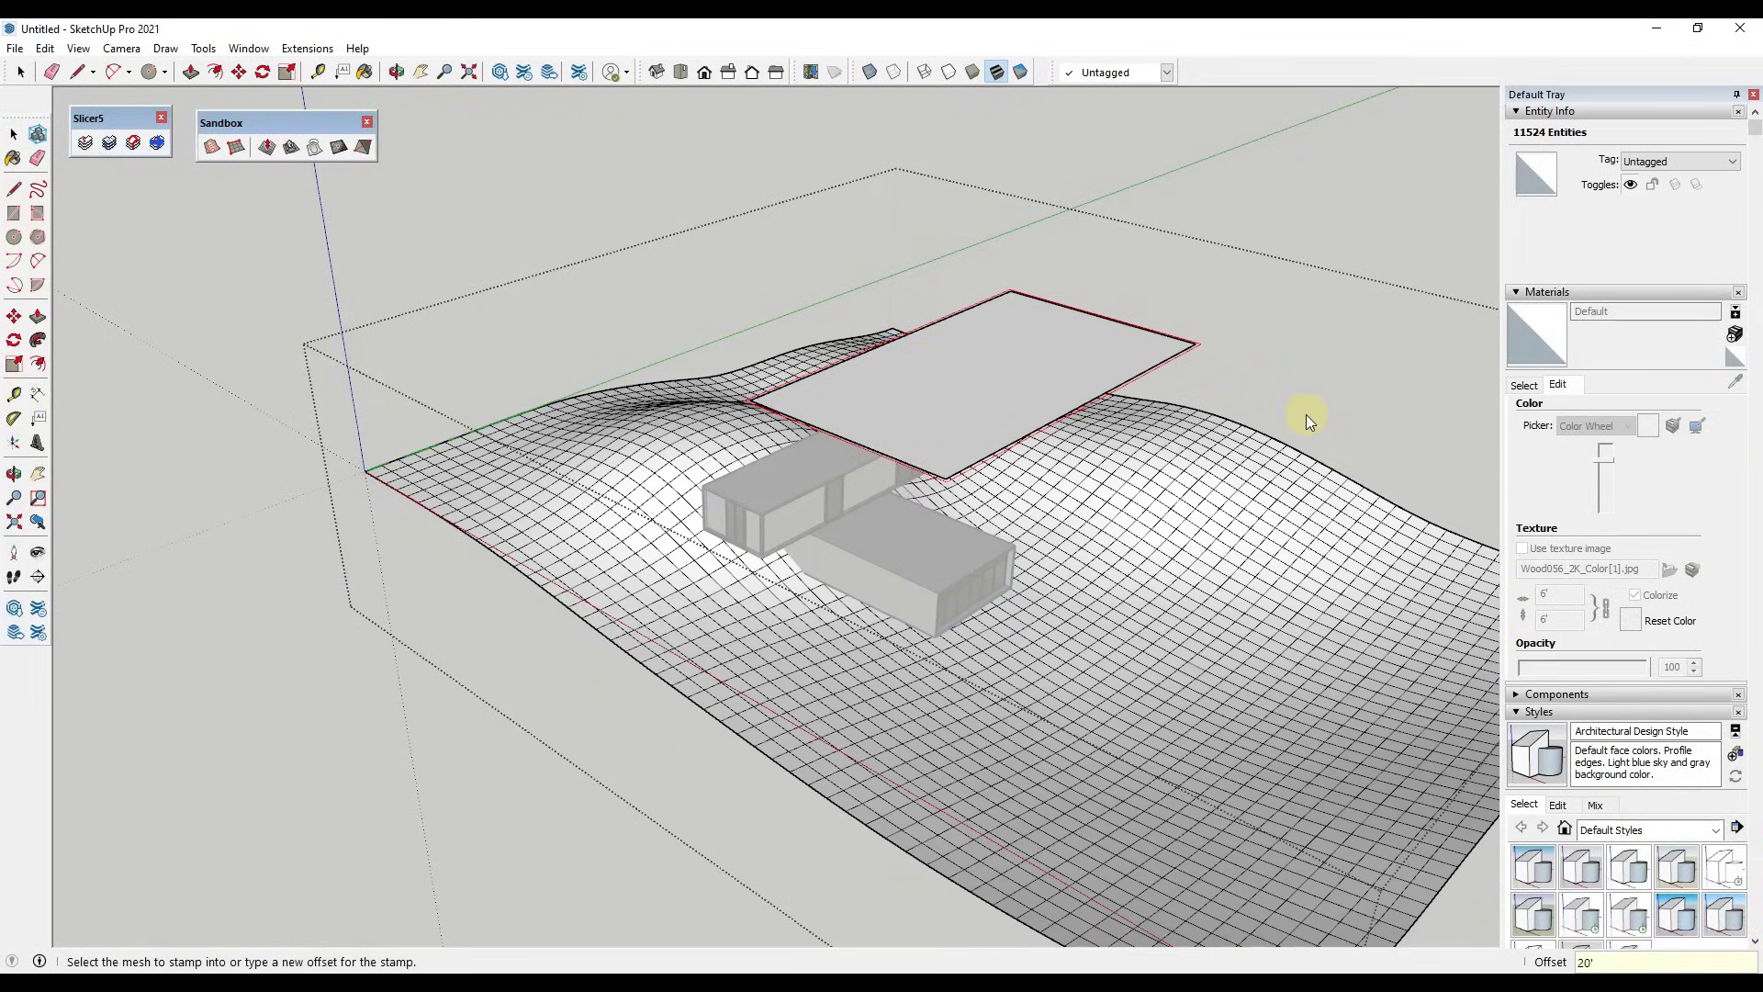
mouse_move(1346, 444)
middle_mouse_down()
mouse_move(634, 373)
mouse_move(1350, 465)
middle_mouse_up()
scroll(1076, 361, "up", 6)
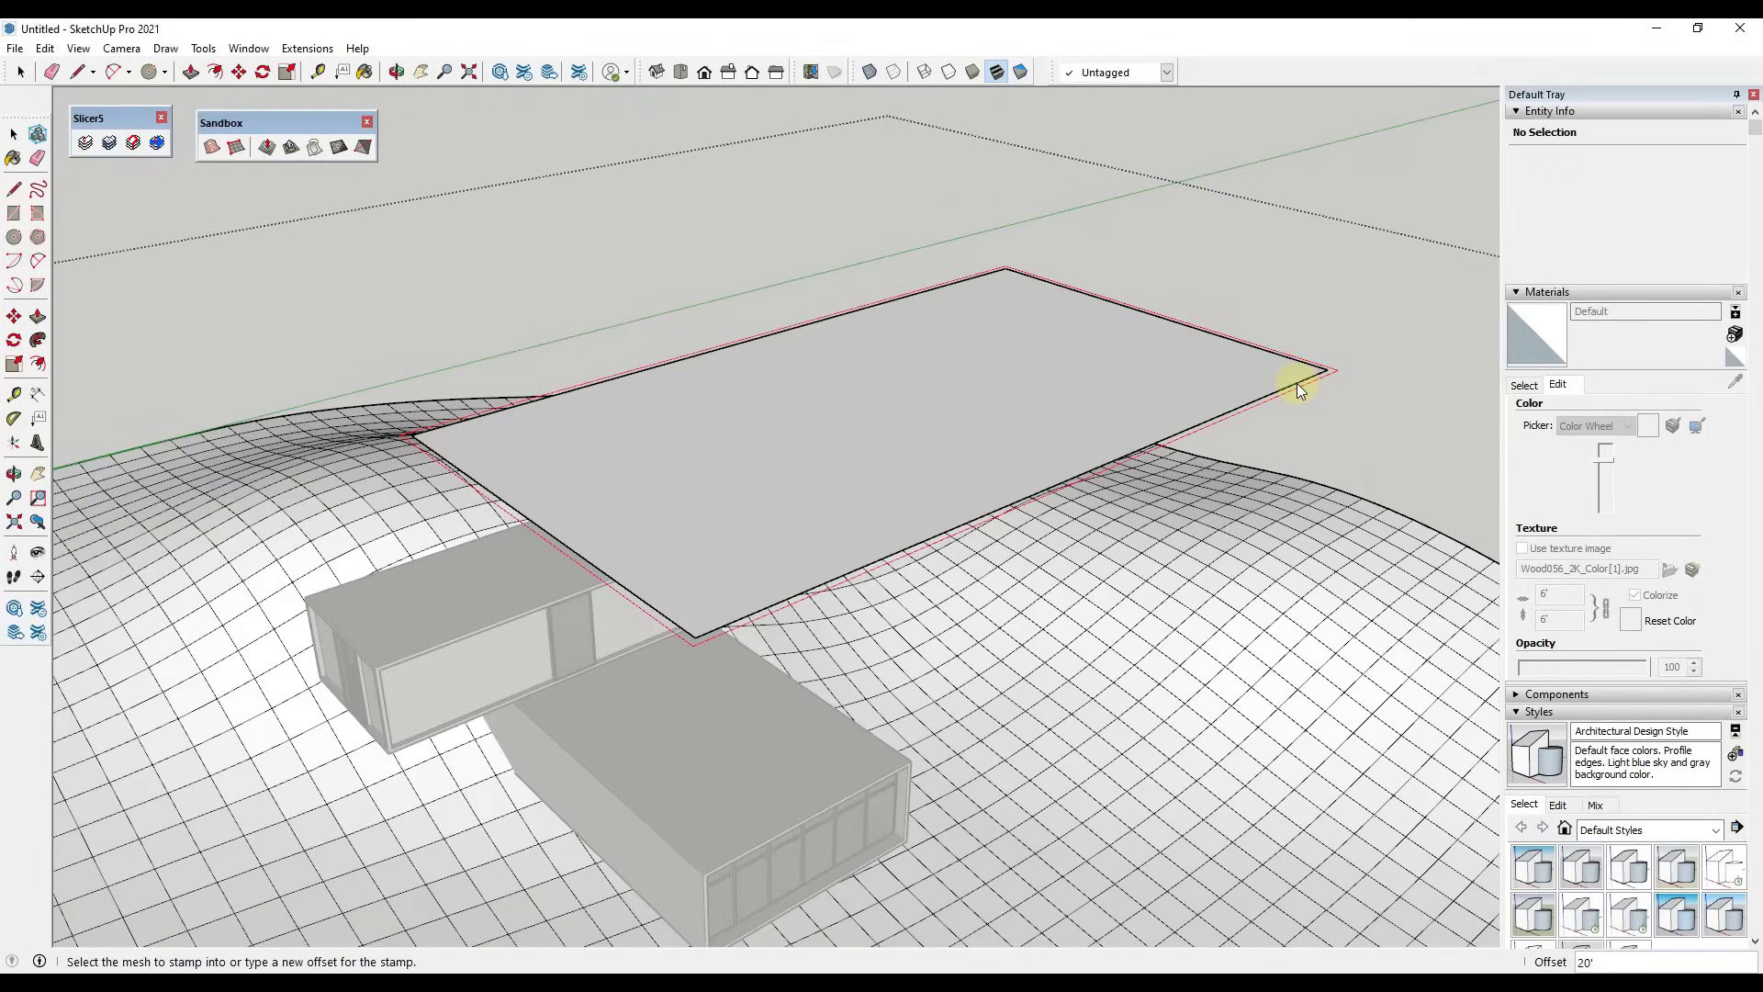
scroll(1285, 384, "down", 5)
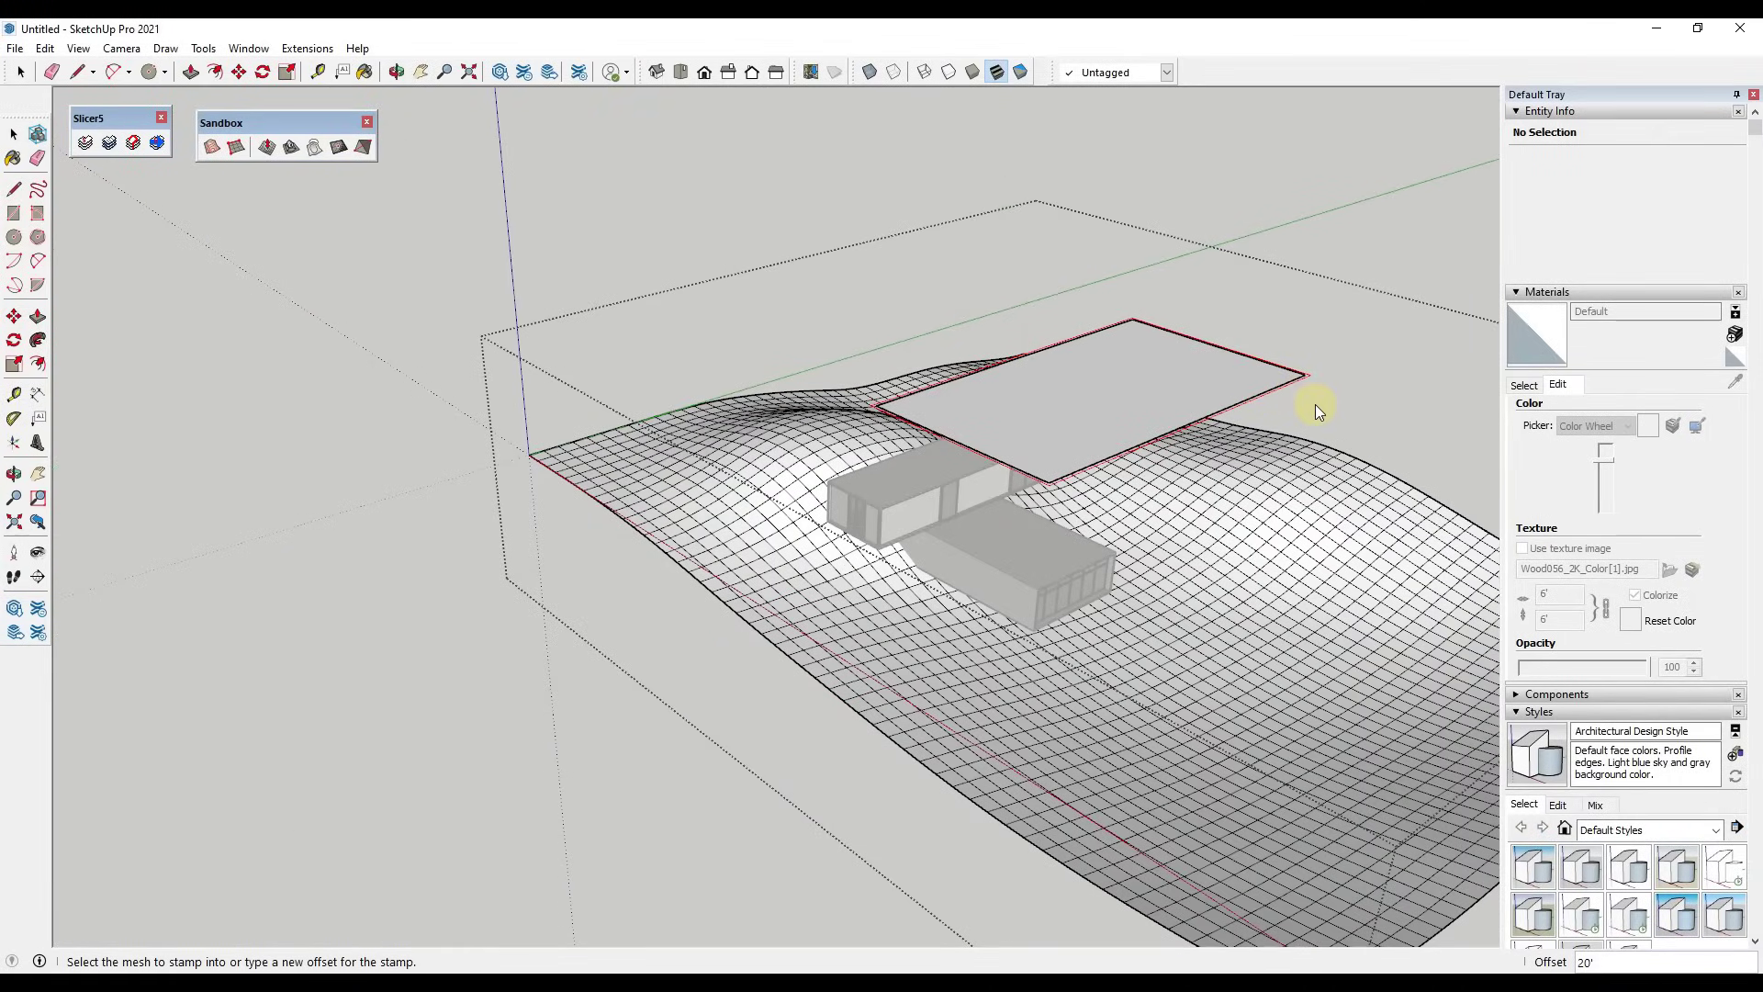
scroll(1366, 417, "up", 5)
key("space")
Stamp the rectangle into the terrain mesh to cut a flat pad with a 20' offset border
left_click(992, 380)
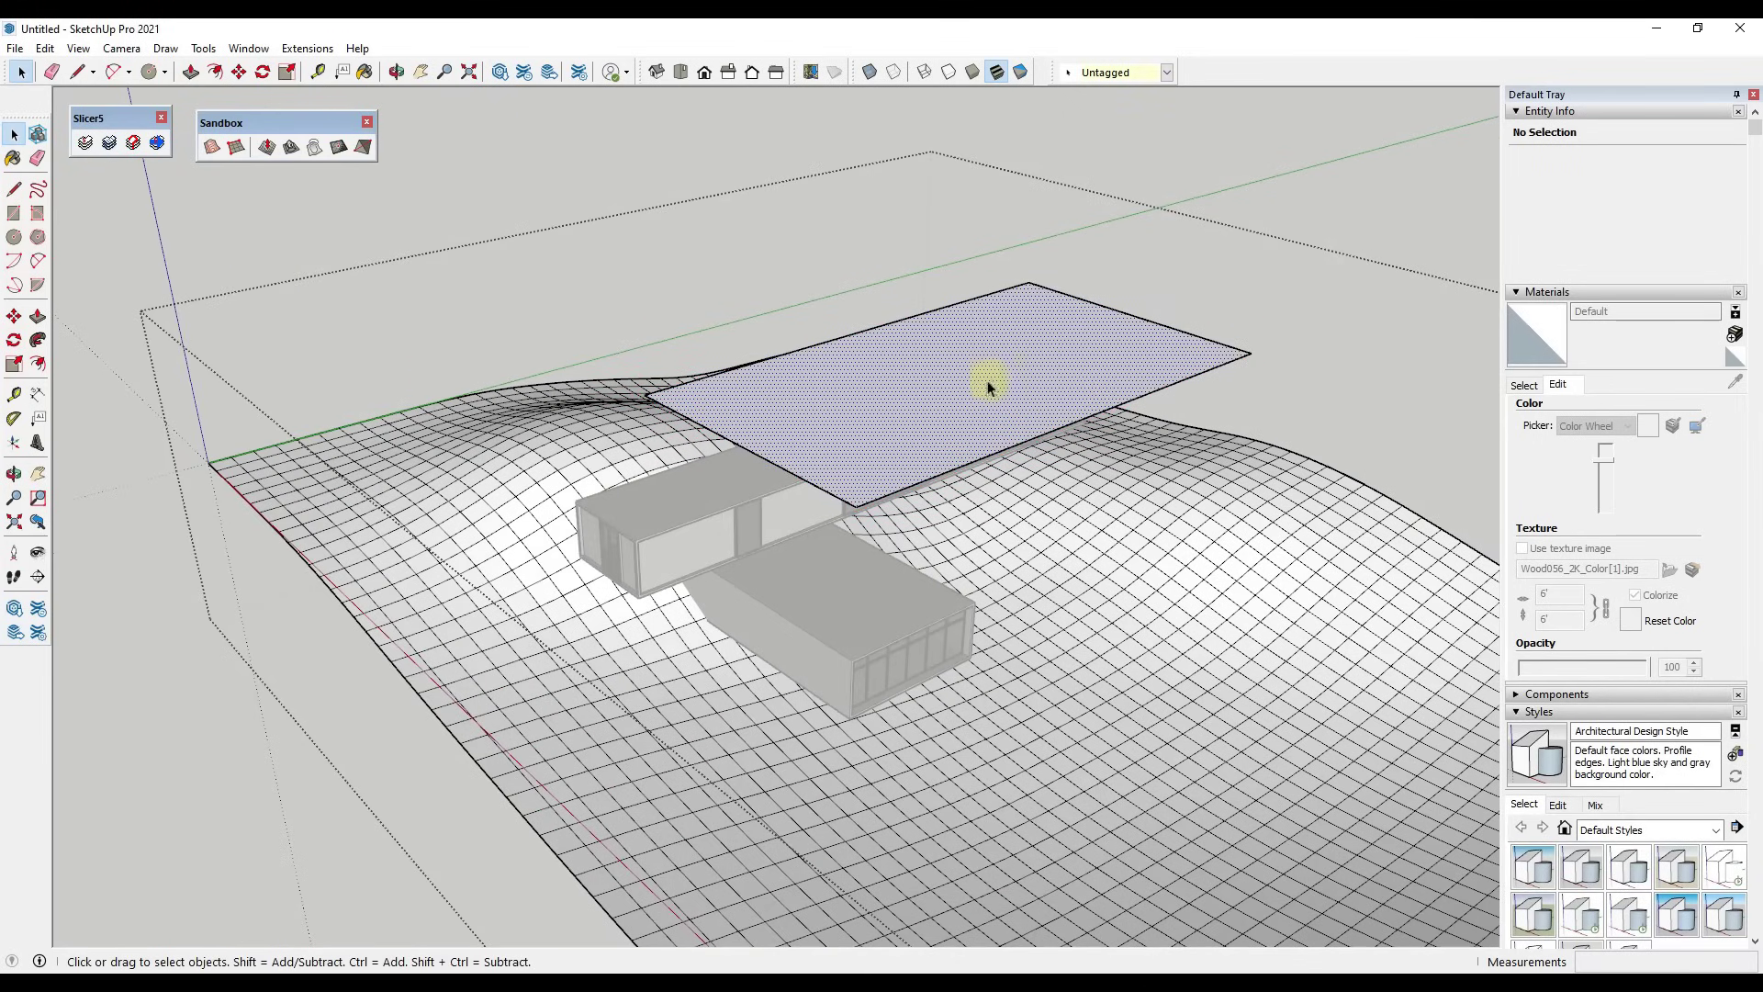
left_click(291, 149)
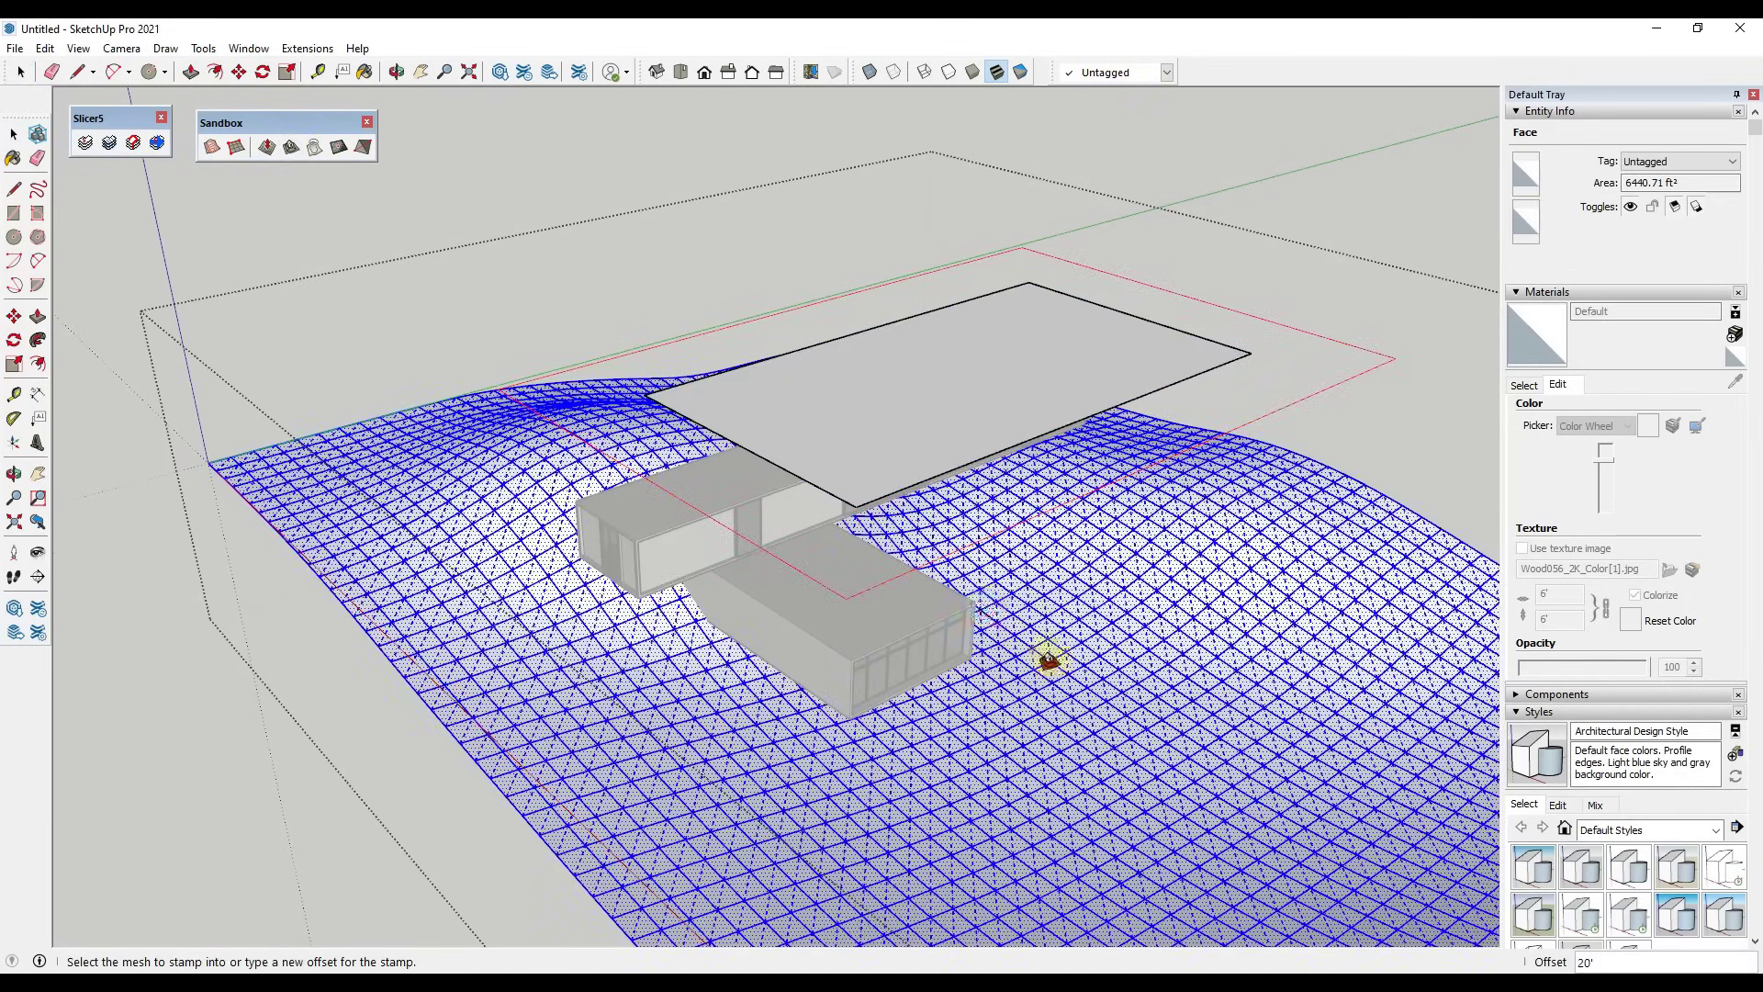
left_click(1265, 611)
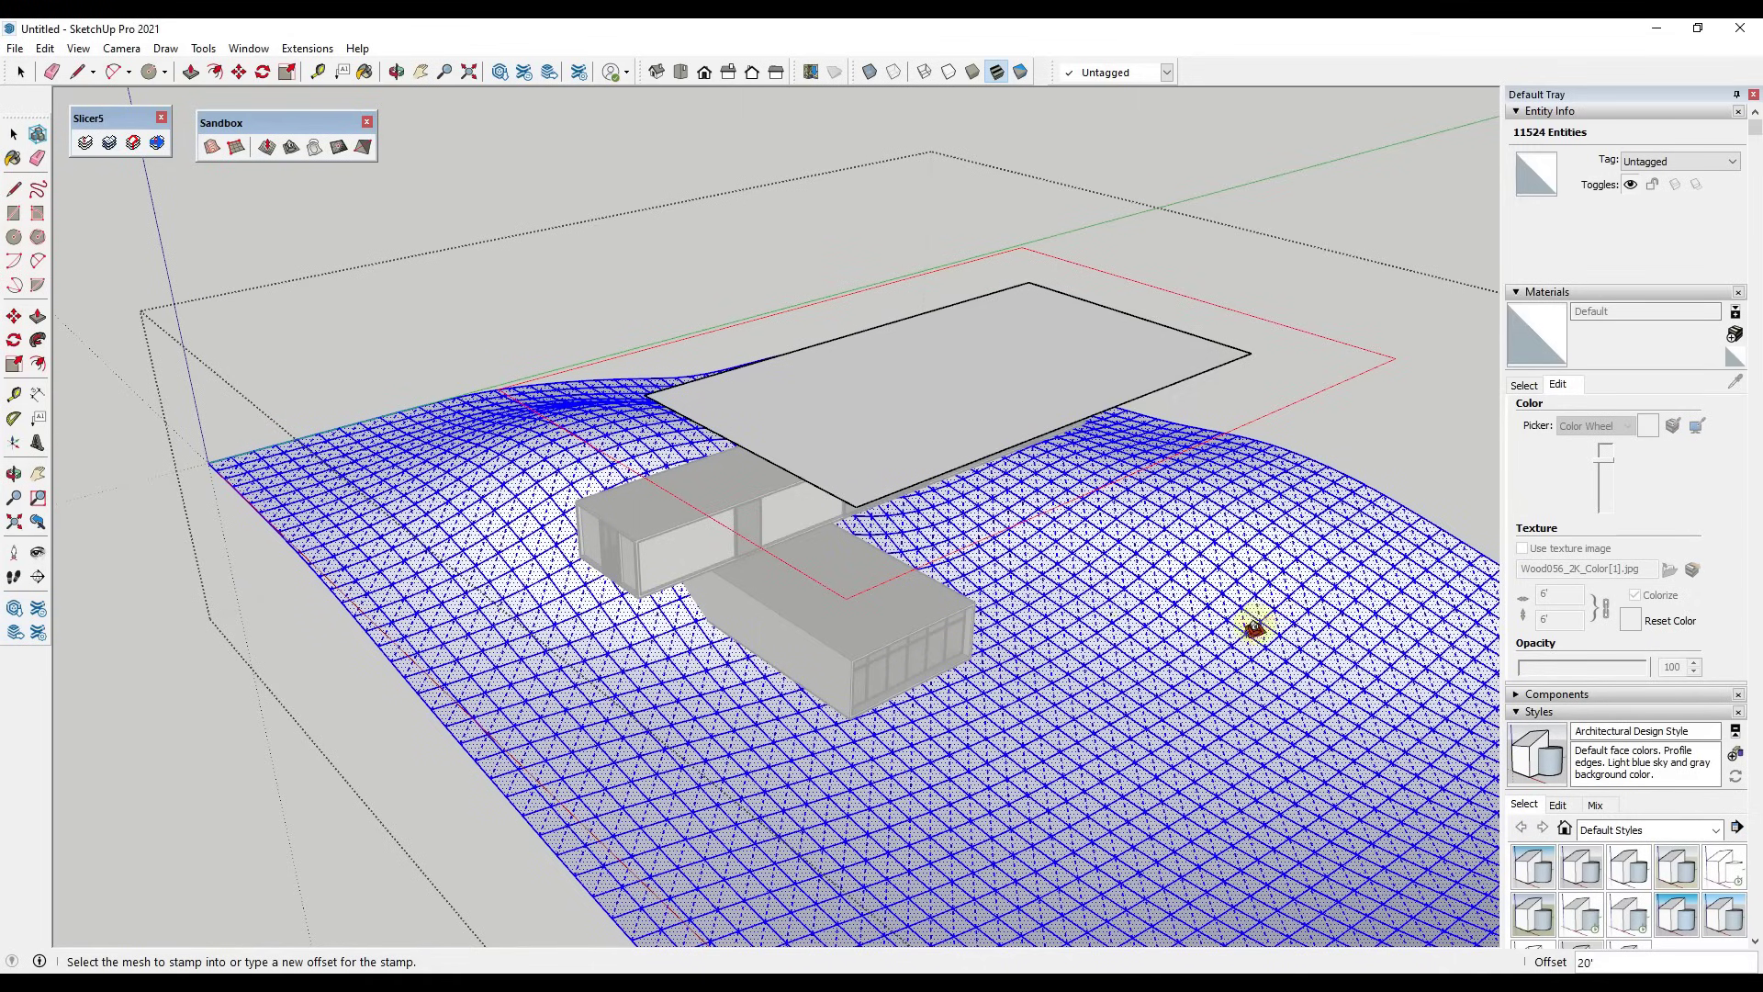
middle_click_drag(989, 690, 1132, 593)
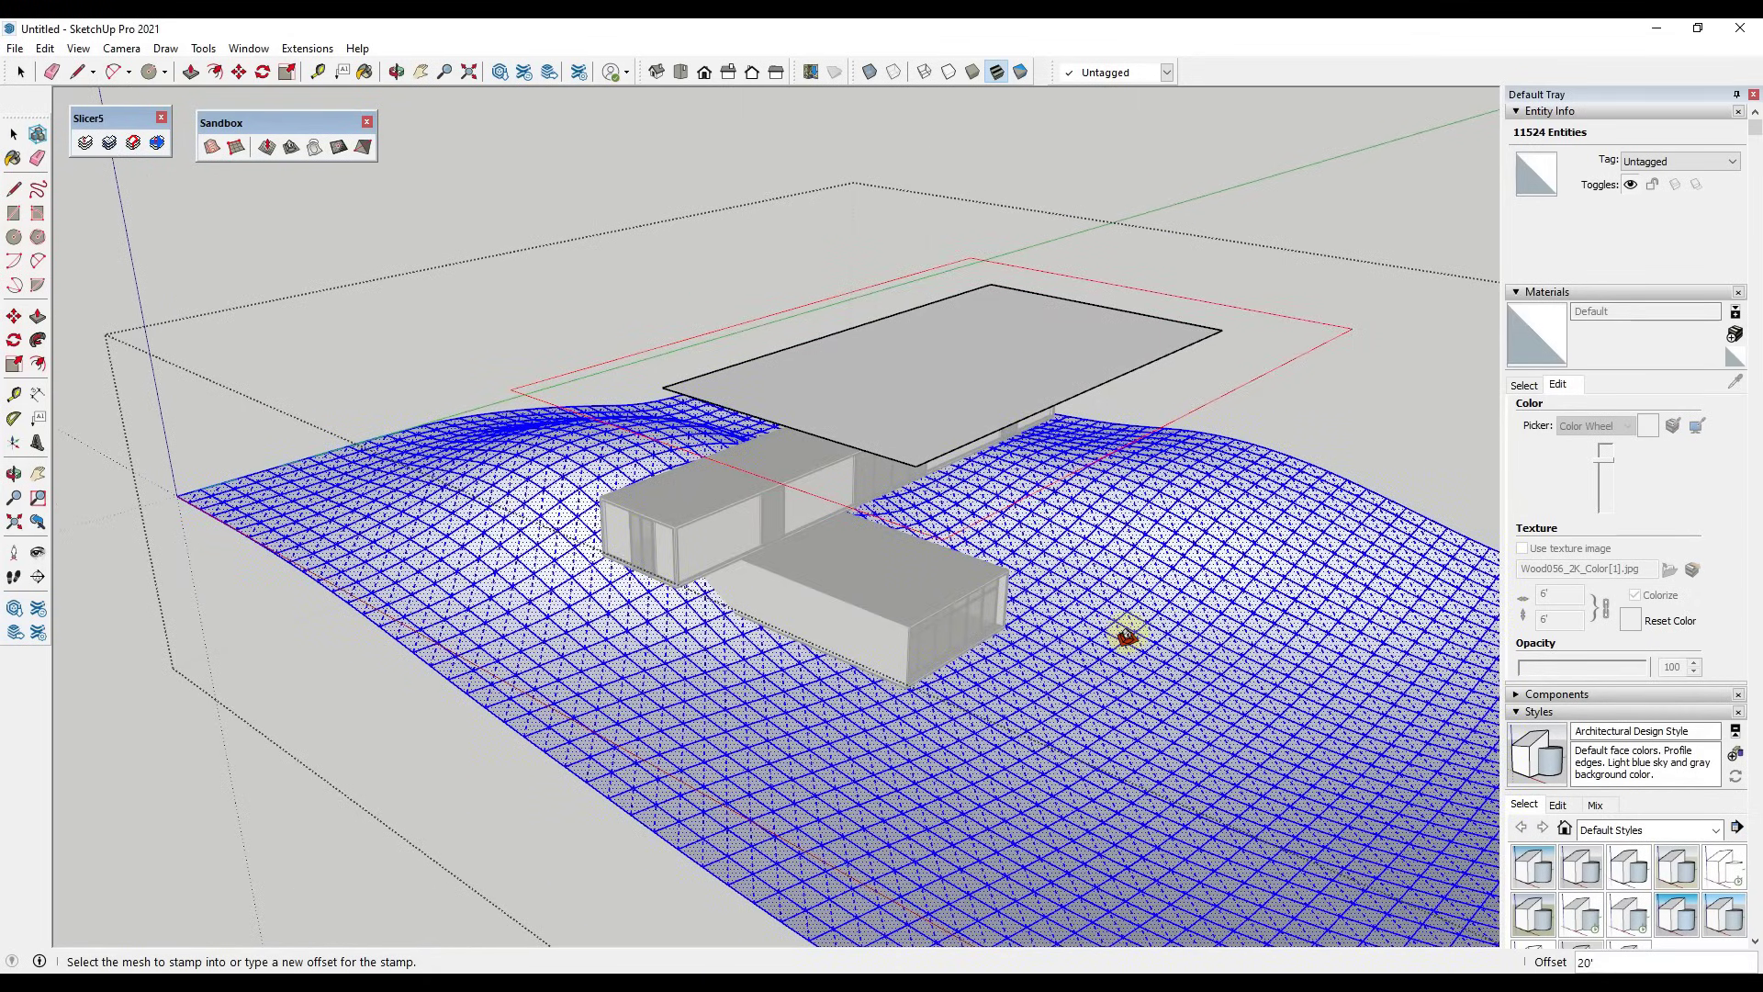
left_click(1082, 642)
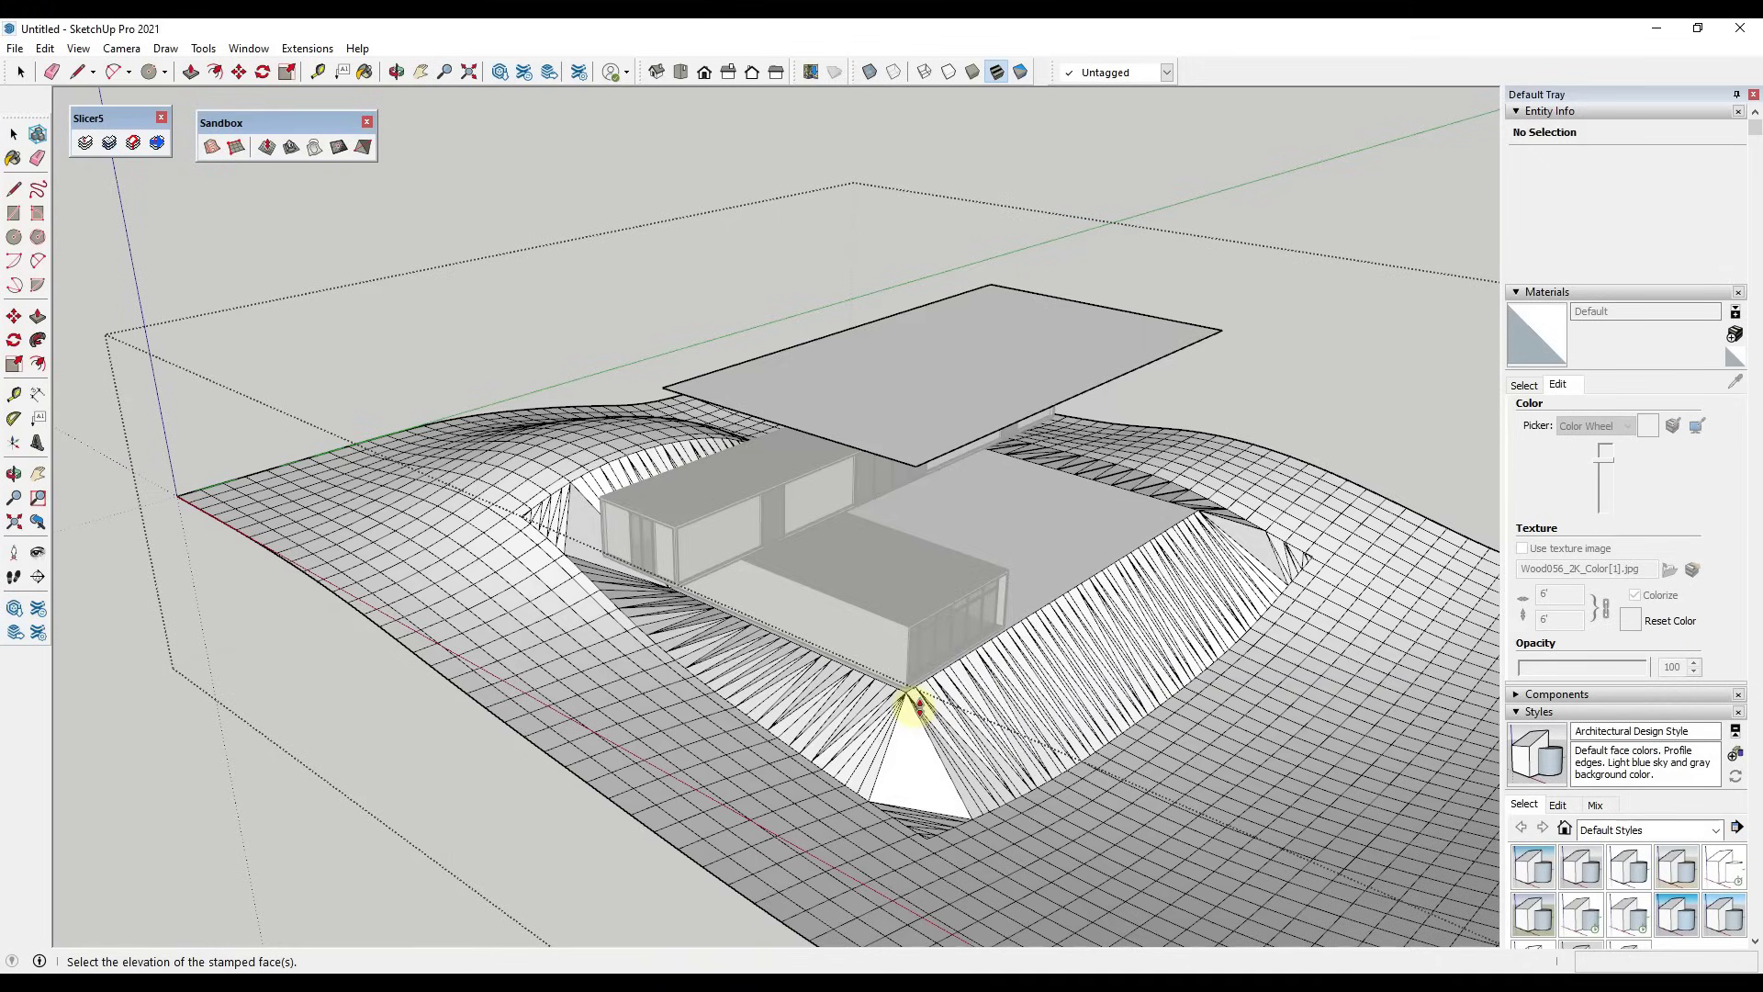
Move the stamped flat pad face to adjust its height under the house
left_click(916, 703)
scroll(911, 696, "up", 5)
scroll(918, 684, "up", 3)
middle_click_drag(929, 678, 305, 628)
scroll(312, 624, "down", 4)
scroll(872, 578, "down", 2)
left_click(906, 571)
middle_click_drag(752, 609, 653, 594)
key("m")
left_click(671, 604)
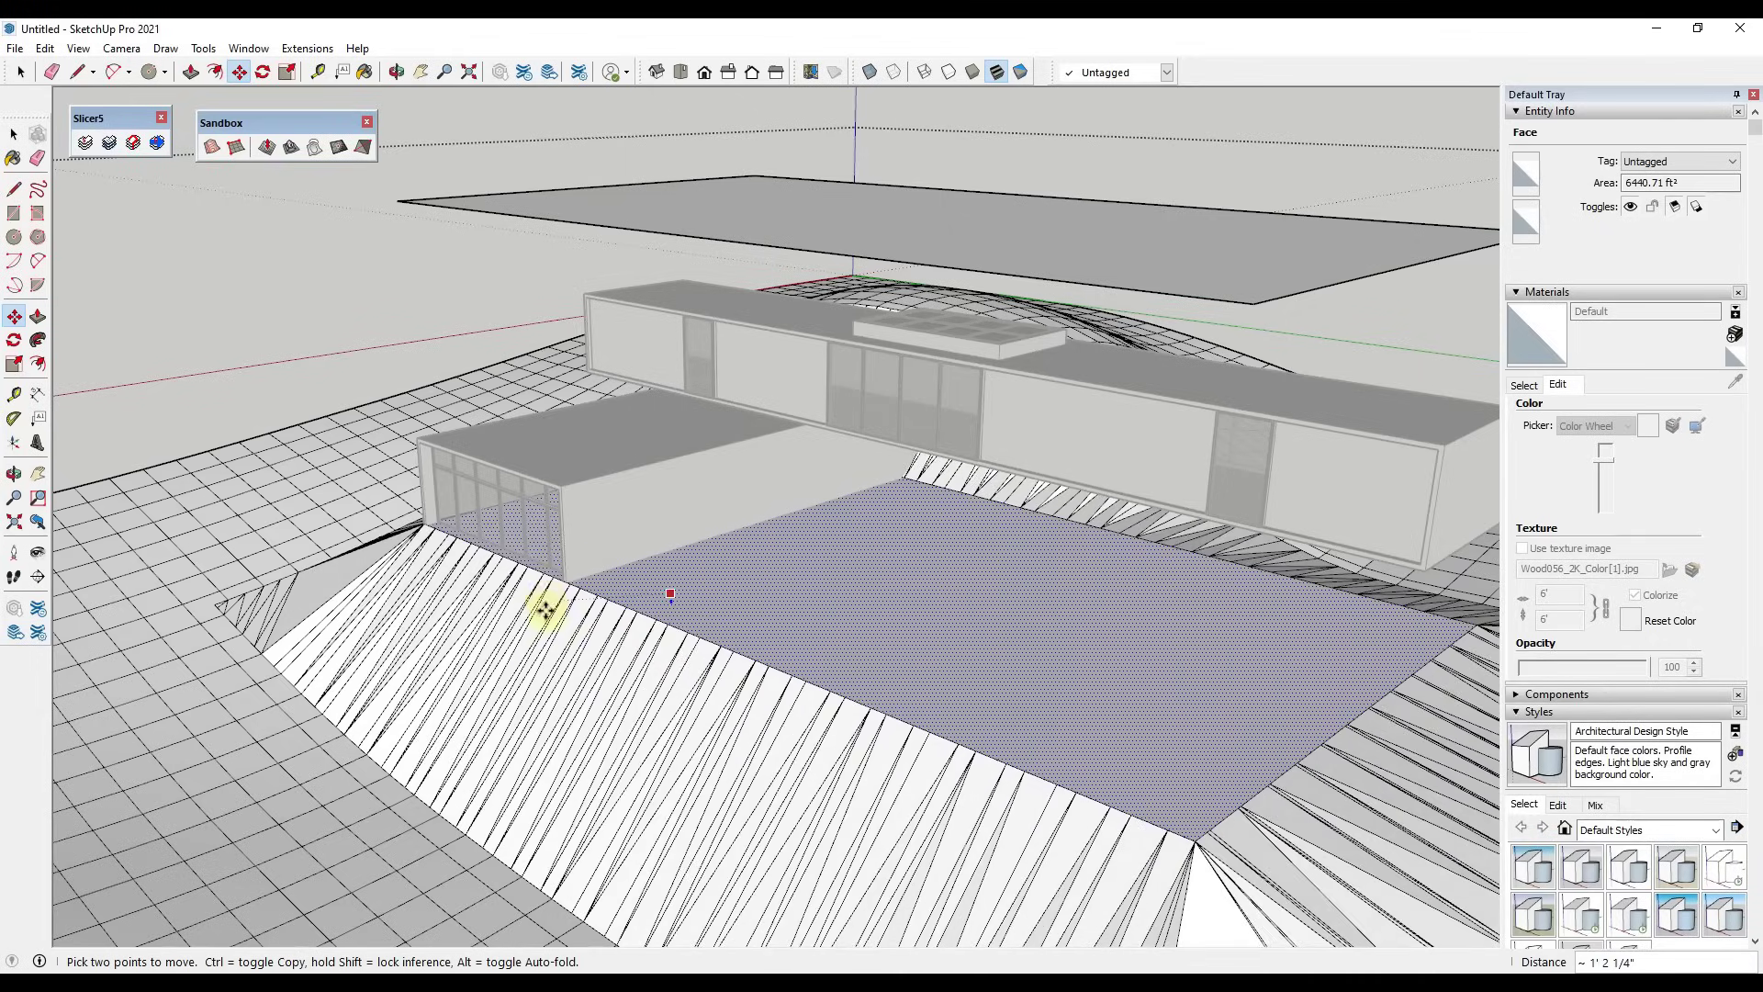
left_click(597, 618)
key("space")
Select the flat plane floating above the house and delete it
scroll(620, 592, "up", 10)
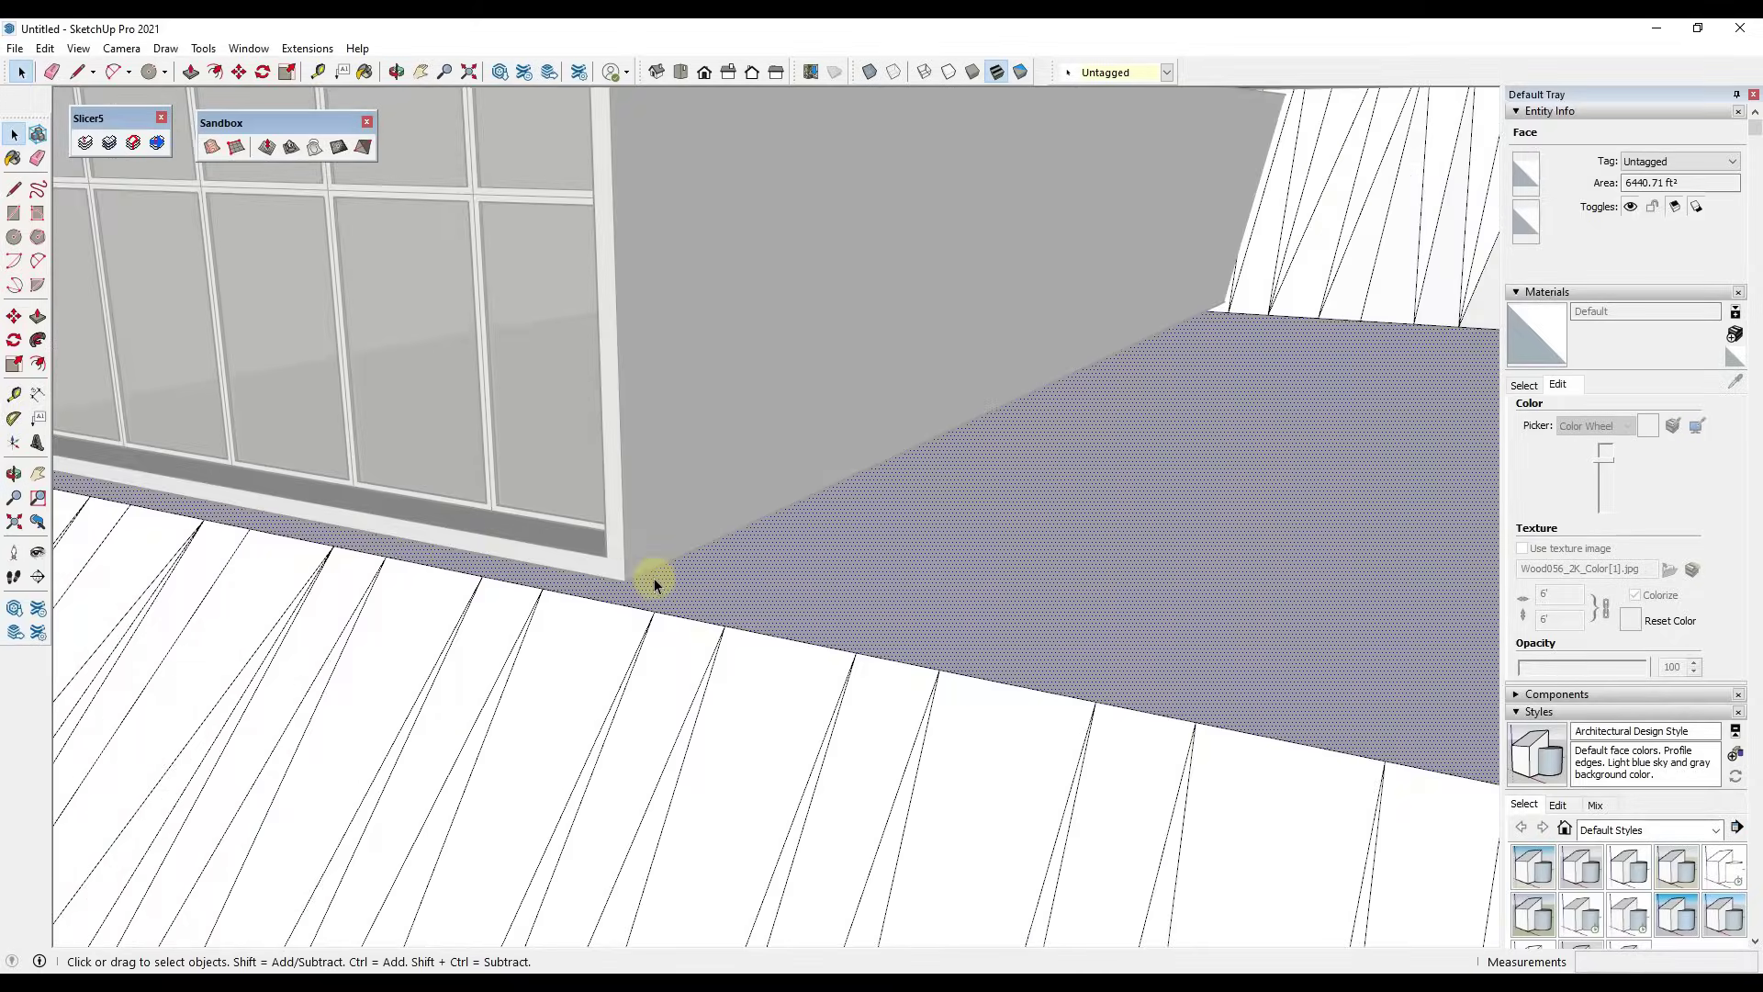
scroll(653, 582, "up", 2)
key("m")
scroll(610, 605, "down", 2)
scroll(610, 615, "down", 6)
middle_click_drag(609, 618, 995, 618)
scroll(913, 610, "down", 6)
key("space")
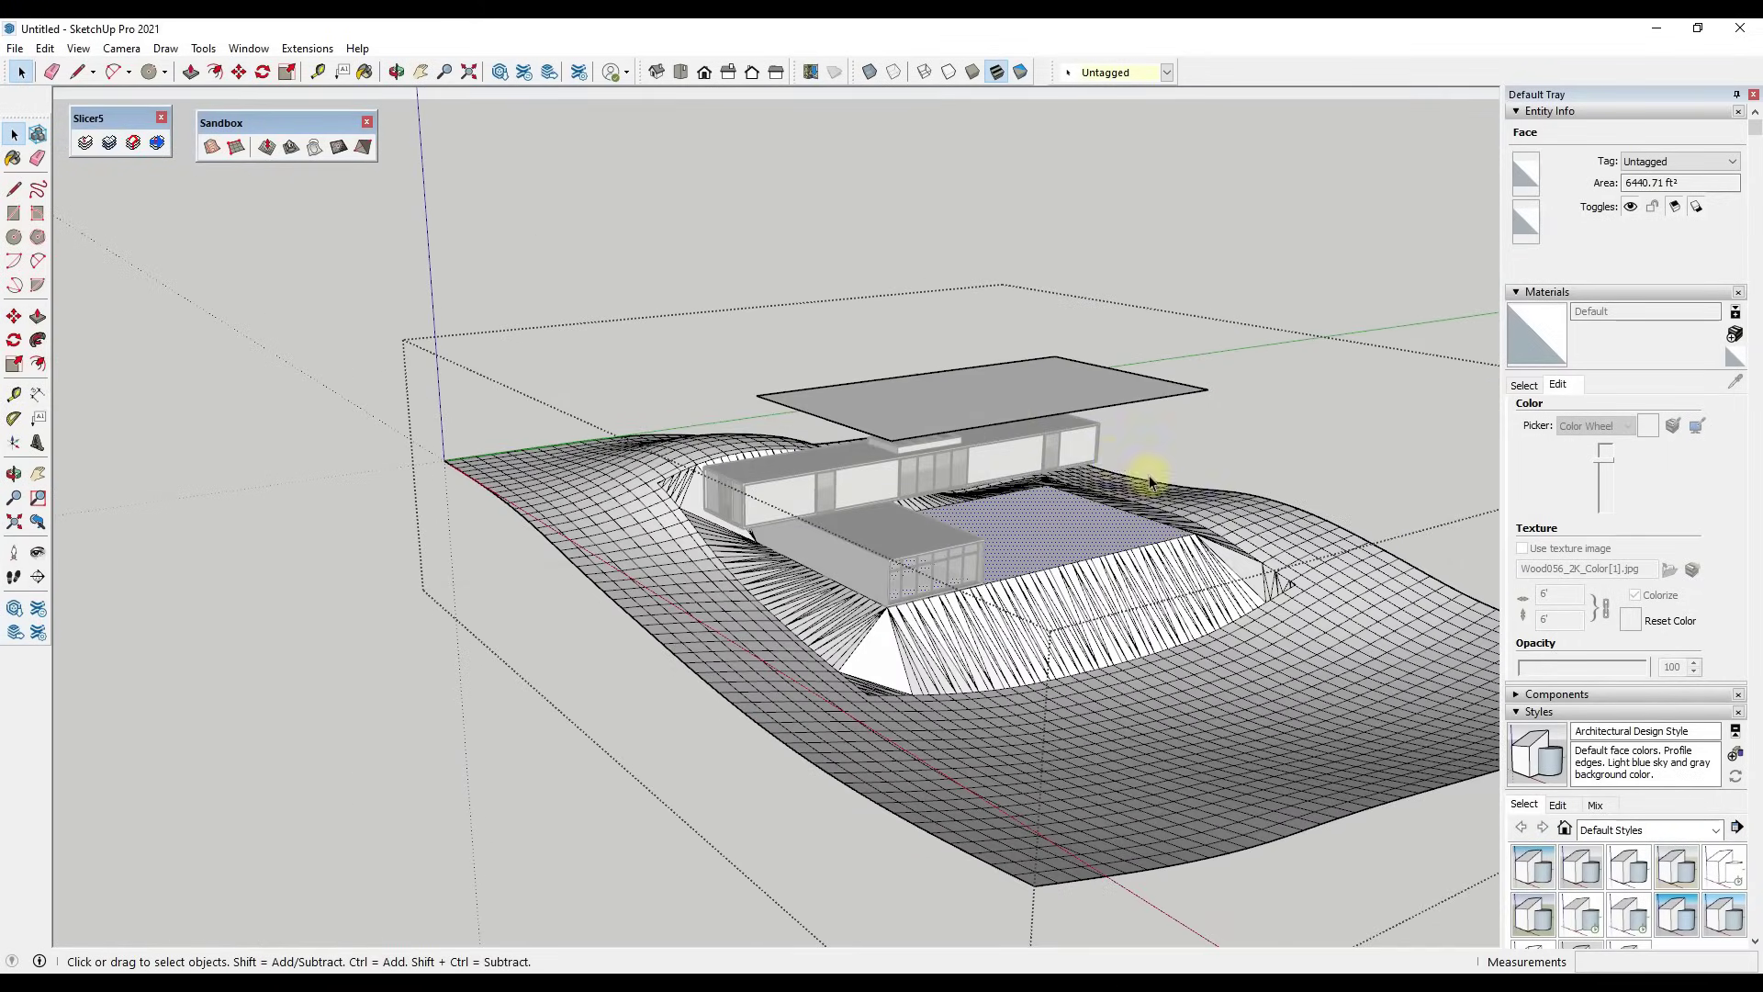
left_click(1002, 415)
key("Delete")
Orbit around the house and terrain from several sides to check the pad
scroll(1185, 601, "up", 5)
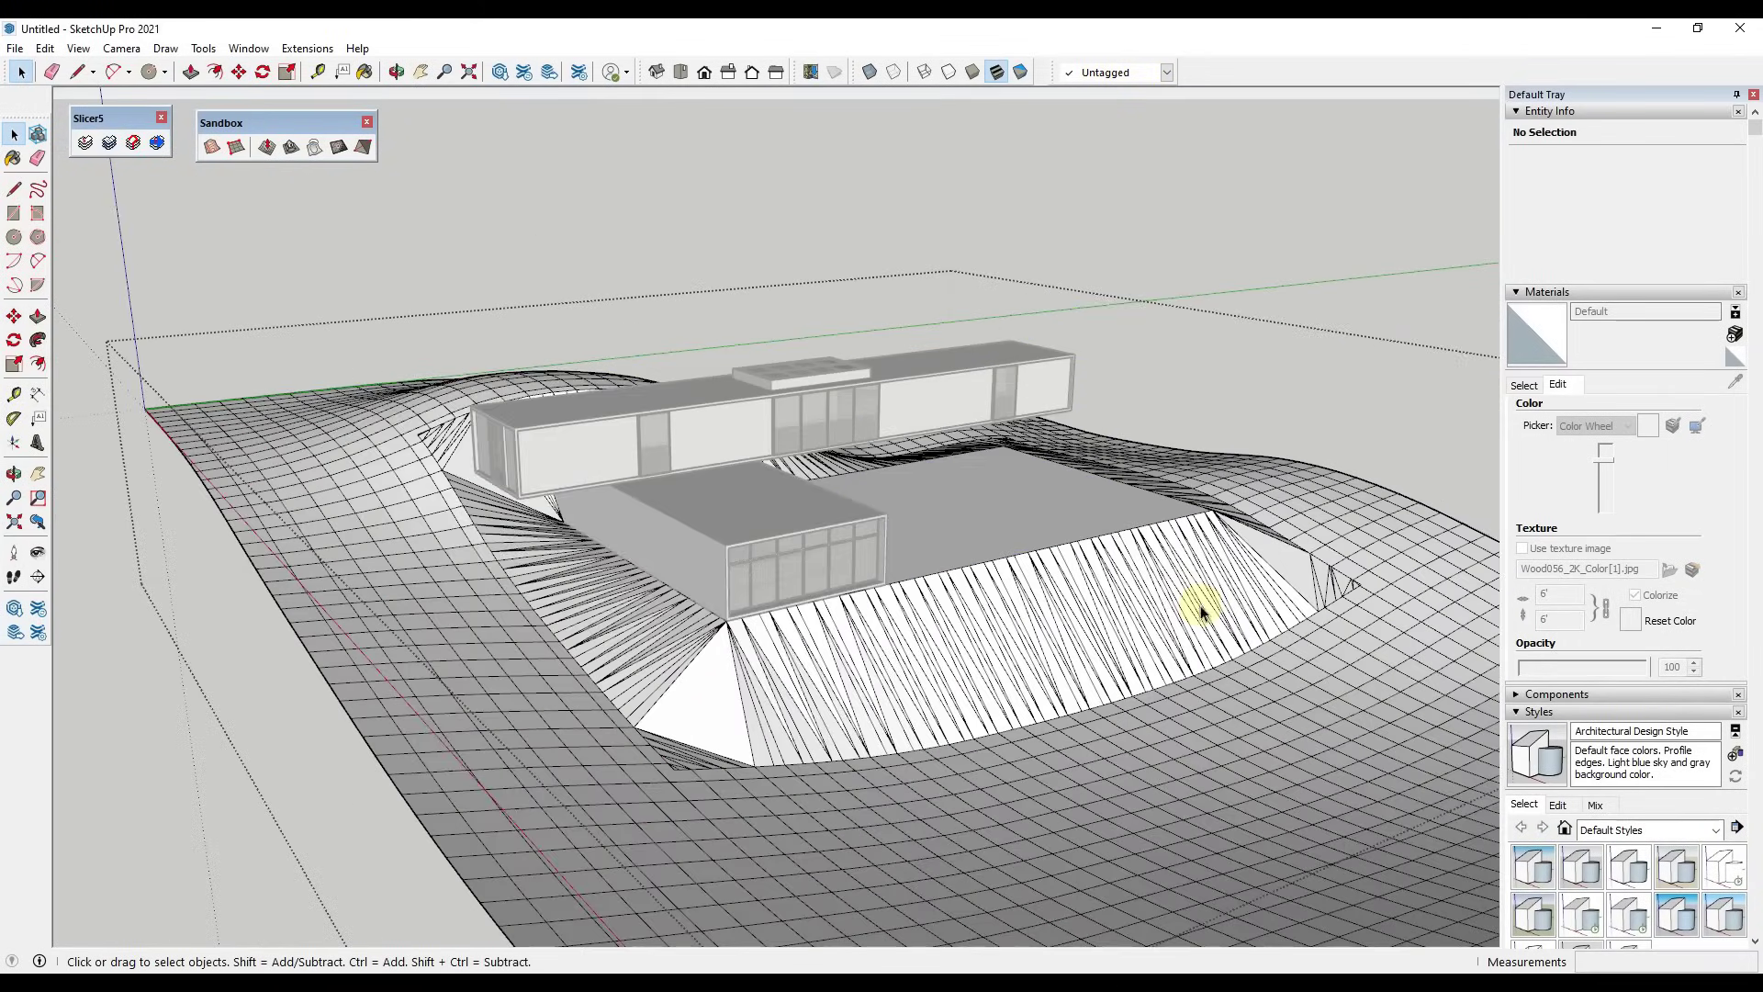
middle_click_drag(488, 707, 365, 840)
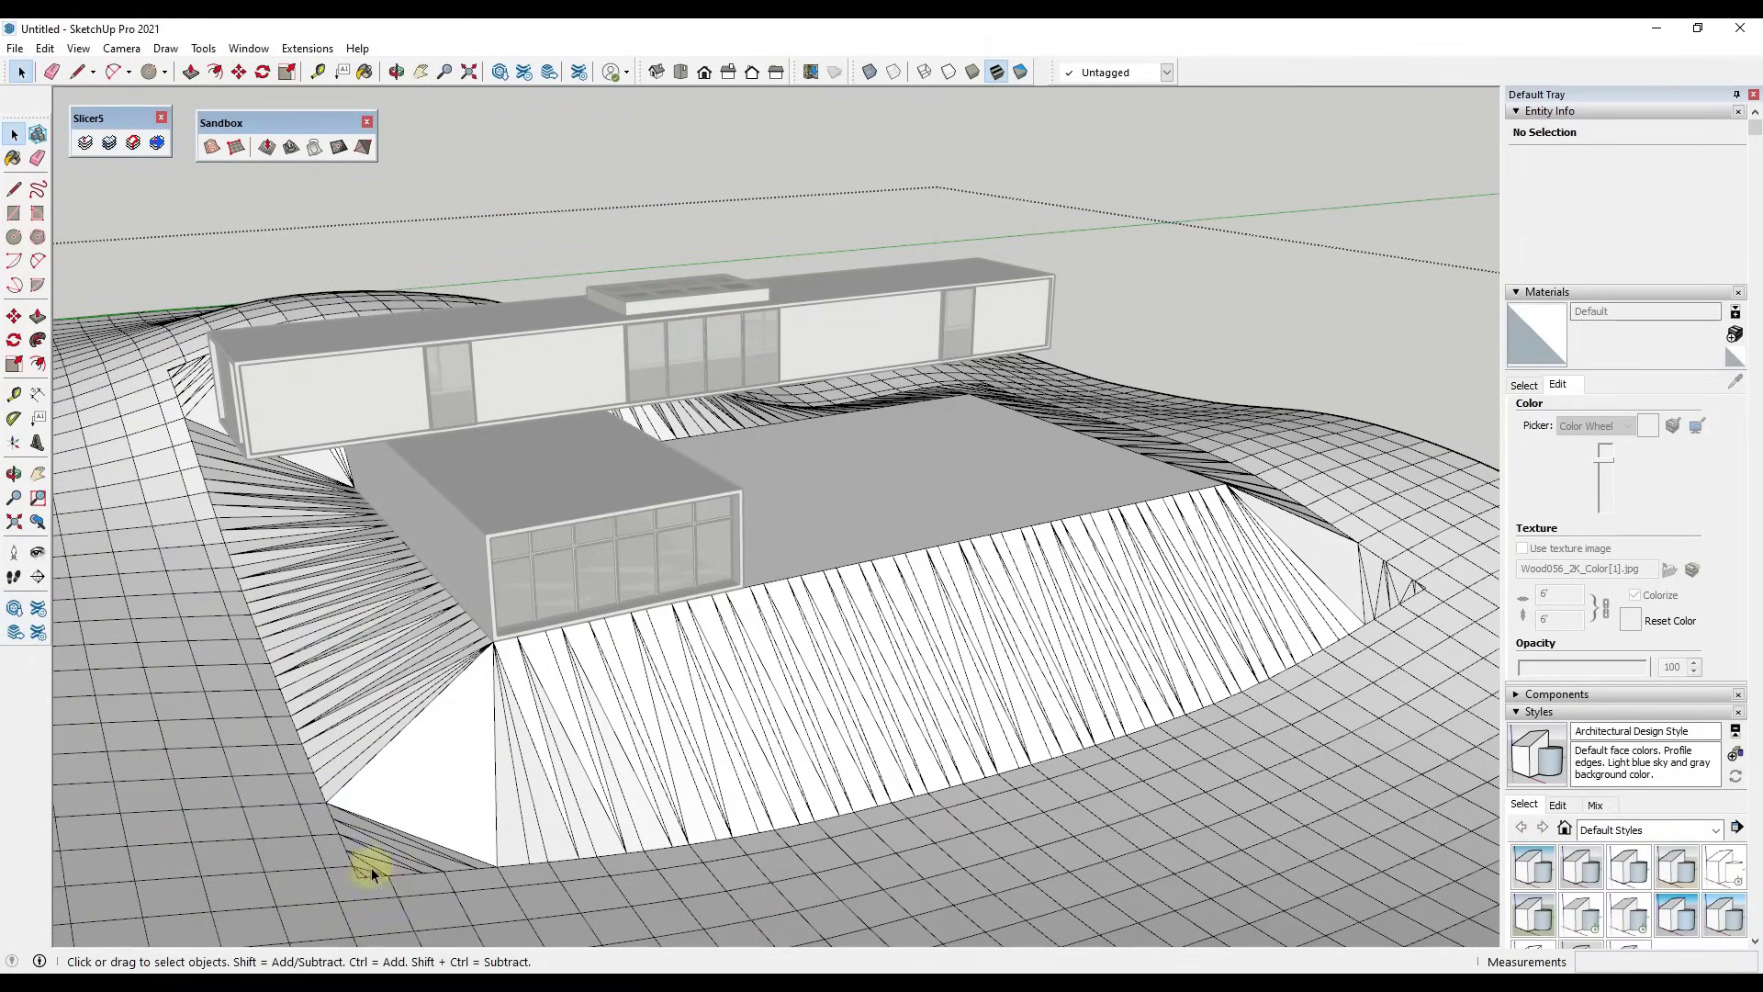
middle_click_drag(1340, 628, 1195, 566)
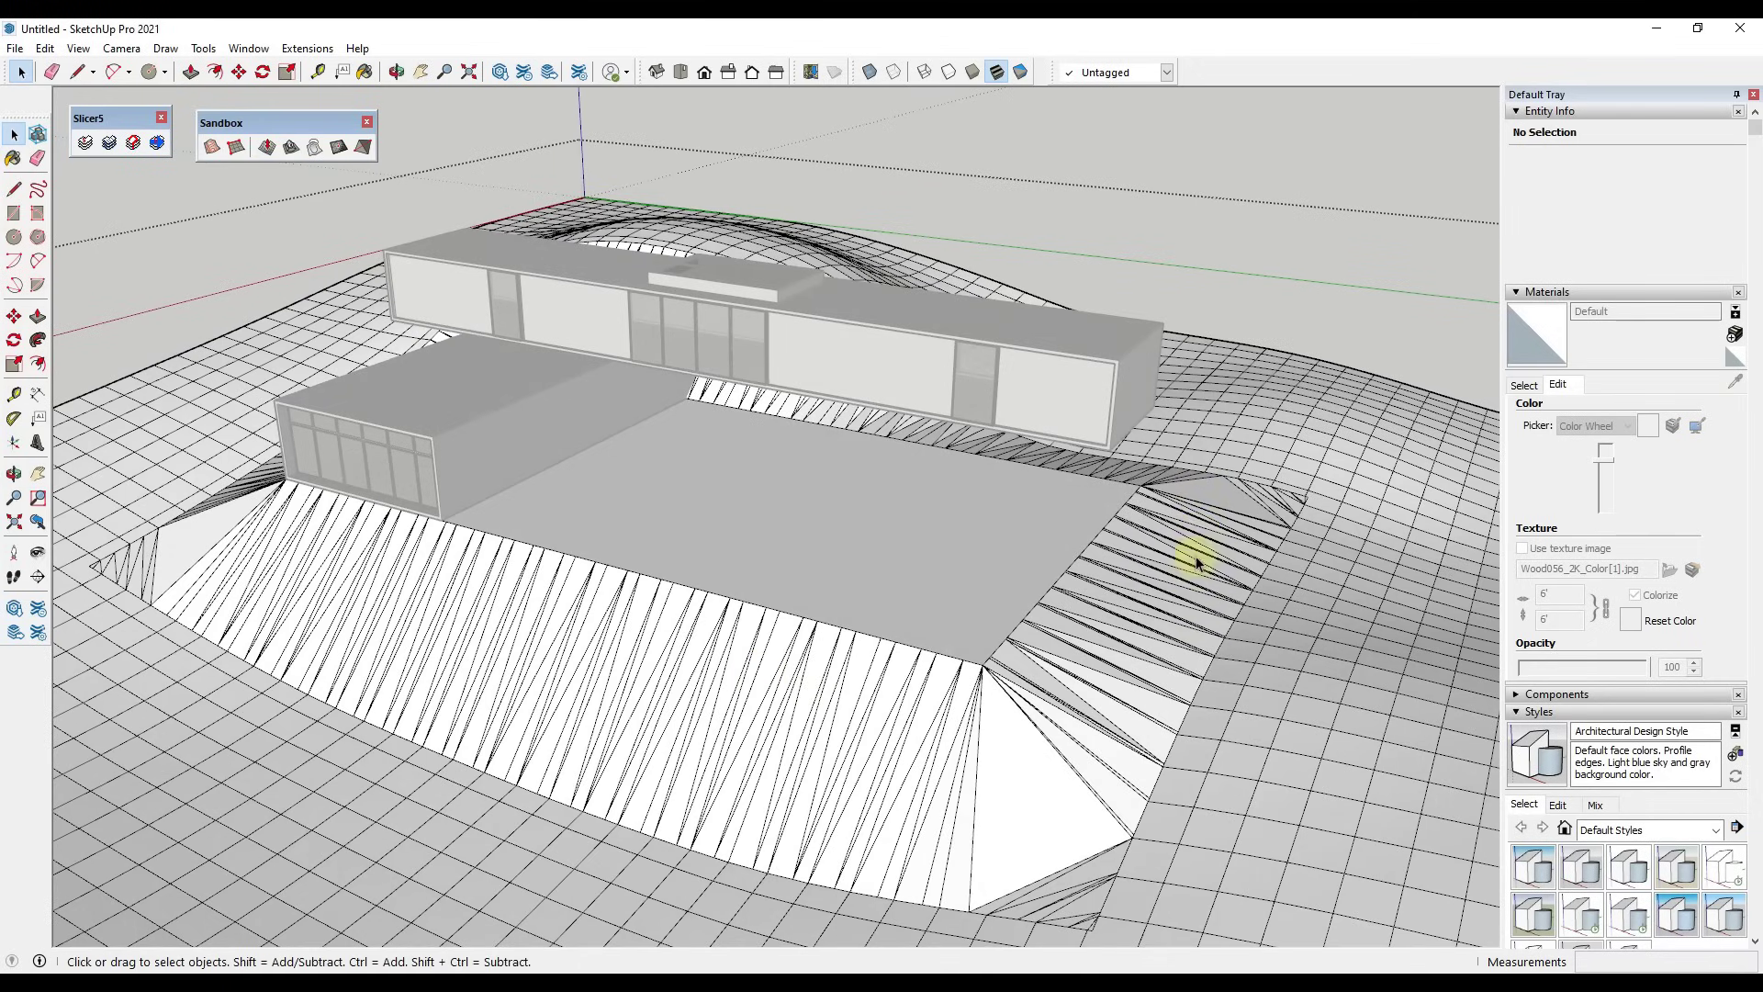
middle_click_drag(989, 751, 630, 681)
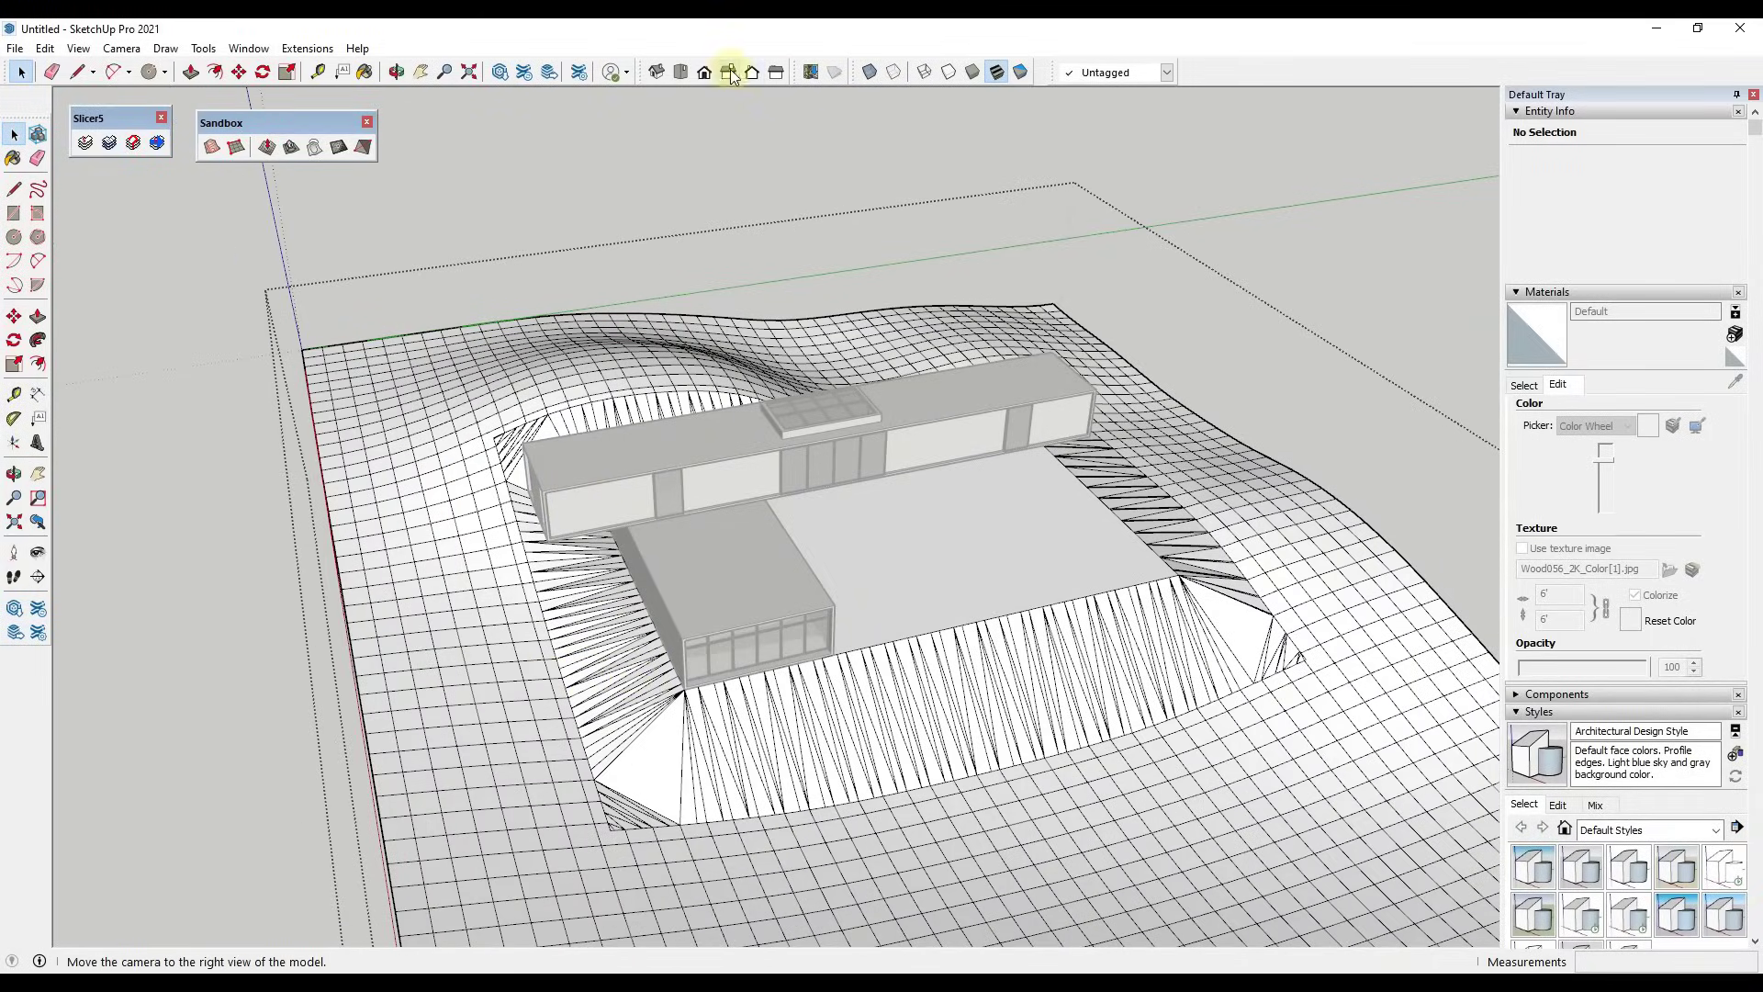
In Top view, erase the triangulated slope edges on the left, right and around the pad
left_click(684, 73)
key("e")
mouse_move(792, 268)
left_mouse_down()
mouse_move(758, 816)
mouse_move(1137, 780)
left_mouse_up()
mouse_move(1132, 742)
left_mouse_down()
mouse_move(1114, 707)
mouse_move(1134, 248)
mouse_move(760, 218)
mouse_move(770, 721)
left_mouse_up()
left_click_drag(939, 781, 1143, 803)
scroll(760, 197, "up", 8)
scroll(720, 501, "down", 10)
middle_click_drag(720, 500, 1023, 758)
scroll(1023, 758, "up", 5)
Draw a line from a building pad corner to the terrain mesh edge
key("l")
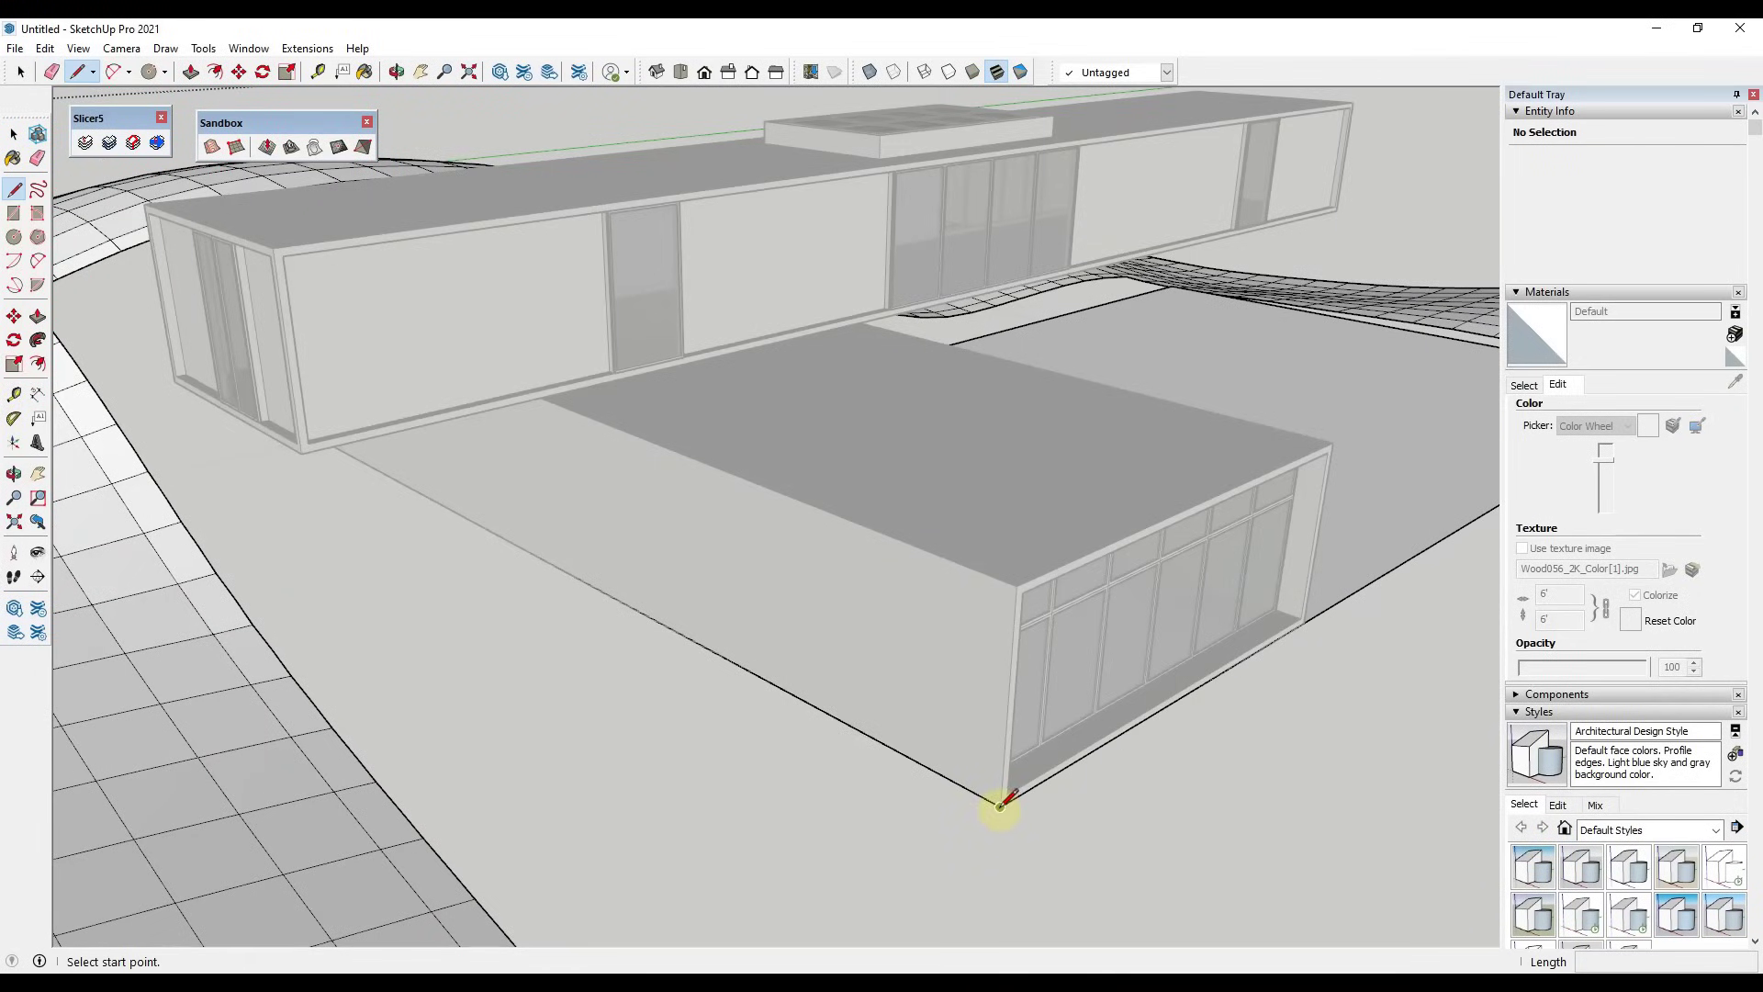
left_click(1000, 806)
scroll(1000, 806, "down", 5)
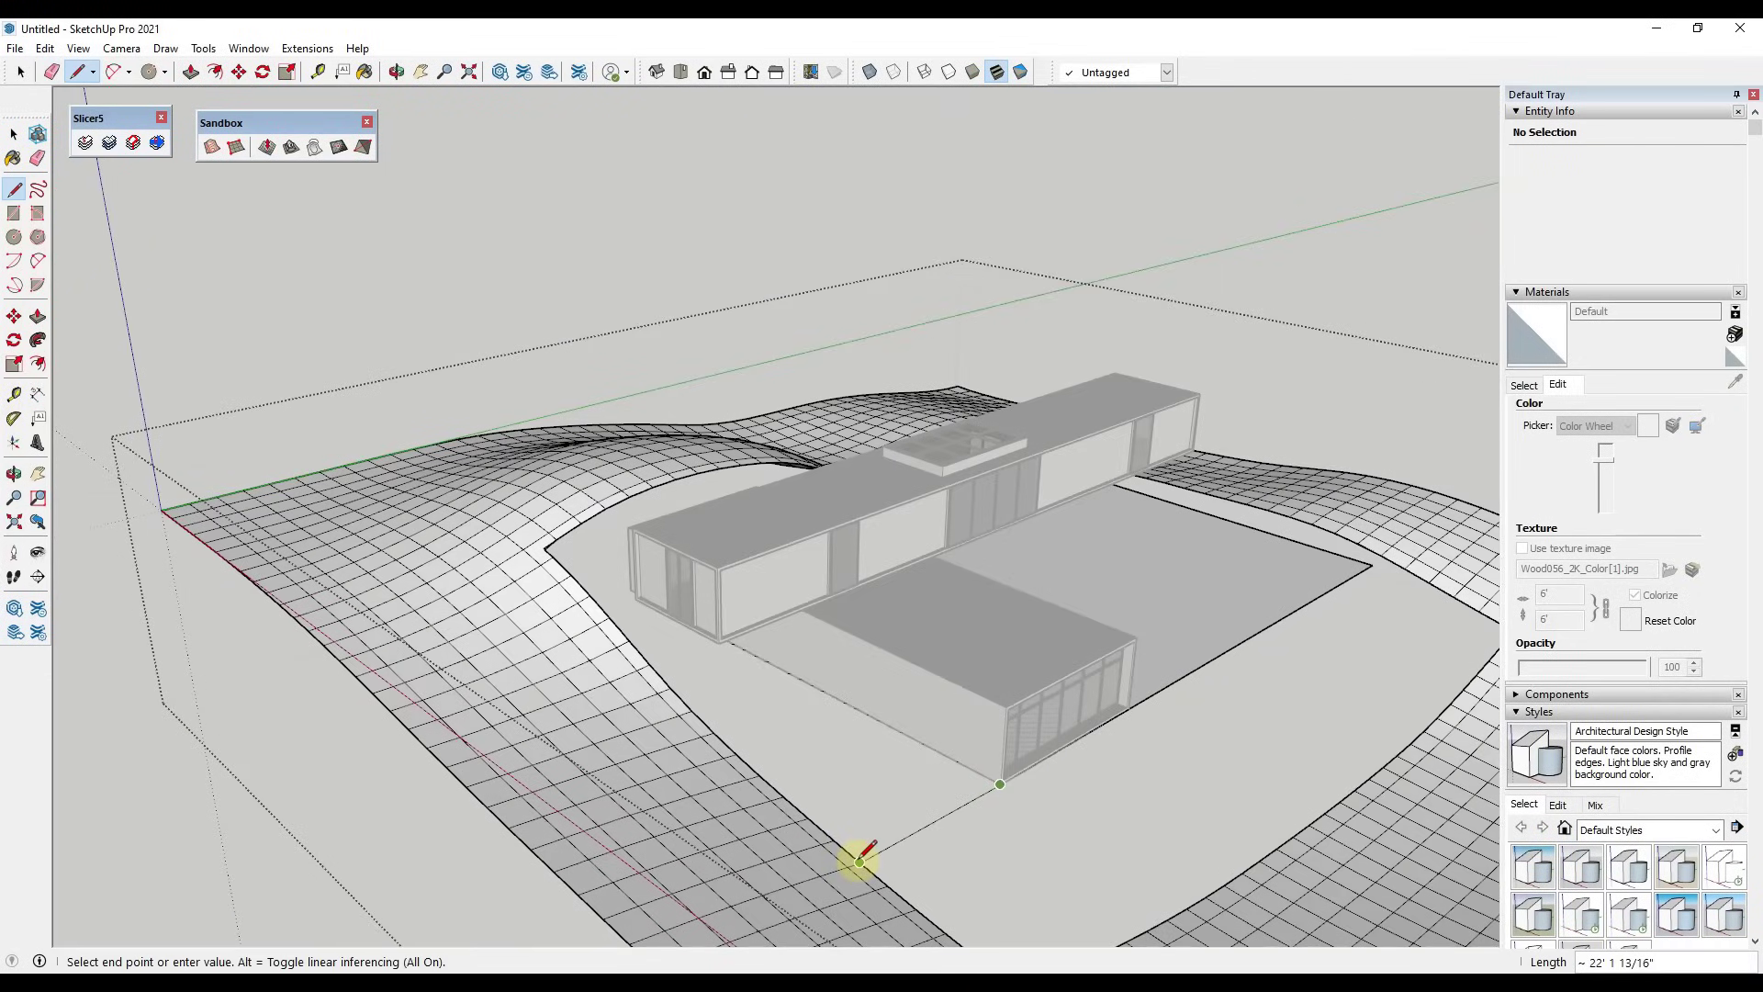
left_click(859, 862)
key("space")
scroll(860, 862, "down", 5)
scroll(1023, 712, "up", 5)
middle_click_drag(1023, 713, 275, 771)
scroll(752, 620, "down", 4)
scroll(812, 575, "up", 4)
Draw a second line from the pad's opposite corner to a terrain edge point
key("l")
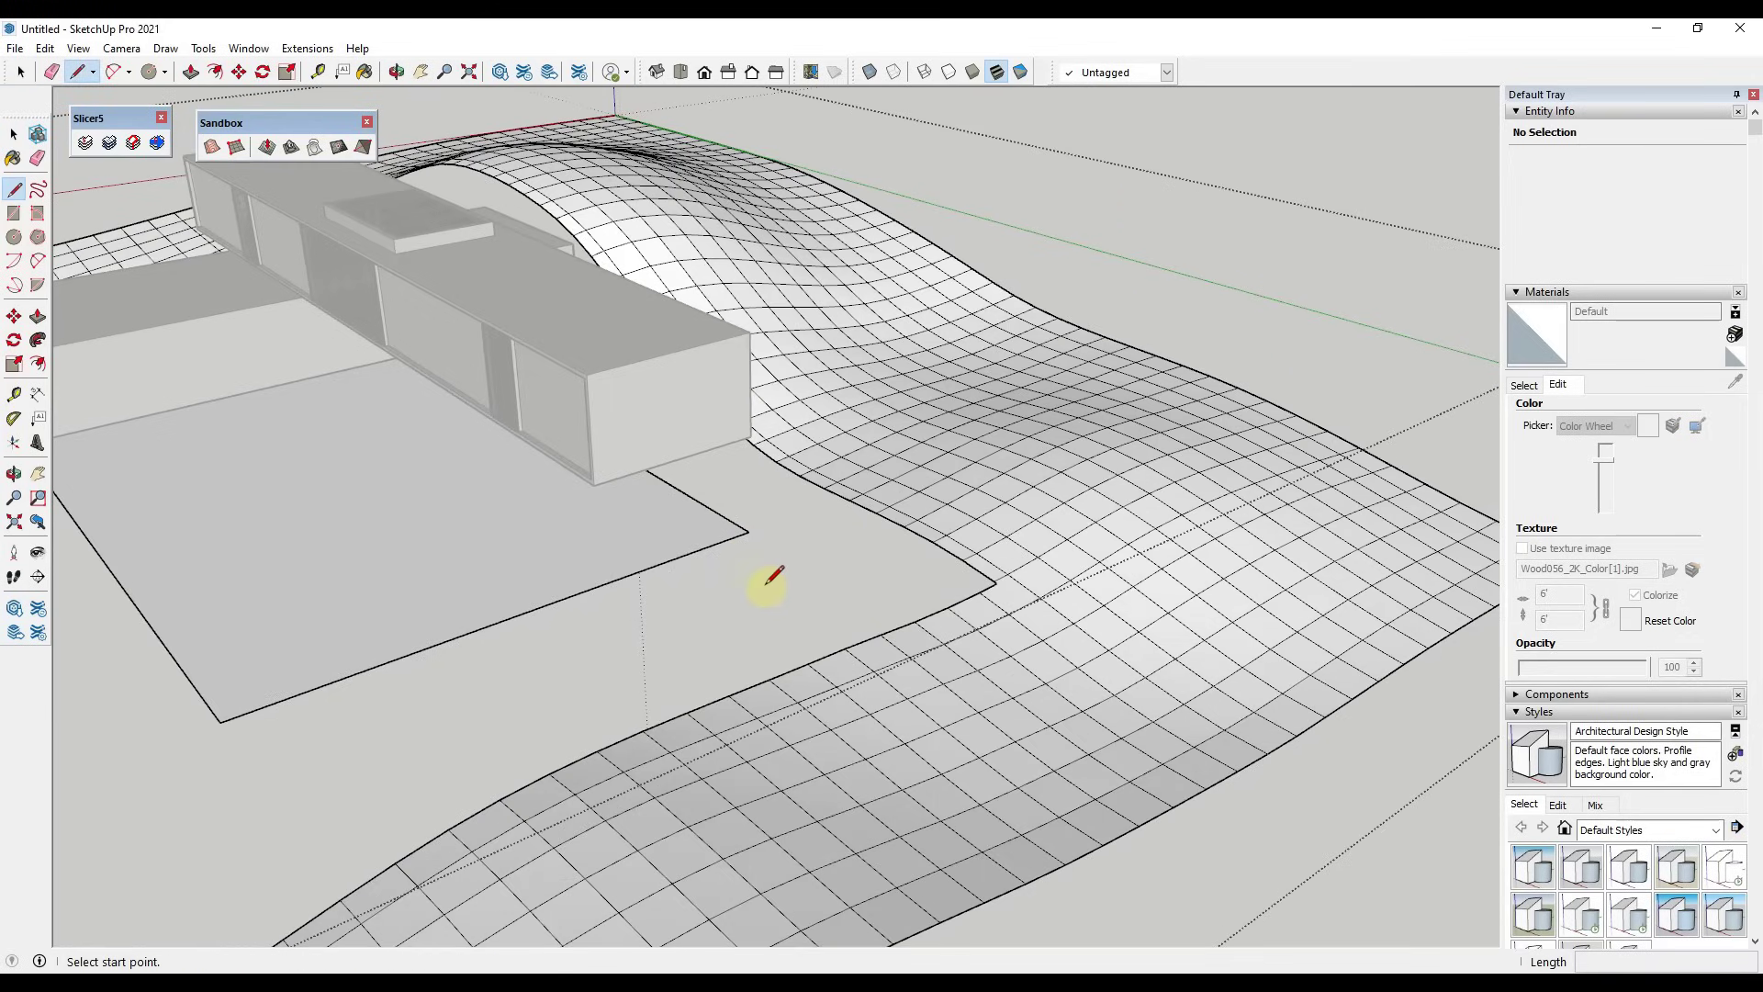
left_click(749, 531)
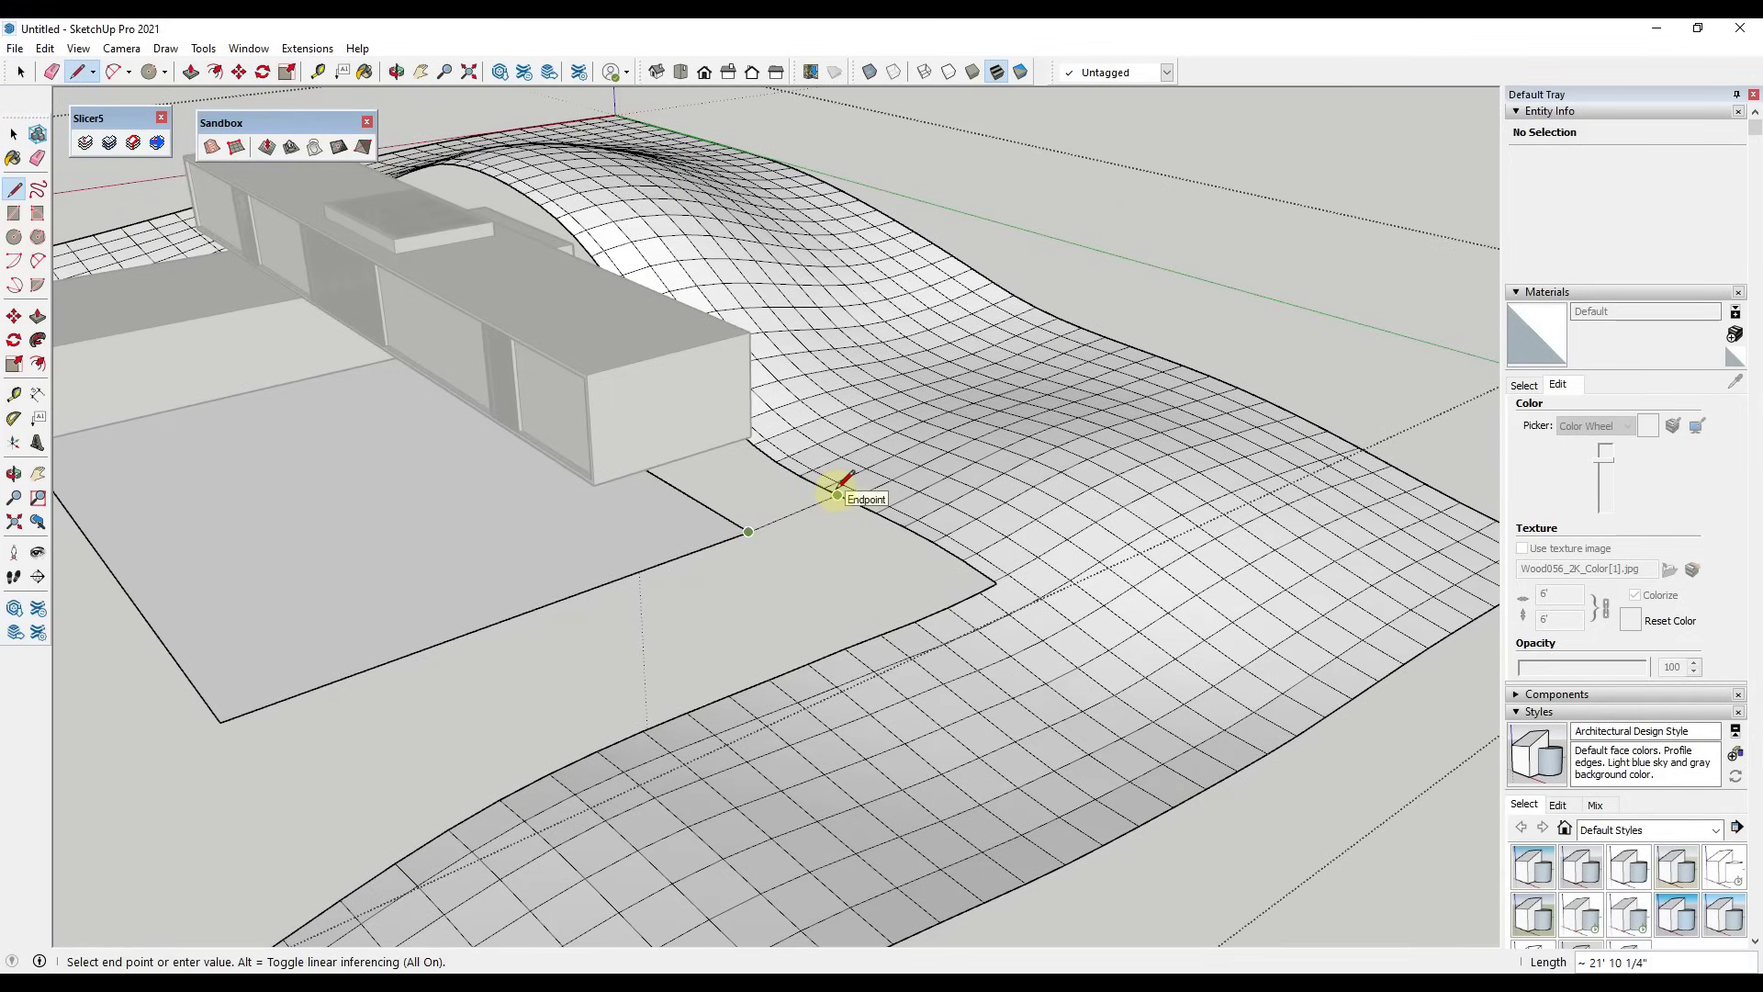
left_click(836, 494)
key("space")
middle_click_drag(736, 551, 869, 517)
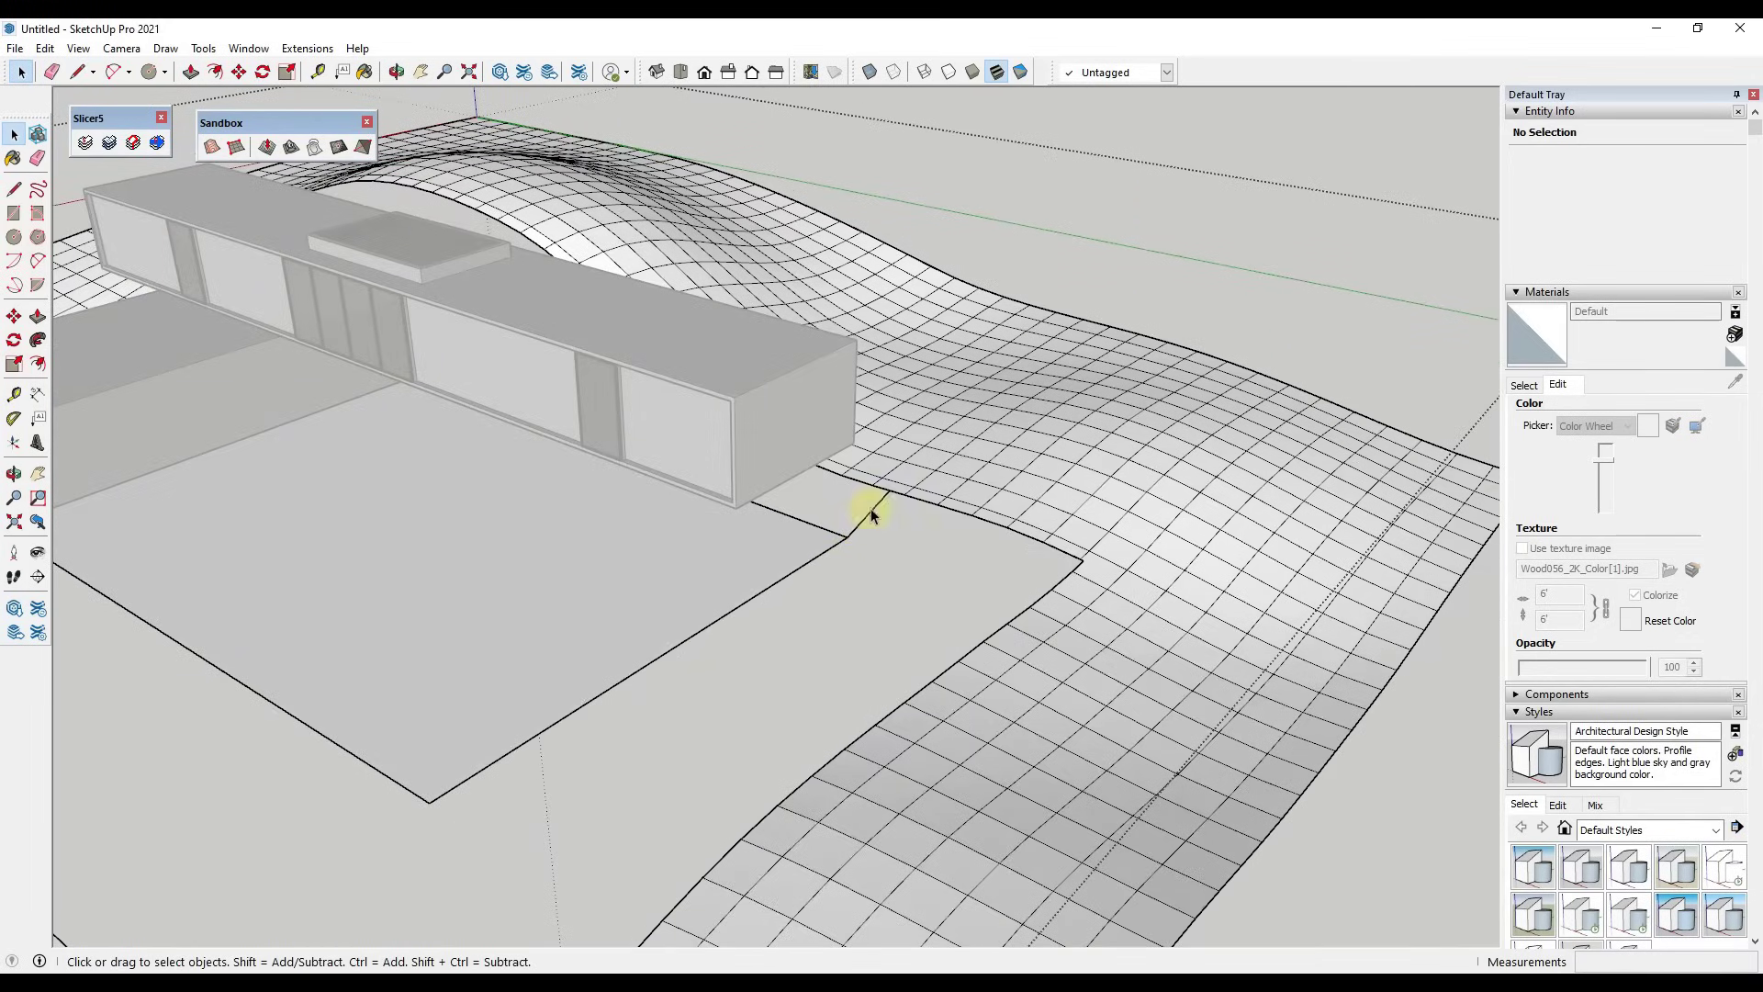
scroll(220, 609, "down", 5)
middle_click_drag(221, 610, 441, 604)
scroll(680, 595, "down", 1)
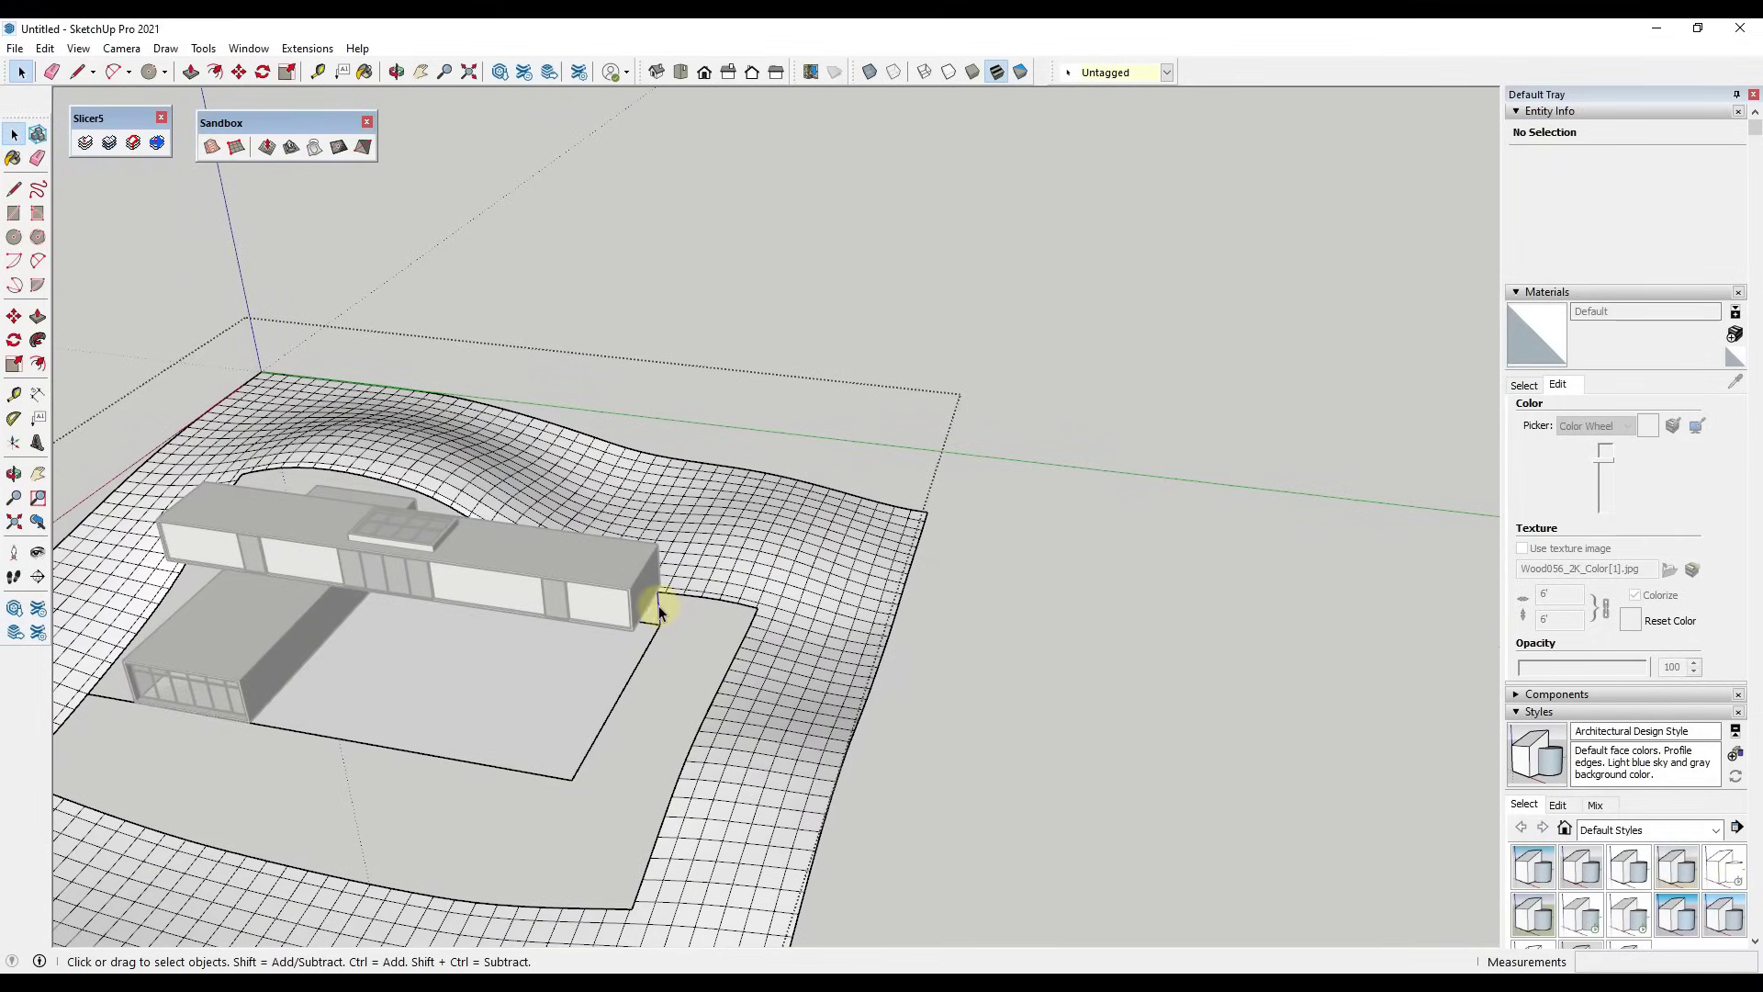
Select the new connecting edge and the terrain boundary edges around the front gap
left_click(659, 606)
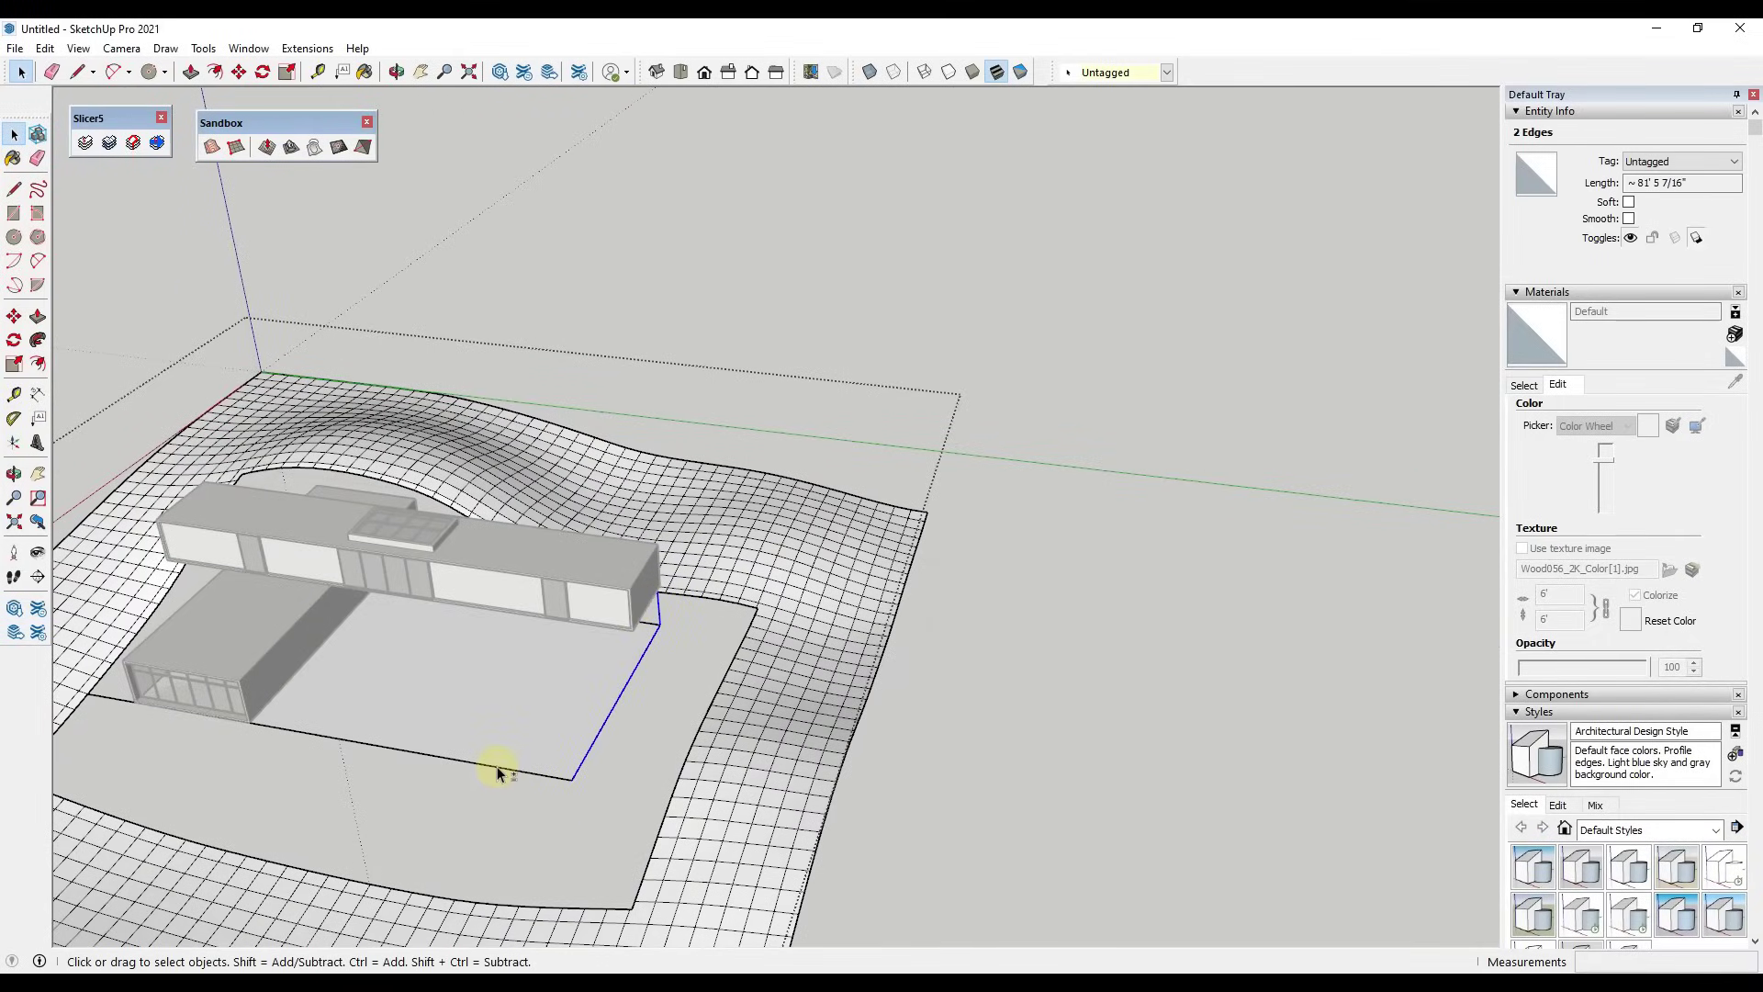
middle_click_drag(359, 756, 517, 667)
left_click(680, 72)
scroll(1265, 562, "up", 5)
left_click(1266, 562, "shift")
scroll(860, 826, "up", 5)
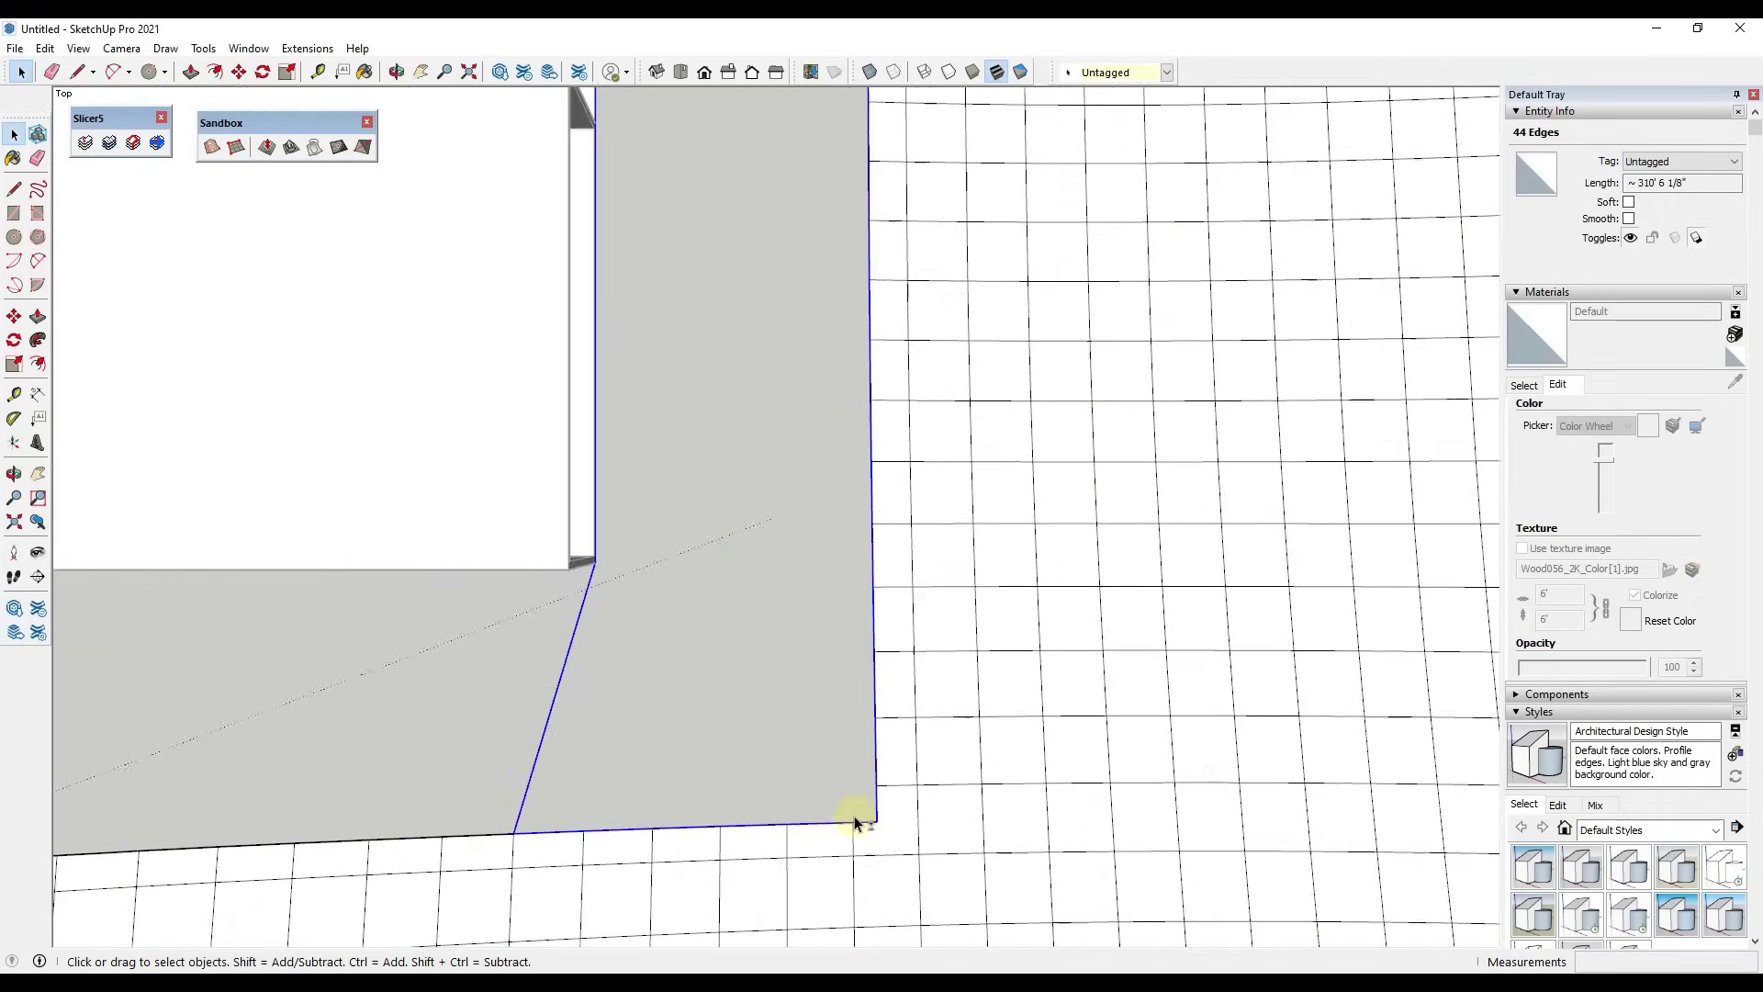
scroll(859, 827, "down", 6)
left_click(886, 252, "shift")
scroll(887, 250, "down", 3)
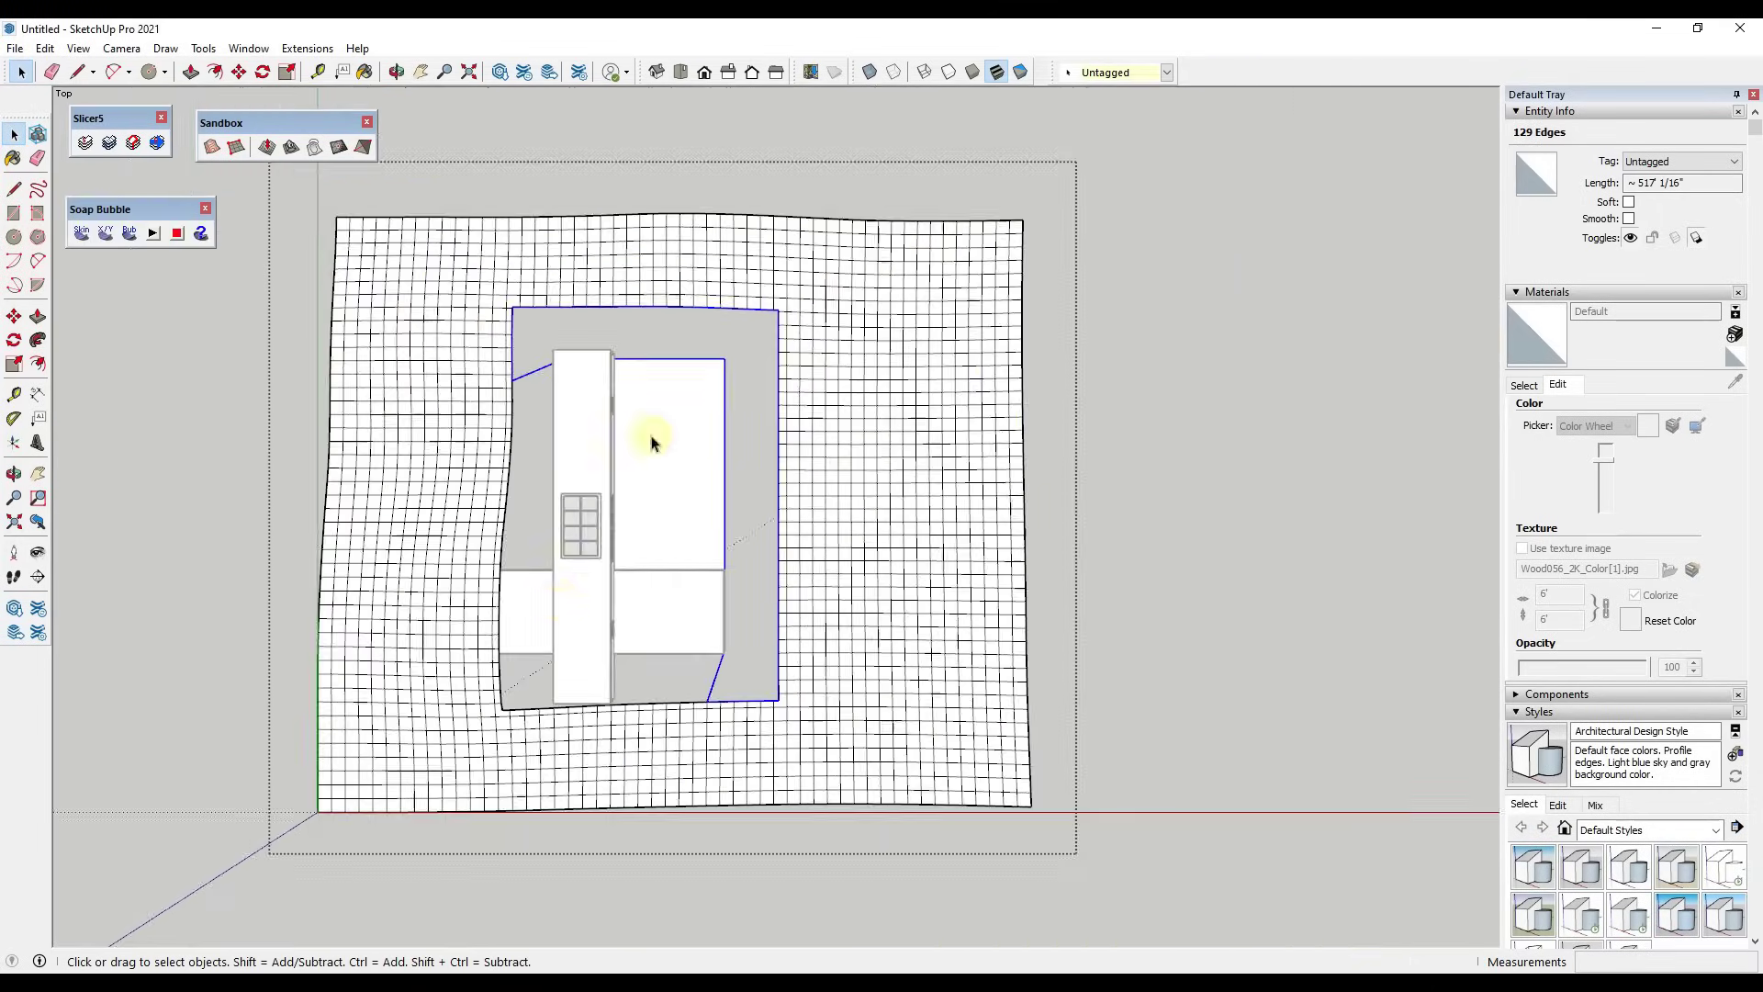
scroll(569, 625, "up", 3)
scroll(833, 926, "up", 3)
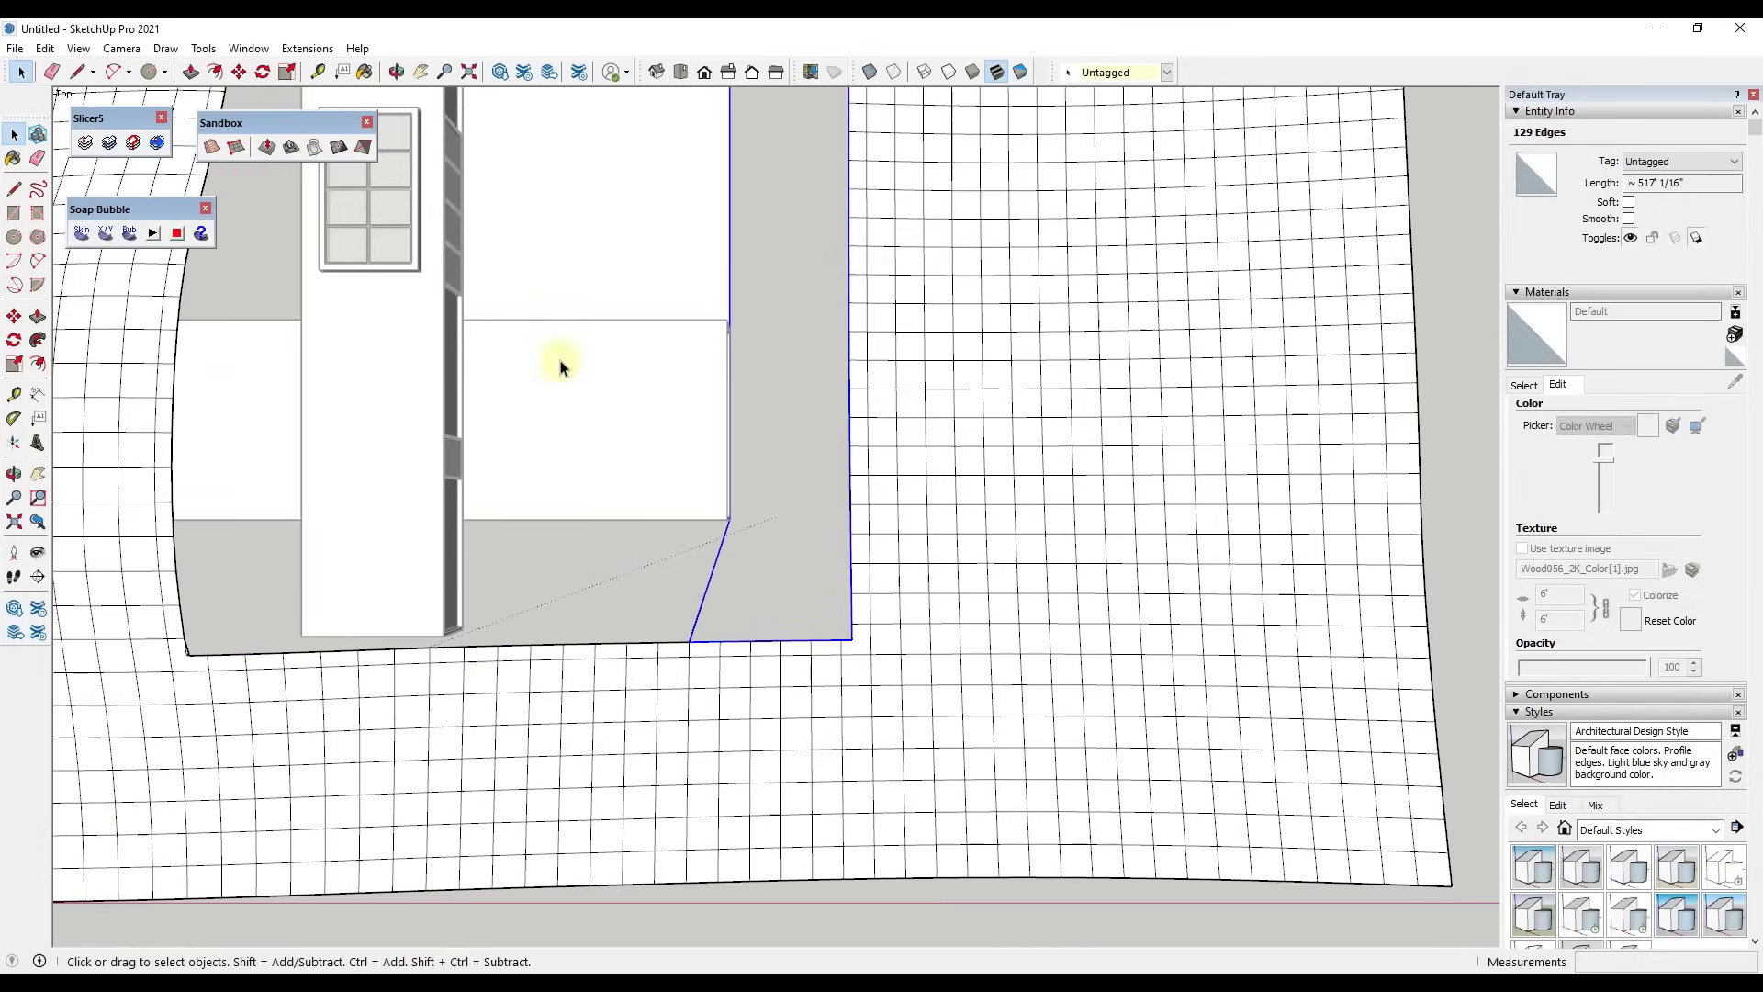
scroll(512, 425, "down", 2)
Generate a Soap Bubble skin with 30 divisions and relax it into a curved surface
left_click(82, 232)
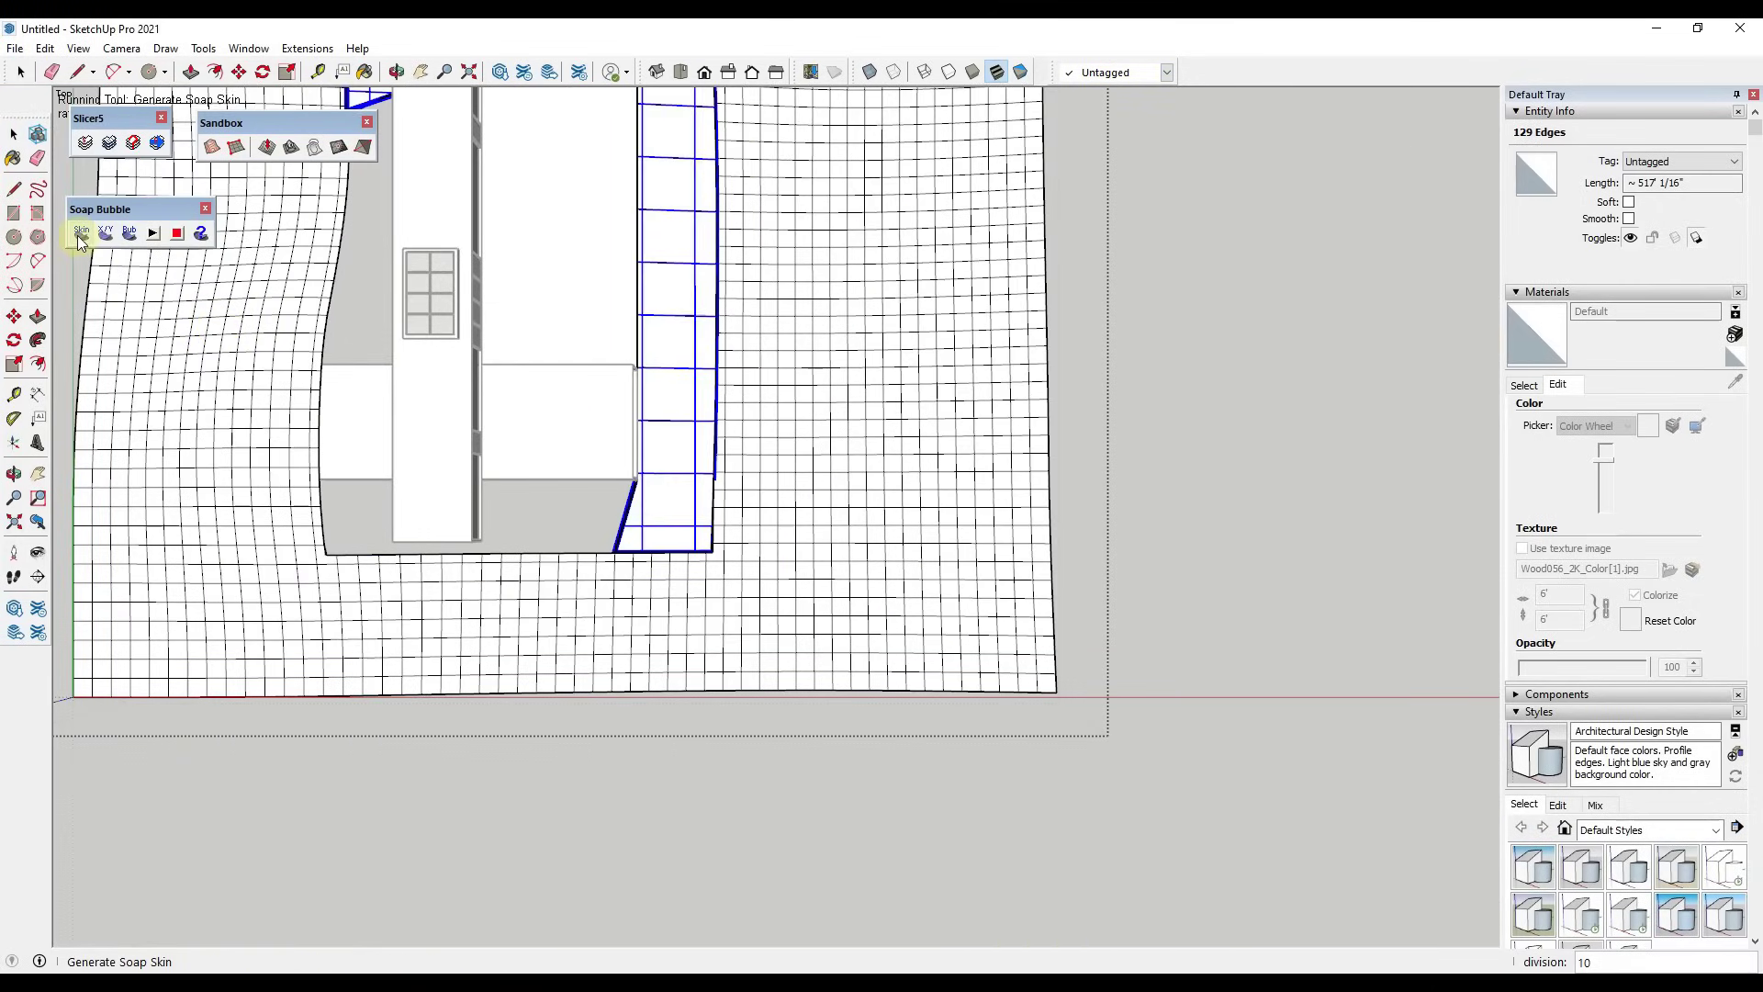
middle_click_drag(760, 522, 371, 20)
scroll(990, 259, "up", 3)
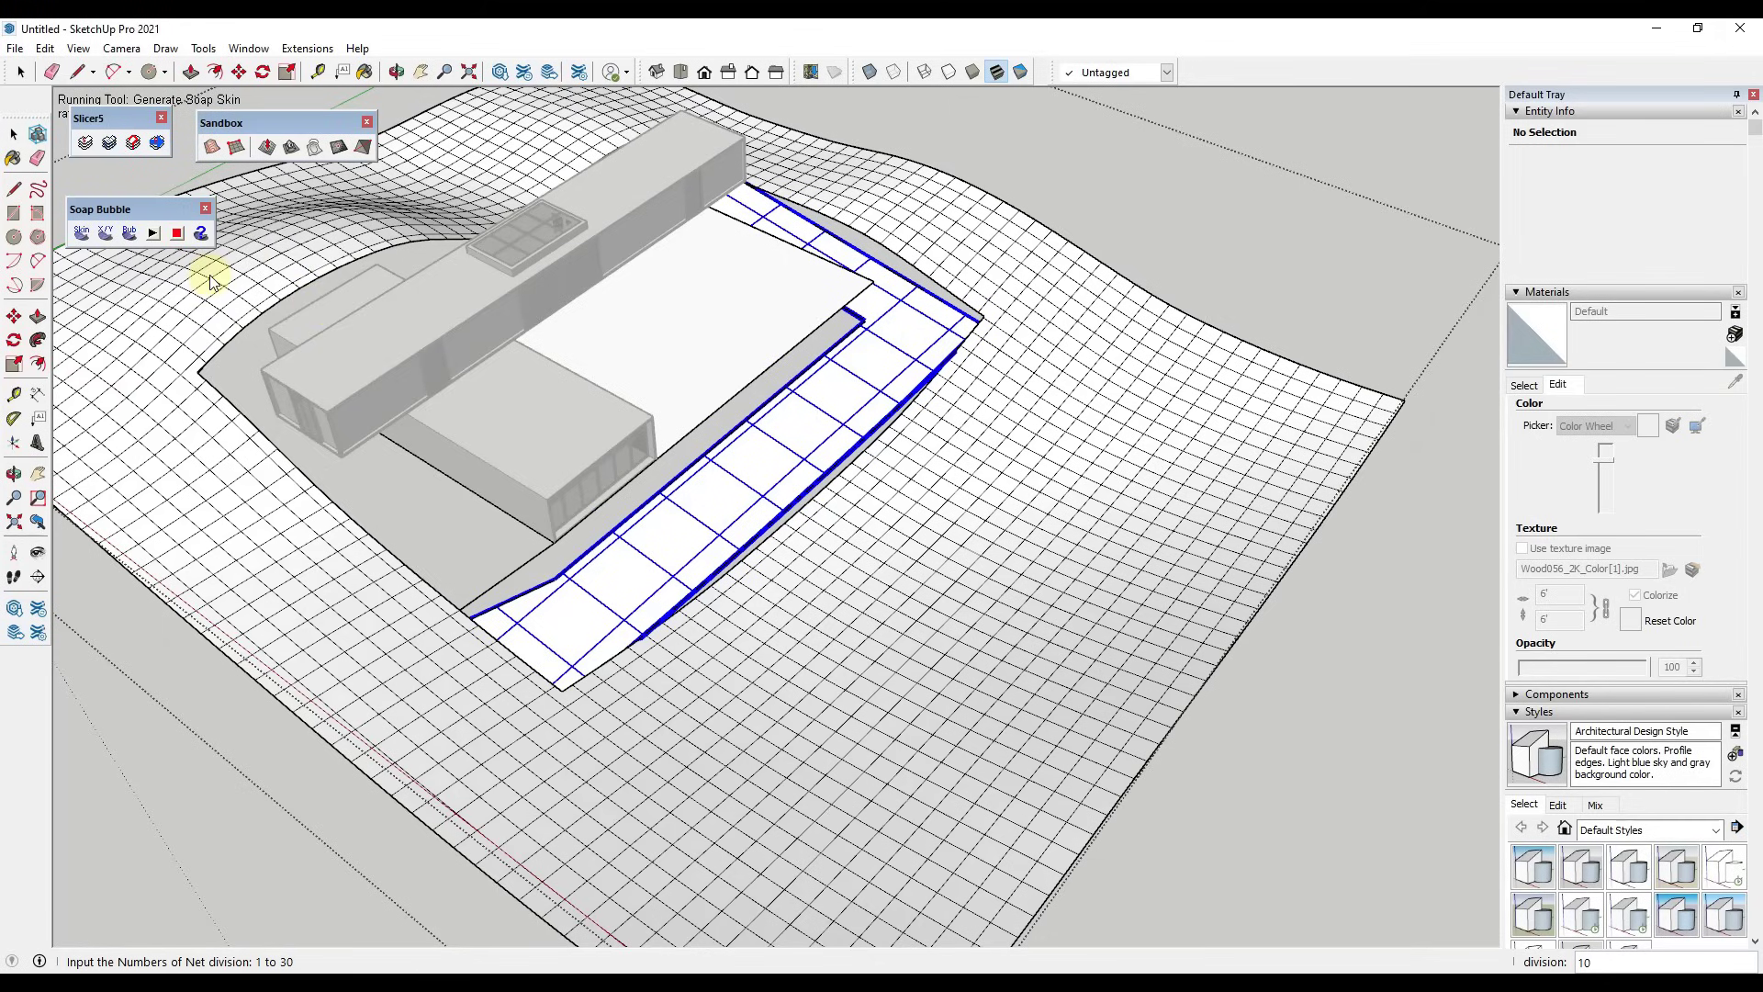
type("30")
key("Return")
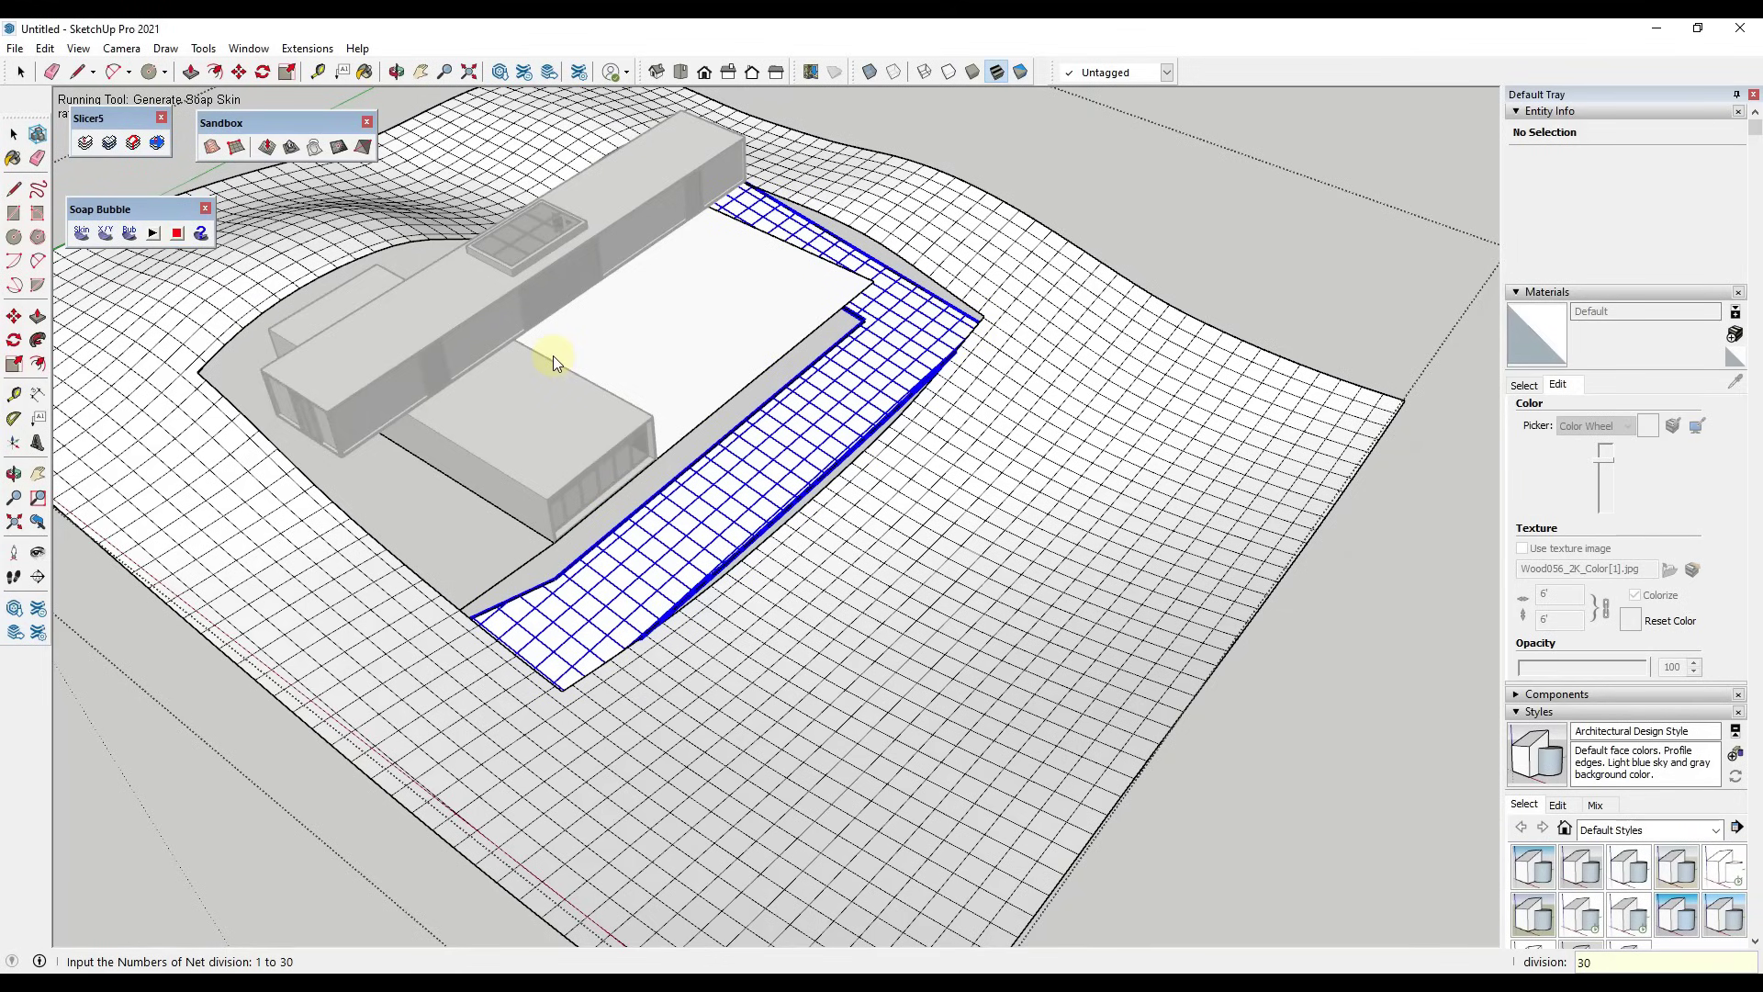
key("Return")
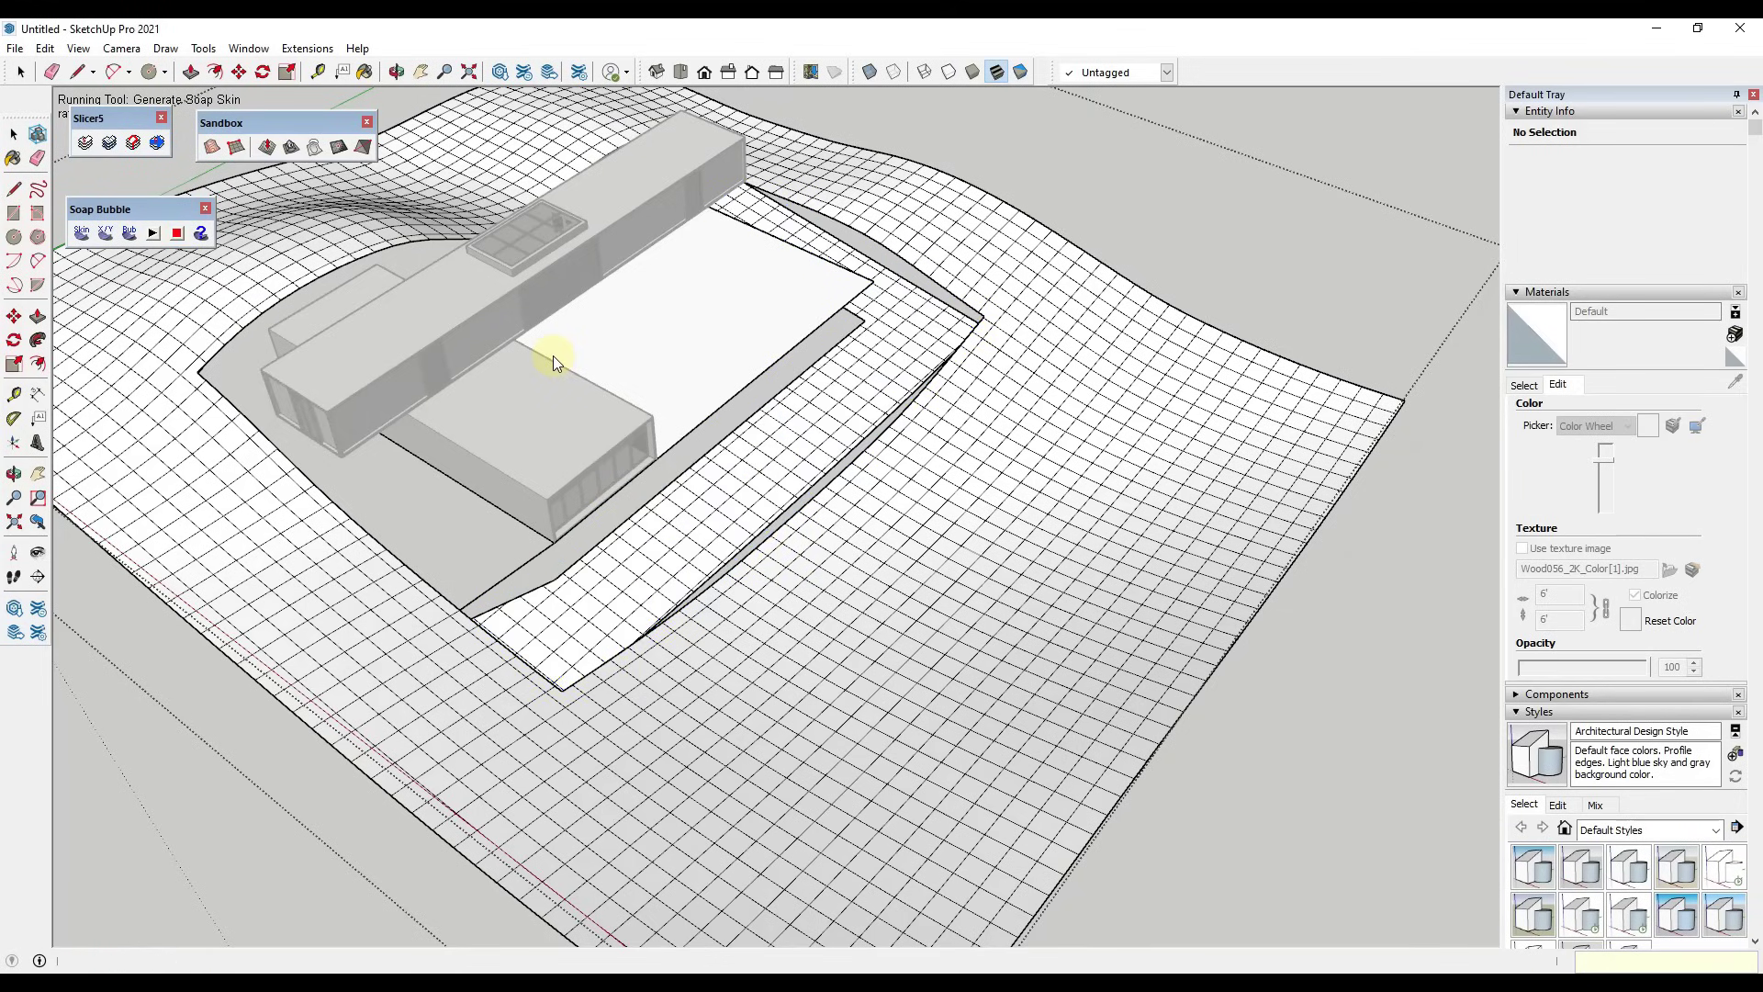
middle_click_drag(1040, 540, 169, 220)
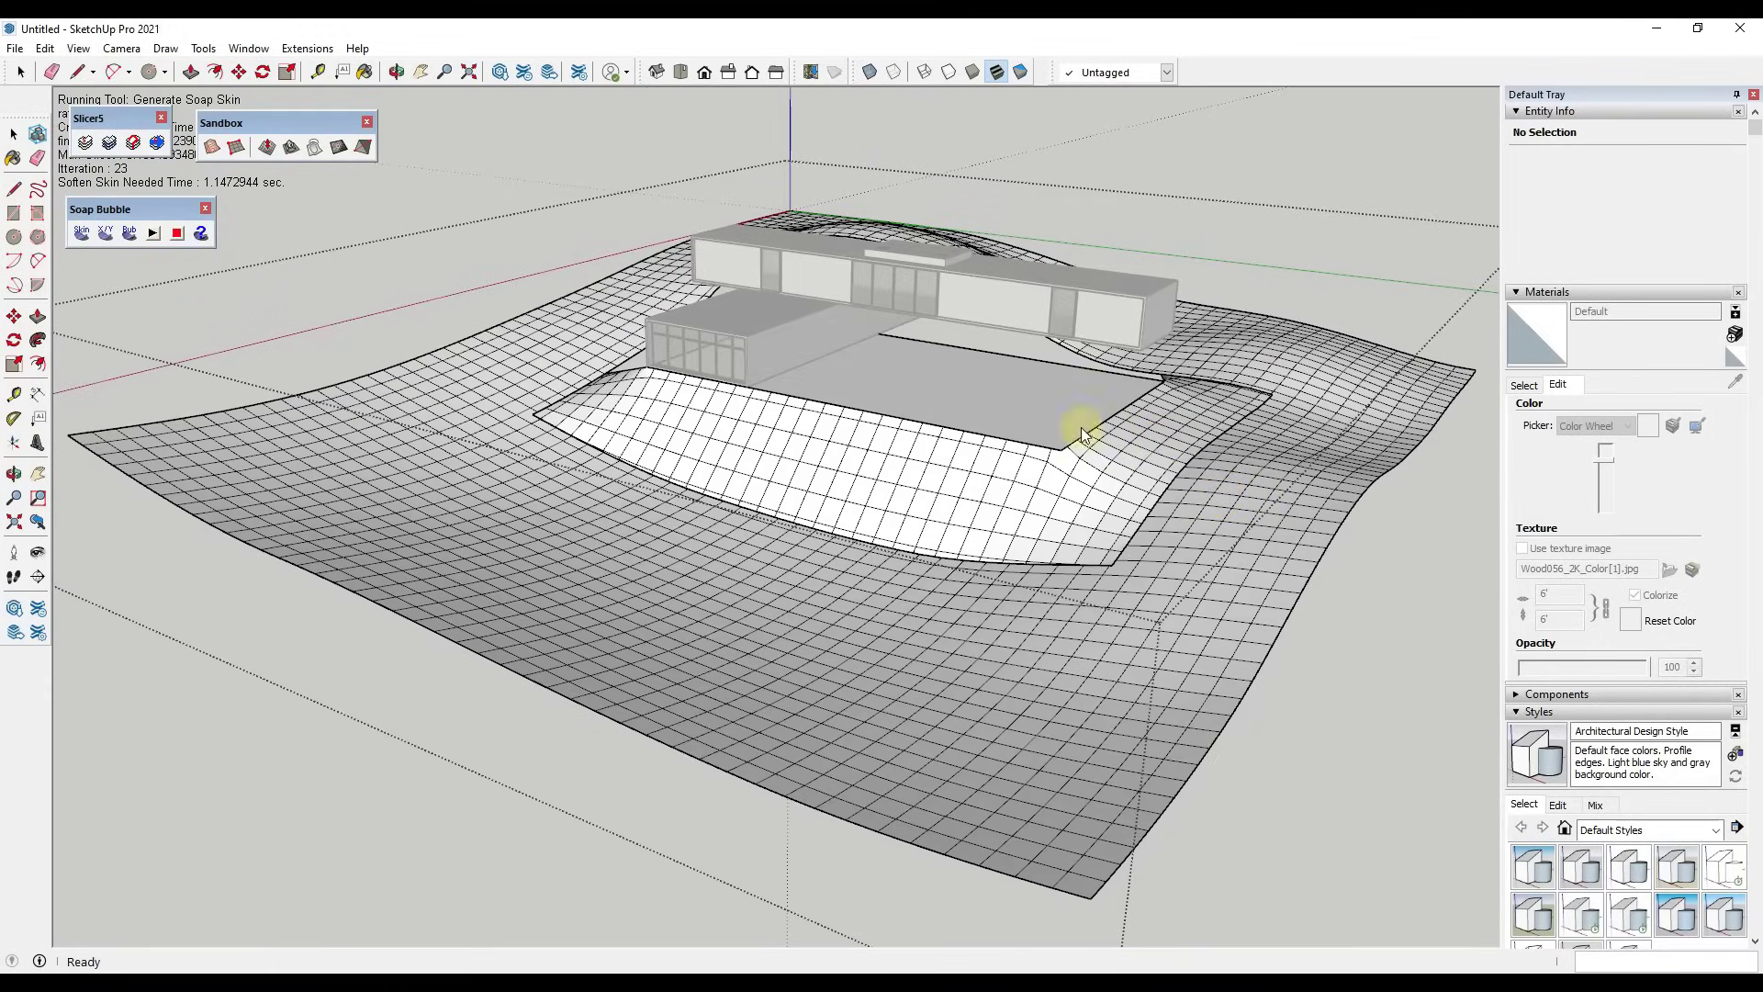
middle_click_drag(704, 381, 1164, 483)
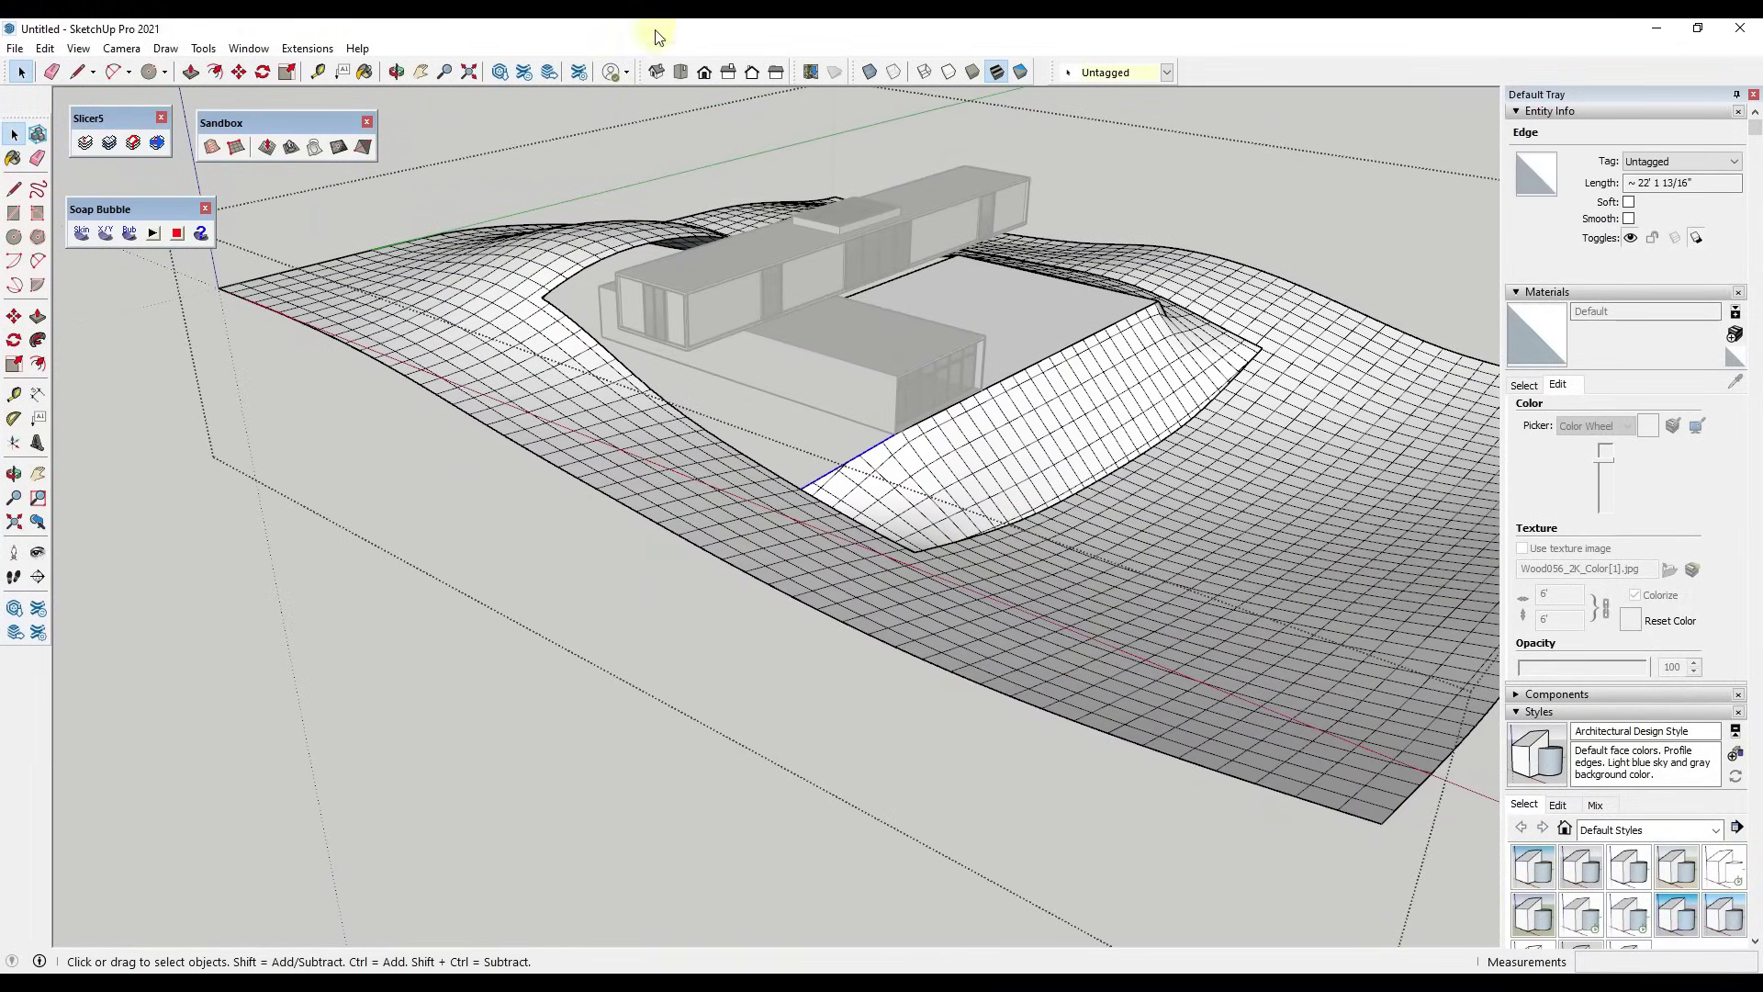
From Top view, select the boundary edges of the left gap beside the pad
left_click(681, 72)
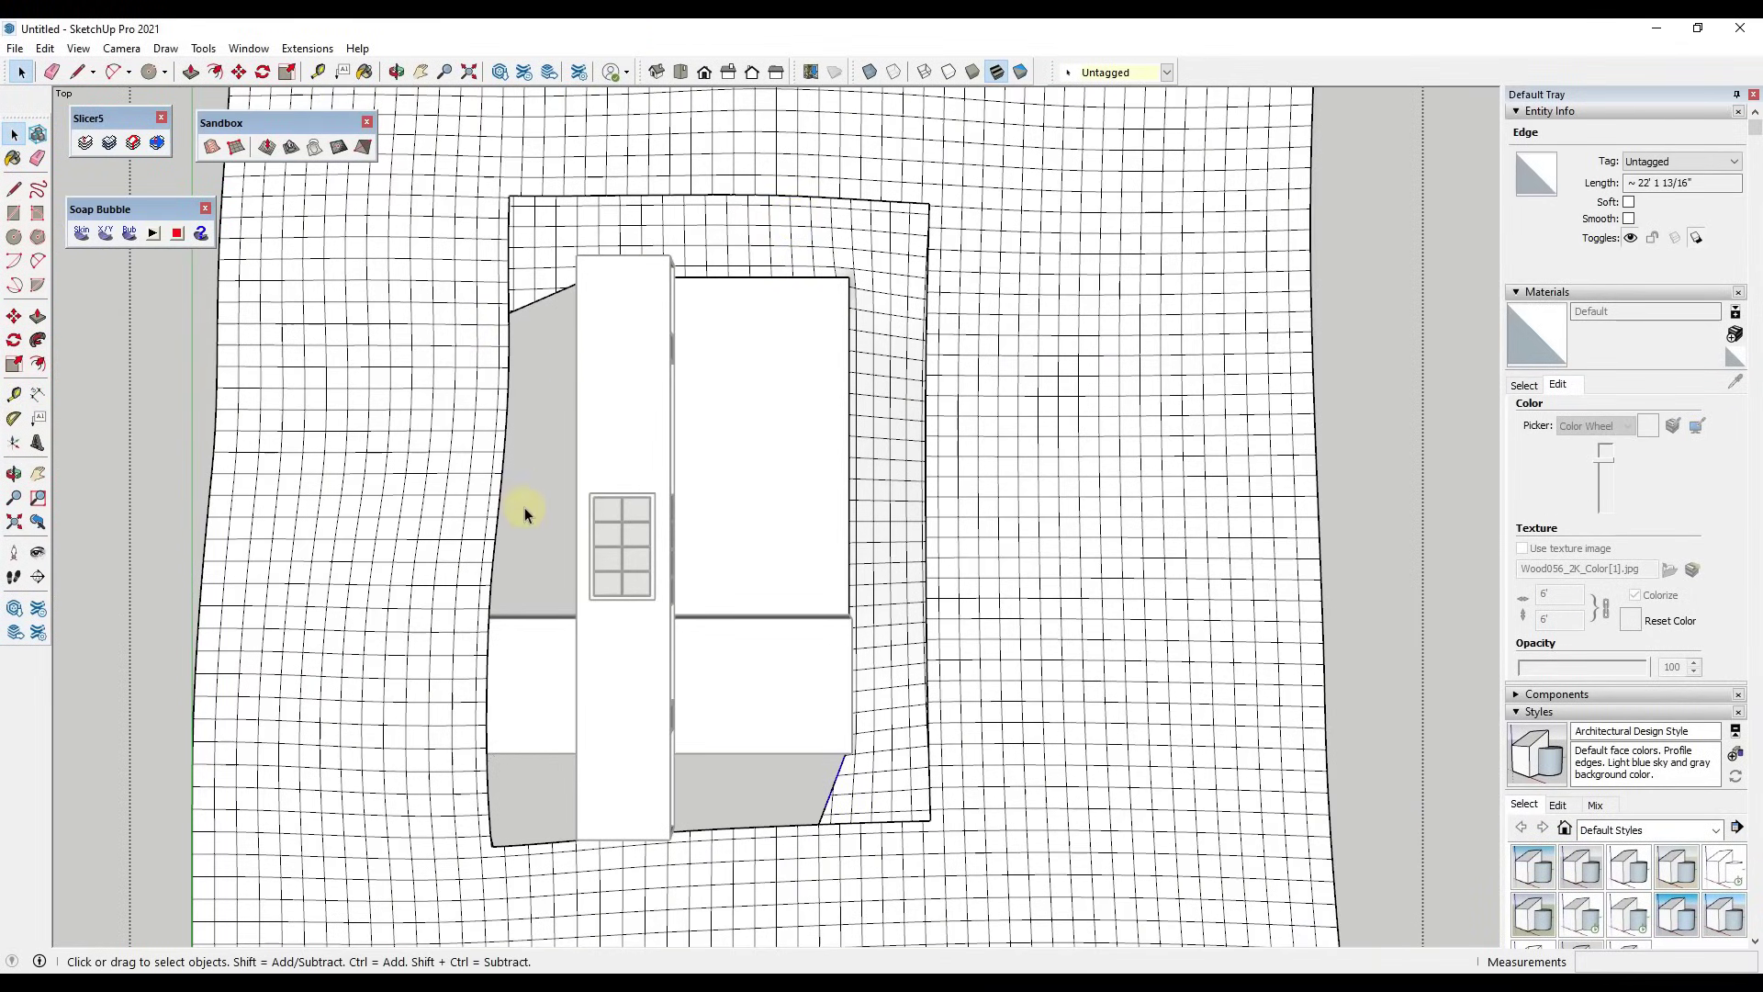
scroll(773, 806, "up", 10)
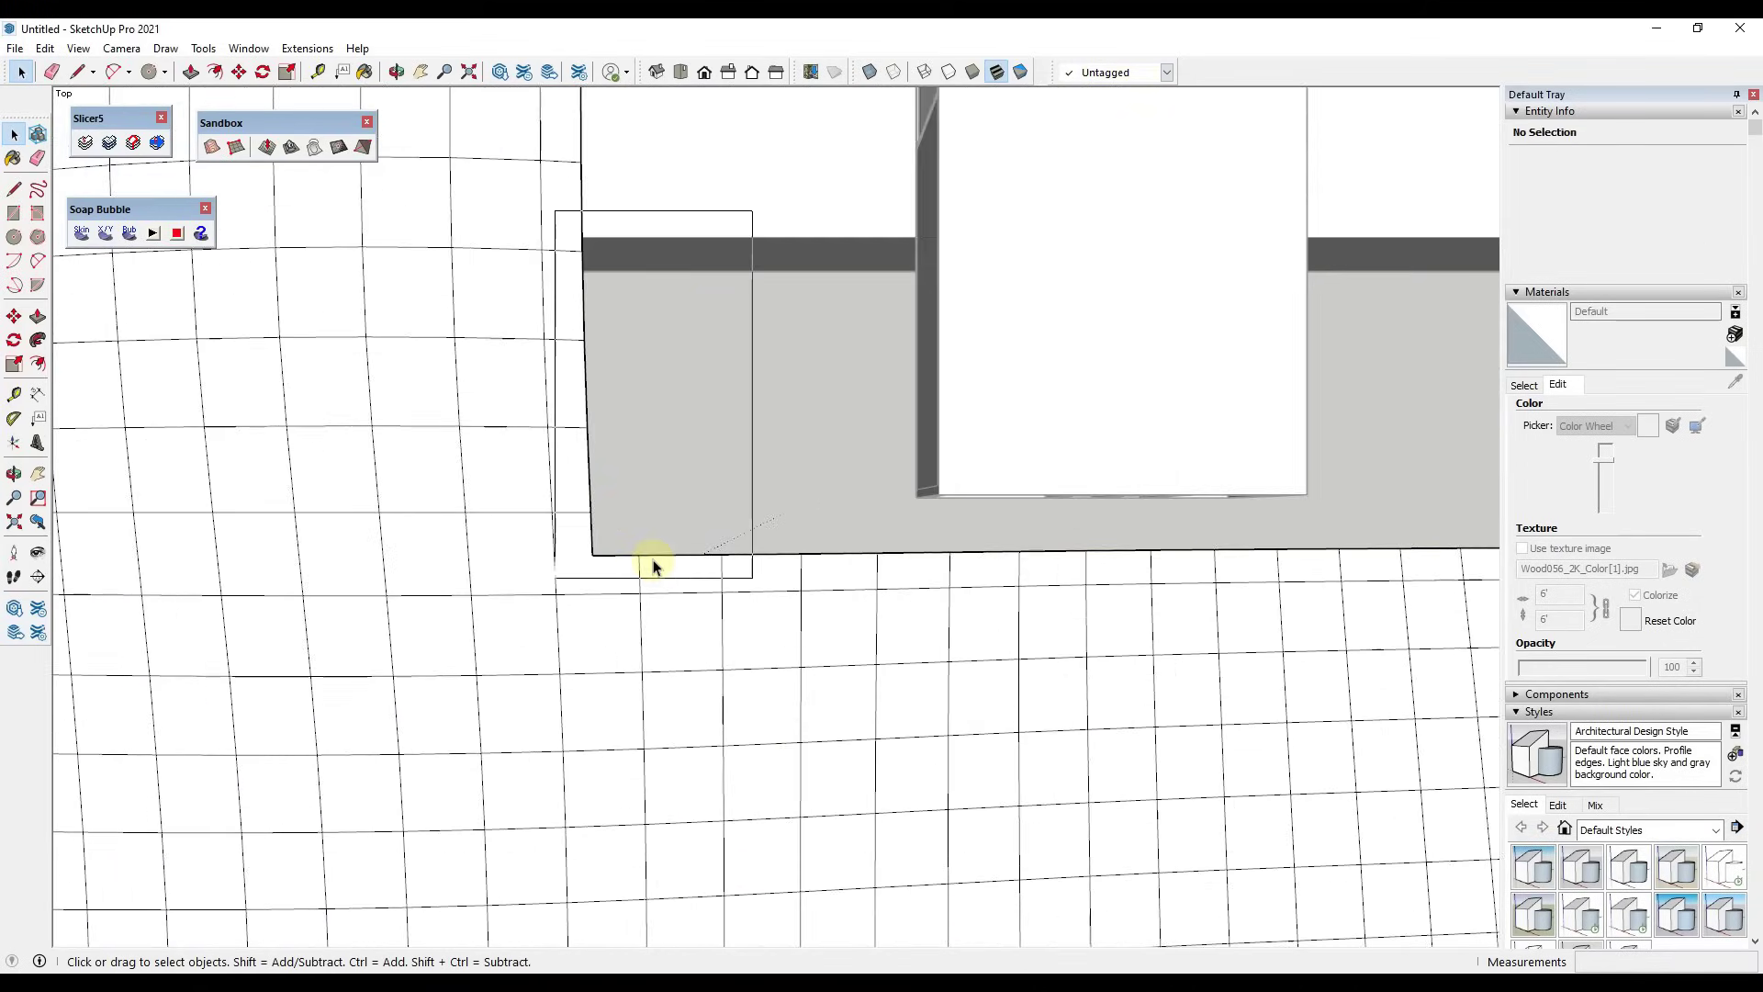
left_click_drag(653, 568, 752, 578)
middle_click_drag(752, 578, 602, 29)
left_click(683, 74)
scroll(708, 338, "up", 5)
middle_click_drag(708, 339, 835, 693)
left_click(834, 692, "shift")
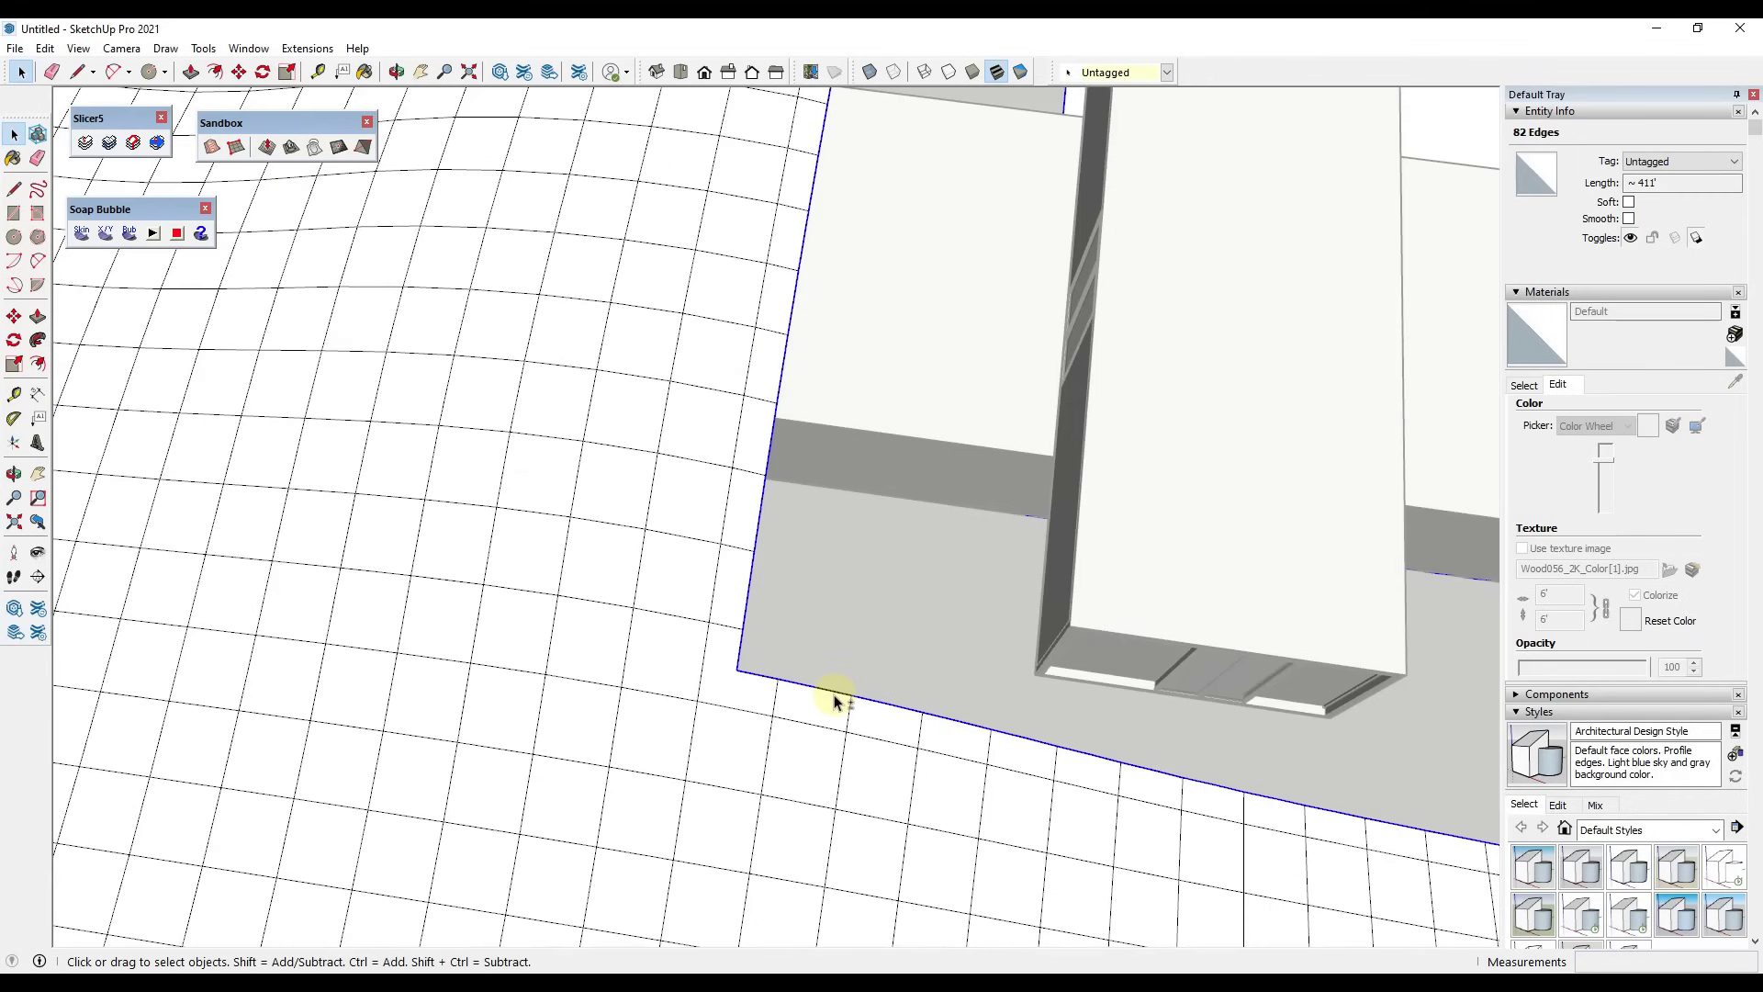
scroll(1129, 701, "down", 8)
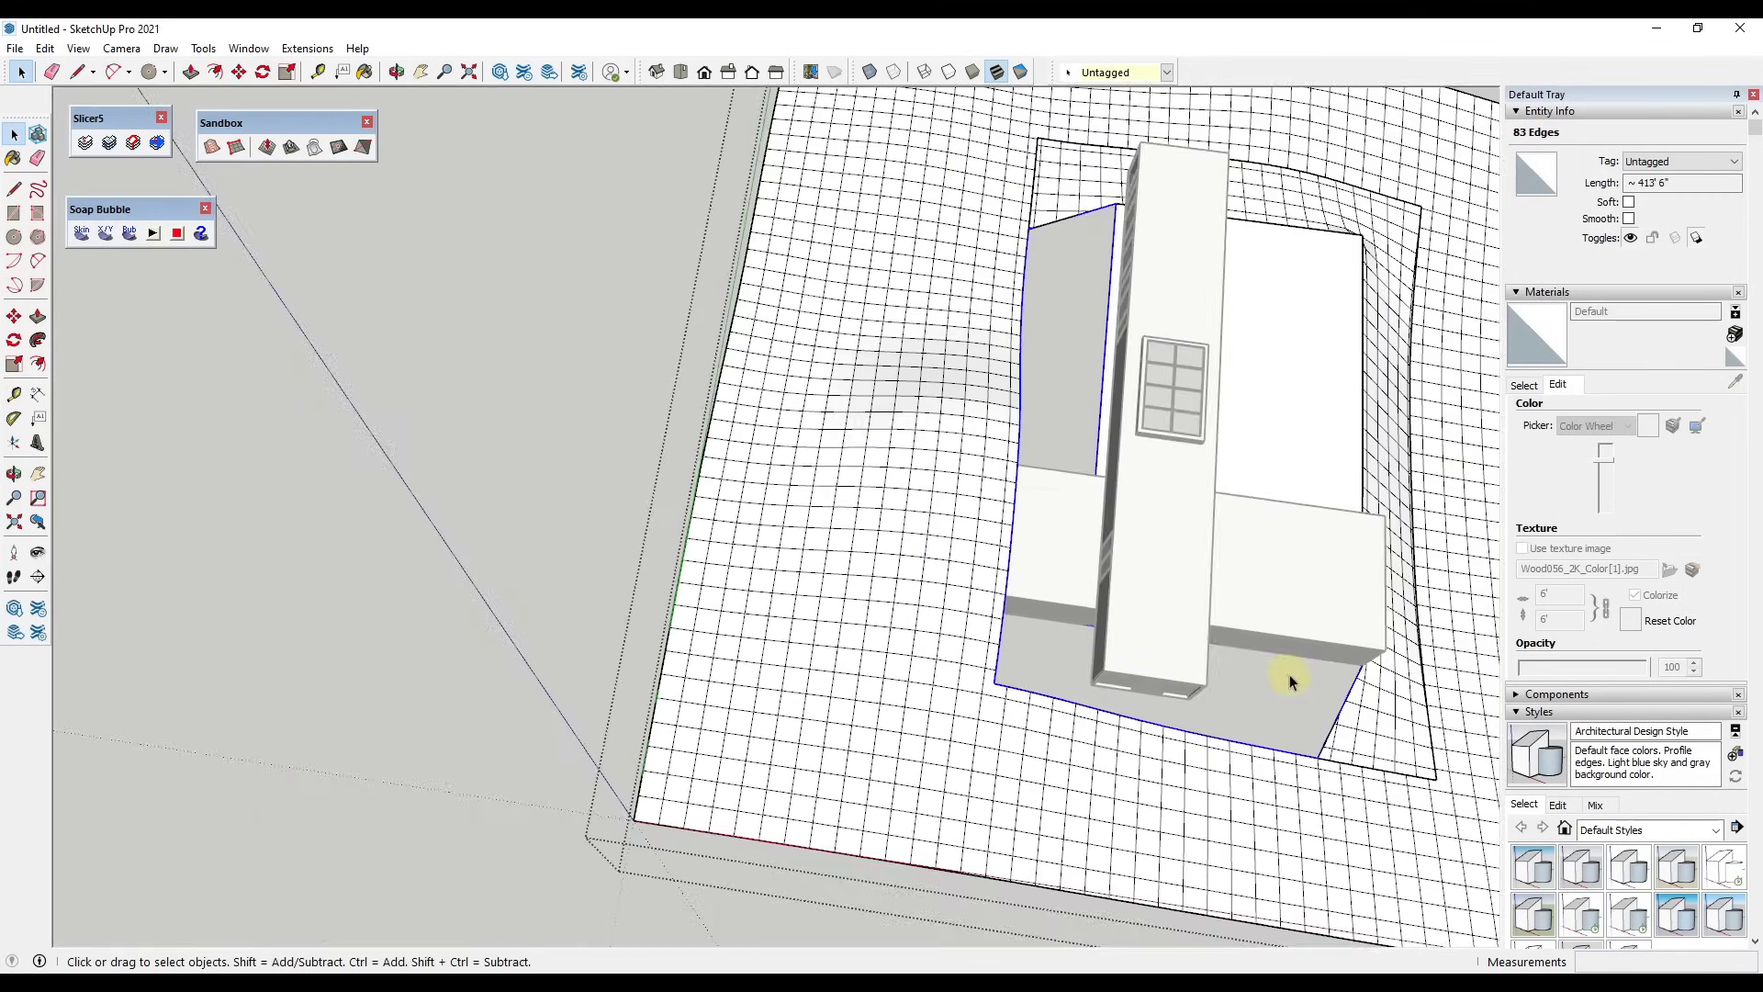
middle_click_drag(1287, 677, 1129, 499)
Generate a second Soap Bubble skin with 30 divisions and relax it
left_click(82, 232)
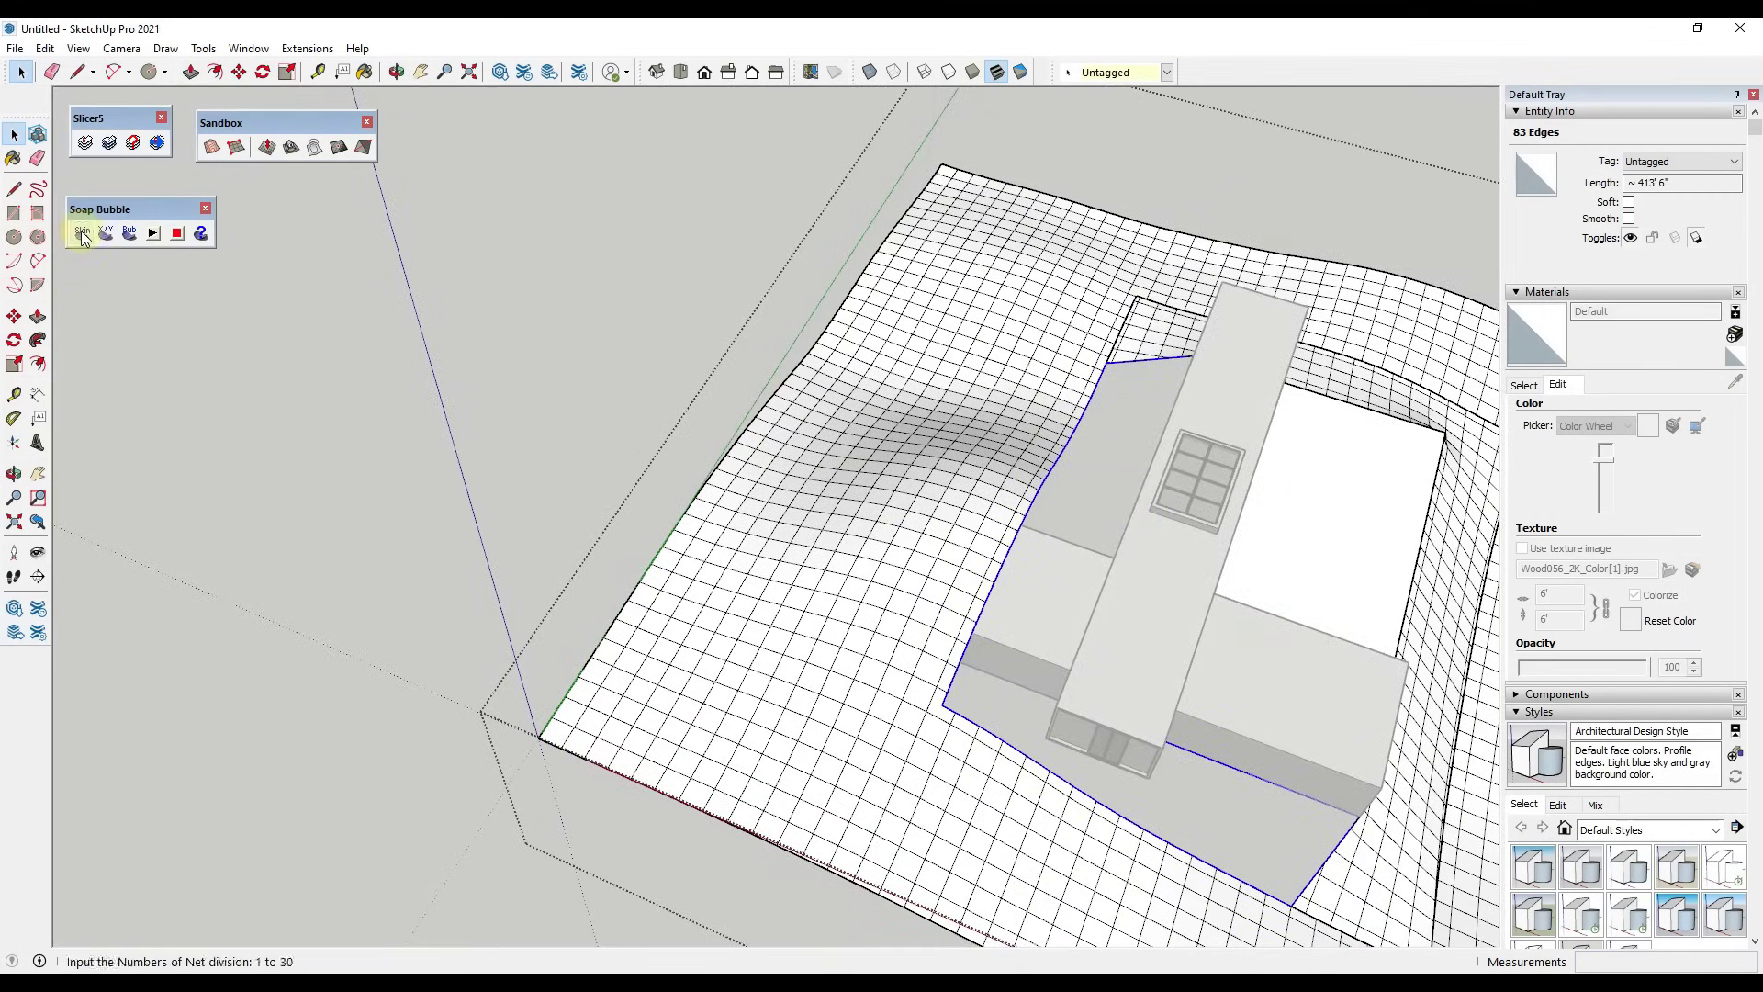
type("30")
key("Return")
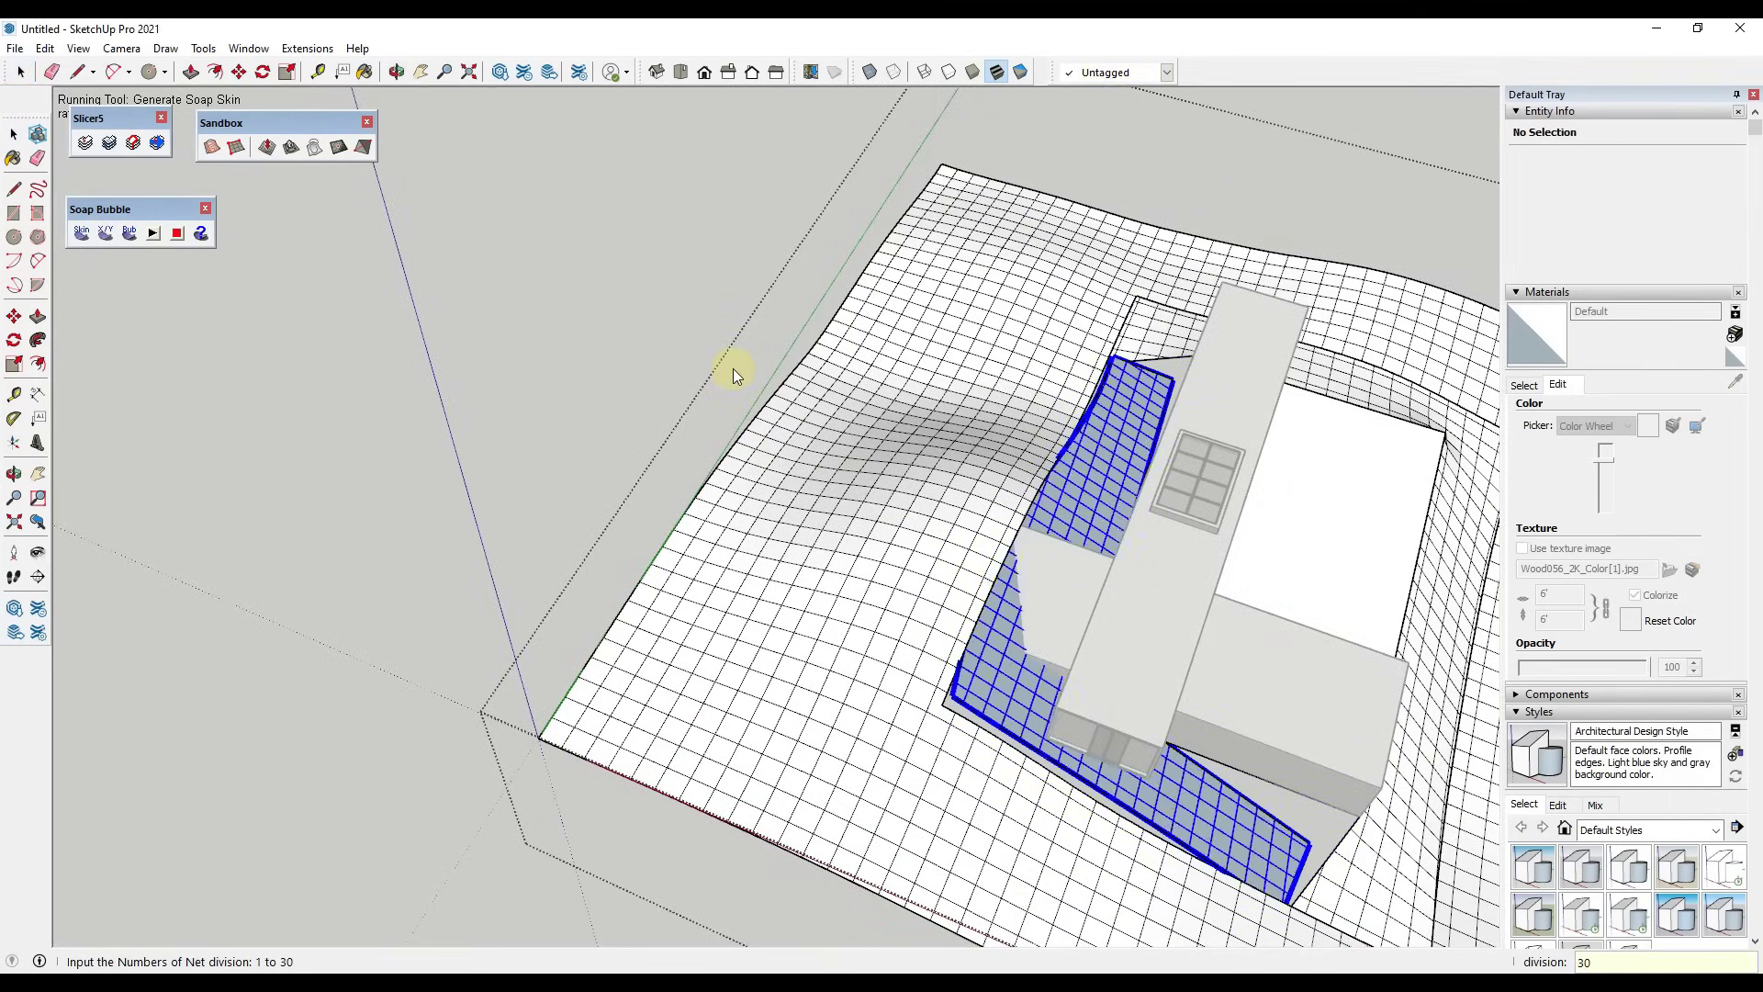
key("Return")
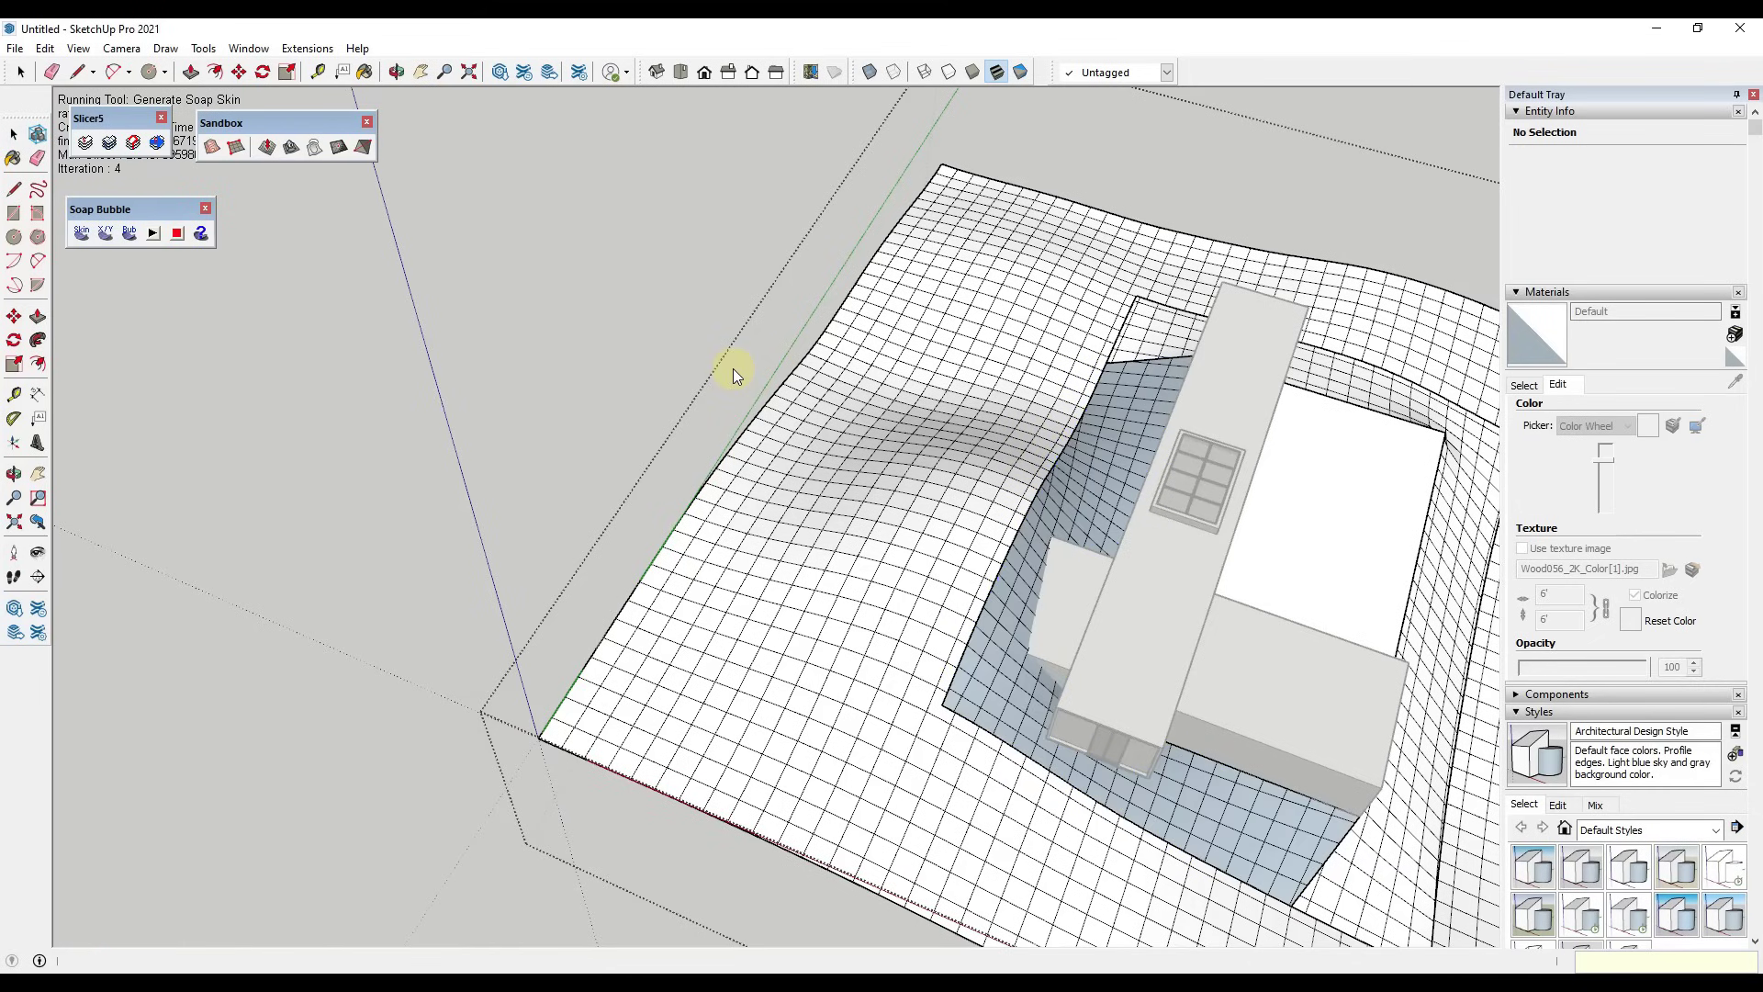
scroll(1350, 678, "down", 2)
key("space")
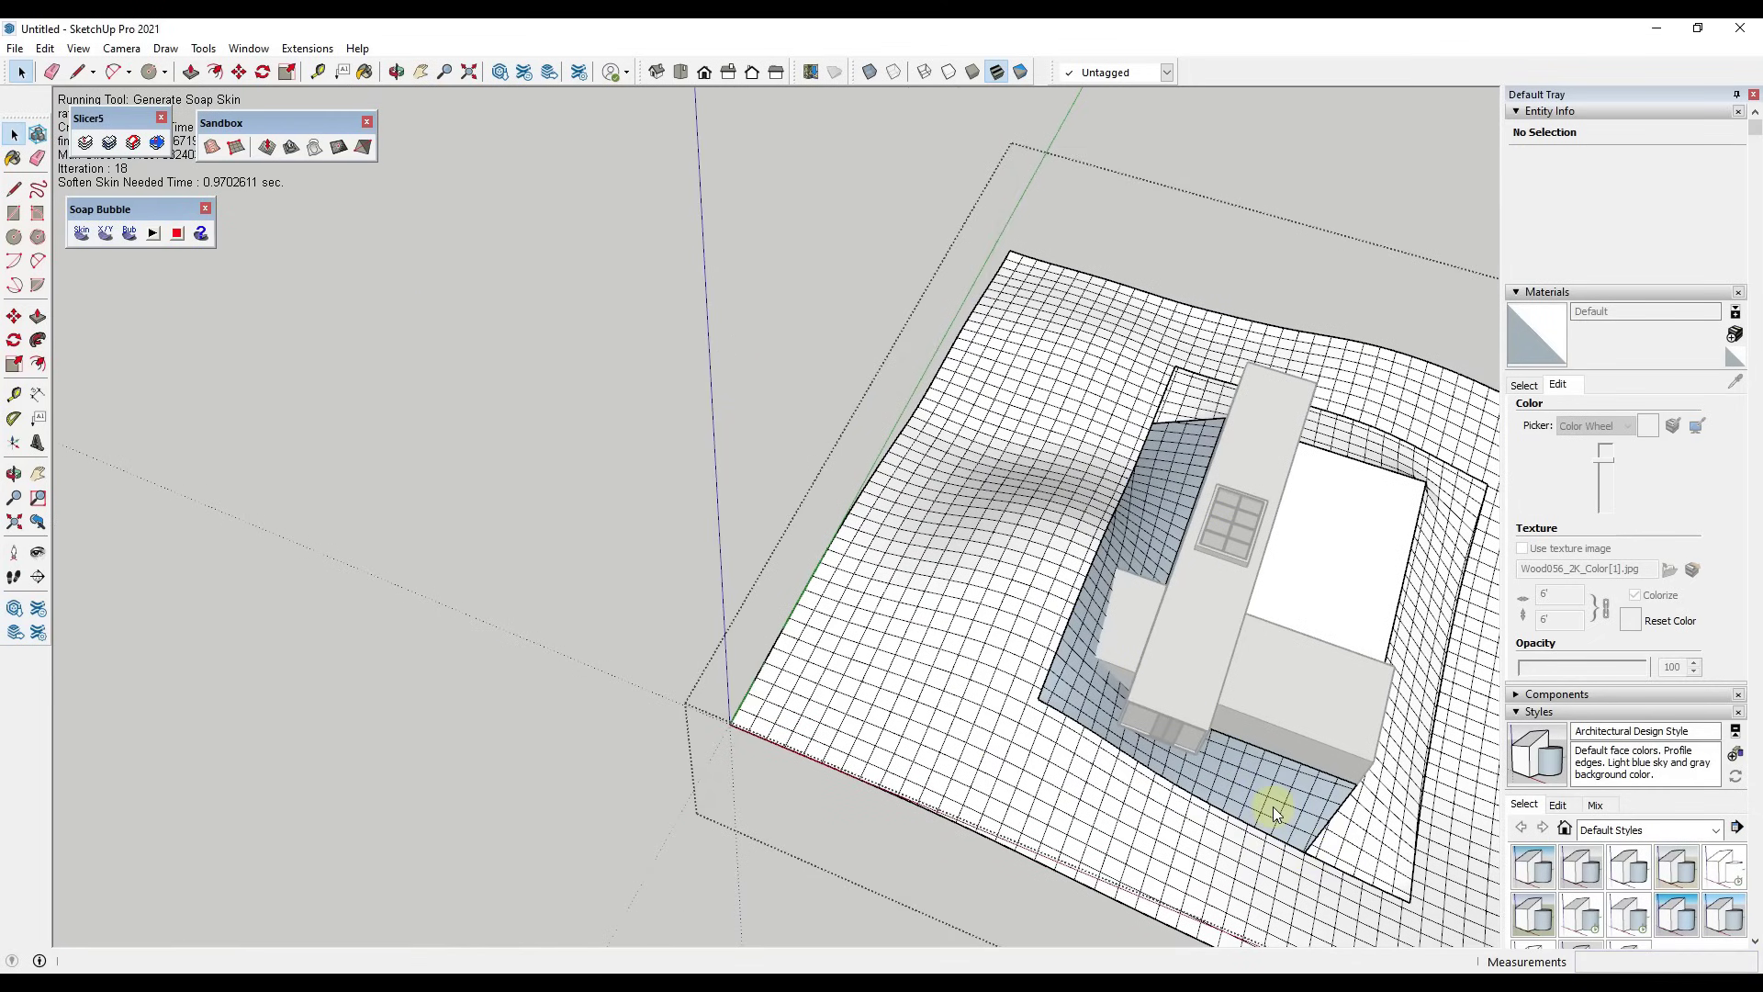
Reverse the faces of all geometry inside the skin group, then close the group
double_click(1272, 806)
triple_click(1277, 806)
right_click(1280, 807)
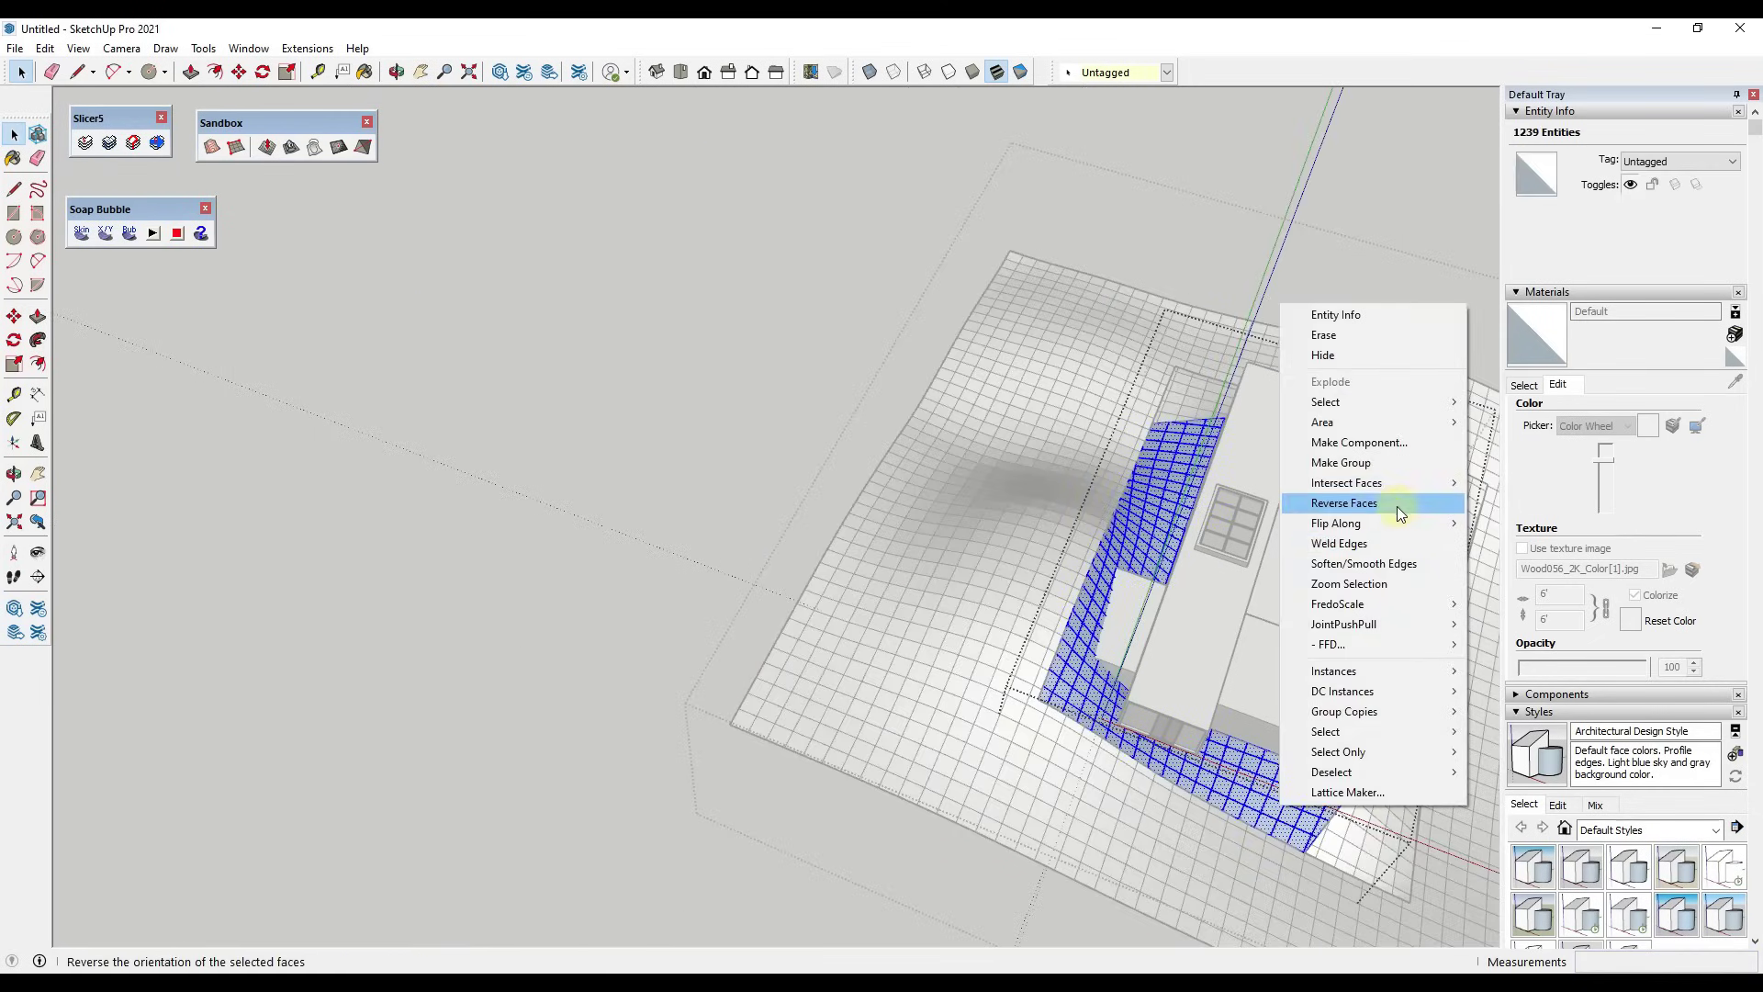
left_click(1379, 504)
scroll(845, 487, "down", 2)
left_click(846, 487)
middle_click_drag(845, 488, 634, 756)
left_click(1113, 622)
middle_click_drag(1114, 621, 1098, 673)
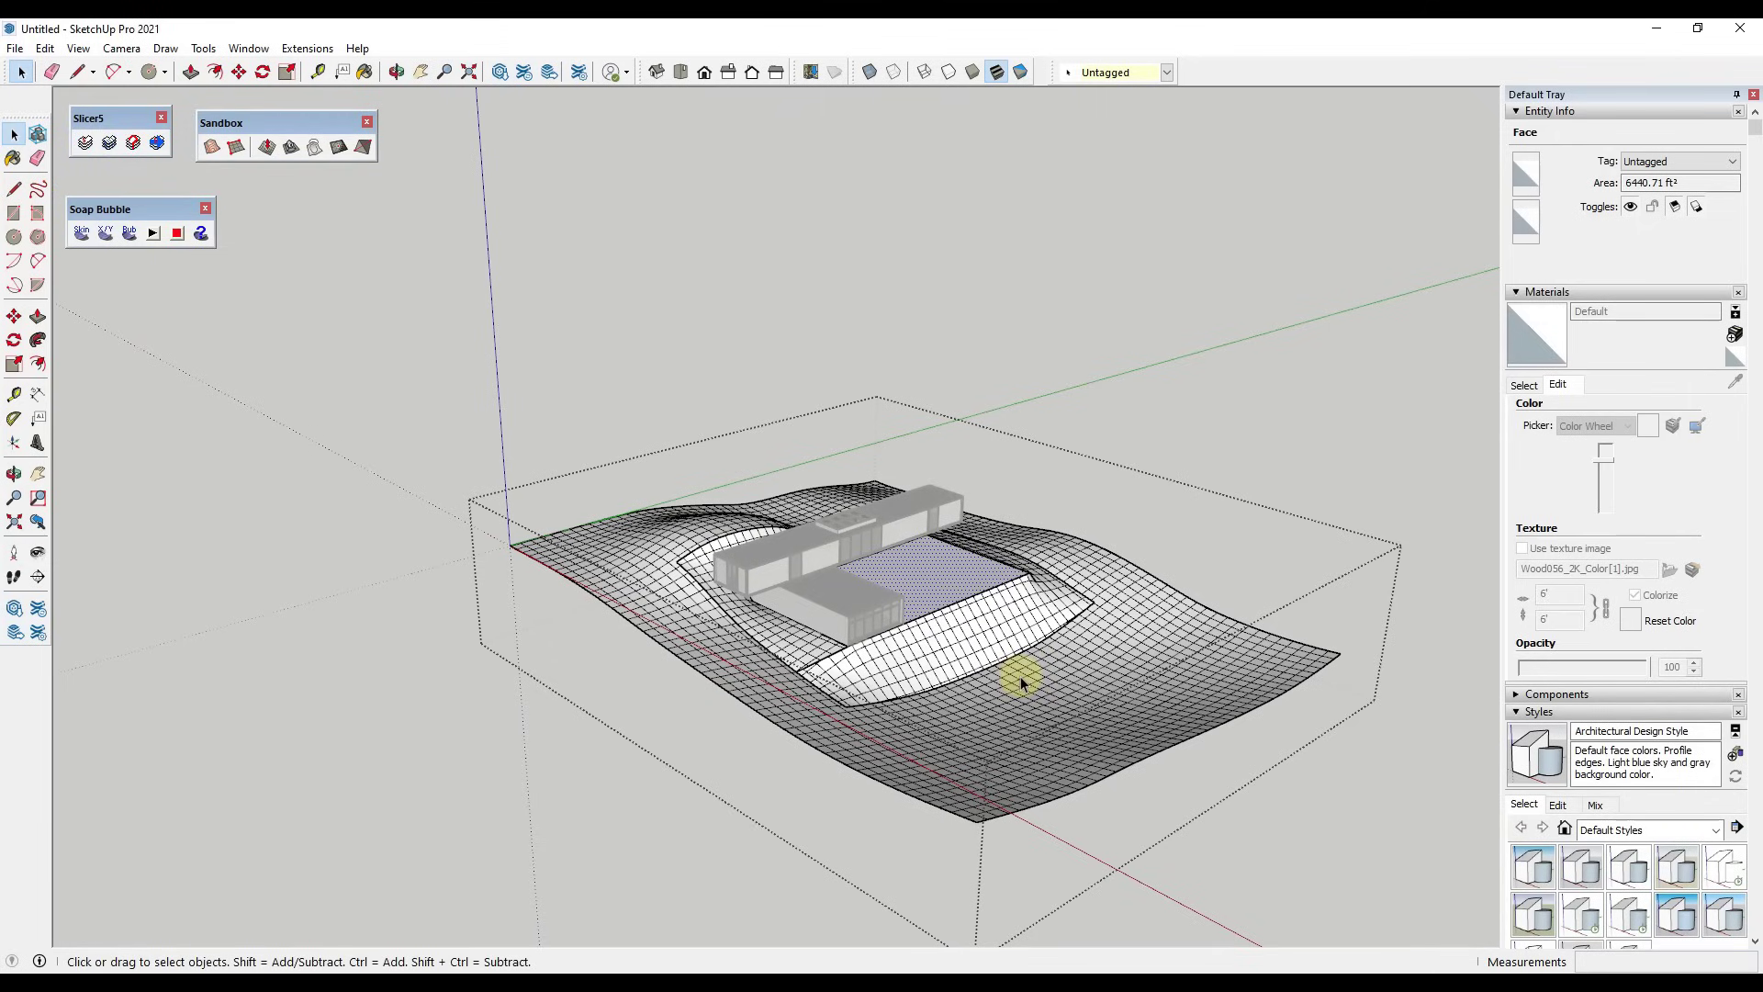
Exit the terrain group editing and select the whole terrain group
left_click(1208, 540)
scroll(1215, 600, "up", 5)
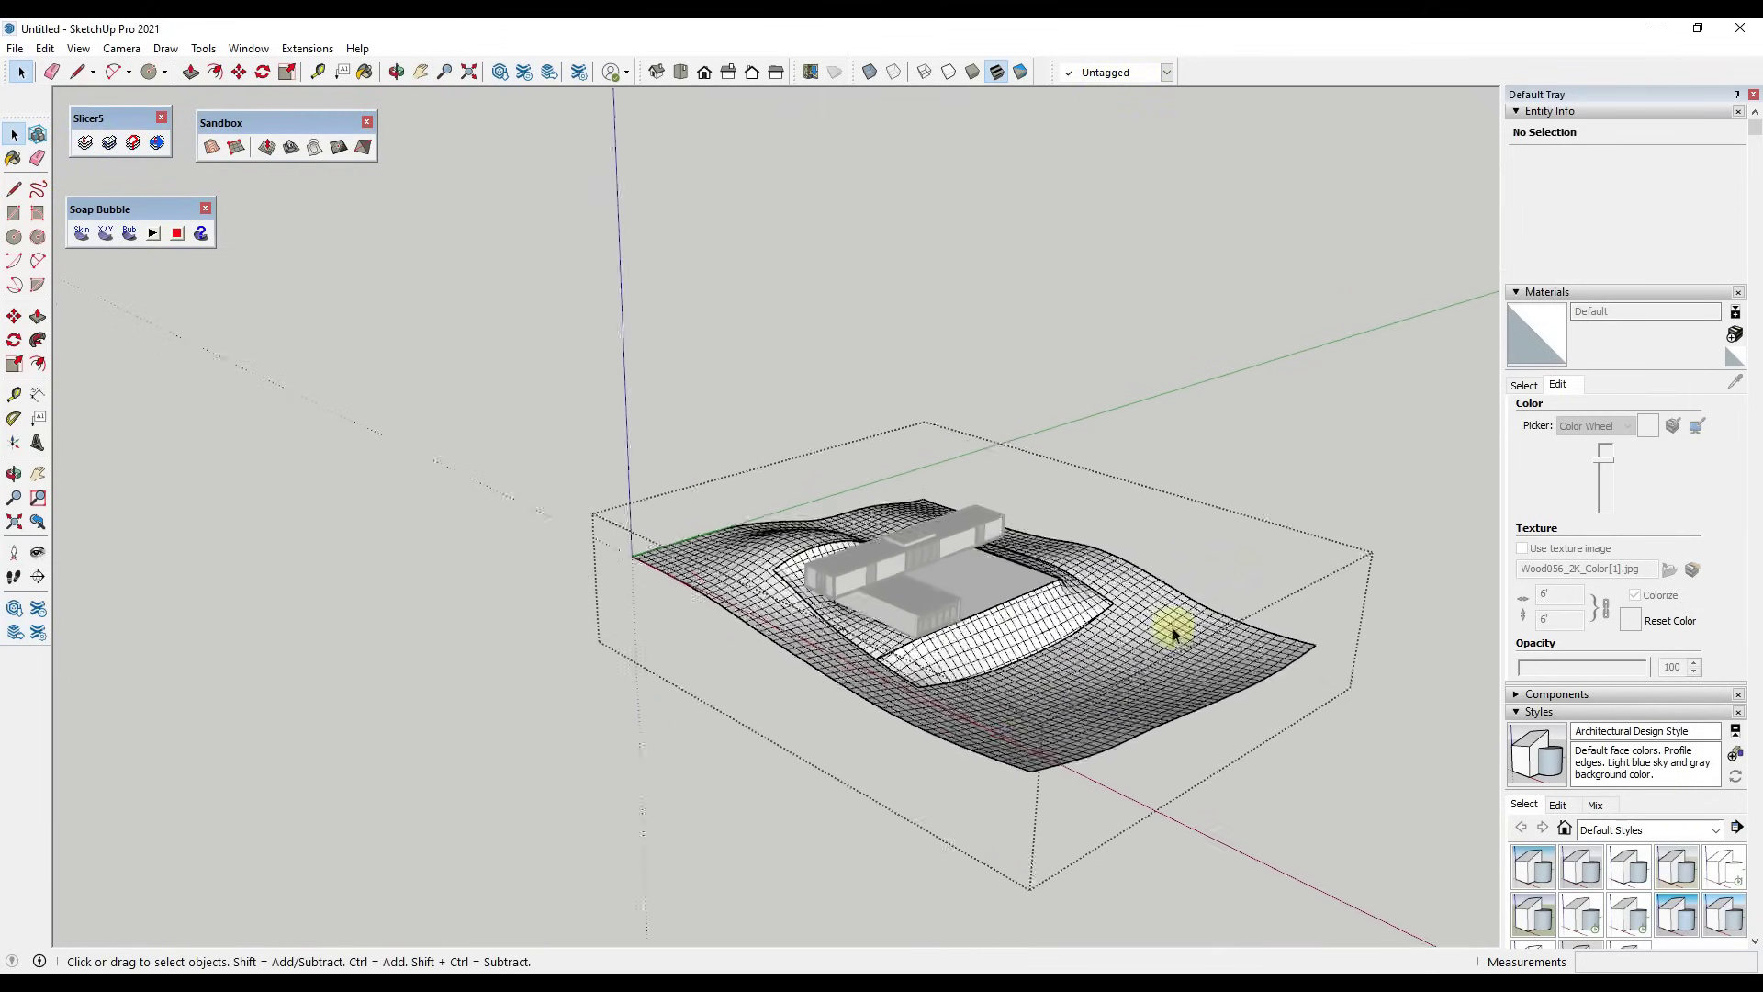
scroll(495, 553, "up", 2)
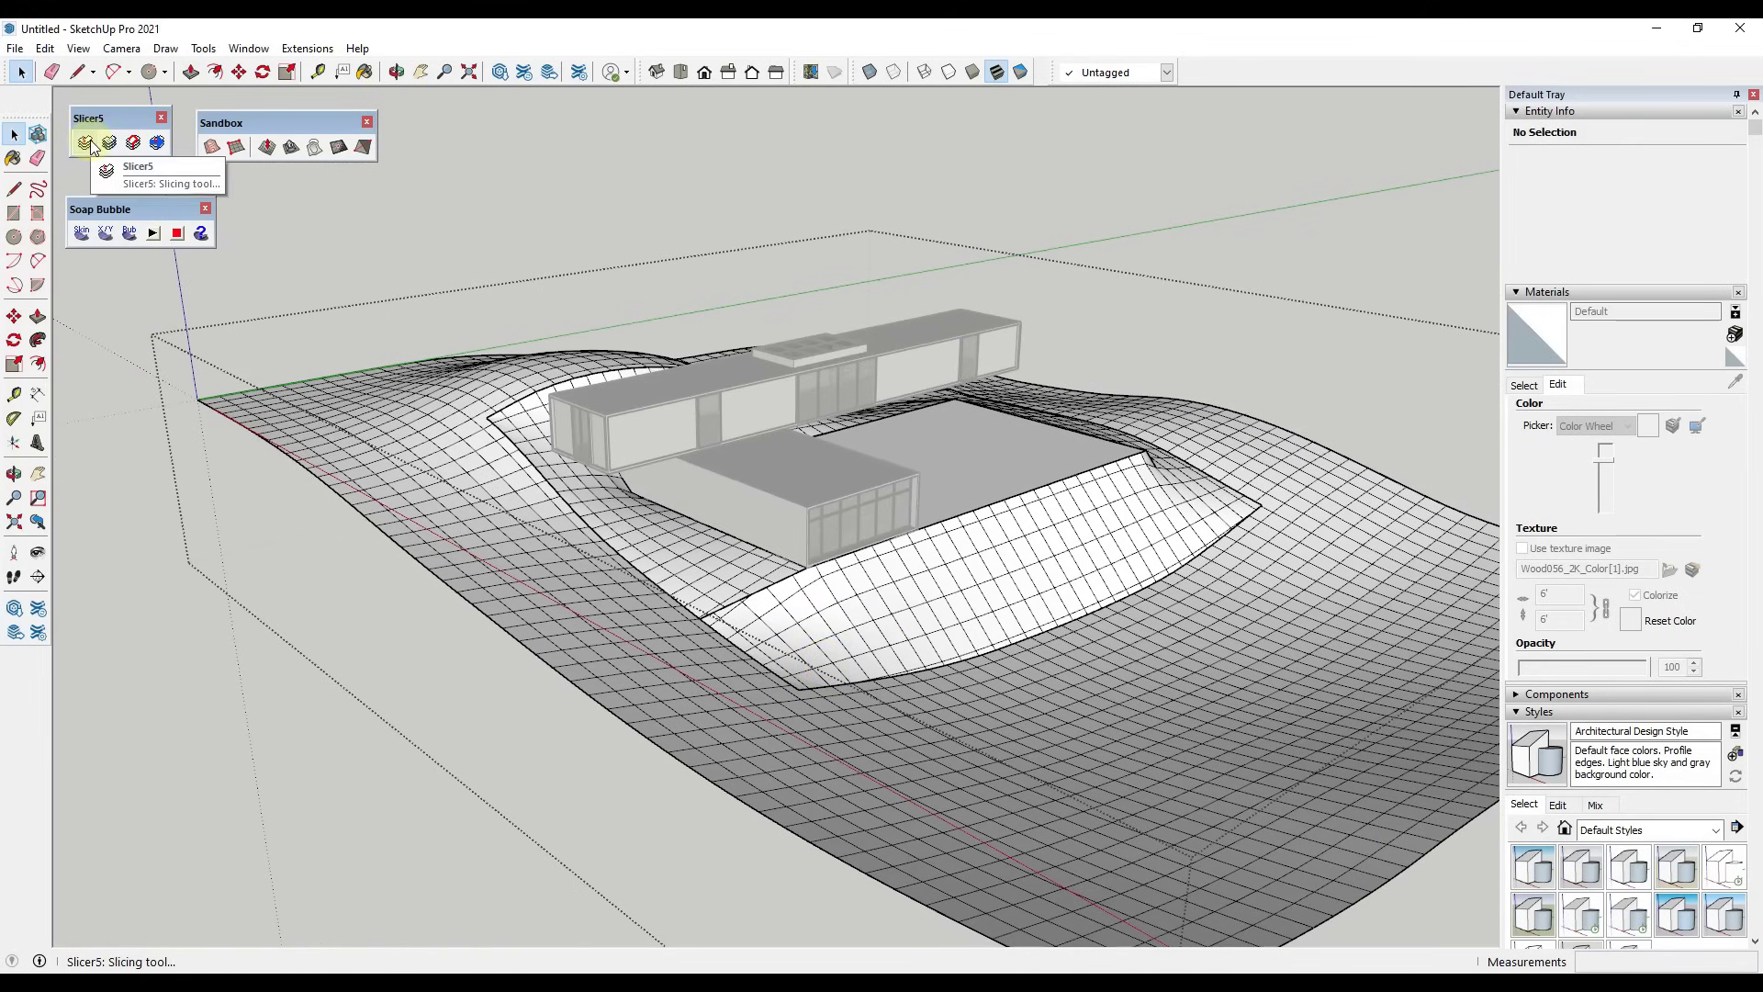
left_click(325, 623)
left_click(462, 505)
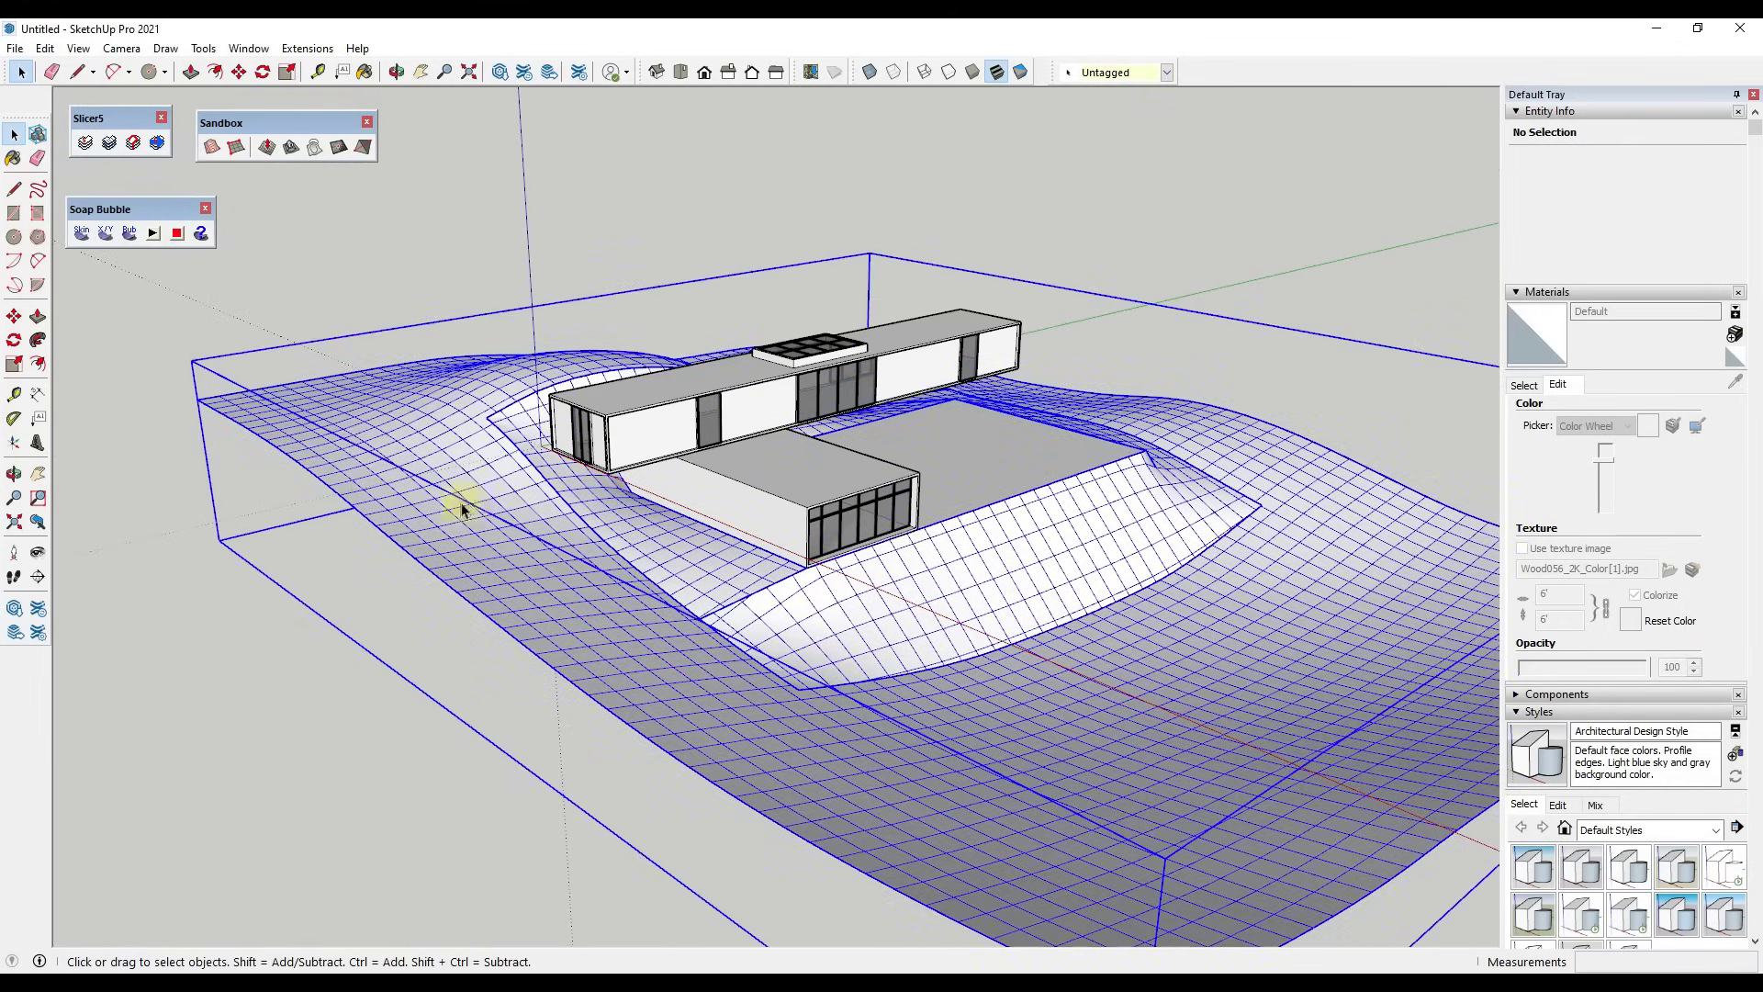
Start the Slicer5 slice on the terrain and dismiss the save-first warning with OK
left_click(86, 142)
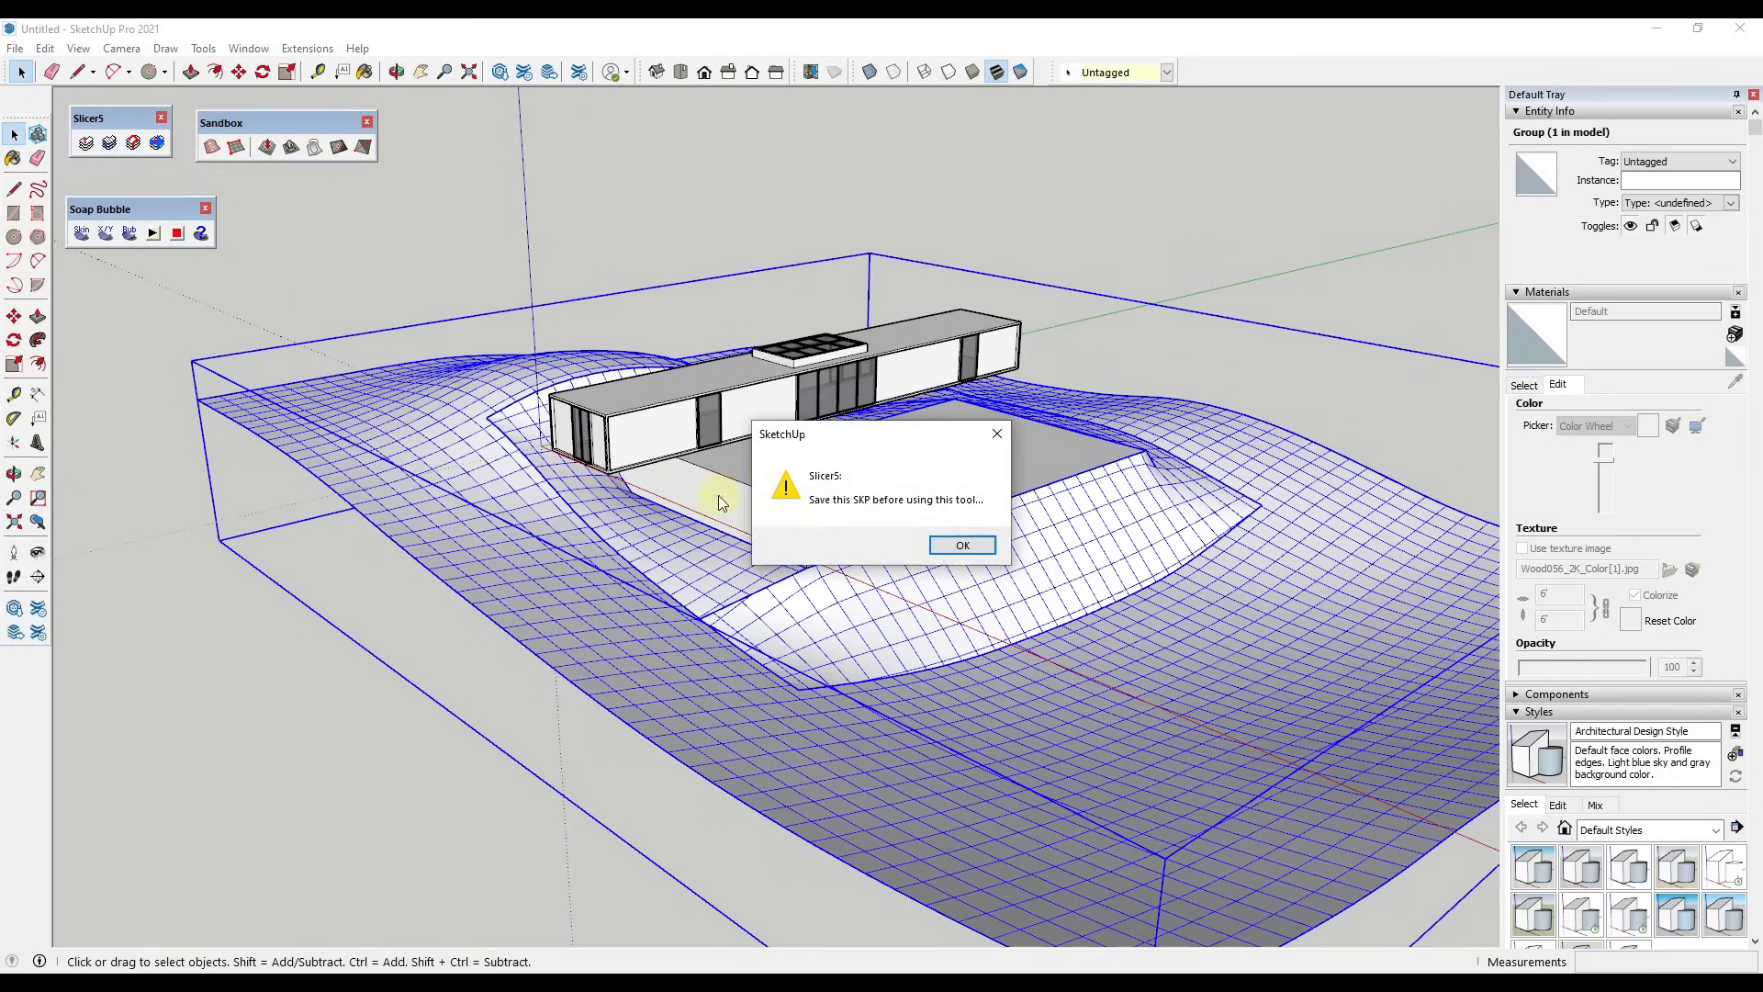
left_click(961, 547)
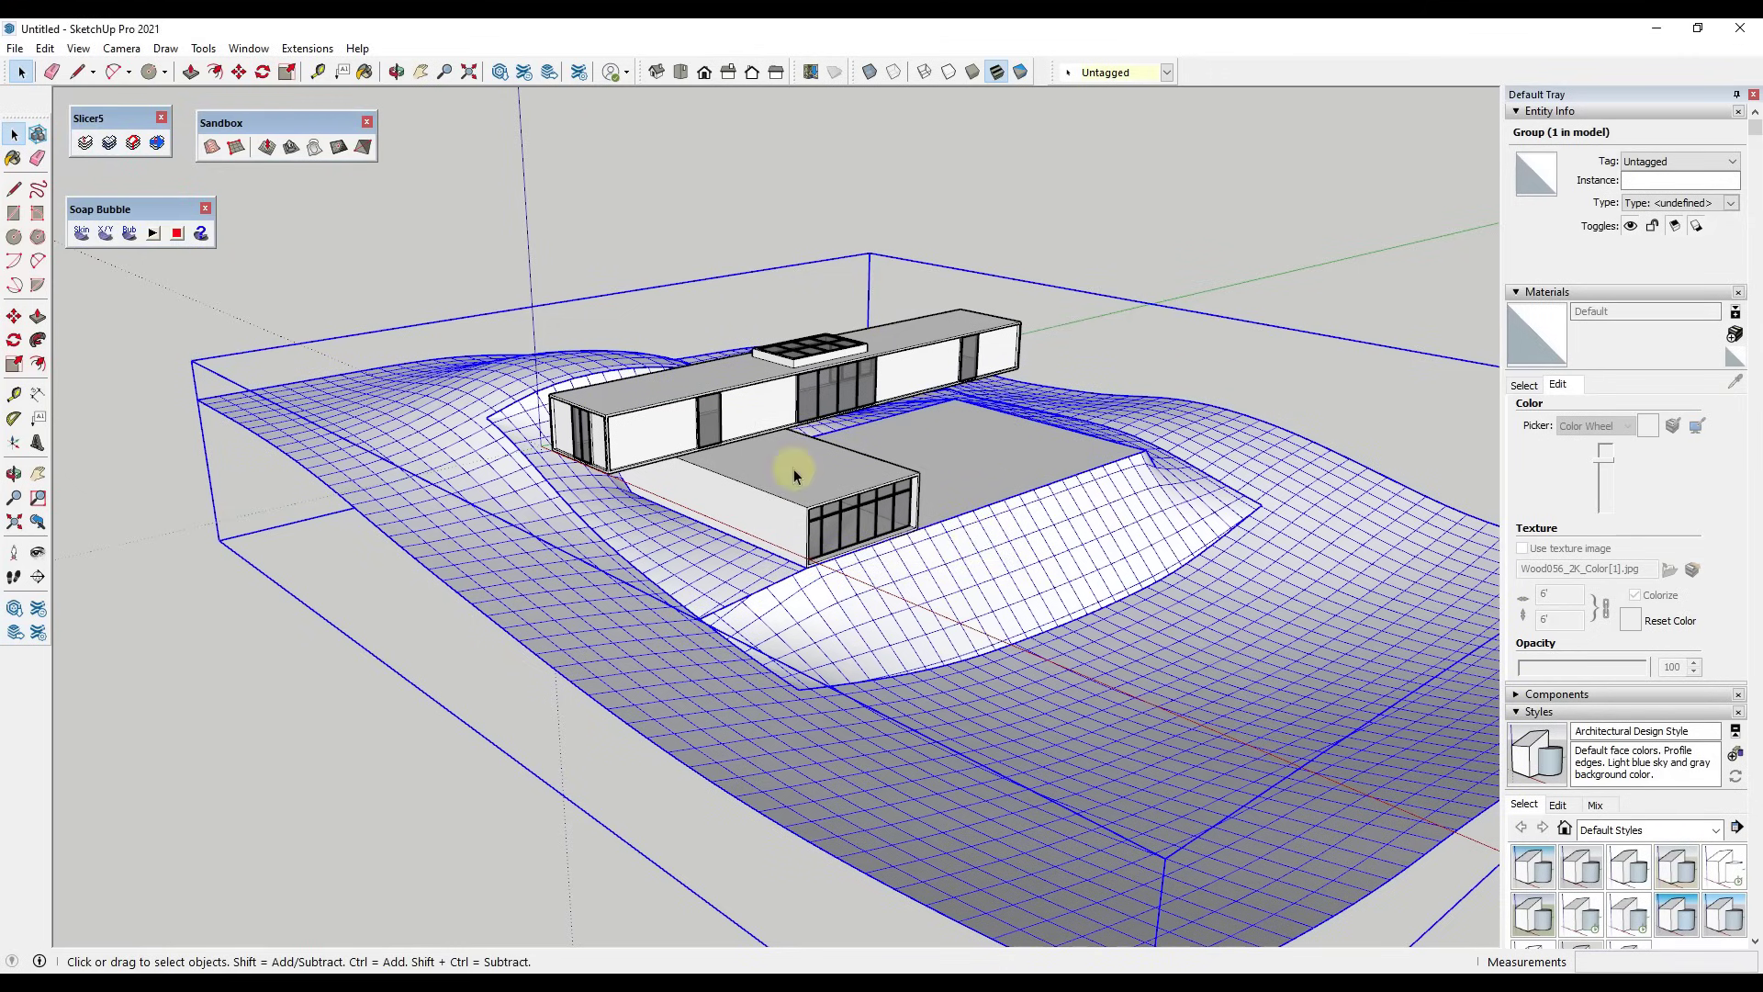
scroll(795, 470, "down", 2)
scroll(826, 374, "up", 3)
middle_click_drag(917, 508, 964, 292)
scroll(769, 441, "up", 5)
scroll(836, 456, "down", 7)
middle_click_drag(833, 462, 558, 641)
Hide the house's glass box and upper bar groups
left_click(718, 523)
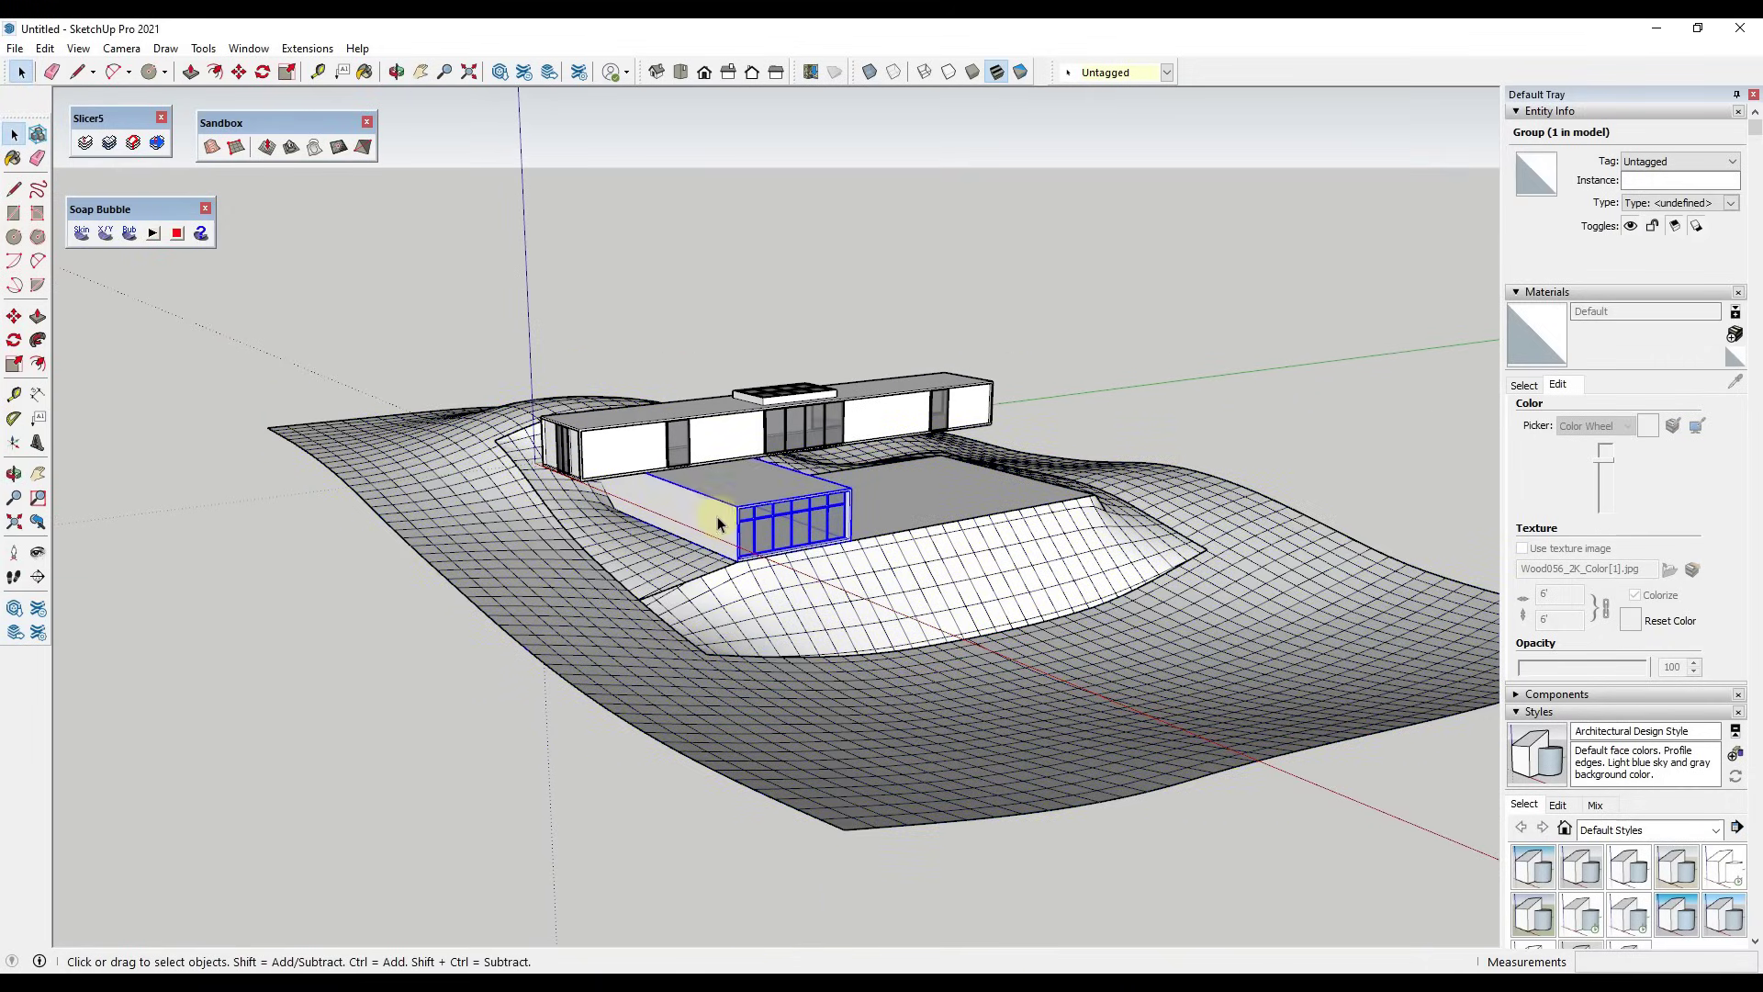
left_click(734, 442, "shift")
right_click(736, 445)
left_click(807, 505)
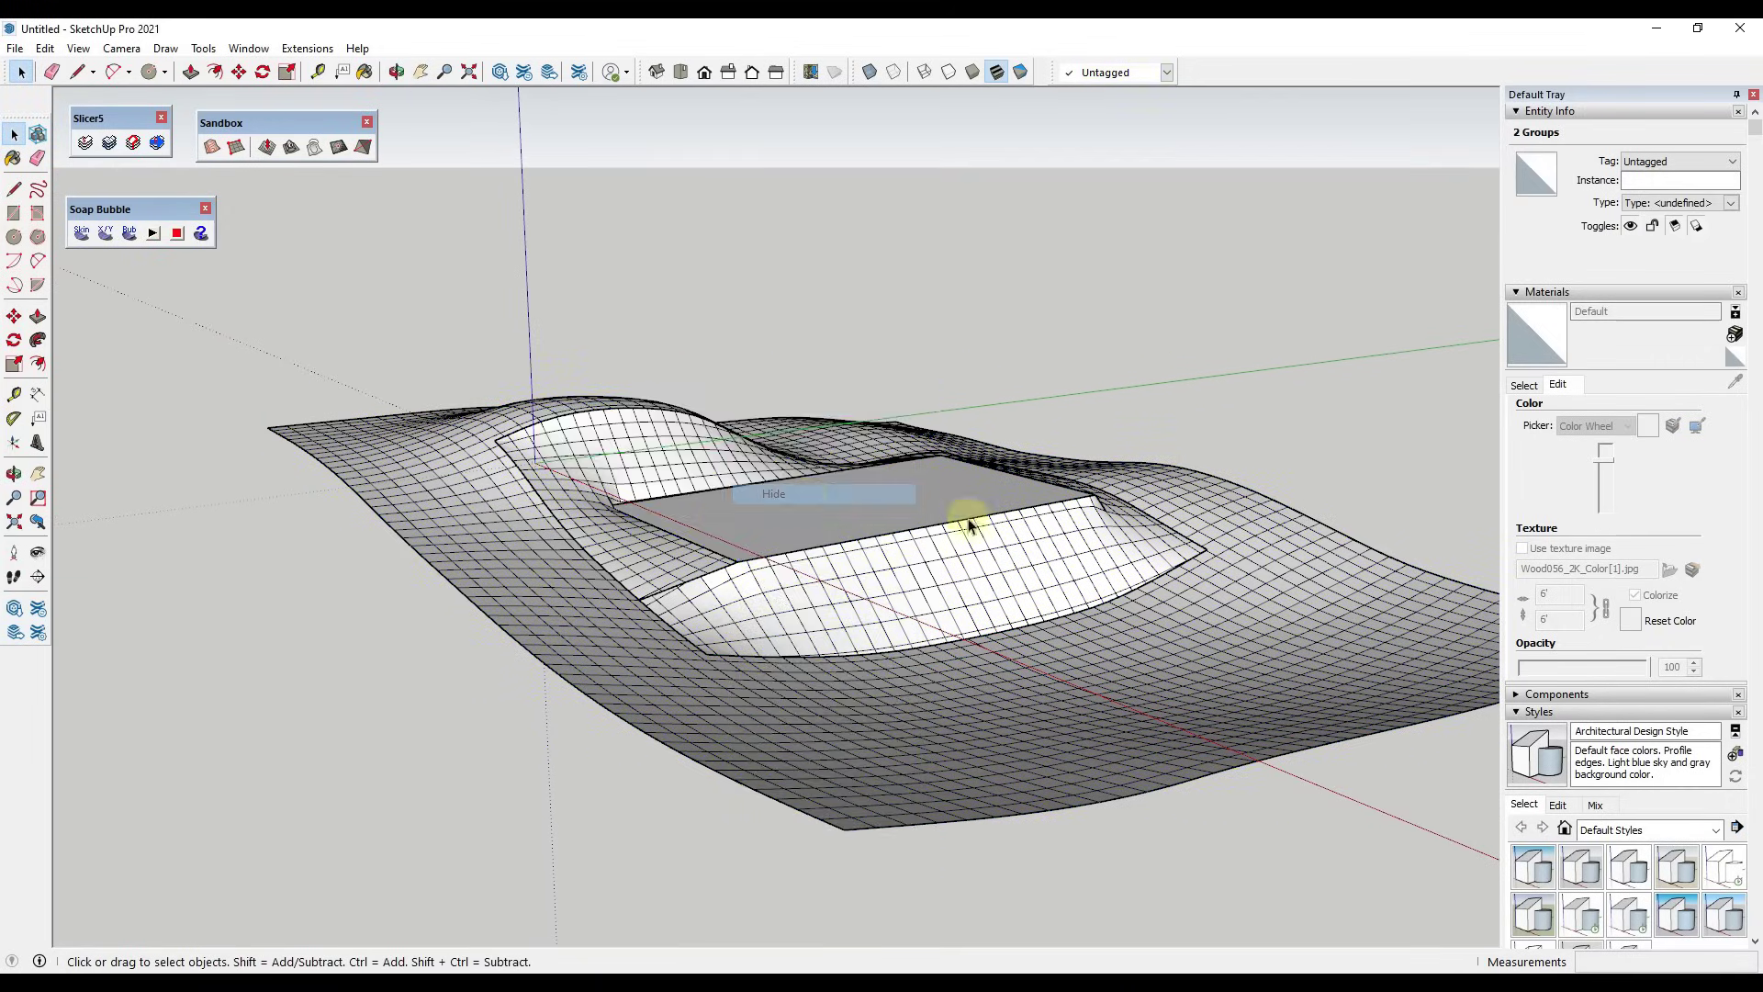
scroll(845, 503, "down", 3)
mouse_move(883, 507)
middle_mouse_down()
mouse_move(995, 642)
mouse_move(878, 516)
middle_mouse_up()
Open the terrain group, explode its geometry into loose faces, and select the flat pad
left_click(890, 520)
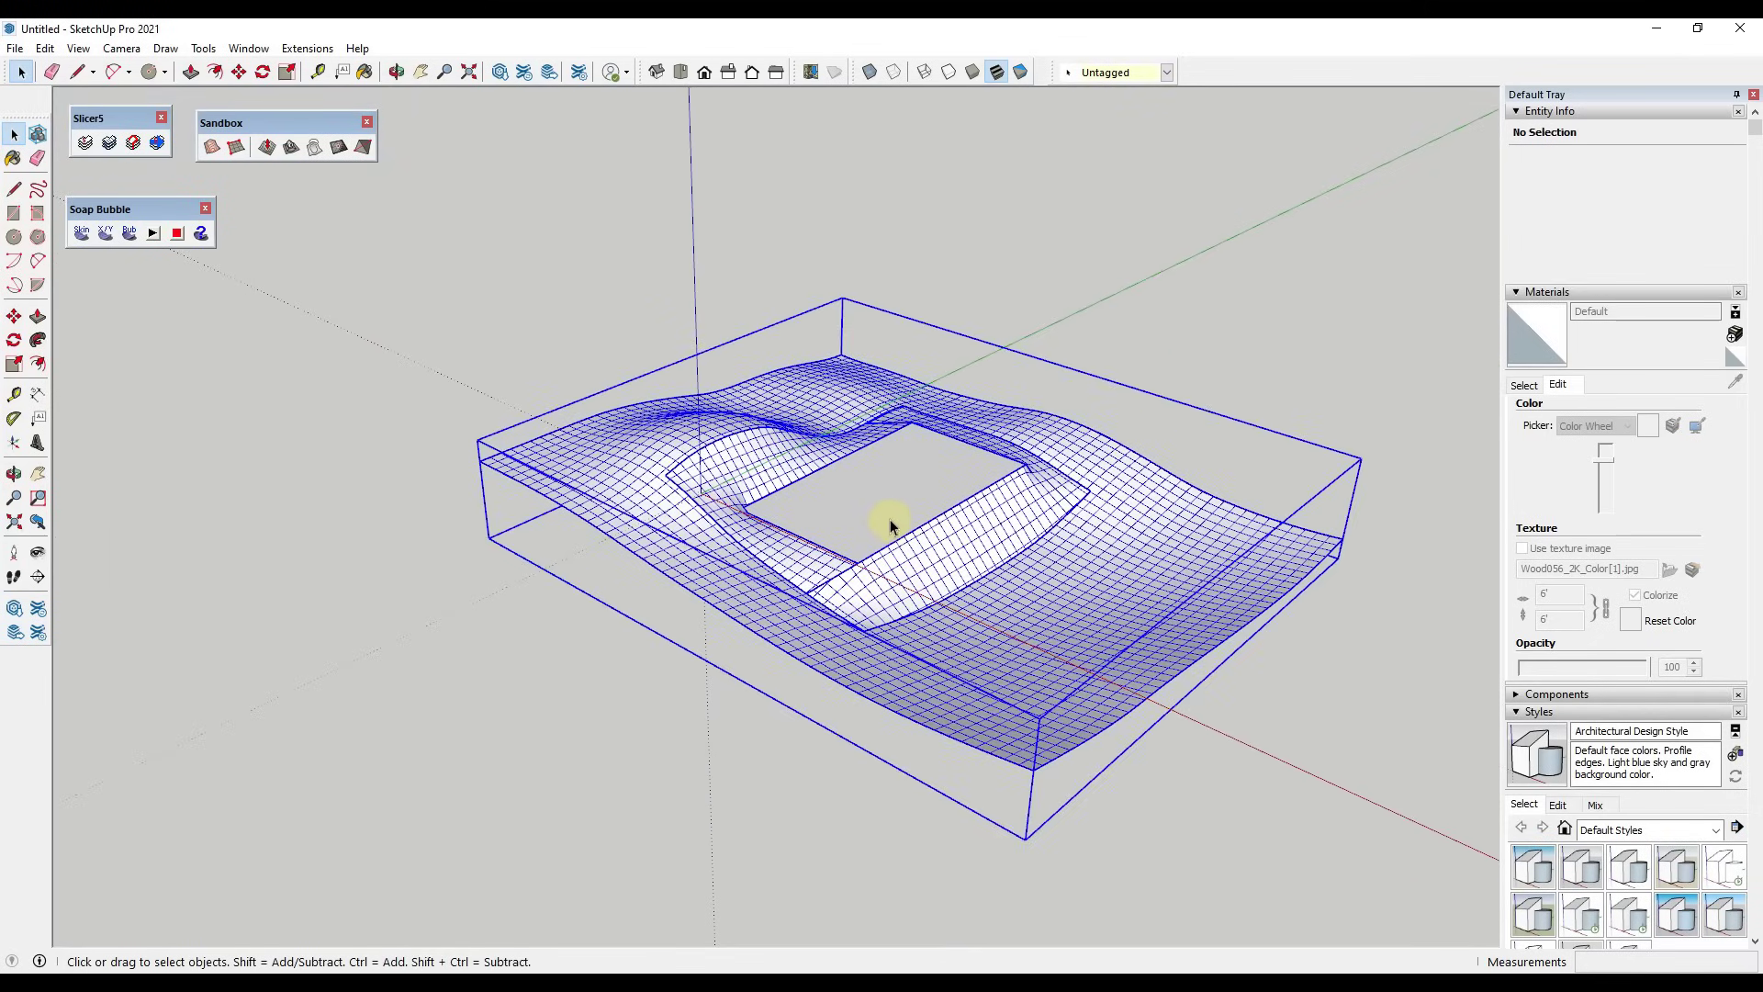
double_click(890, 515)
right_click(887, 523)
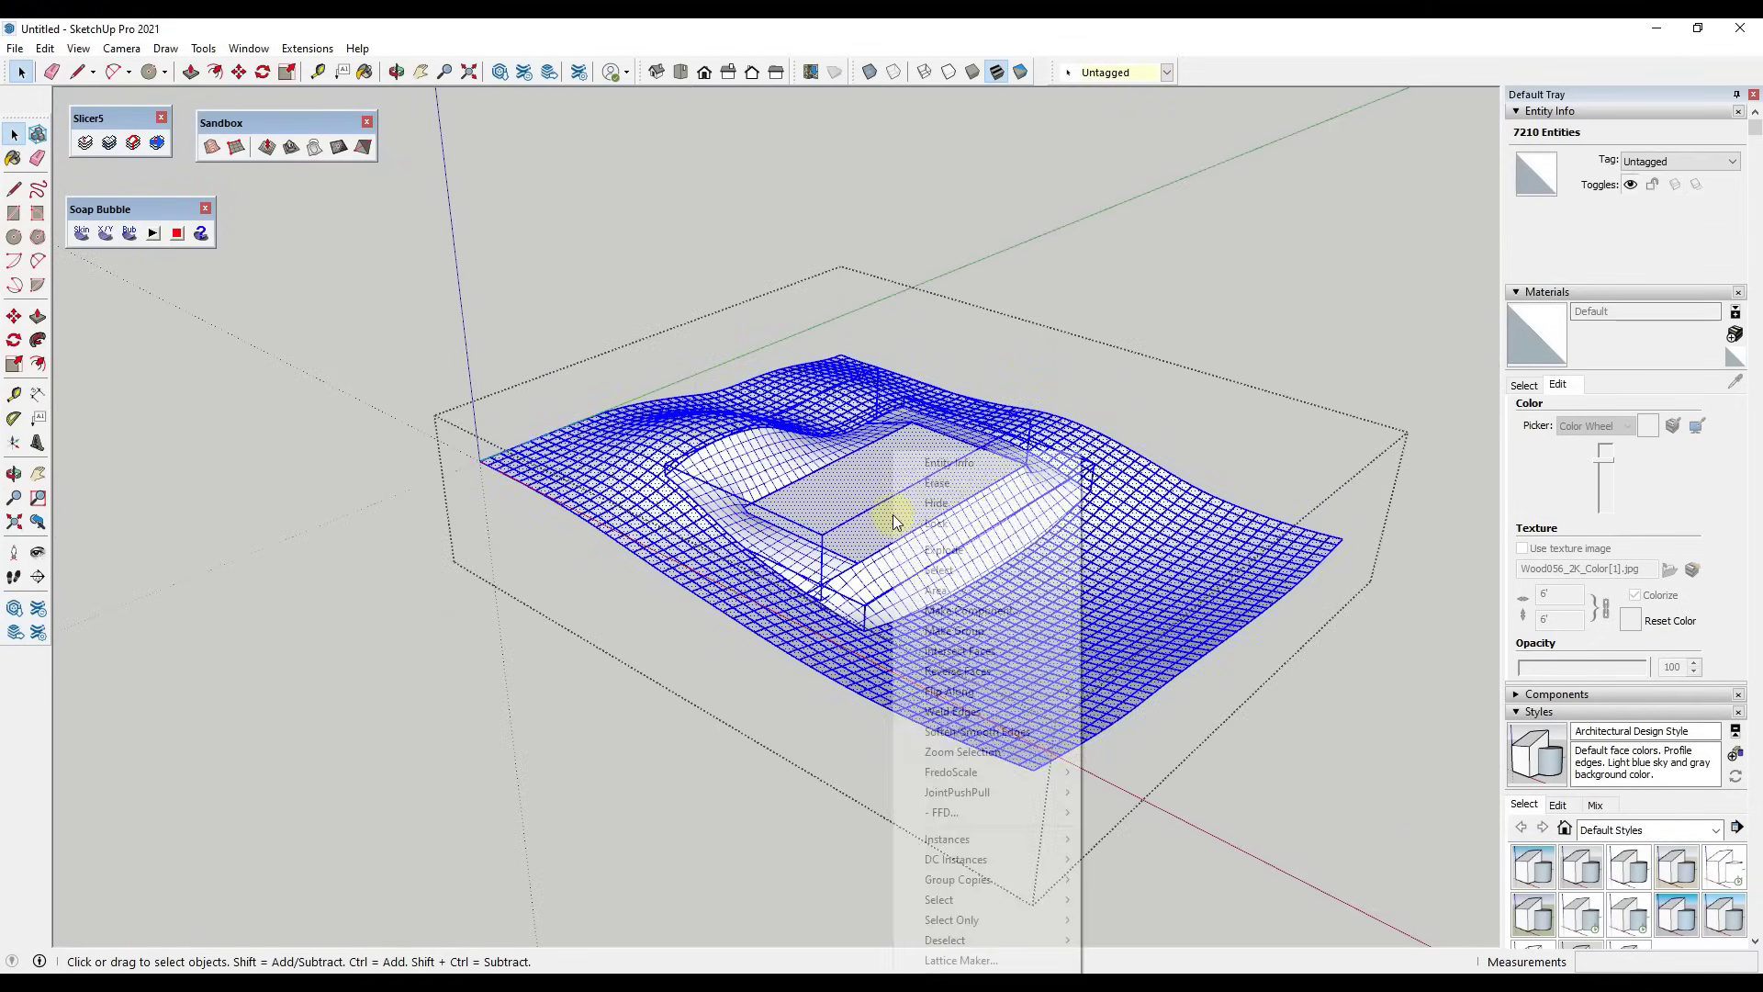
left_click(950, 556)
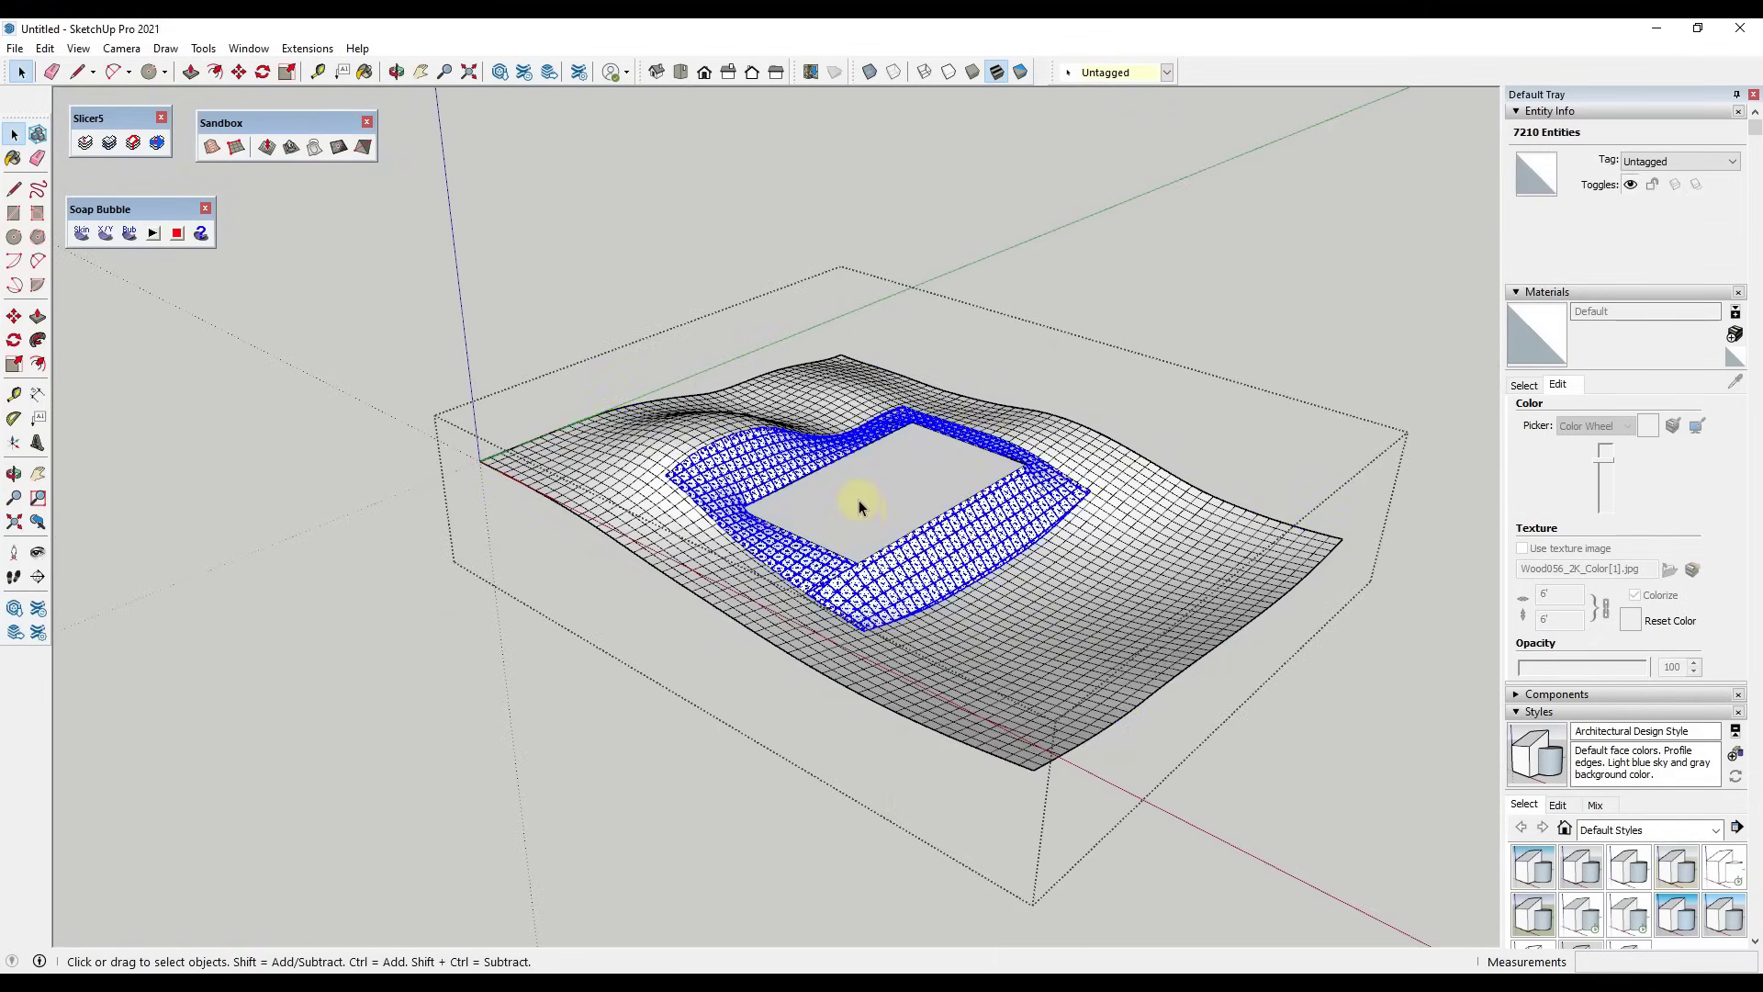
left_click(887, 509)
left_click(938, 540)
triple_click(939, 544)
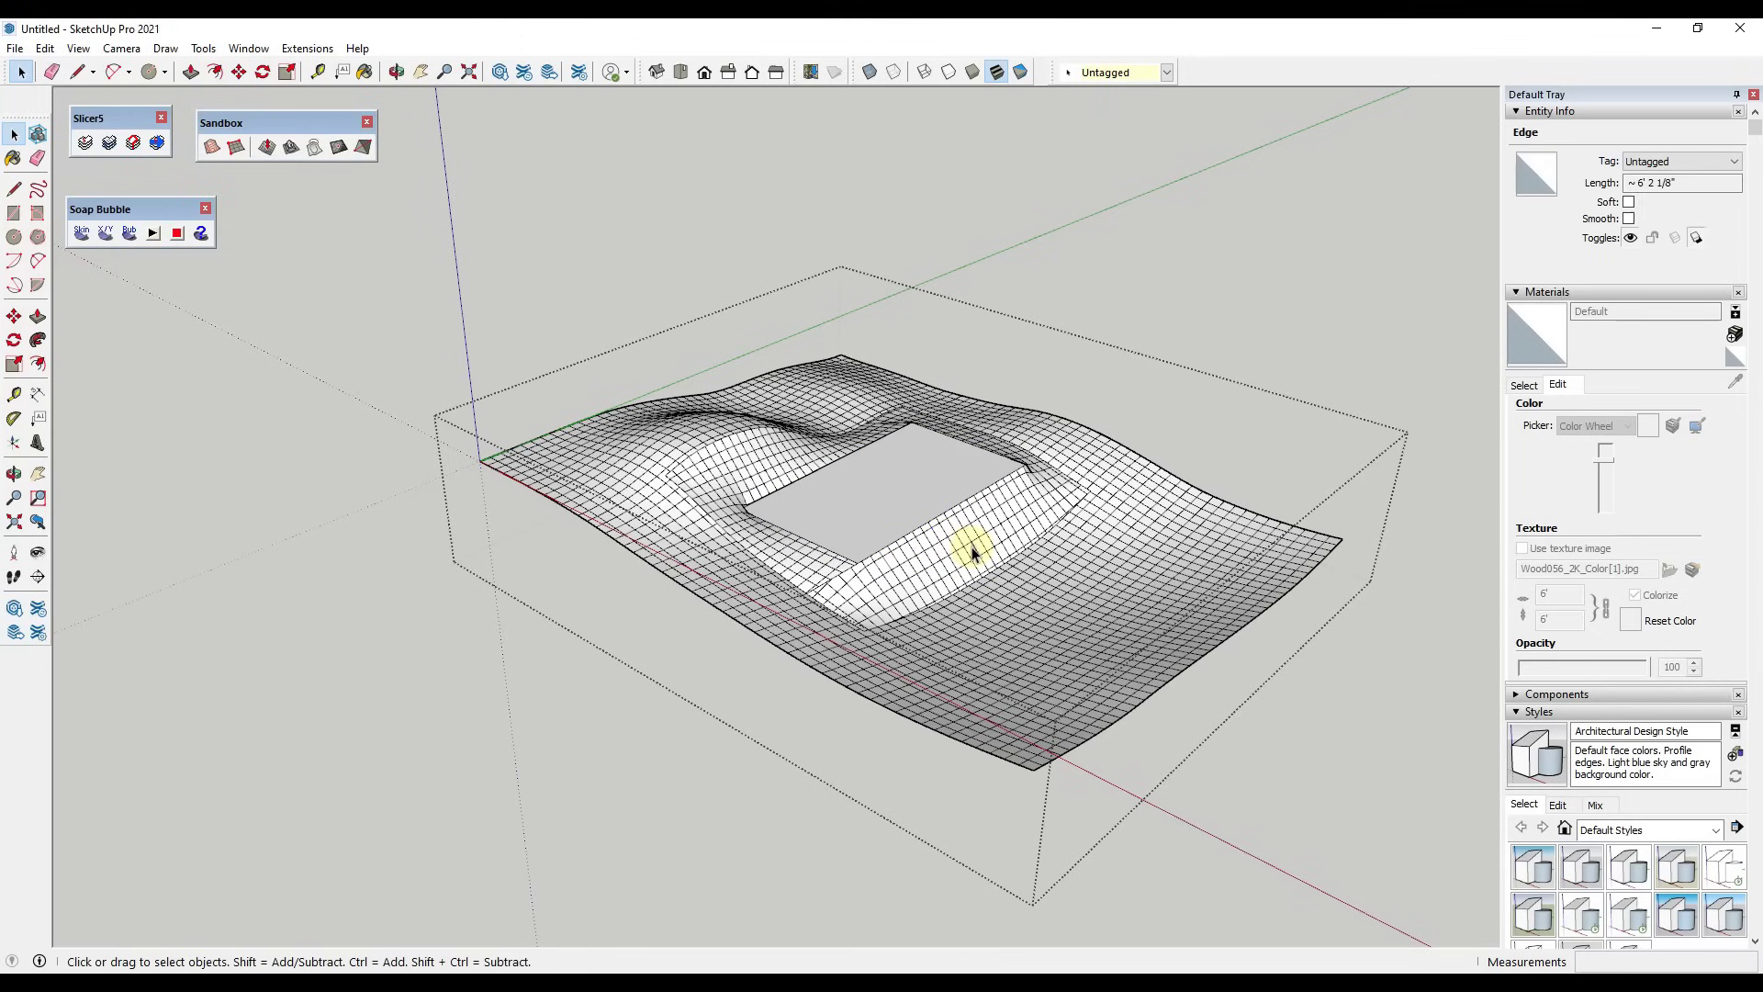
left_click(740, 525)
left_click(799, 645)
left_click(840, 505)
scroll(901, 470, "up", 2)
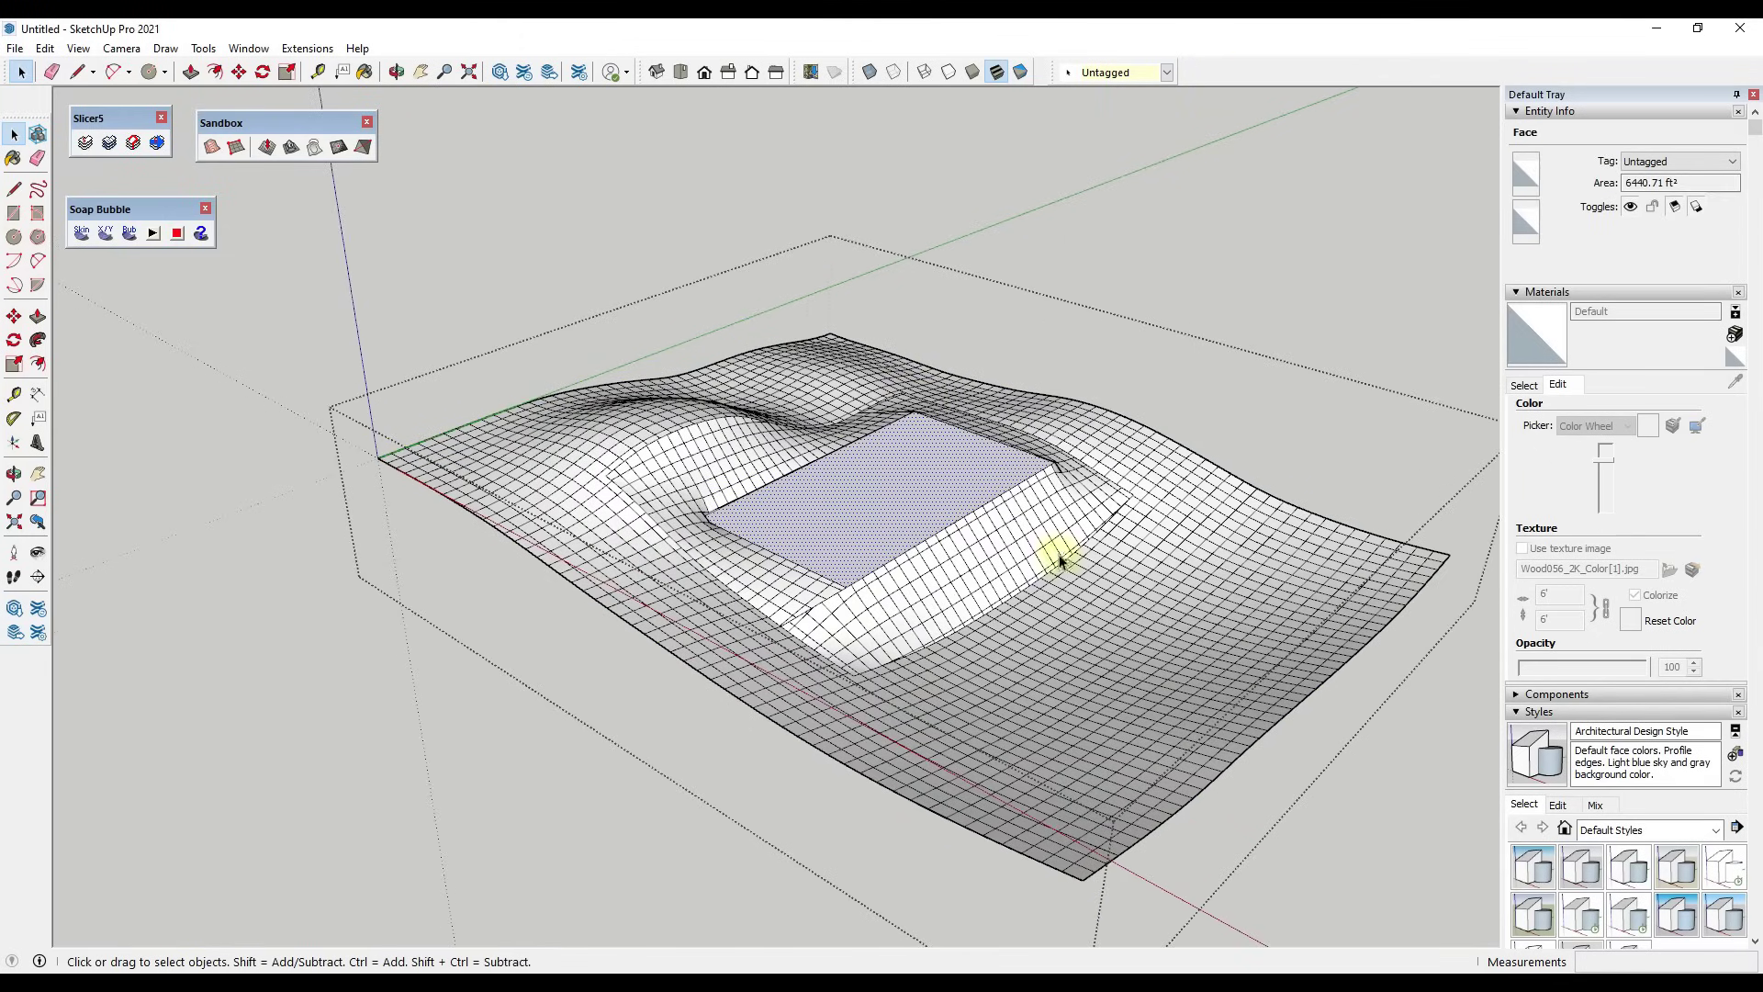
Save the model as 'Physical Model' and enable the Fredo6_JointPushPull toolbar
left_click(14, 48)
right_click(1275, 73)
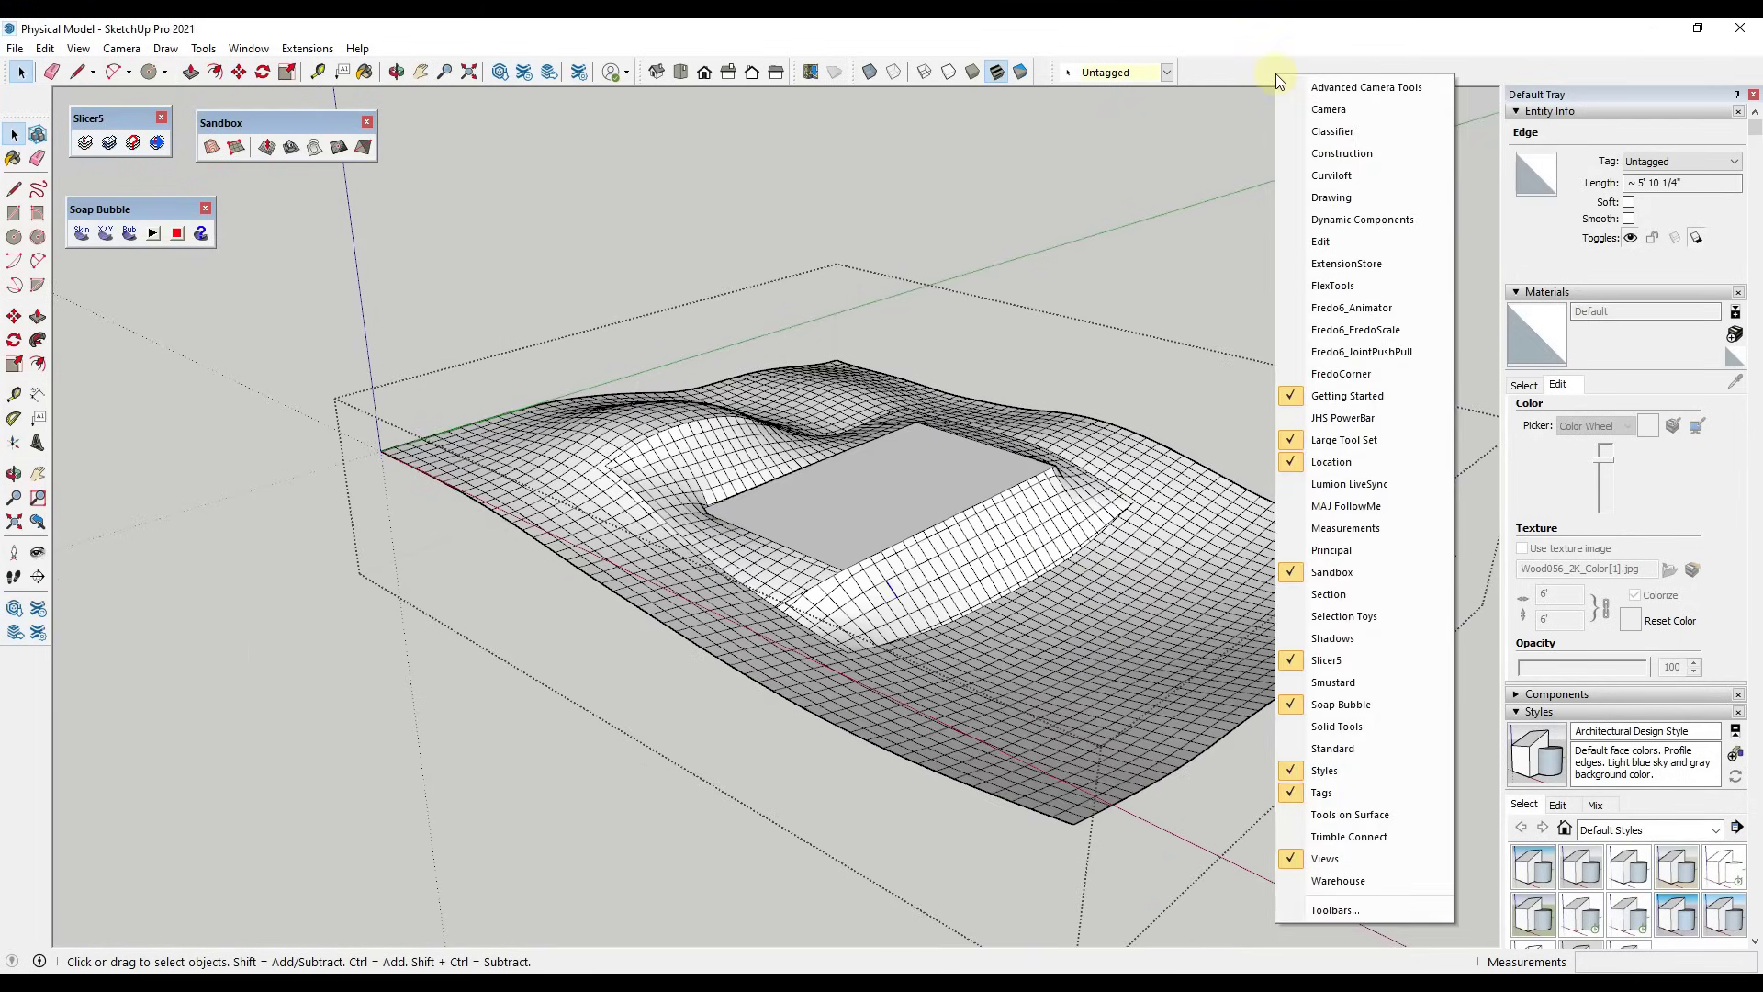
left_click(1368, 351)
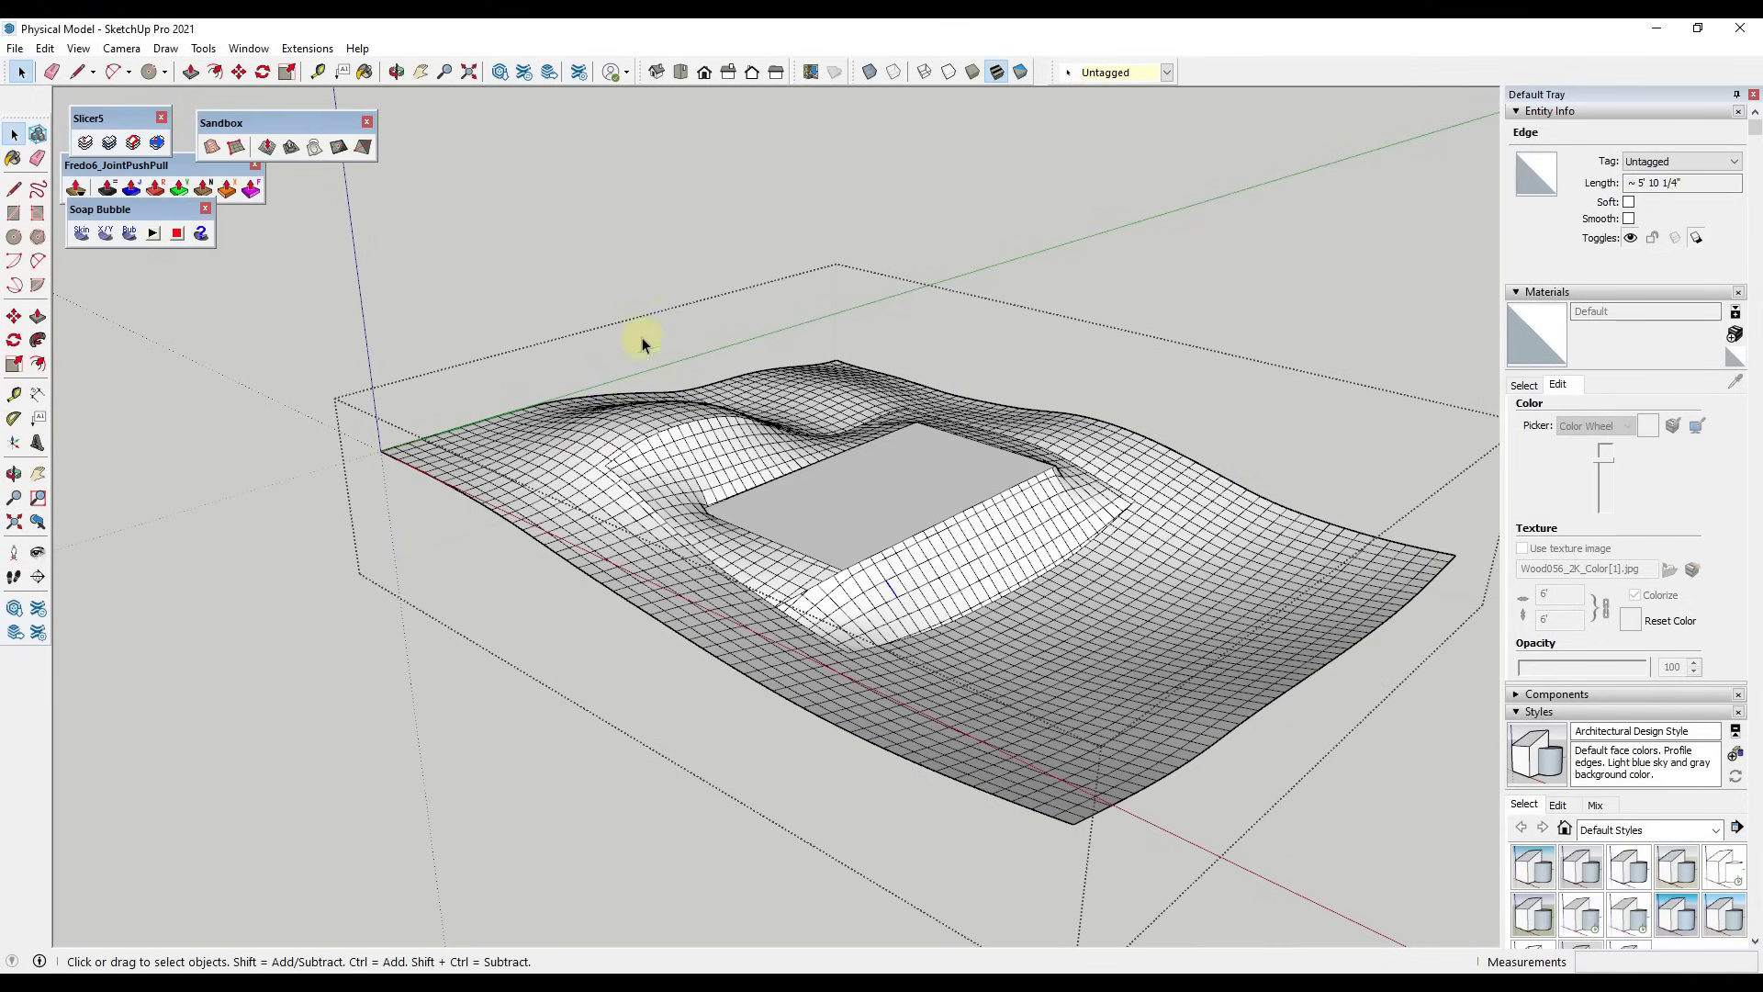
left_click_drag(129, 165, 344, 182)
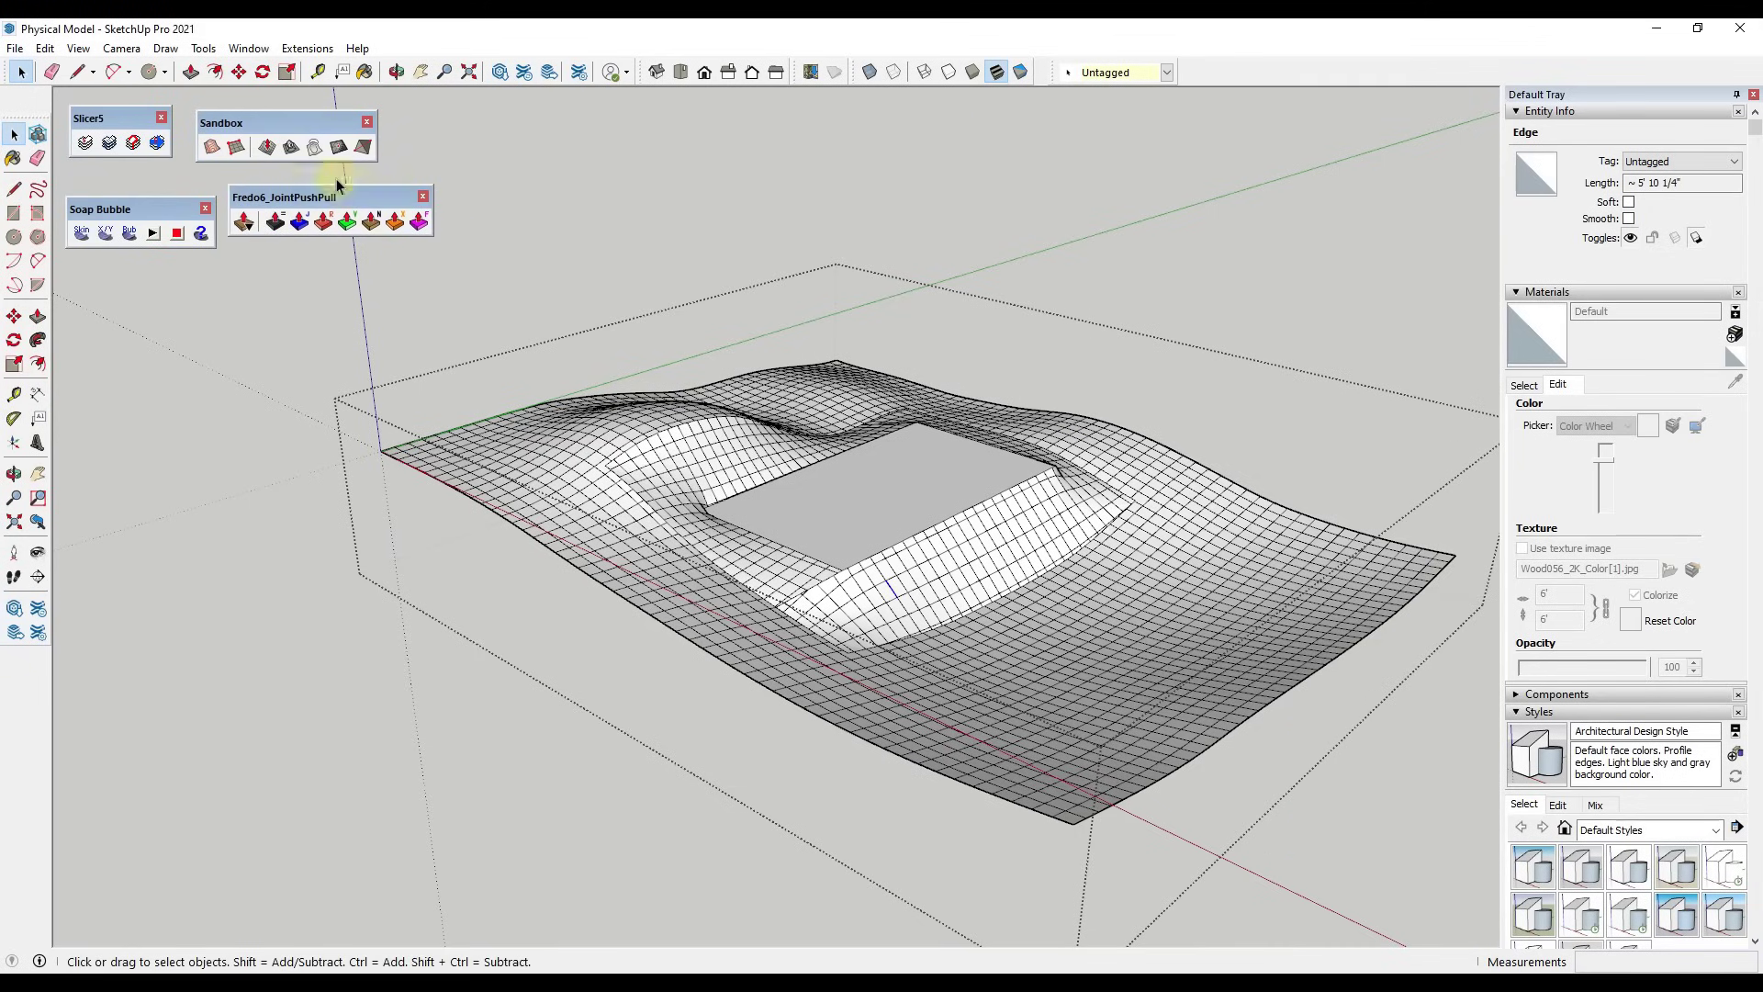
Close the Sandbox and Soap Bubble toolbars and reposition the Slicer5 toolbar
left_click_drag(293, 128, 306, 146)
left_click_drag(136, 116, 143, 134)
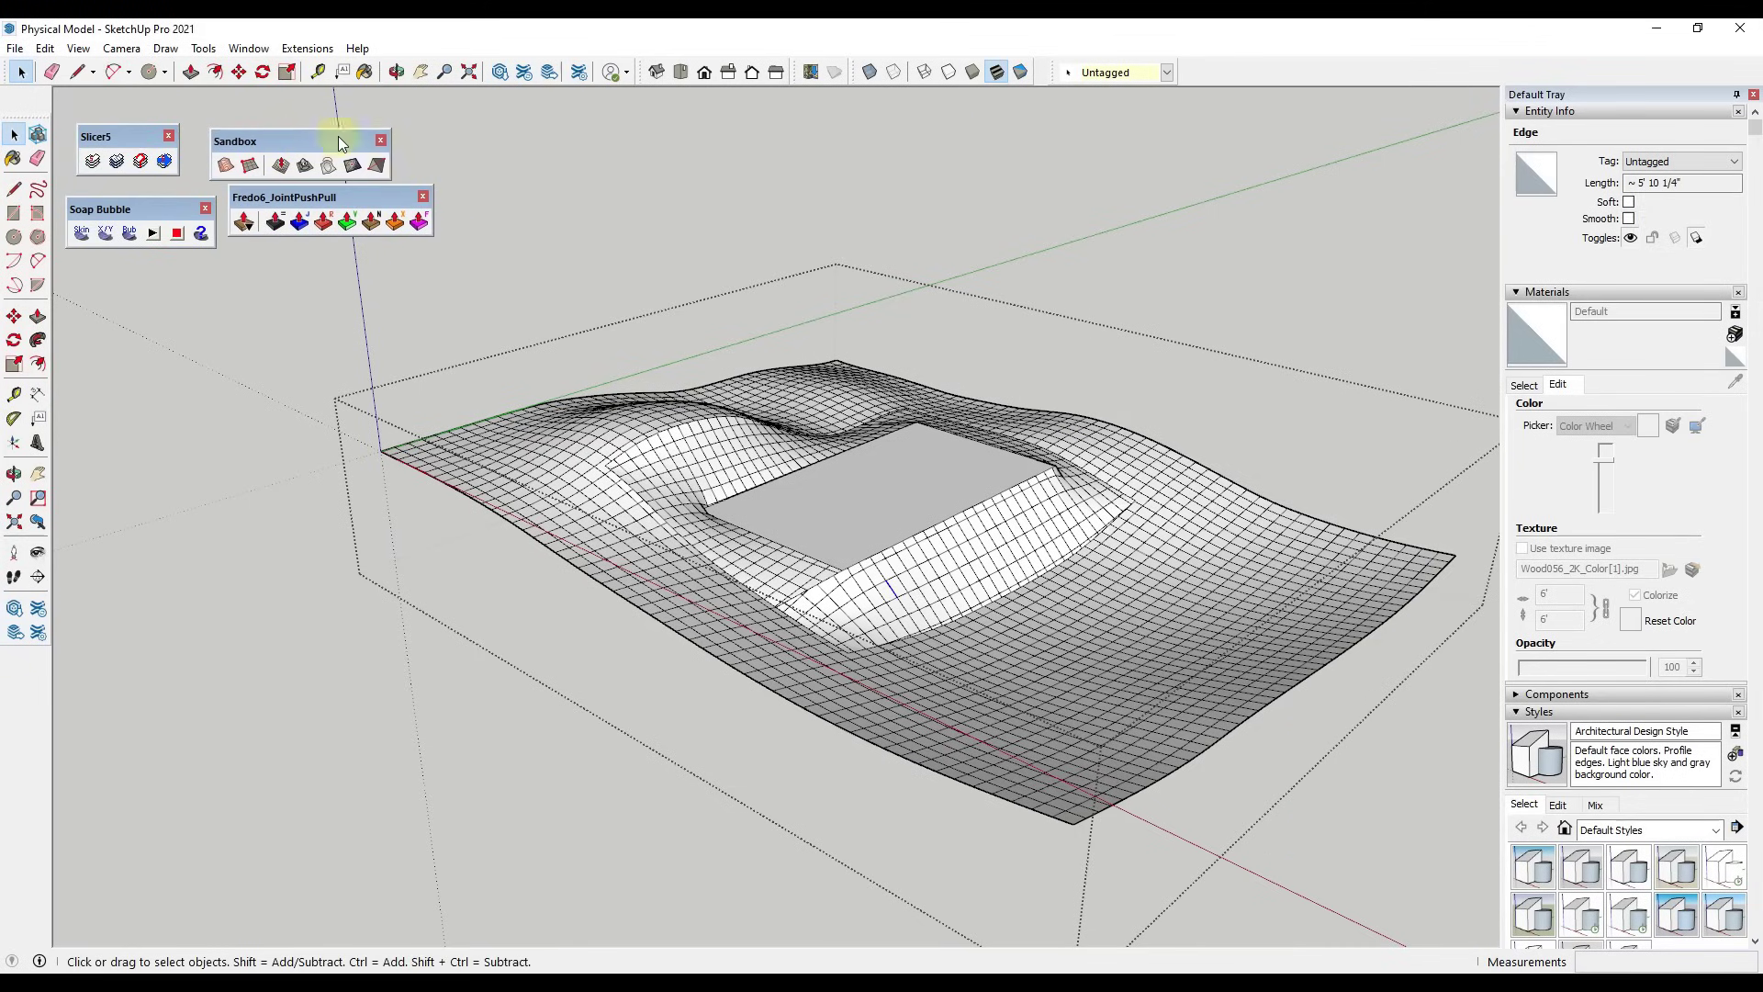
left_click(381, 139)
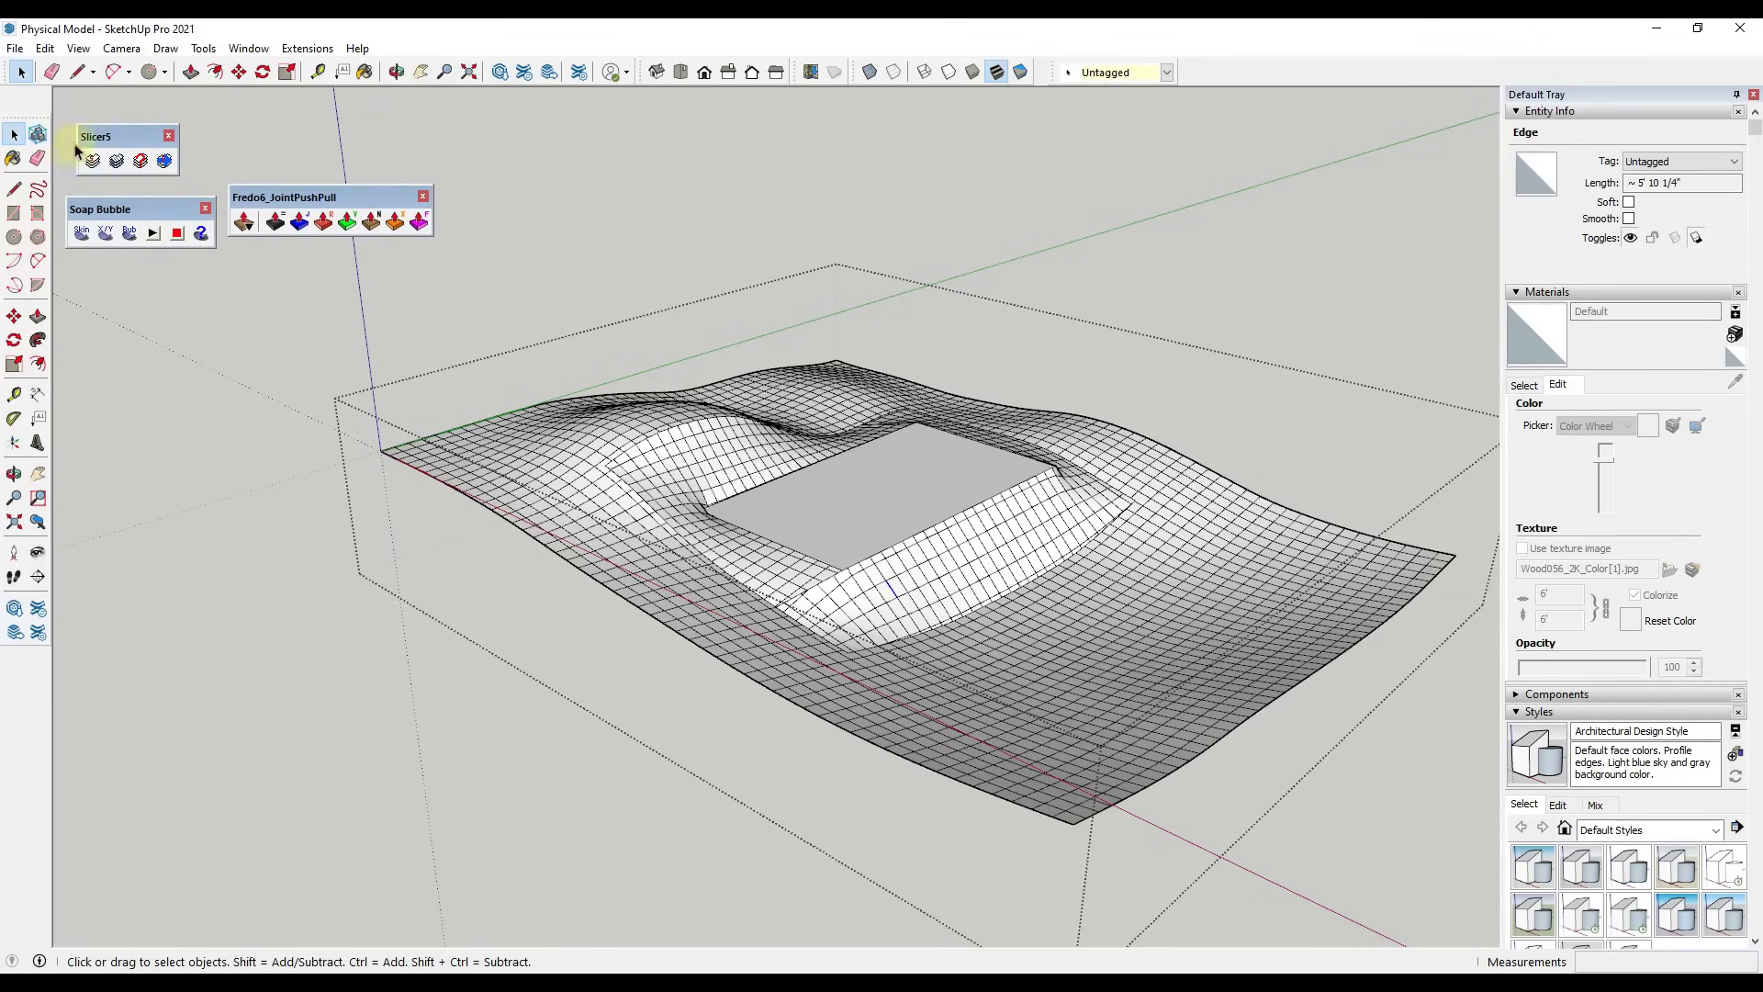
left_click(206, 208)
left_click_drag(128, 136, 133, 187)
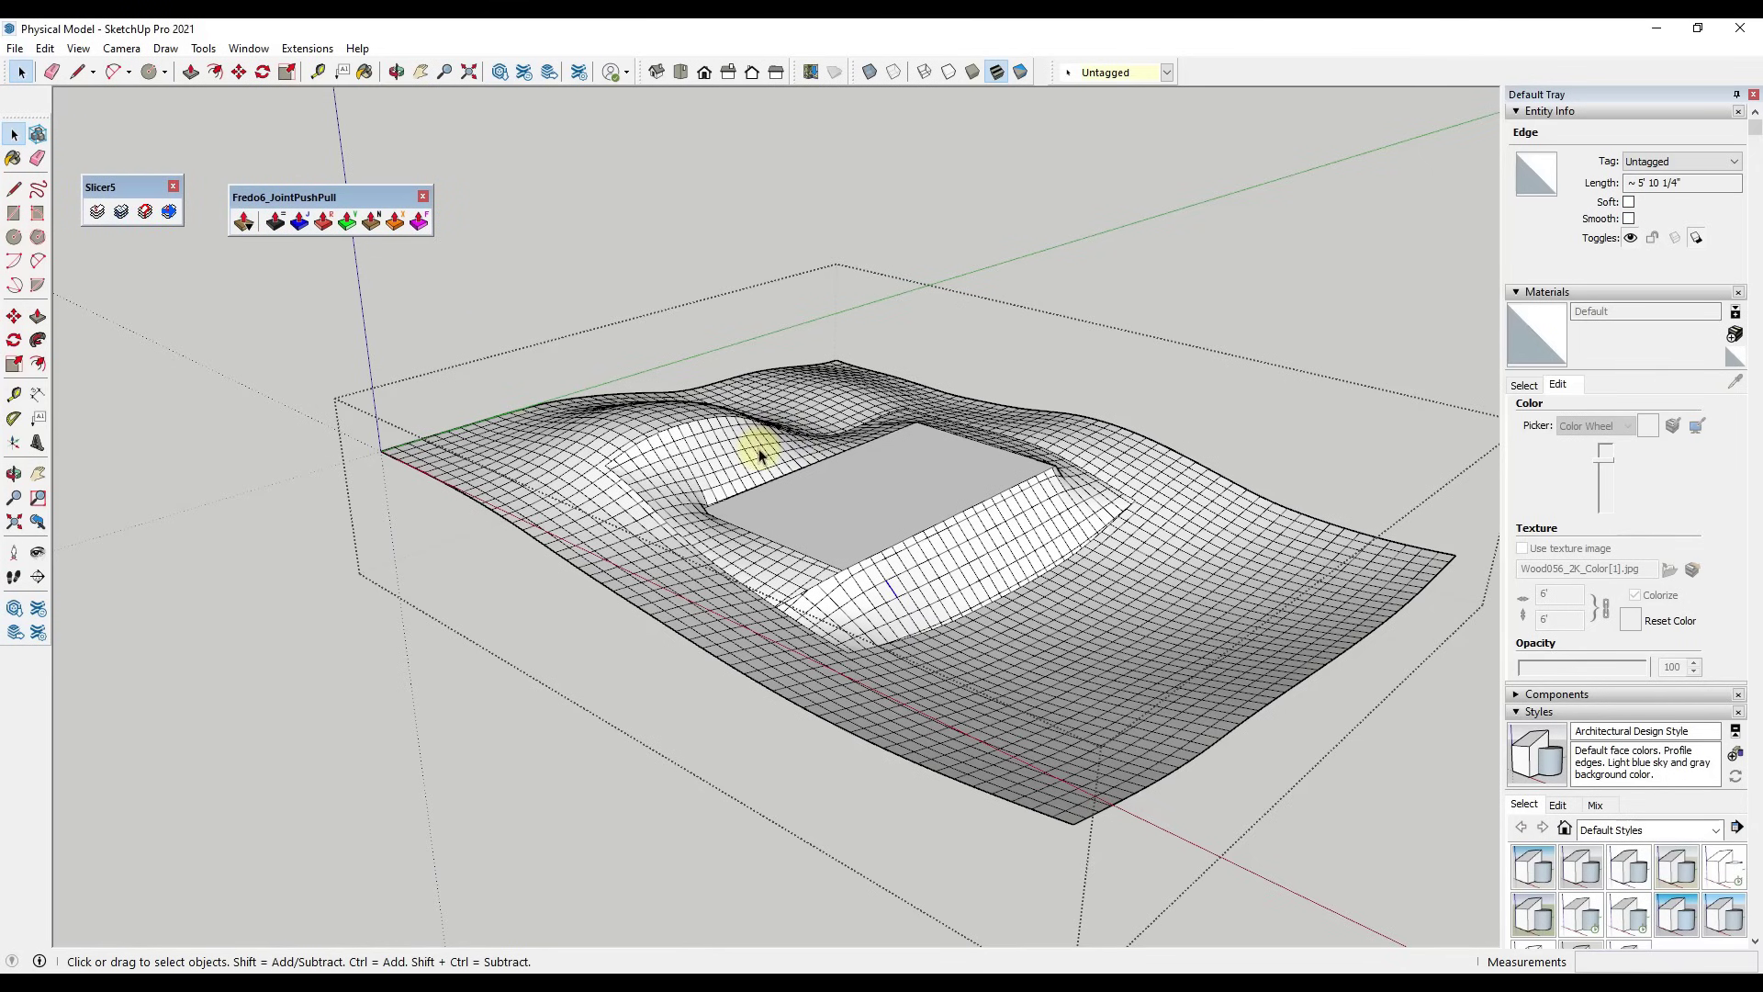
Select the whole terrain mesh and start a JointPushPull Vector push-pull with thickening turned on
triple_click(790, 496)
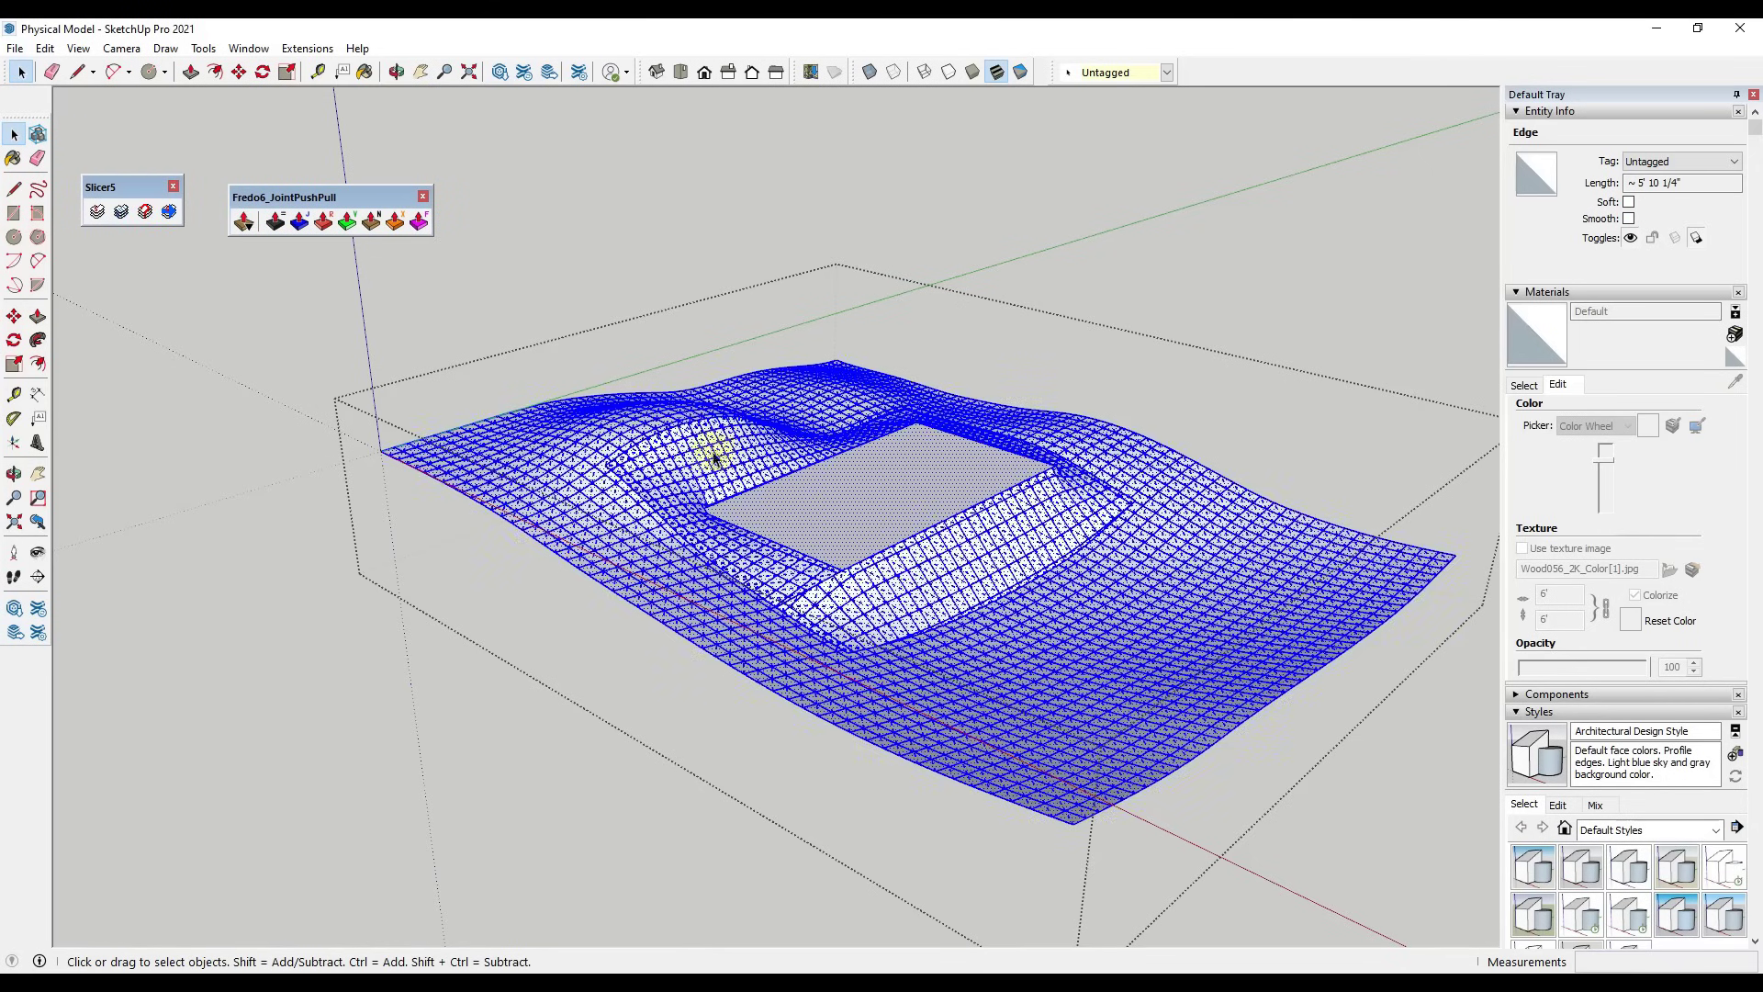
left_click(349, 229)
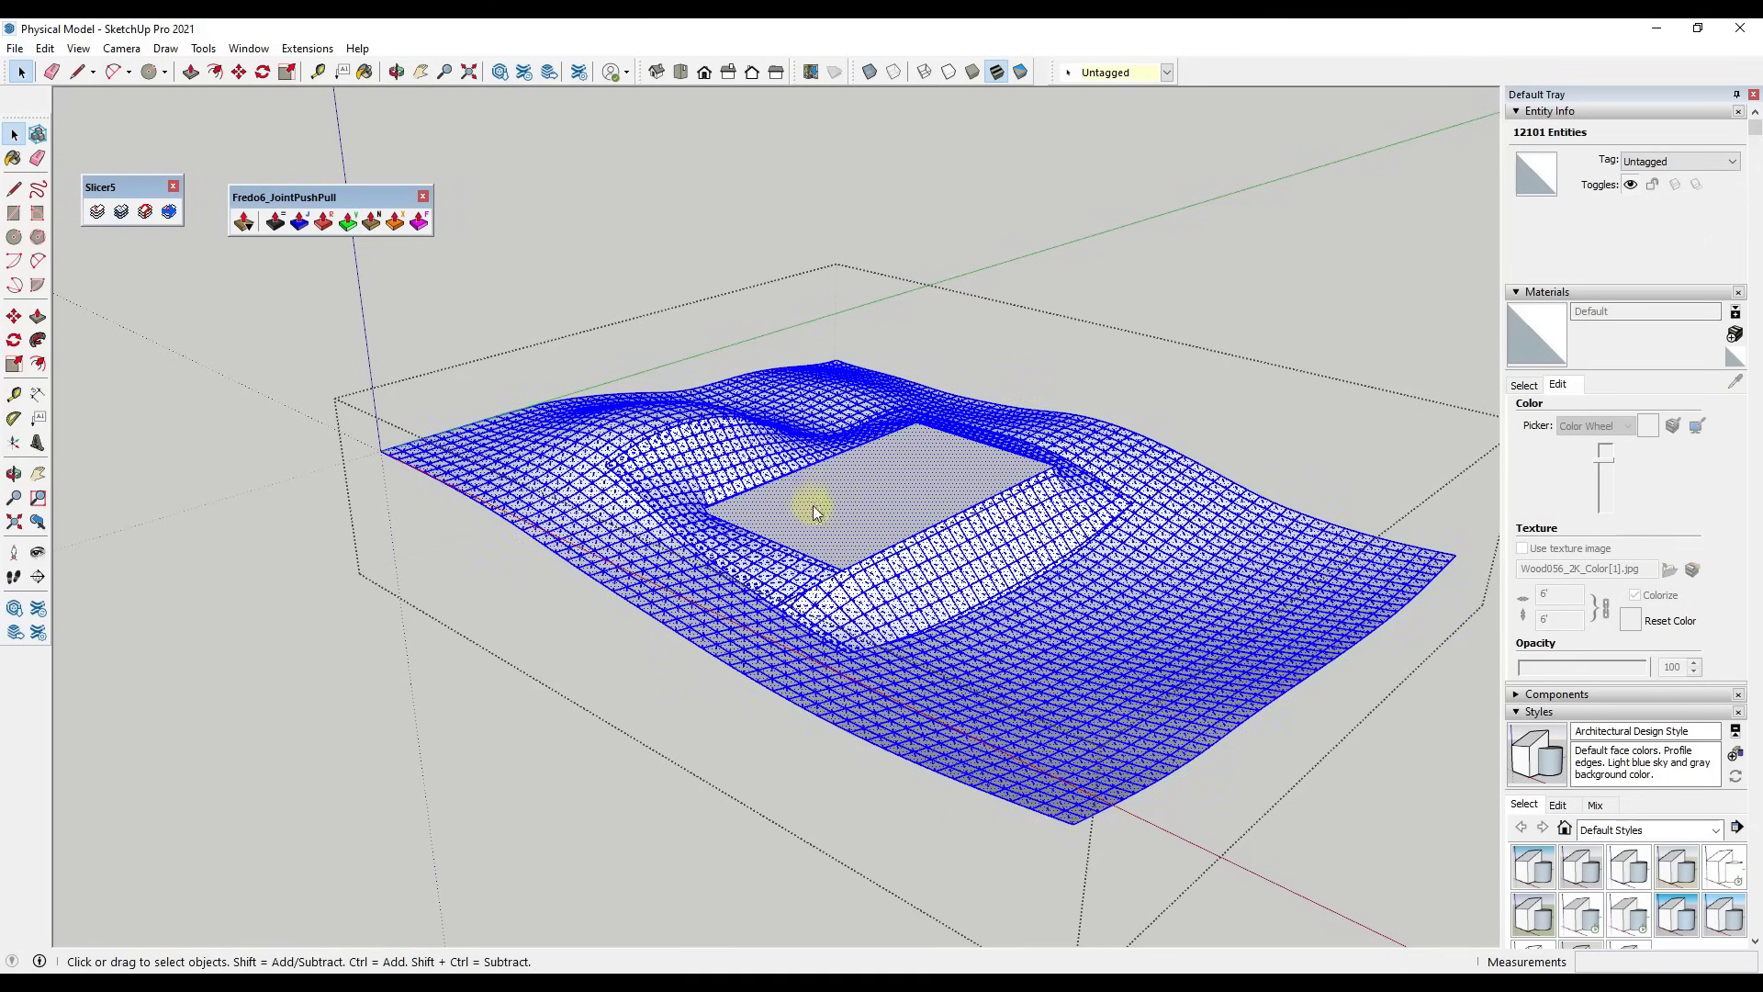
left_click(347, 224)
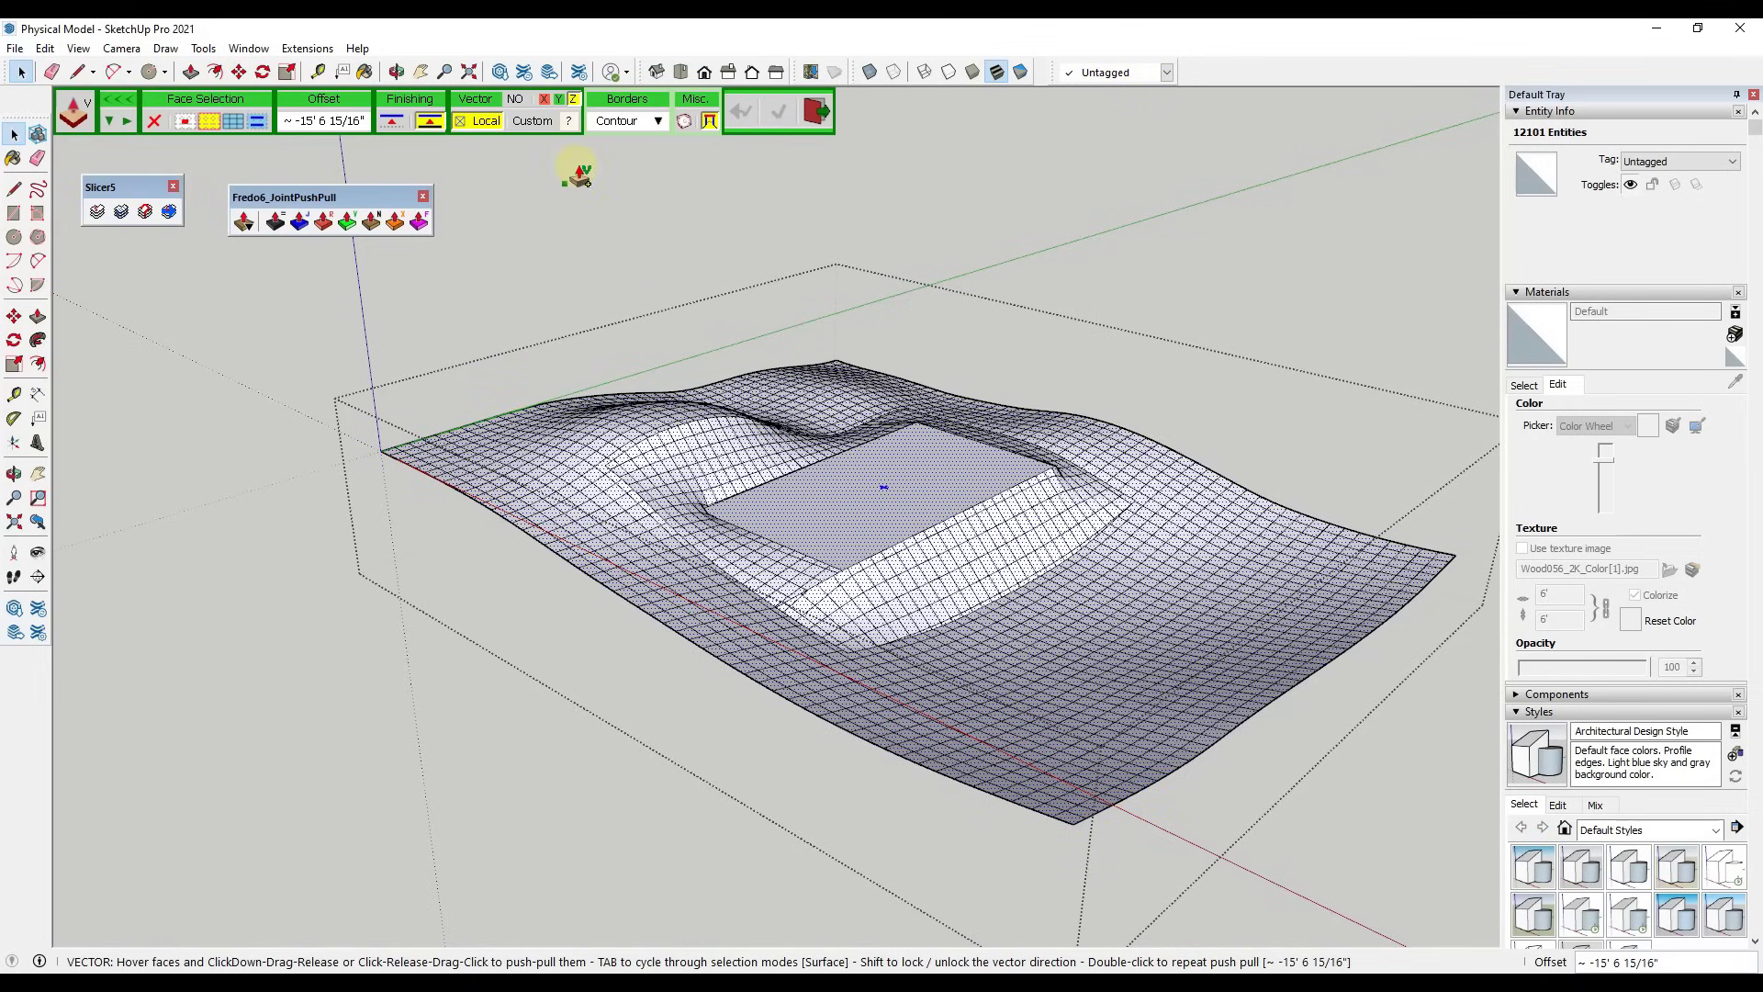
left_click(926, 430)
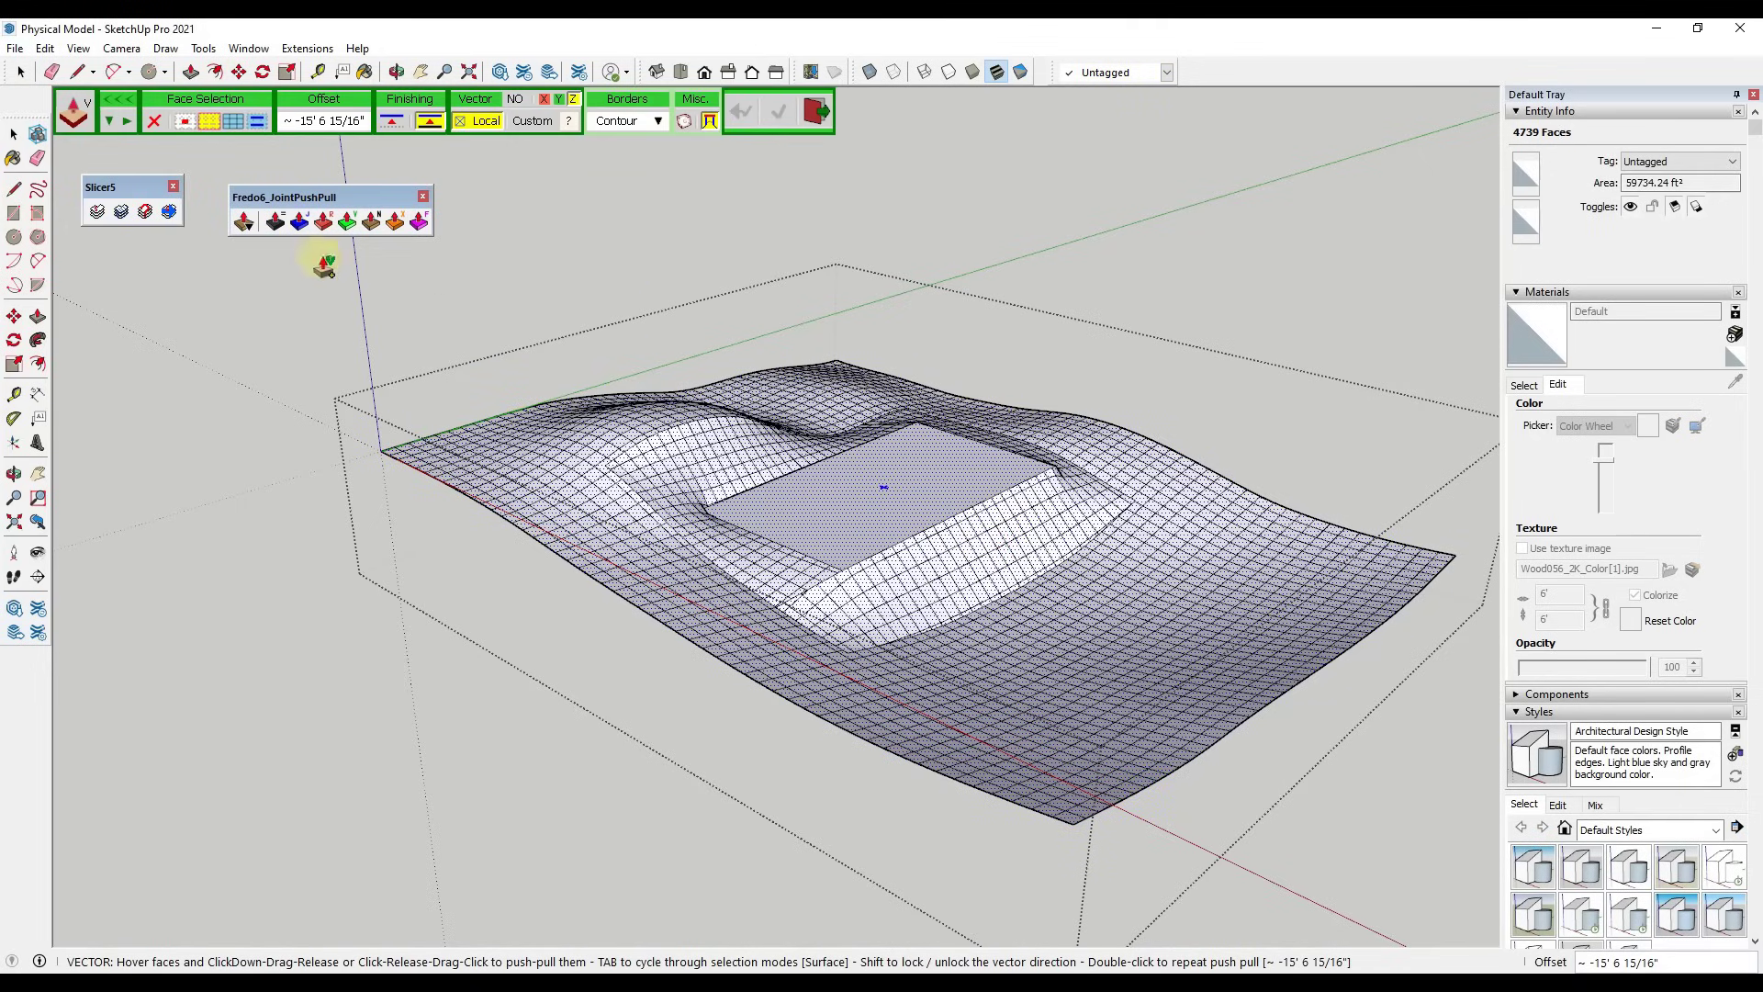
left_click(121, 101)
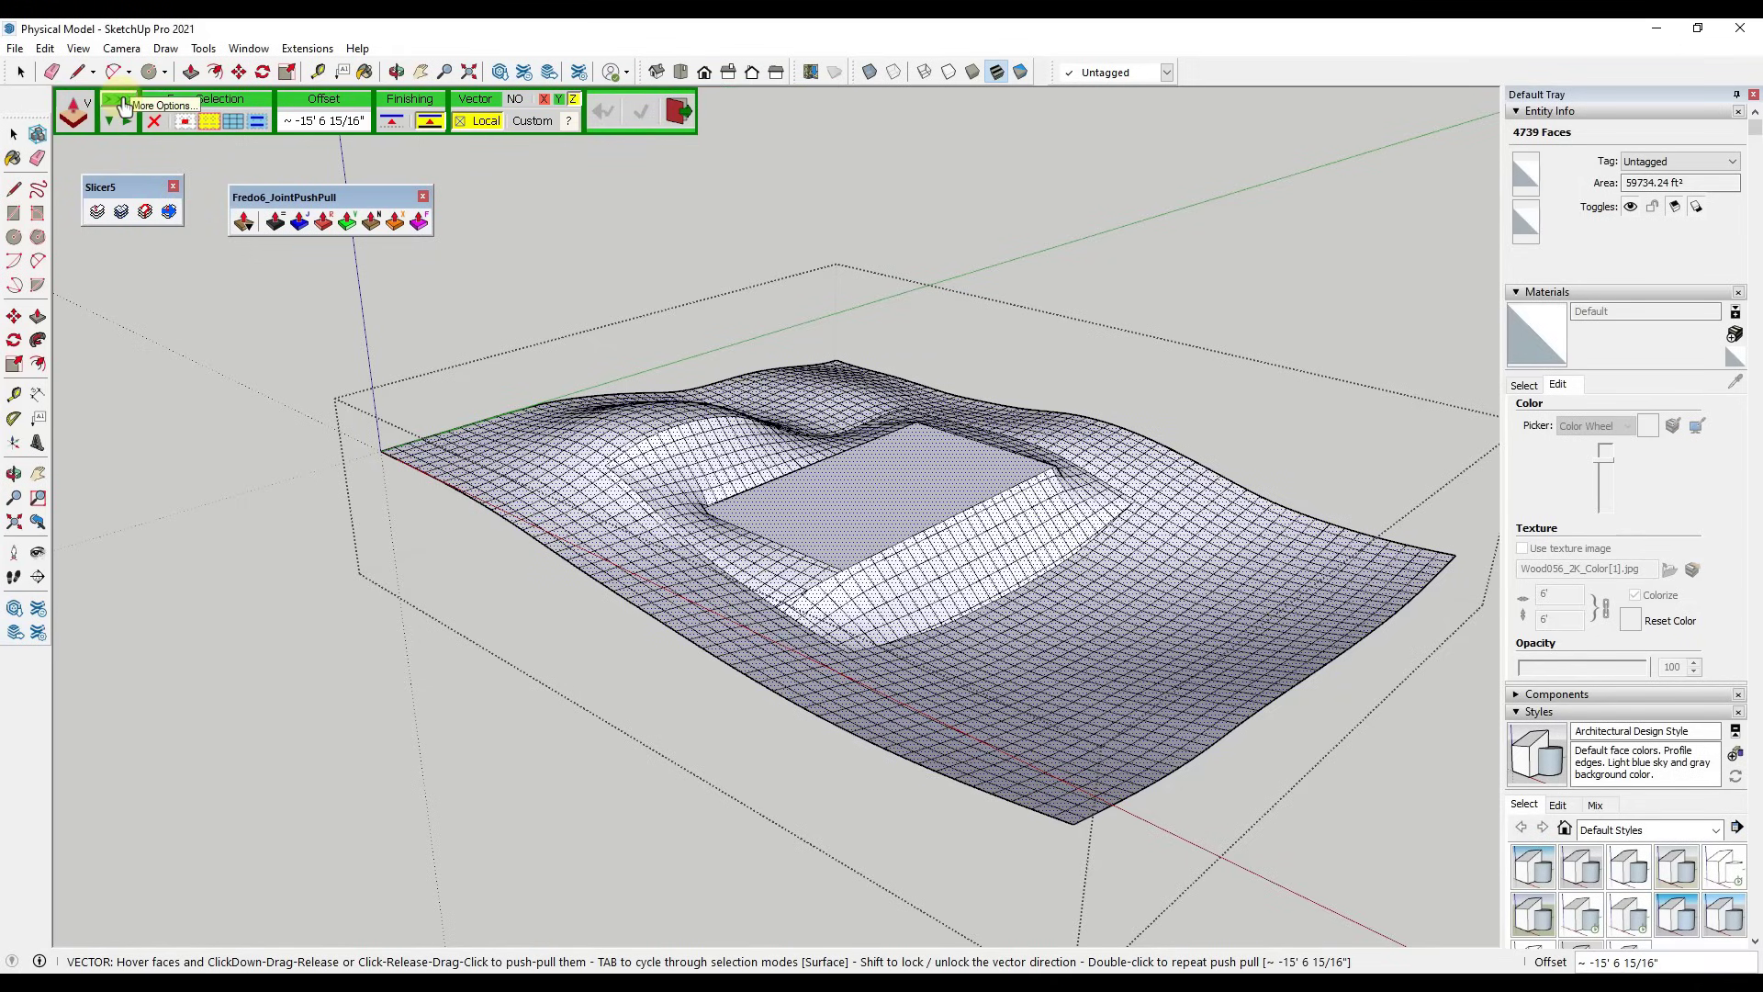
left_click(122, 103)
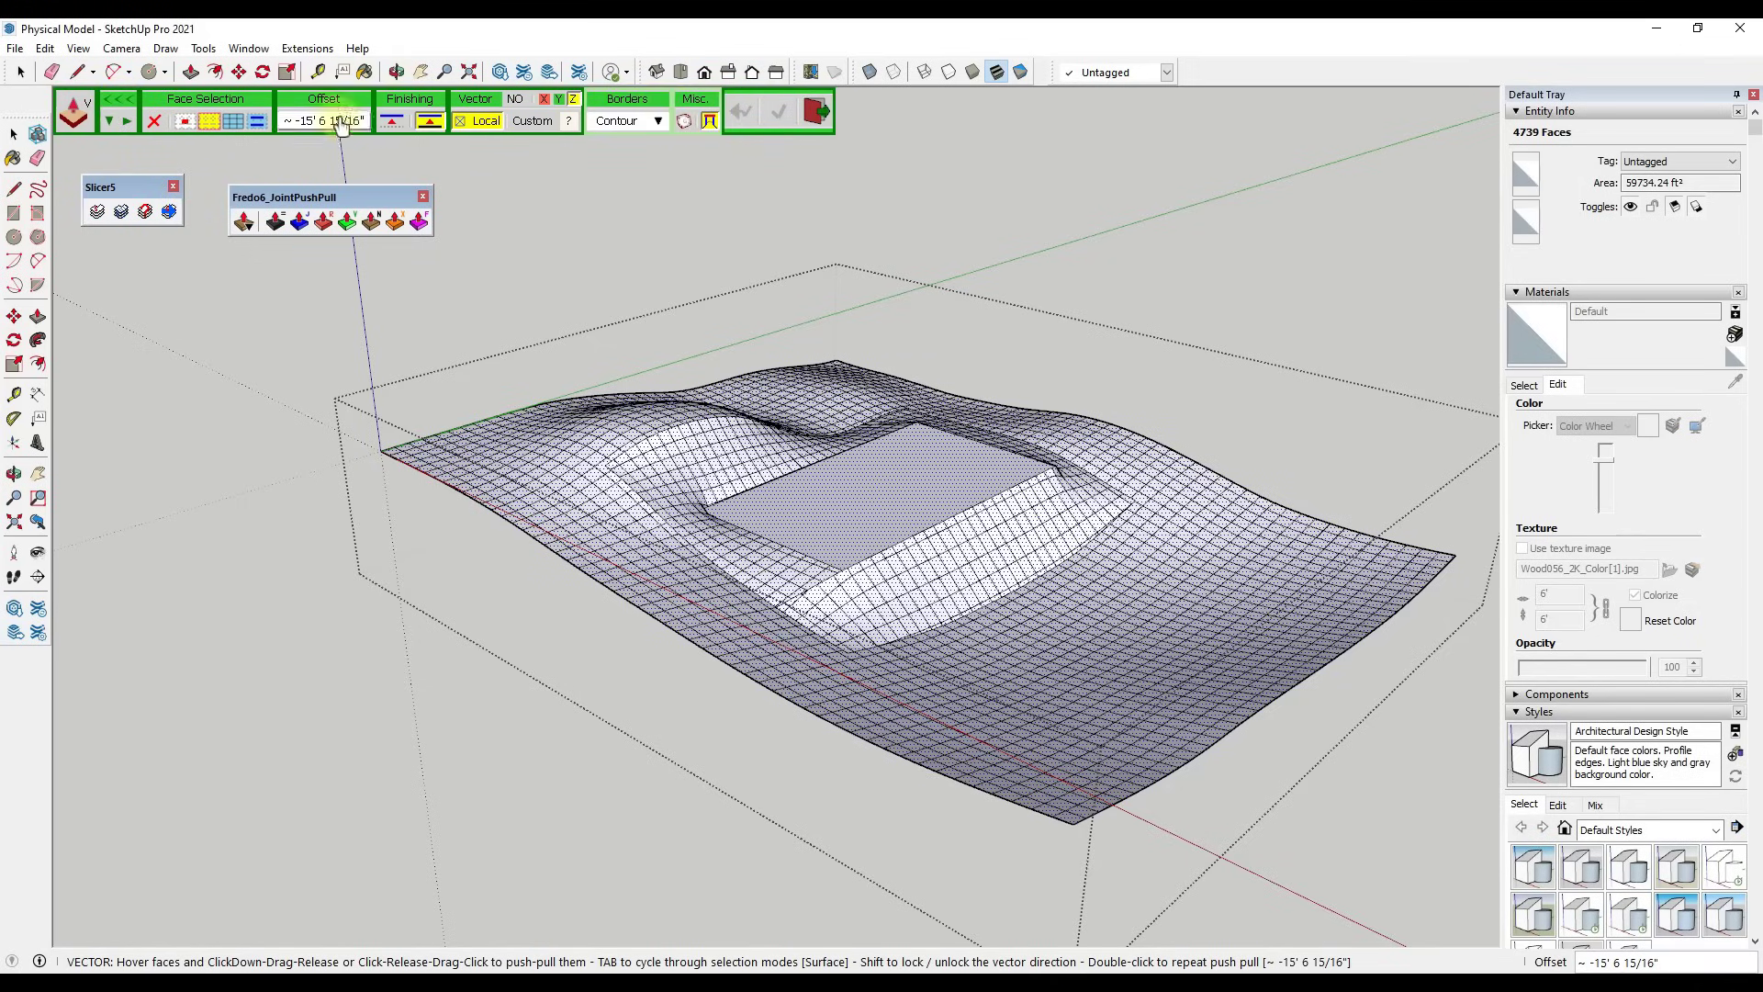
left_click(115, 103)
left_click(116, 103)
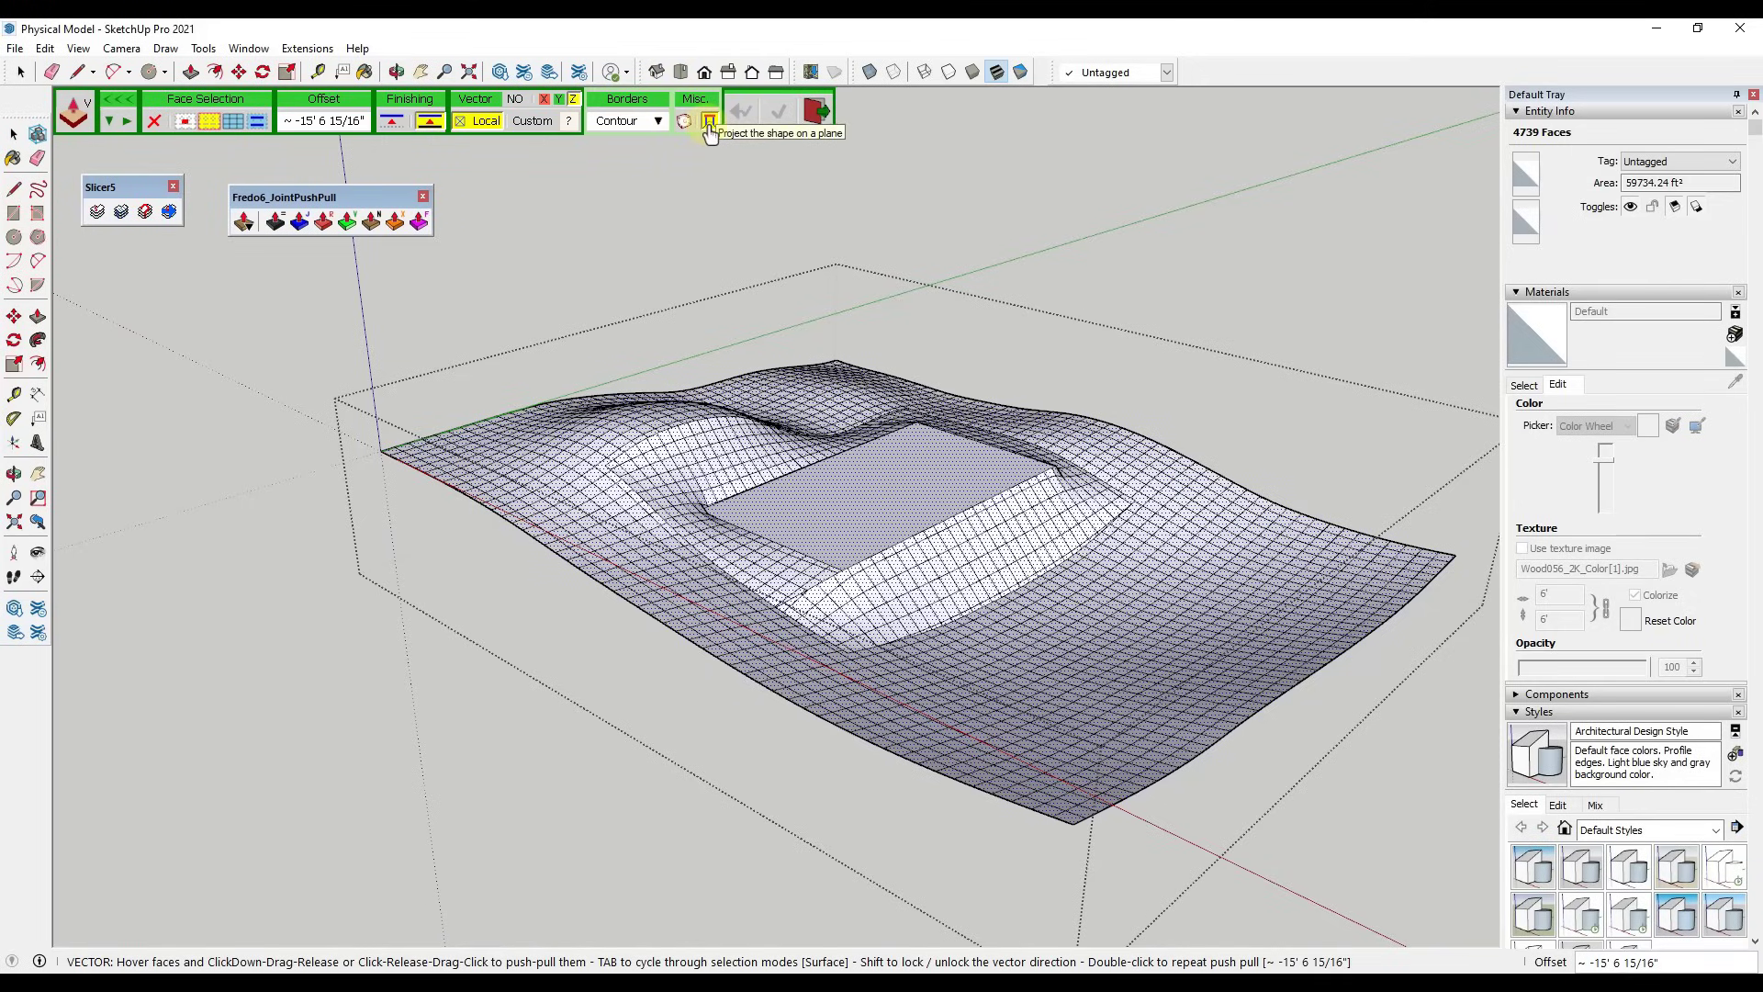
scroll(1003, 486, "down", 4)
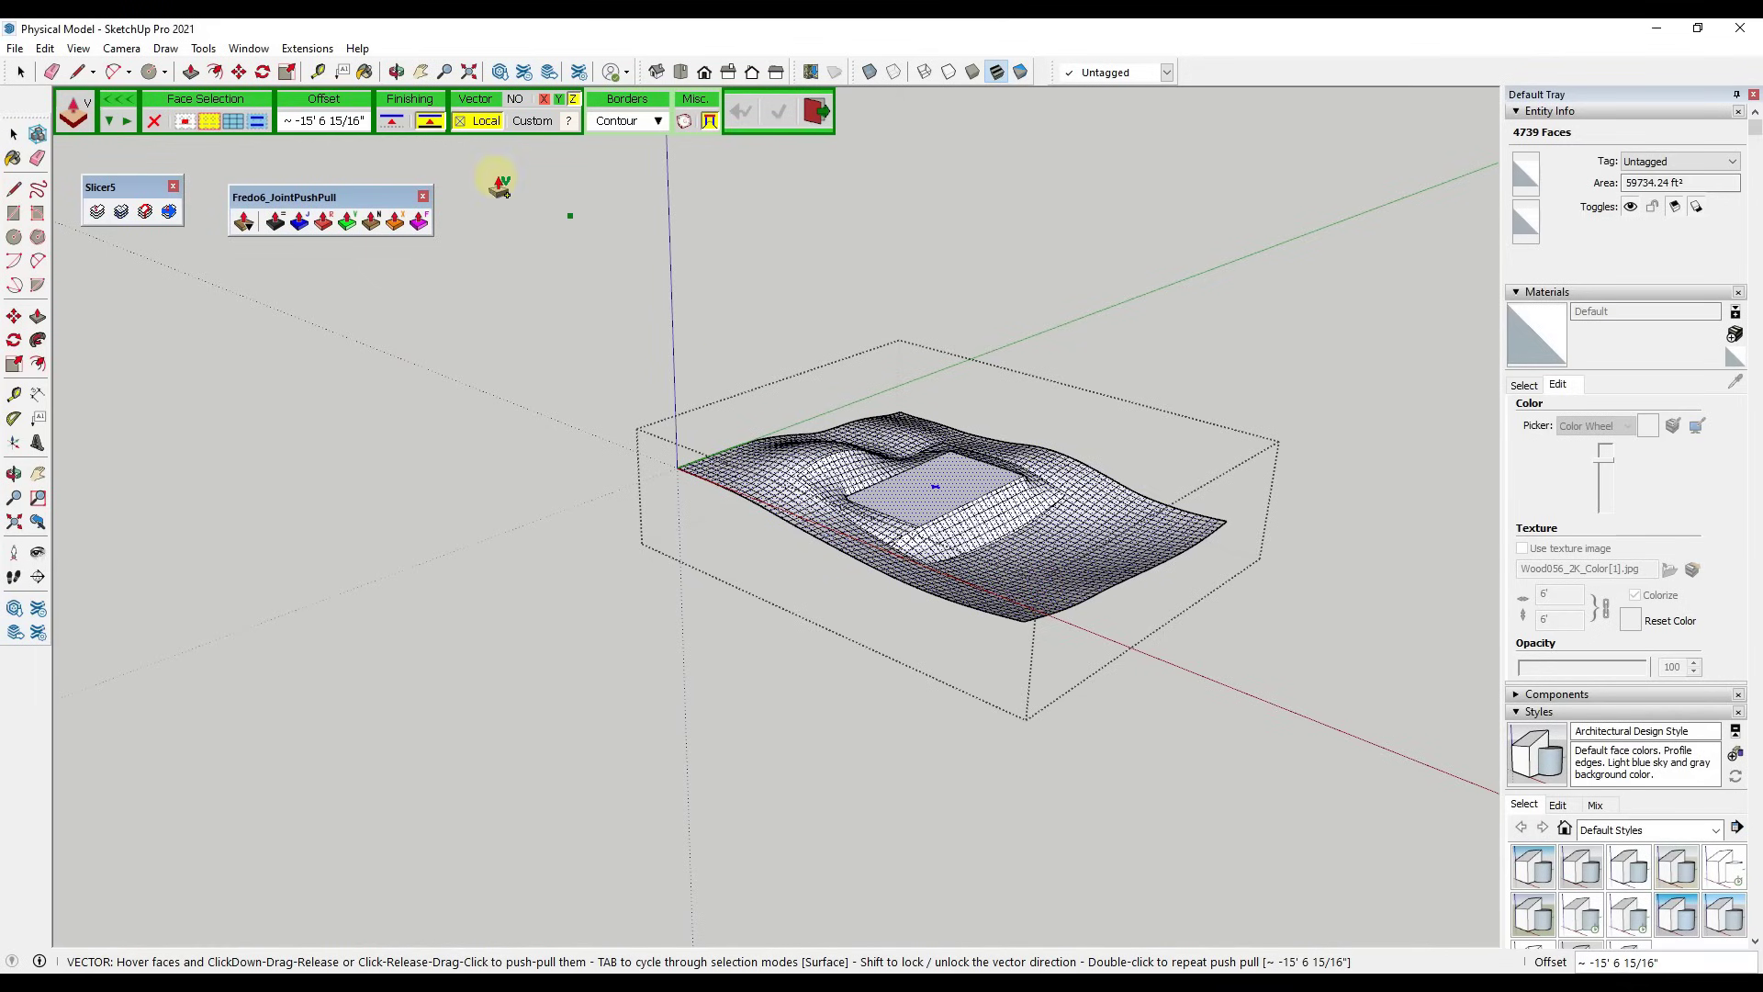
left_click(428, 124)
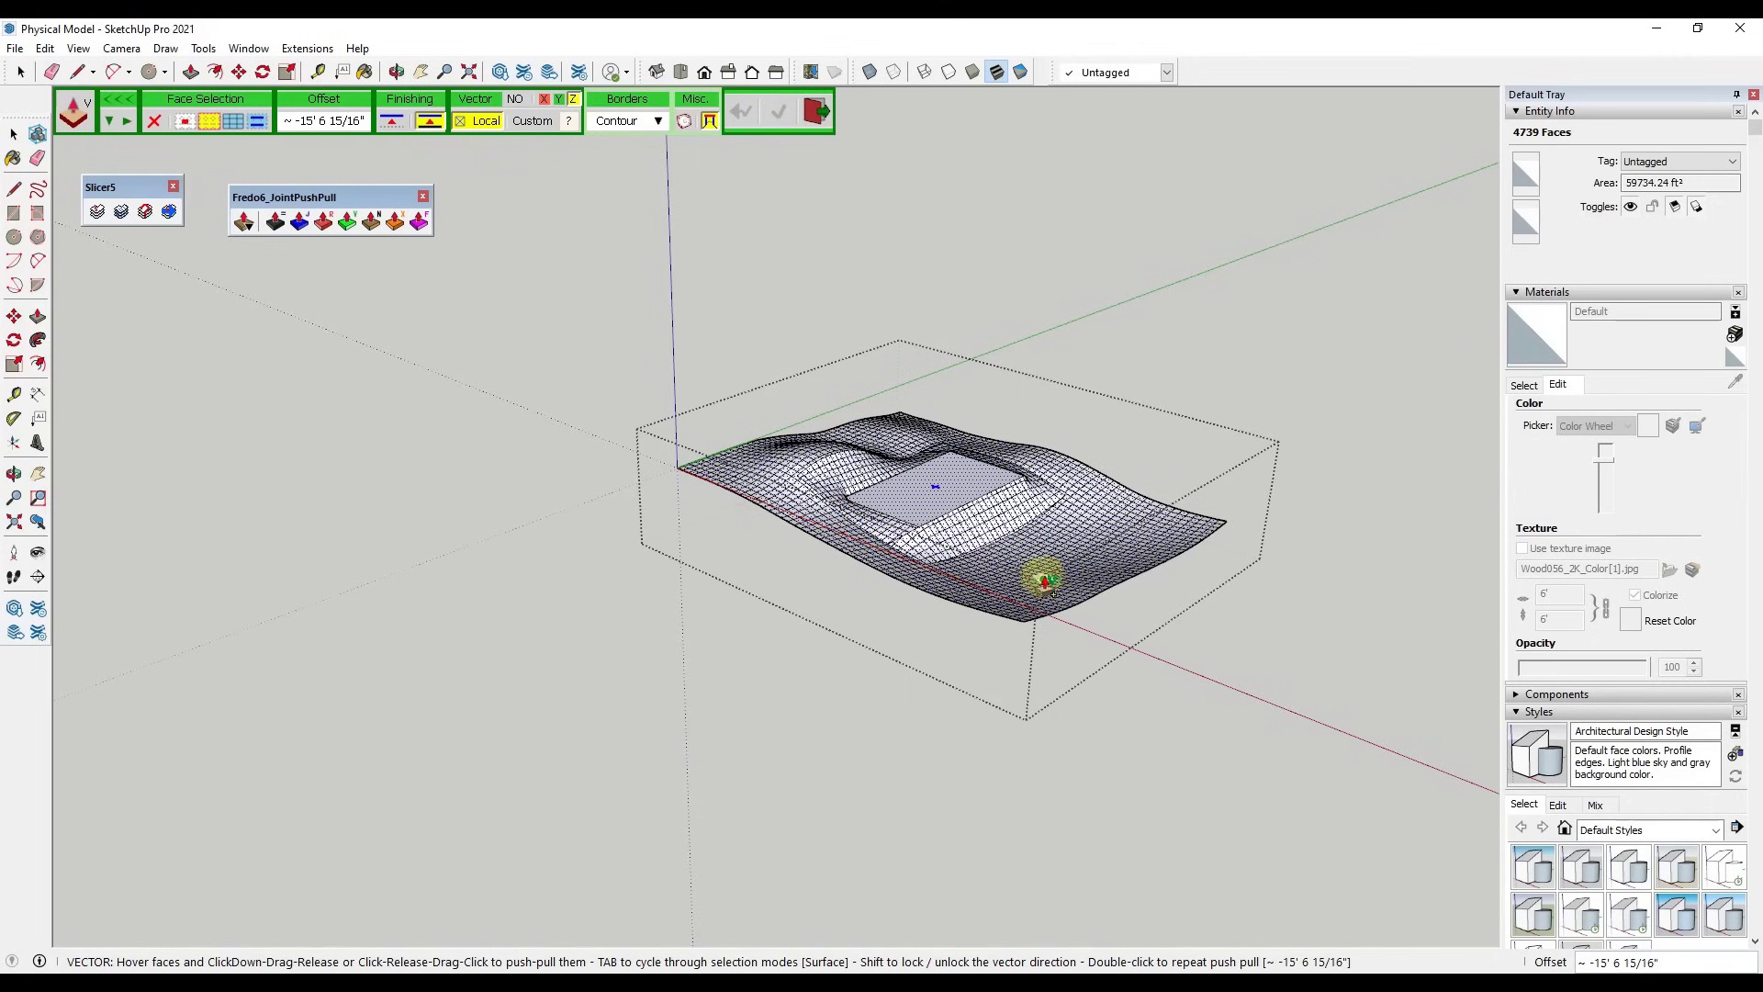
Extrude the terrain down 37' 4 1/4" into a solid base, then select the new group
middle_click_drag(992, 618, 1175, 429)
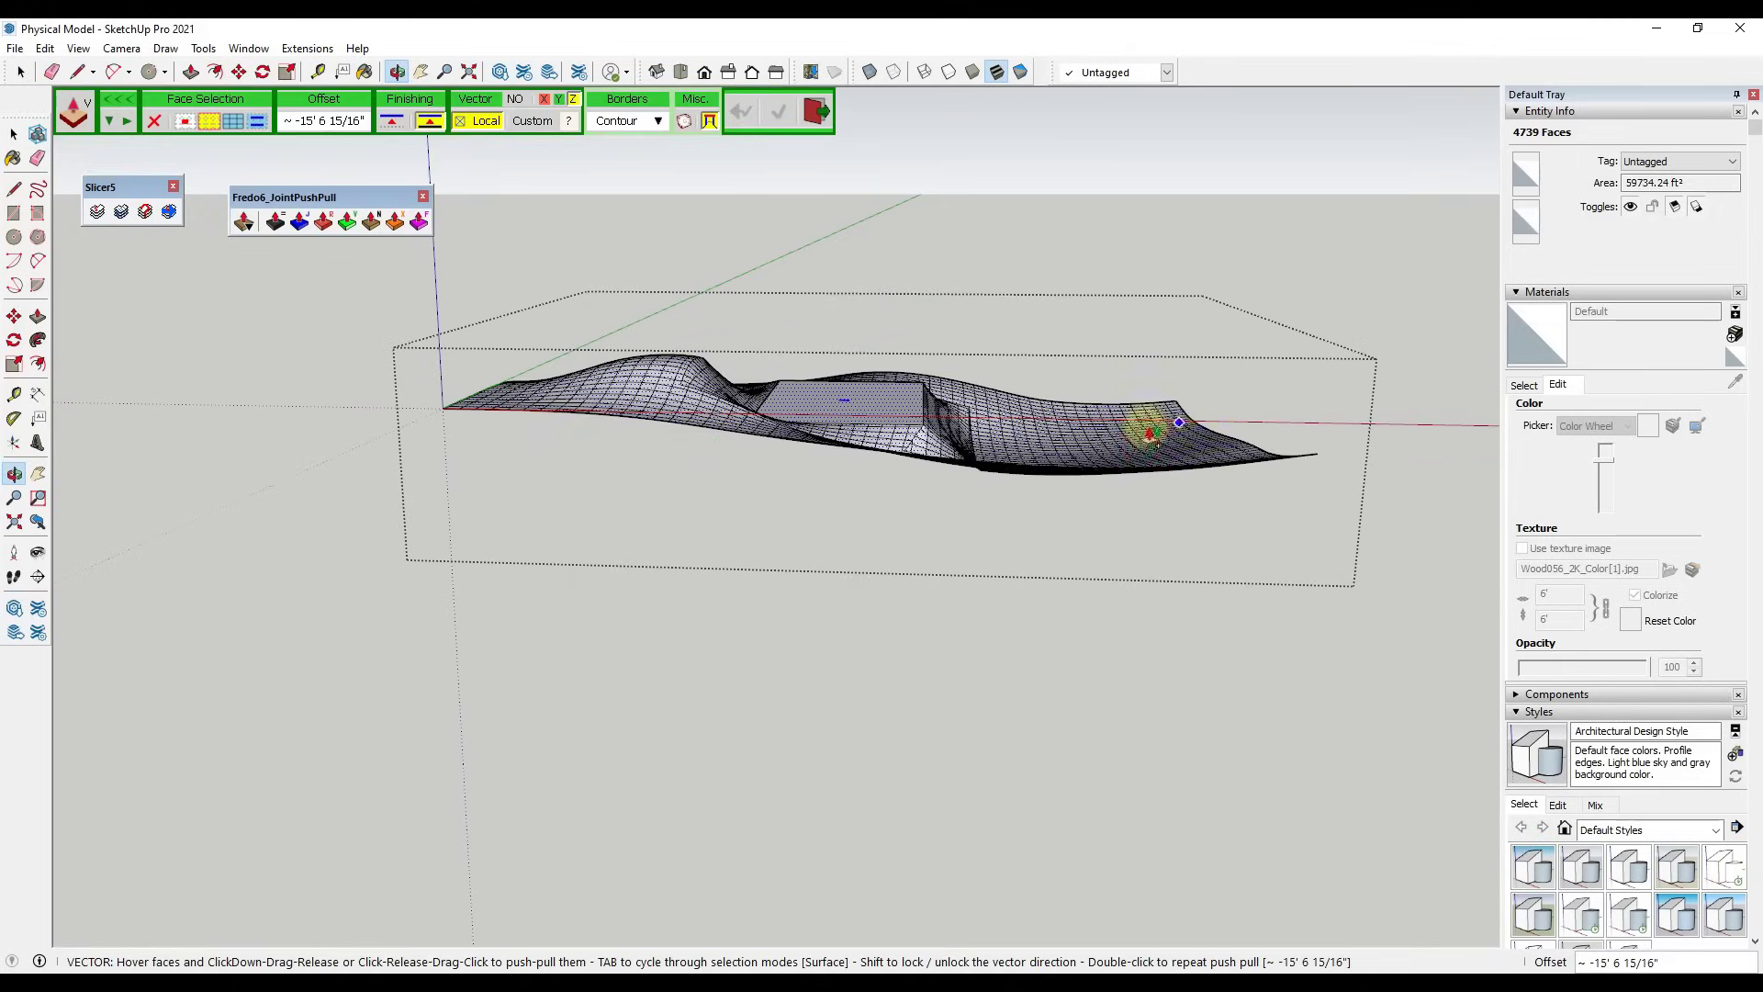
left_click_drag(610, 404, 635, 540)
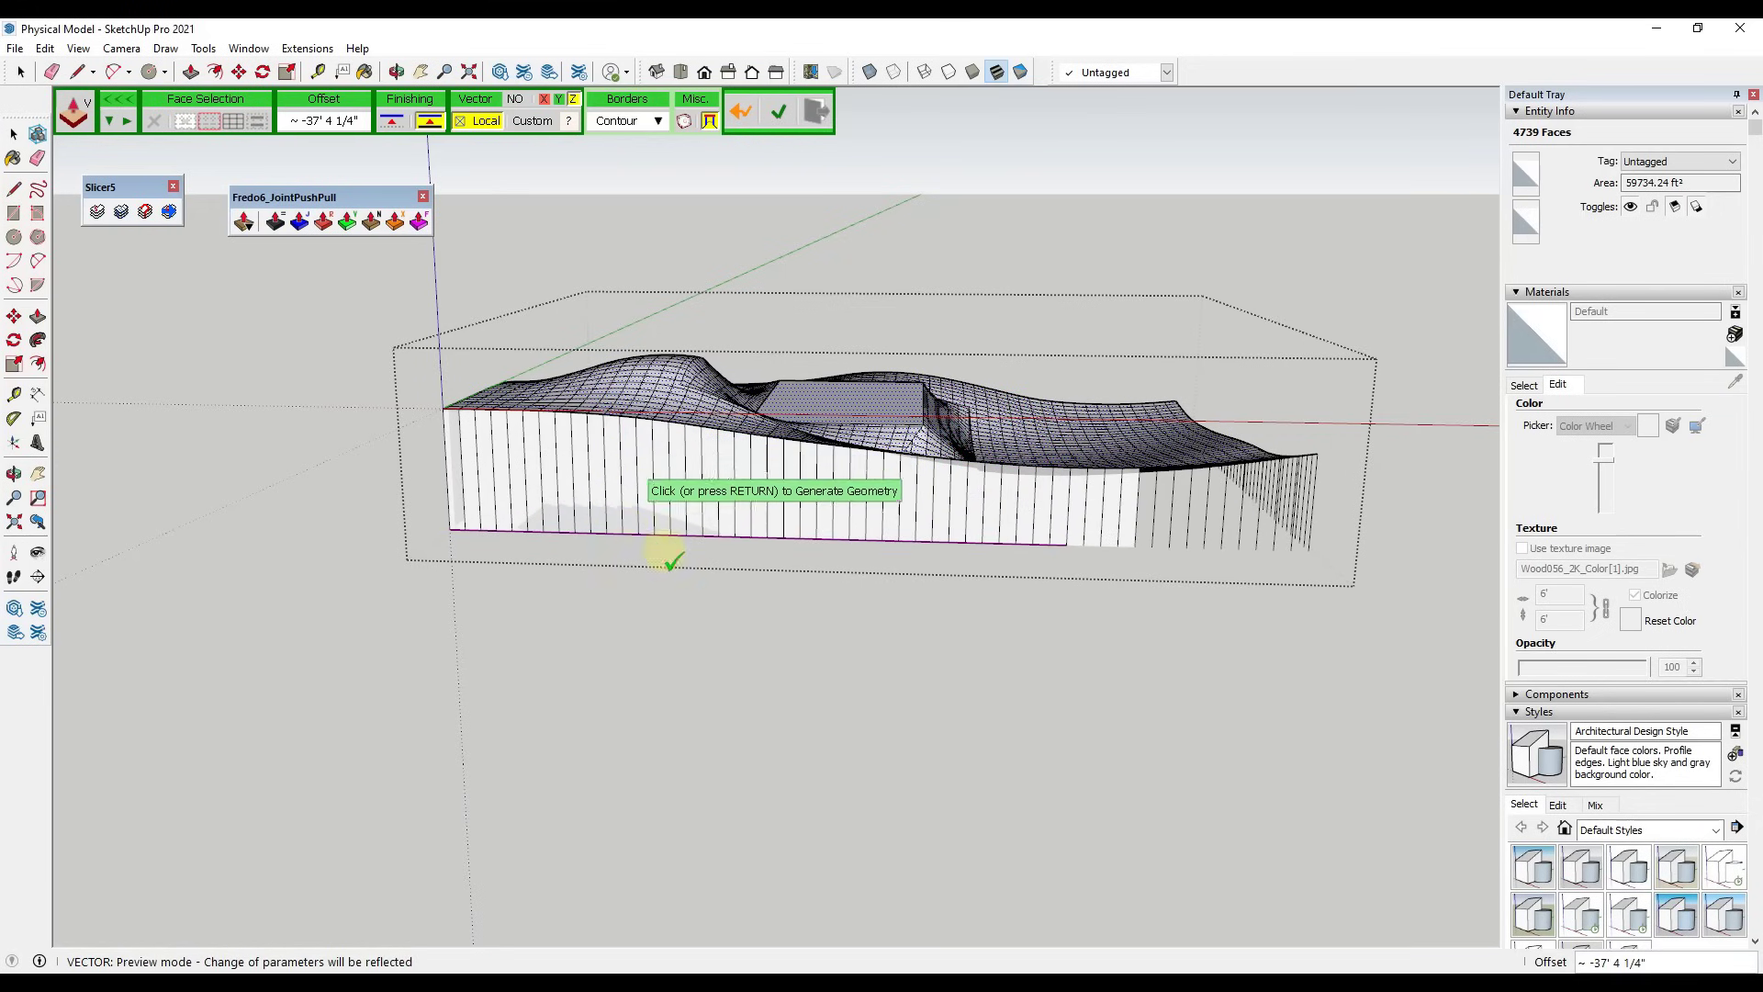
middle_click_drag(748, 642, 788, 634)
middle_click_drag(956, 511, 918, 468)
middle_click_drag(775, 529, 1114, 551)
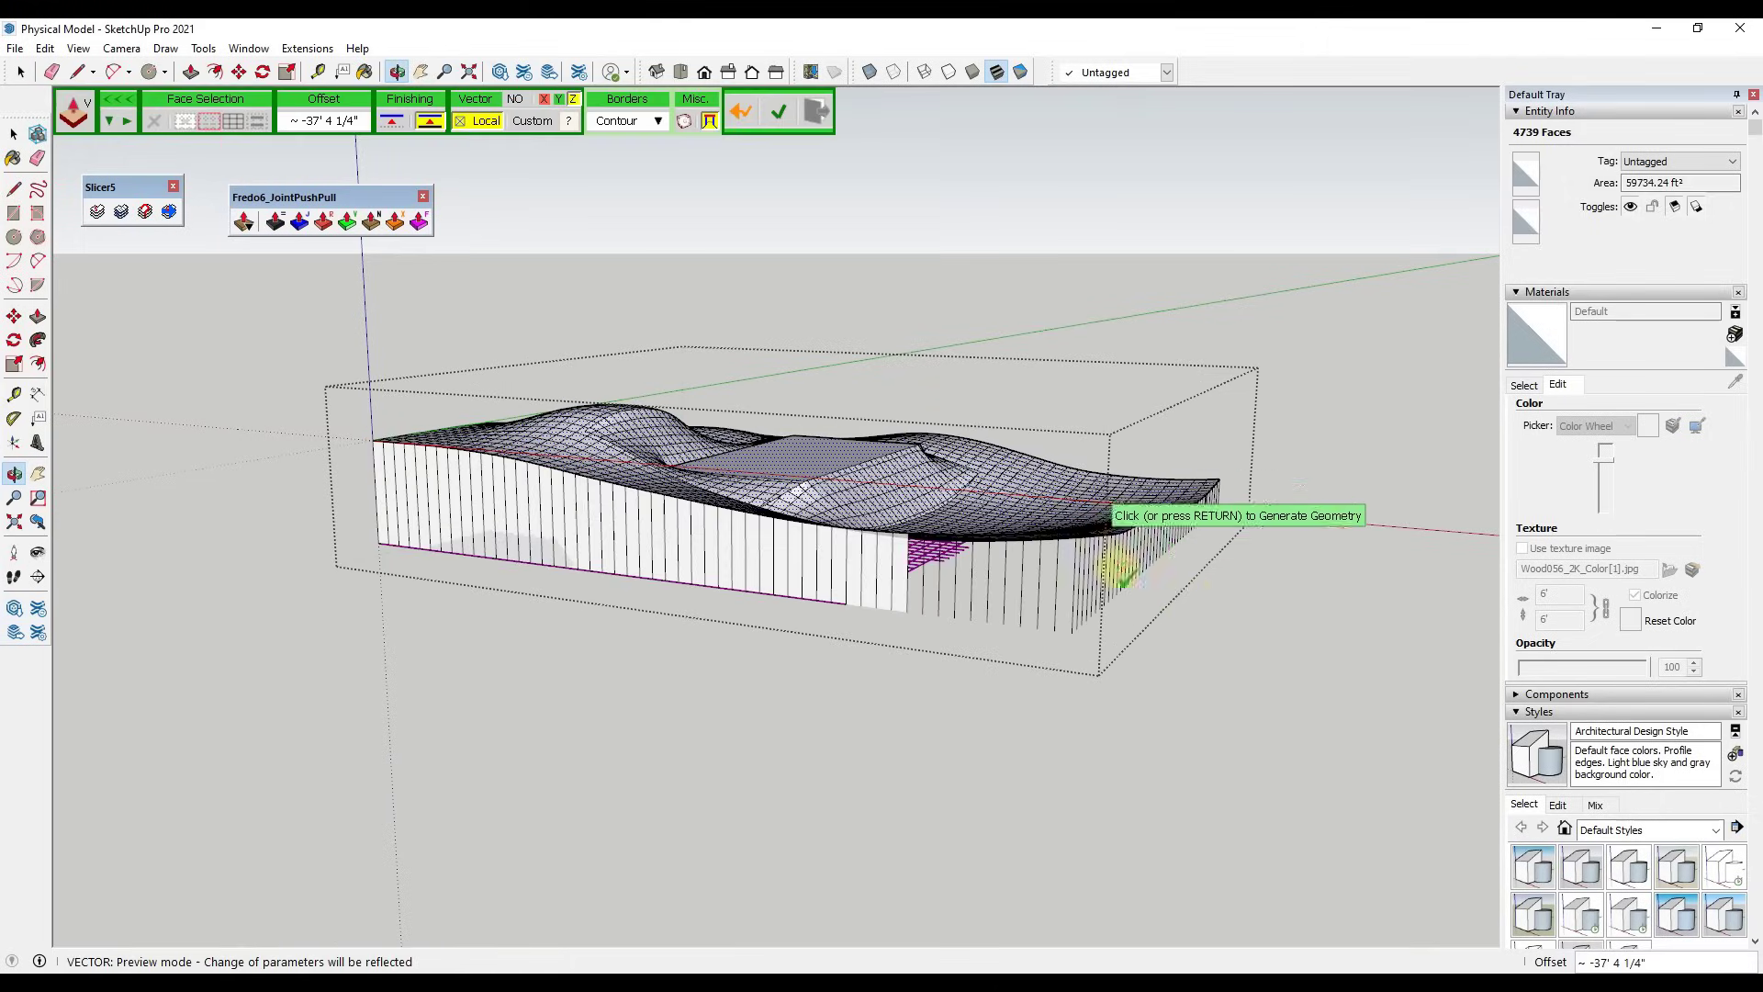
left_click(1185, 675)
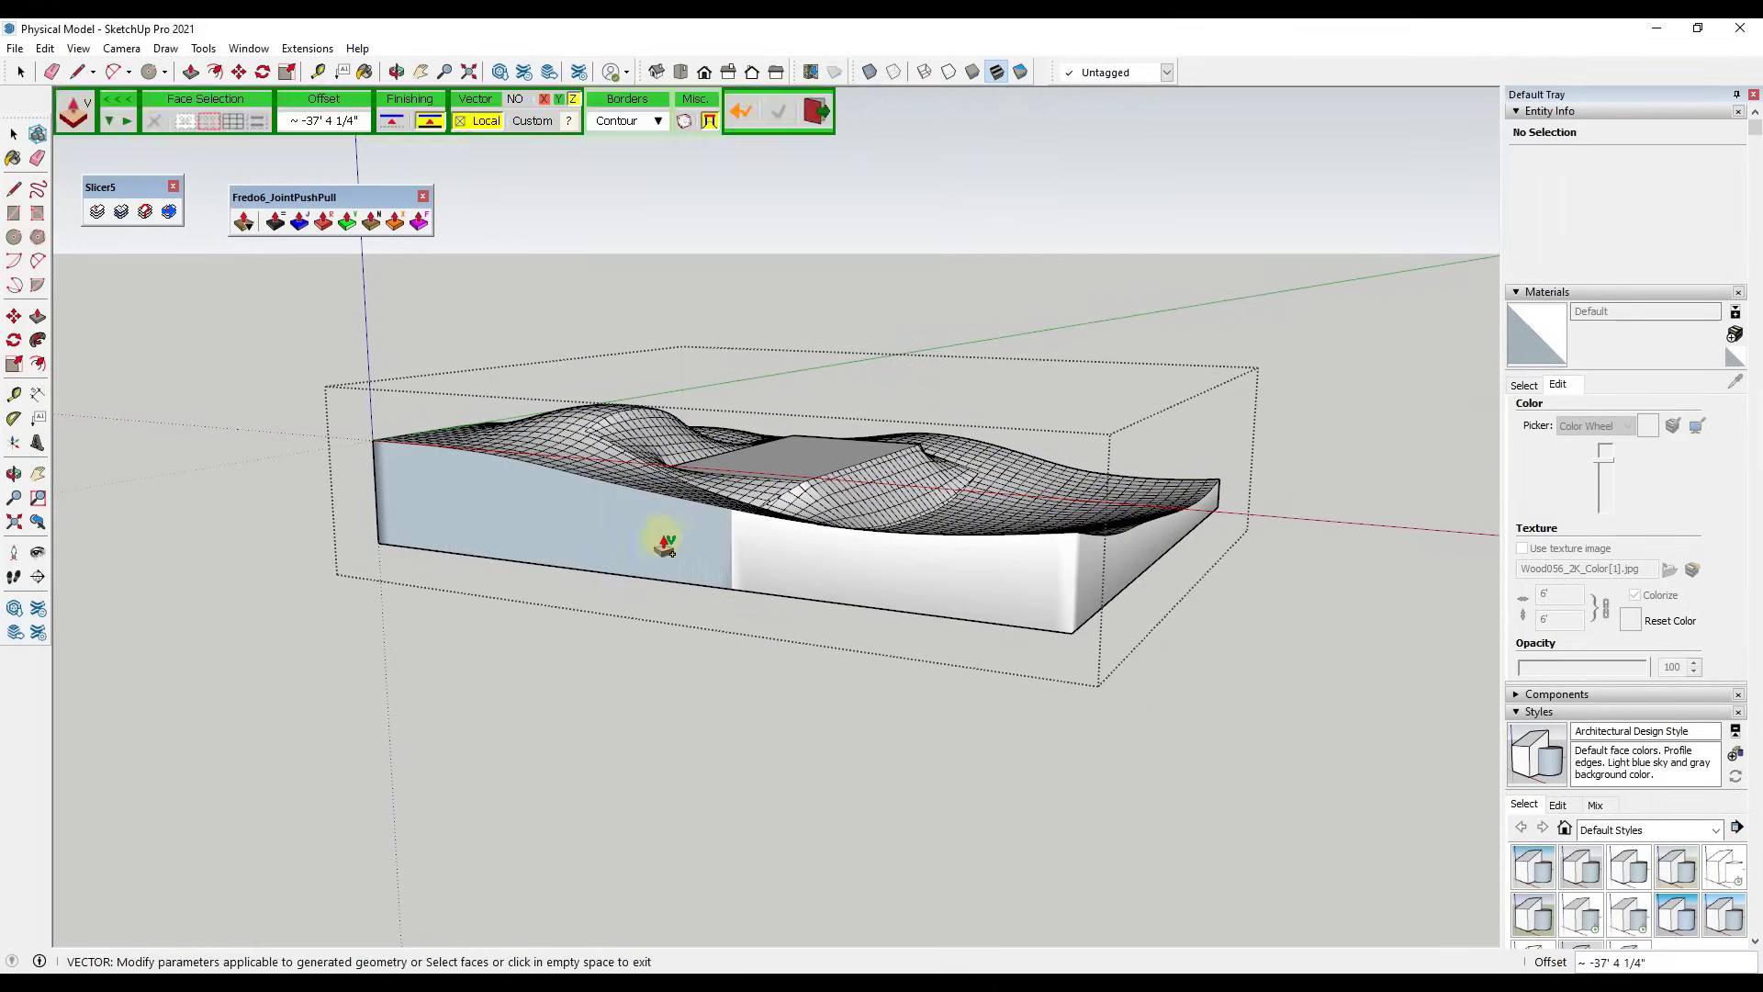
left_click(1290, 647)
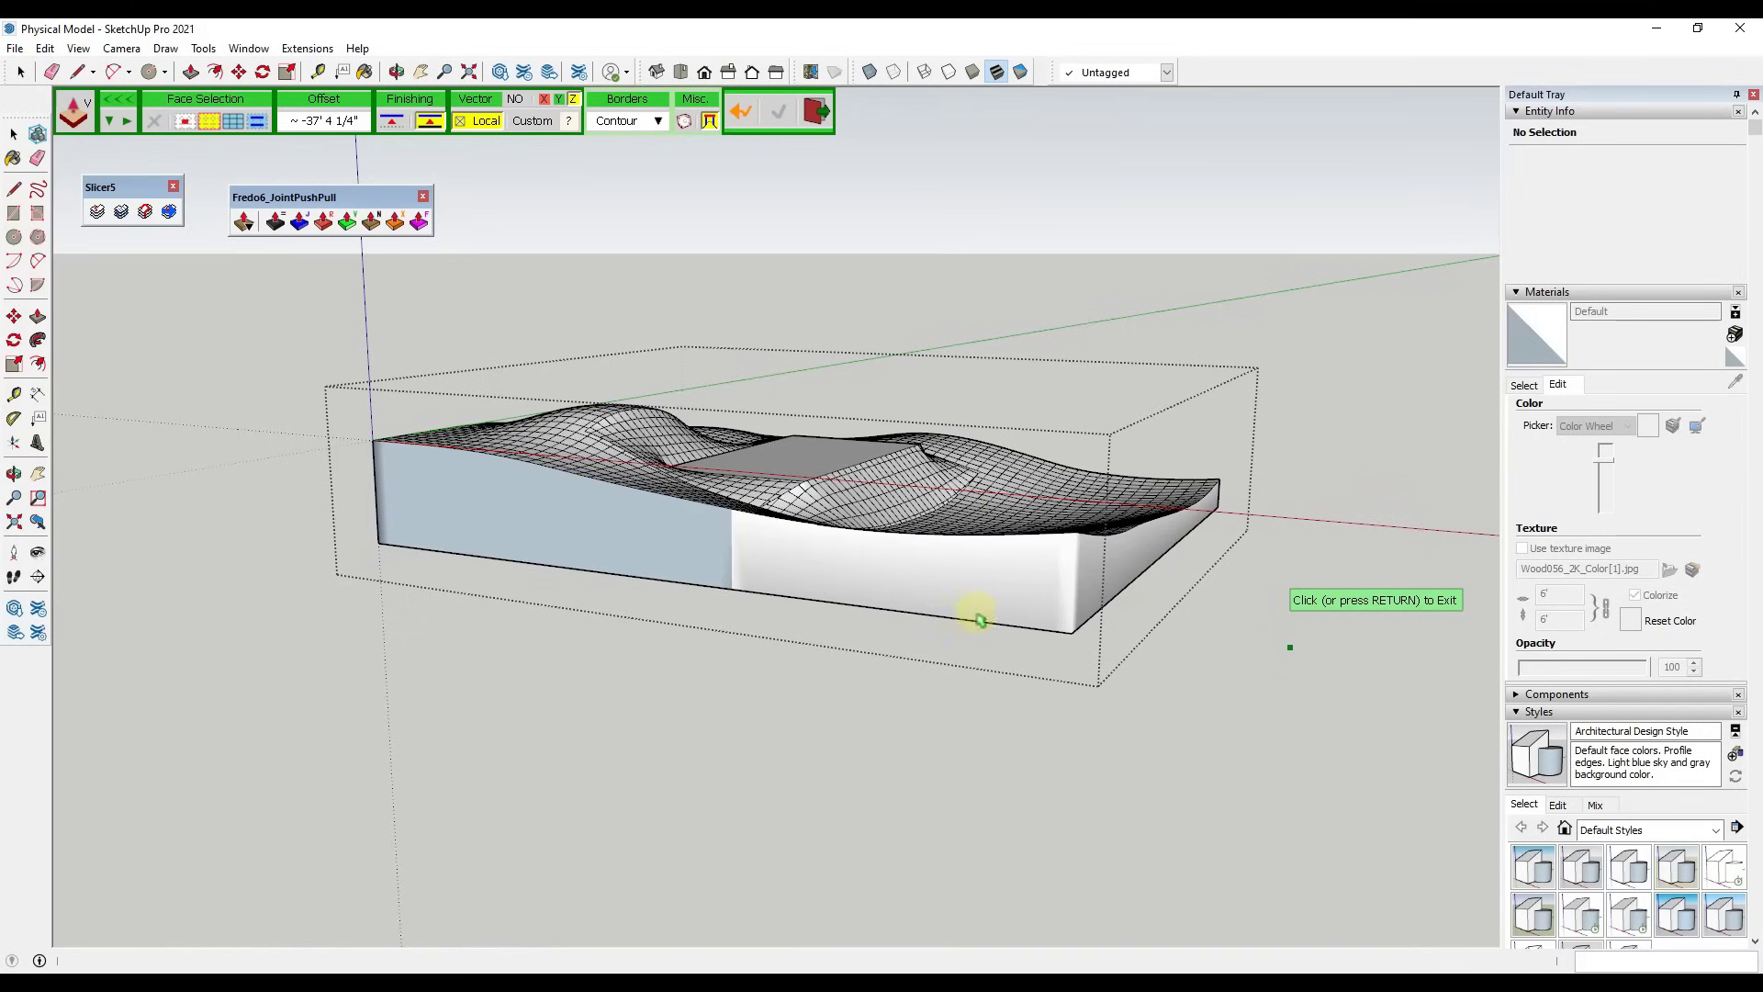
left_click(1106, 707)
left_click(1055, 604)
Inspect the solid terrain block from several angles and save the model
mouse_move(1214, 608)
middle_mouse_down()
mouse_move(1057, 588)
mouse_move(629, 618)
mouse_move(725, 562)
middle_mouse_up()
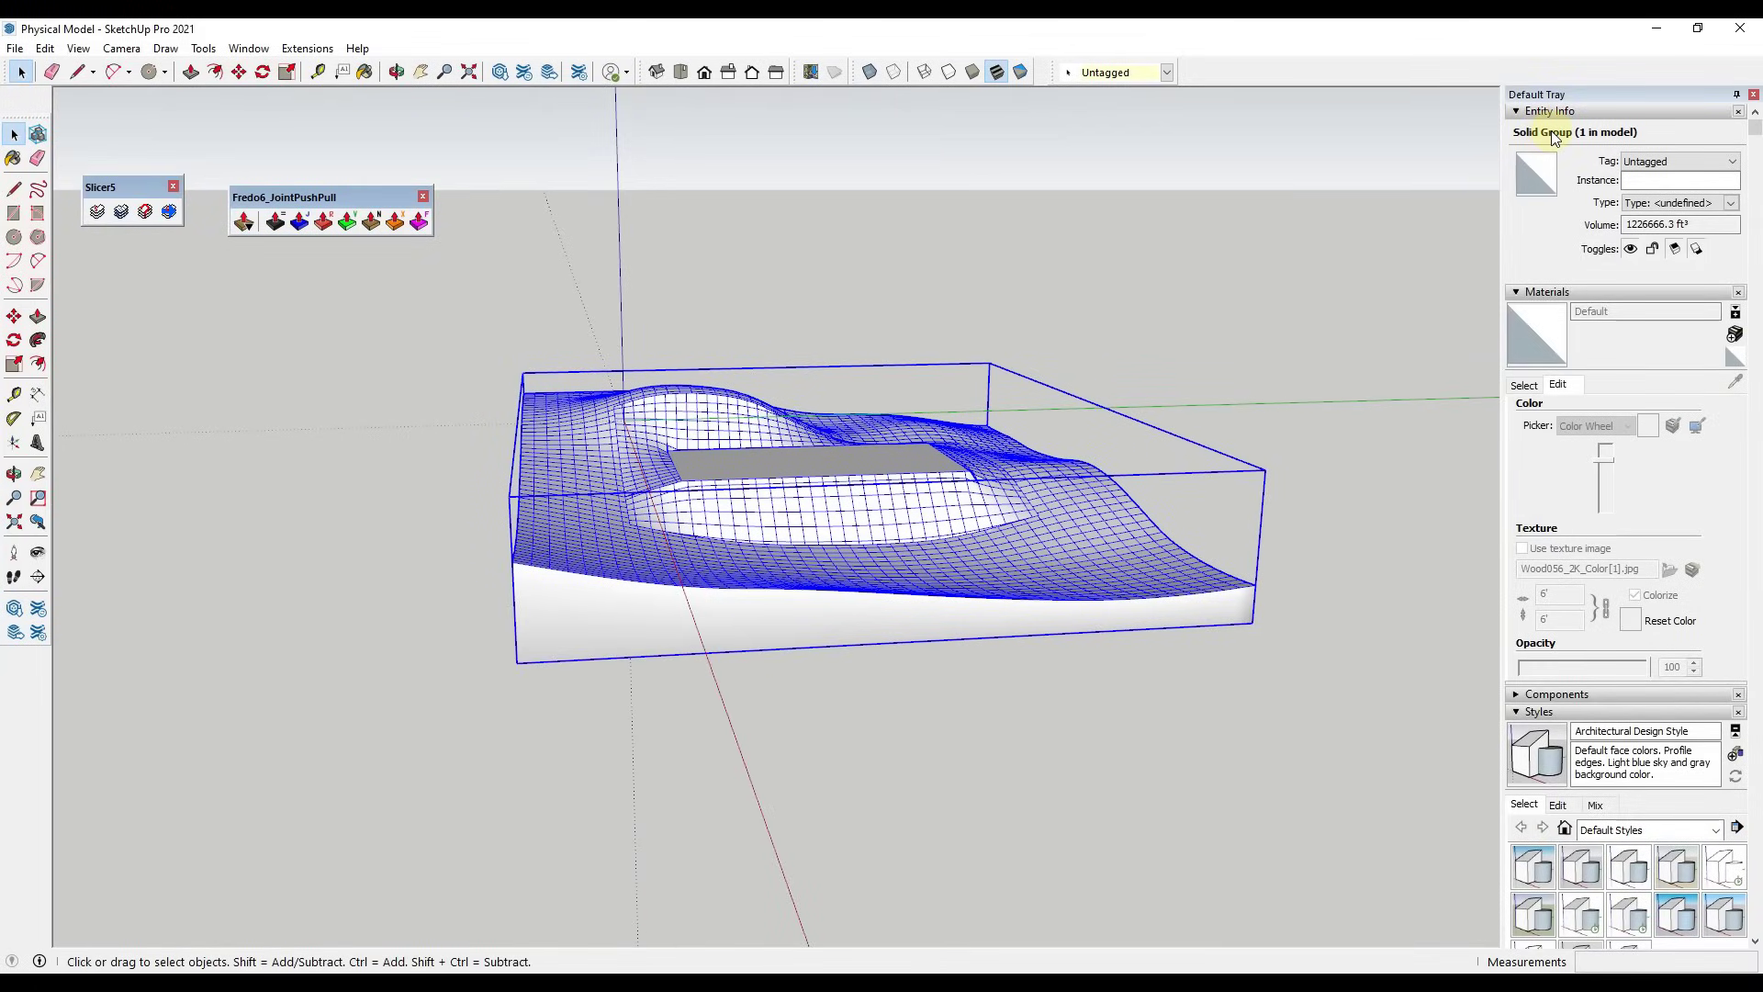
mouse_move(575, 526)
middle_mouse_down()
mouse_move(759, 511)
mouse_move(1341, 582)
mouse_move(1165, 524)
mouse_move(1270, 491)
mouse_move(932, 570)
mouse_move(955, 562)
middle_mouse_up()
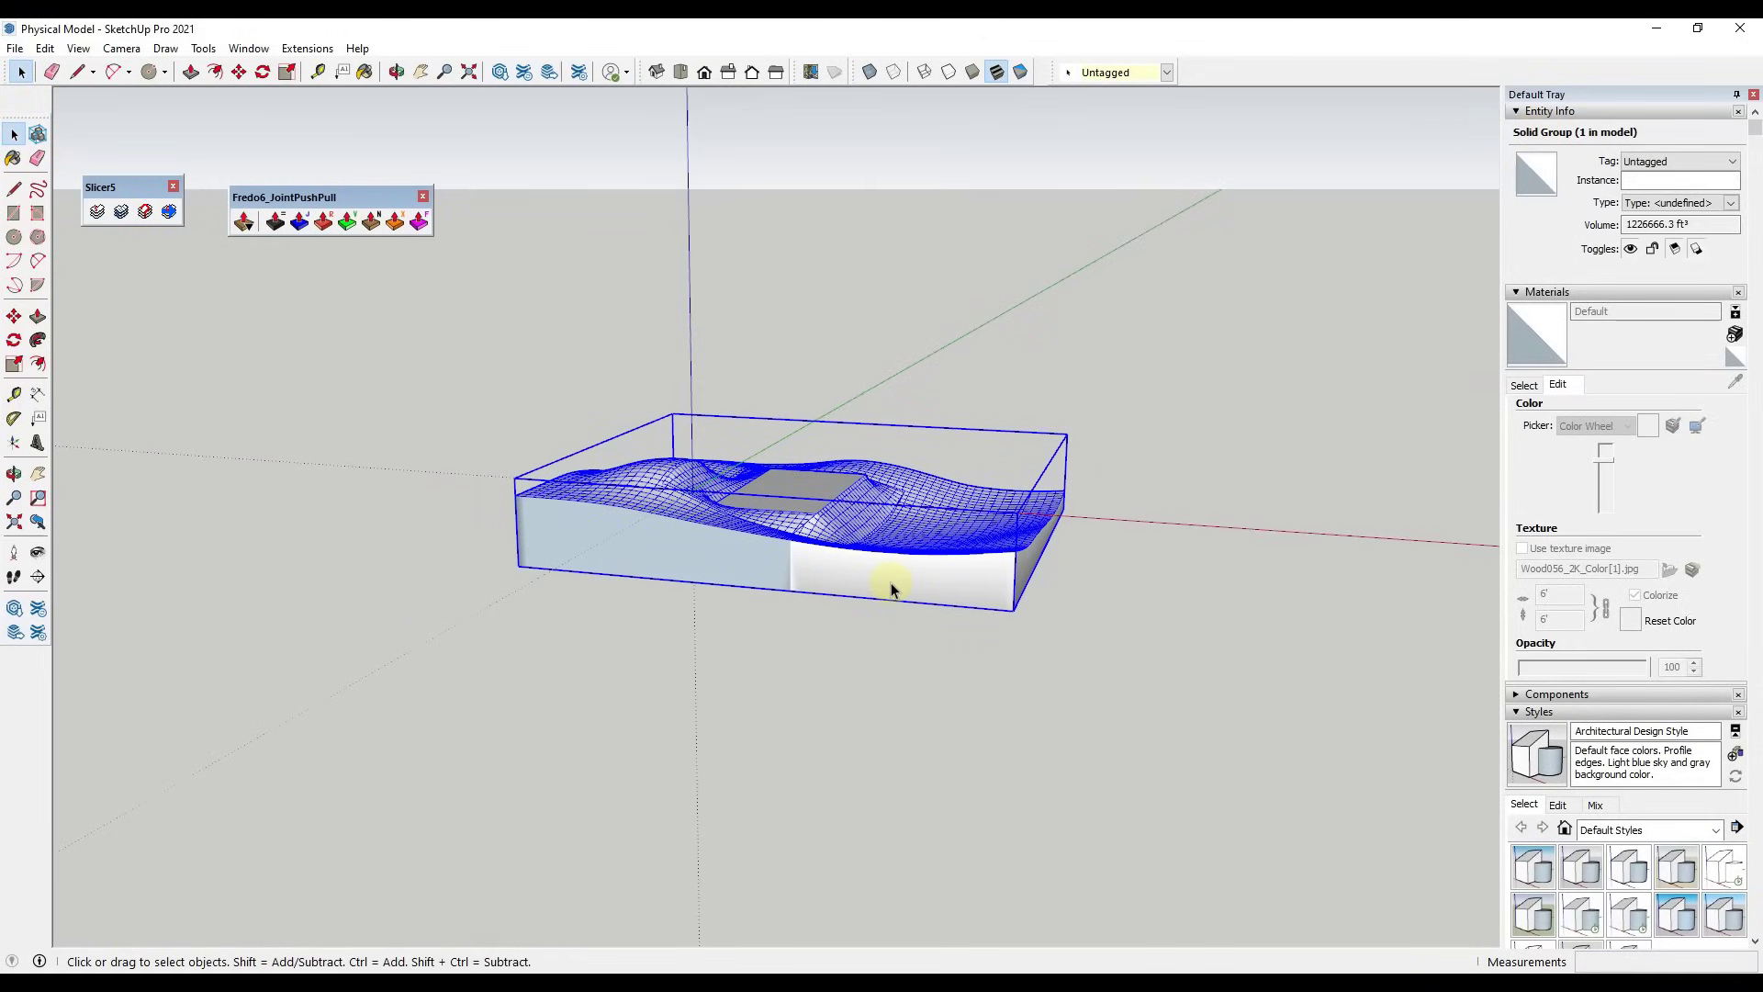
mouse_move(891, 588)
middle_mouse_down()
mouse_move(917, 137)
mouse_move(874, 303)
mouse_move(941, 465)
mouse_move(830, 708)
middle_mouse_up()
scroll(886, 620, "up", 3)
mouse_move(889, 610)
middle_mouse_down()
mouse_move(874, 608)
mouse_move(906, 551)
mouse_move(813, 528)
mouse_move(787, 500)
middle_mouse_up()
scroll(918, 601, "down", 3)
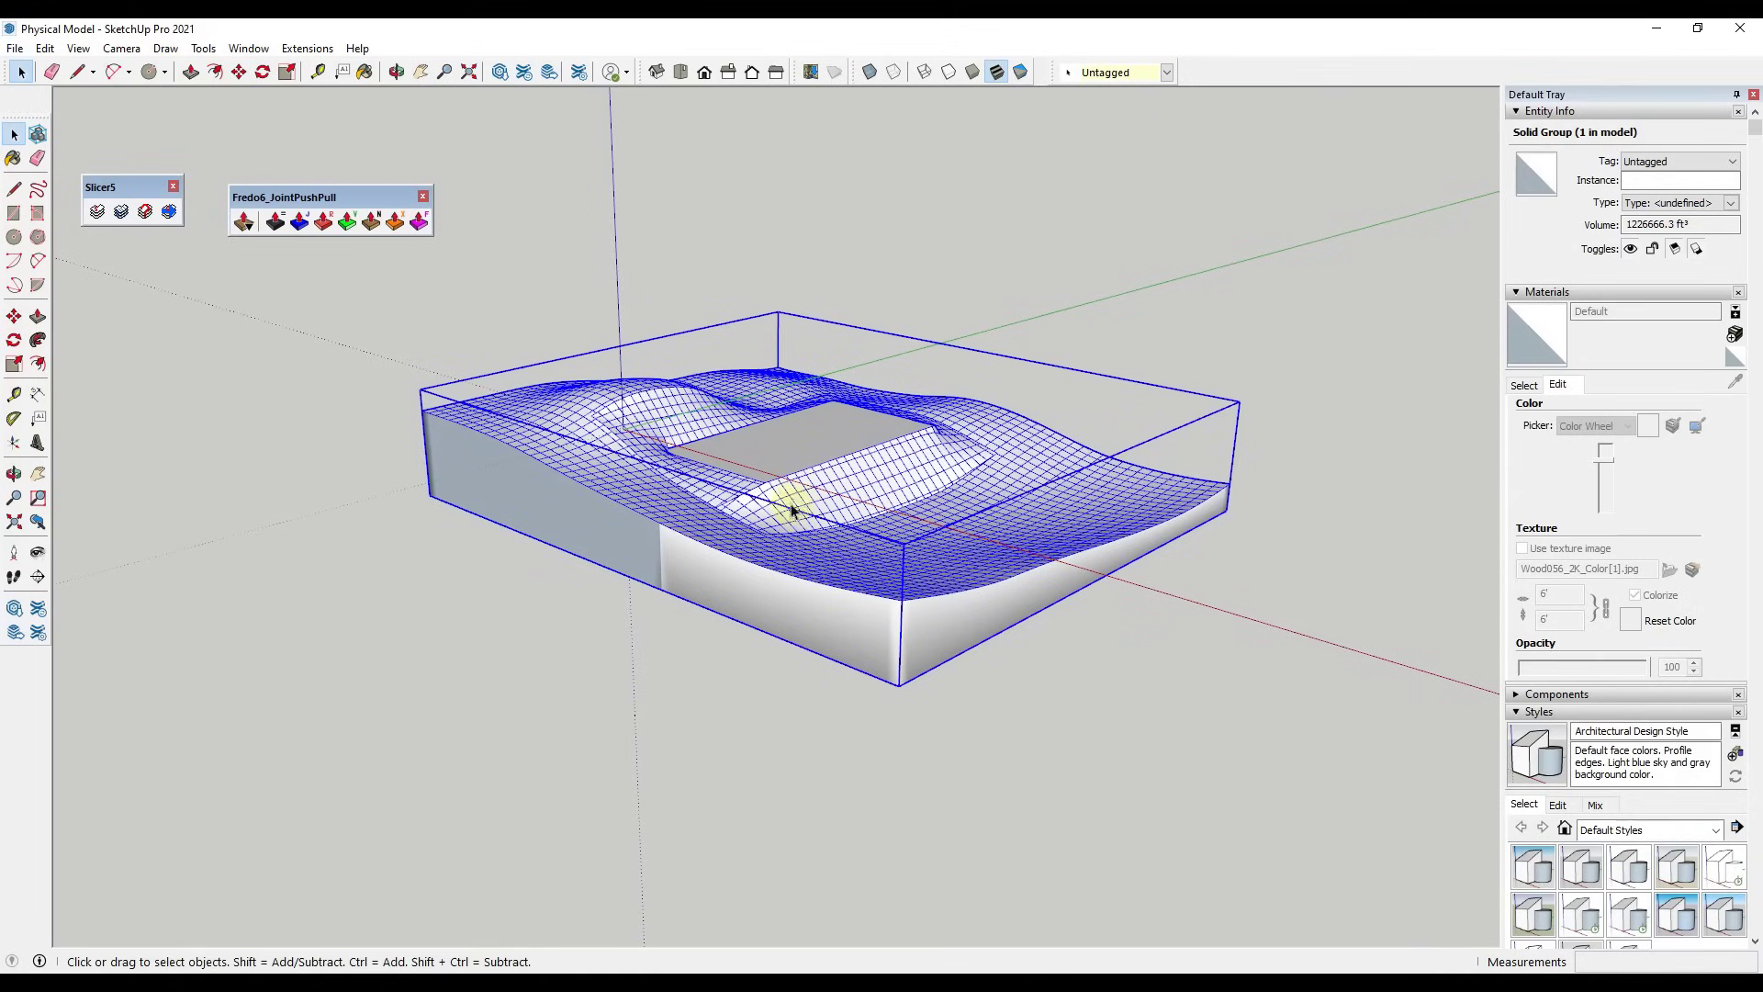
left_click(15, 48)
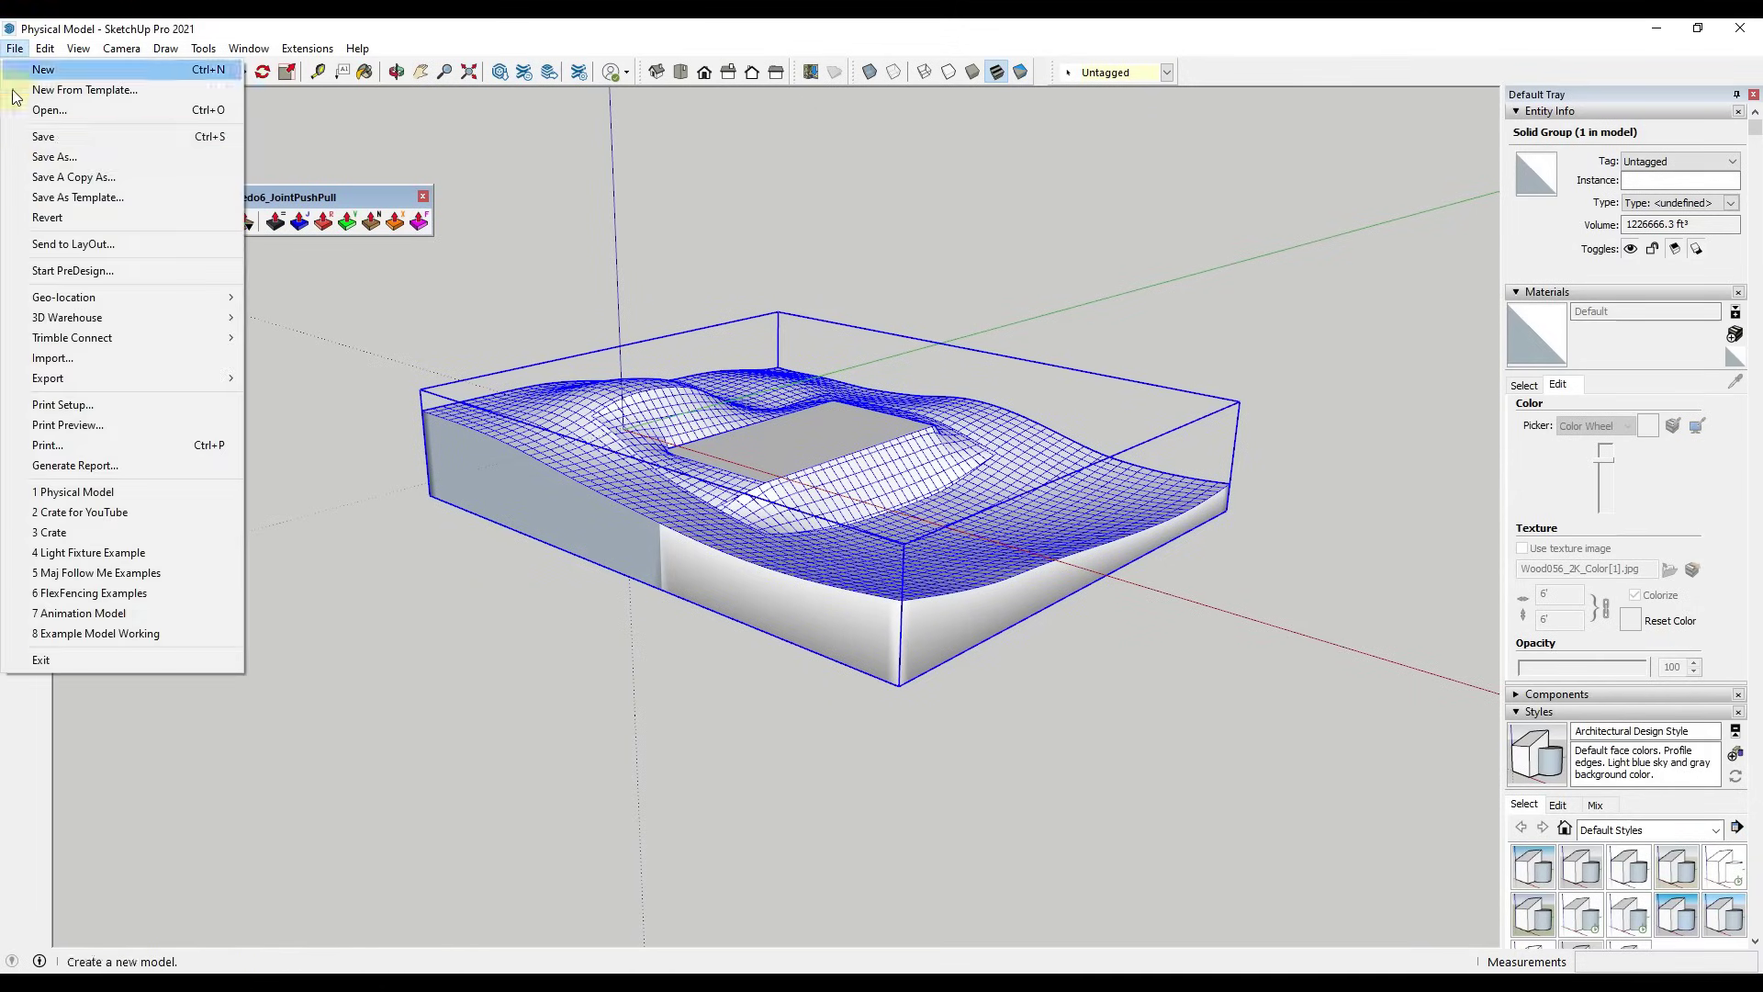
left_click(28, 138)
left_click(956, 569)
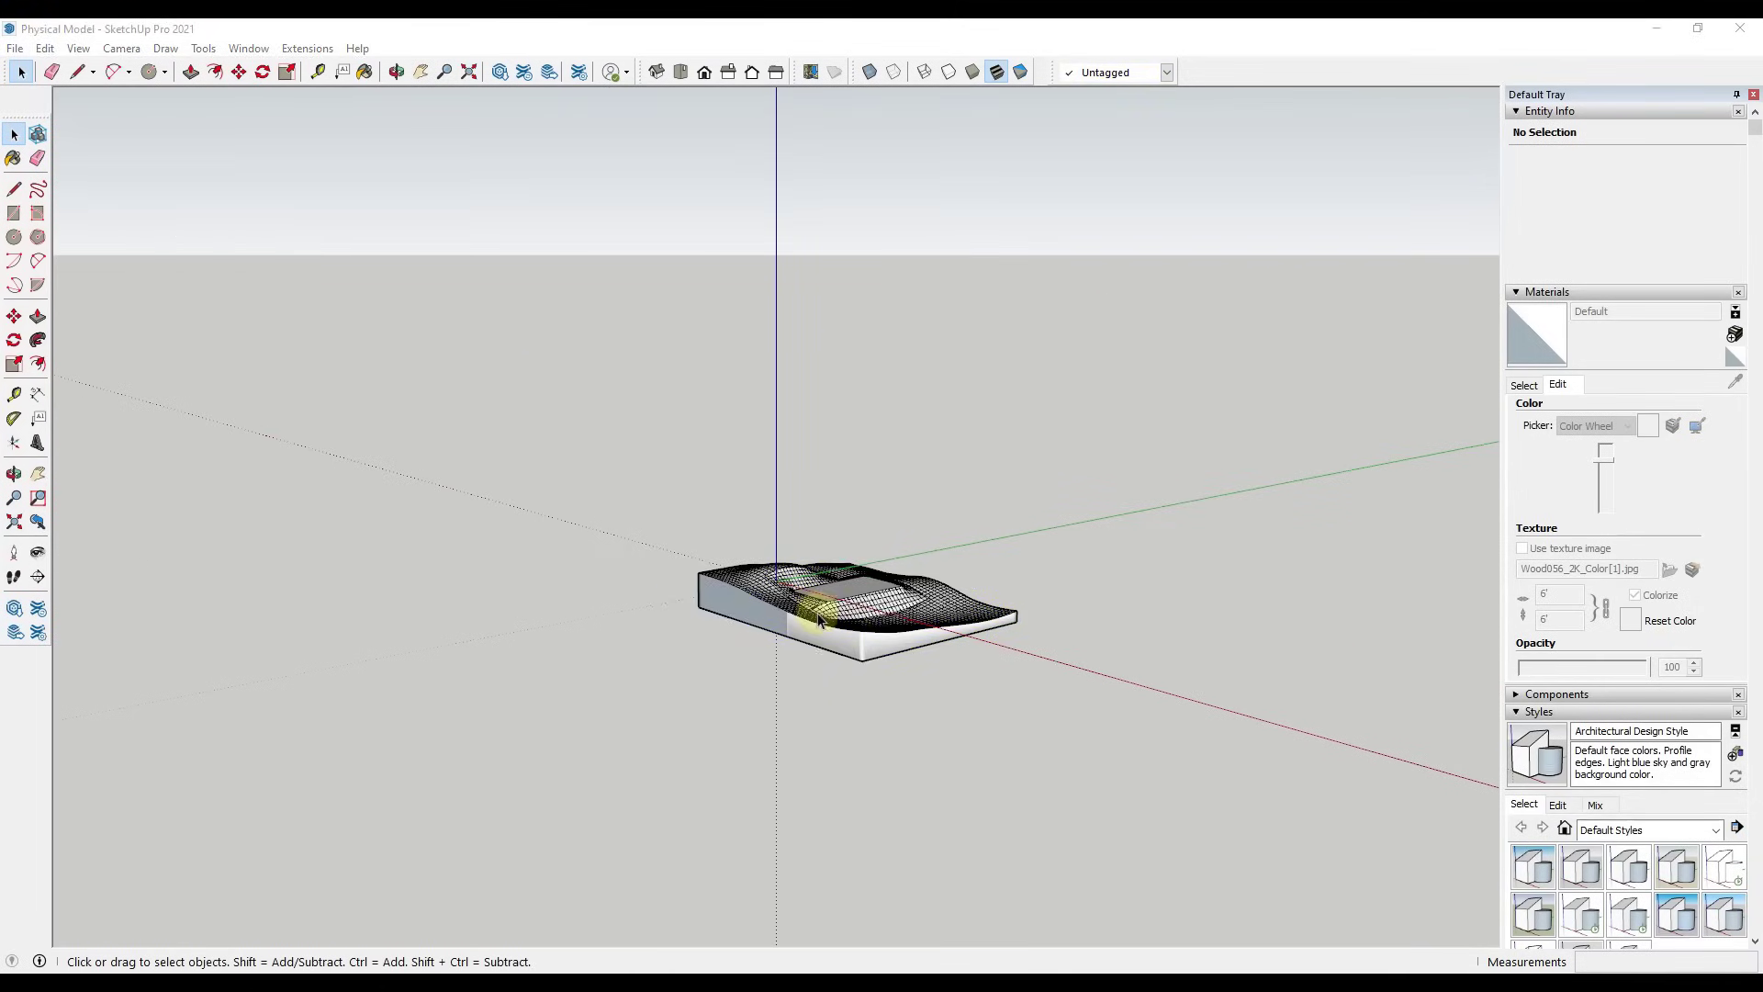
Copy the solid terrain group with Move and Ctrl, placing the duplicate to the right
left_click(905, 630)
scroll(876, 630, "up", 5)
scroll(877, 630, "down", 5)
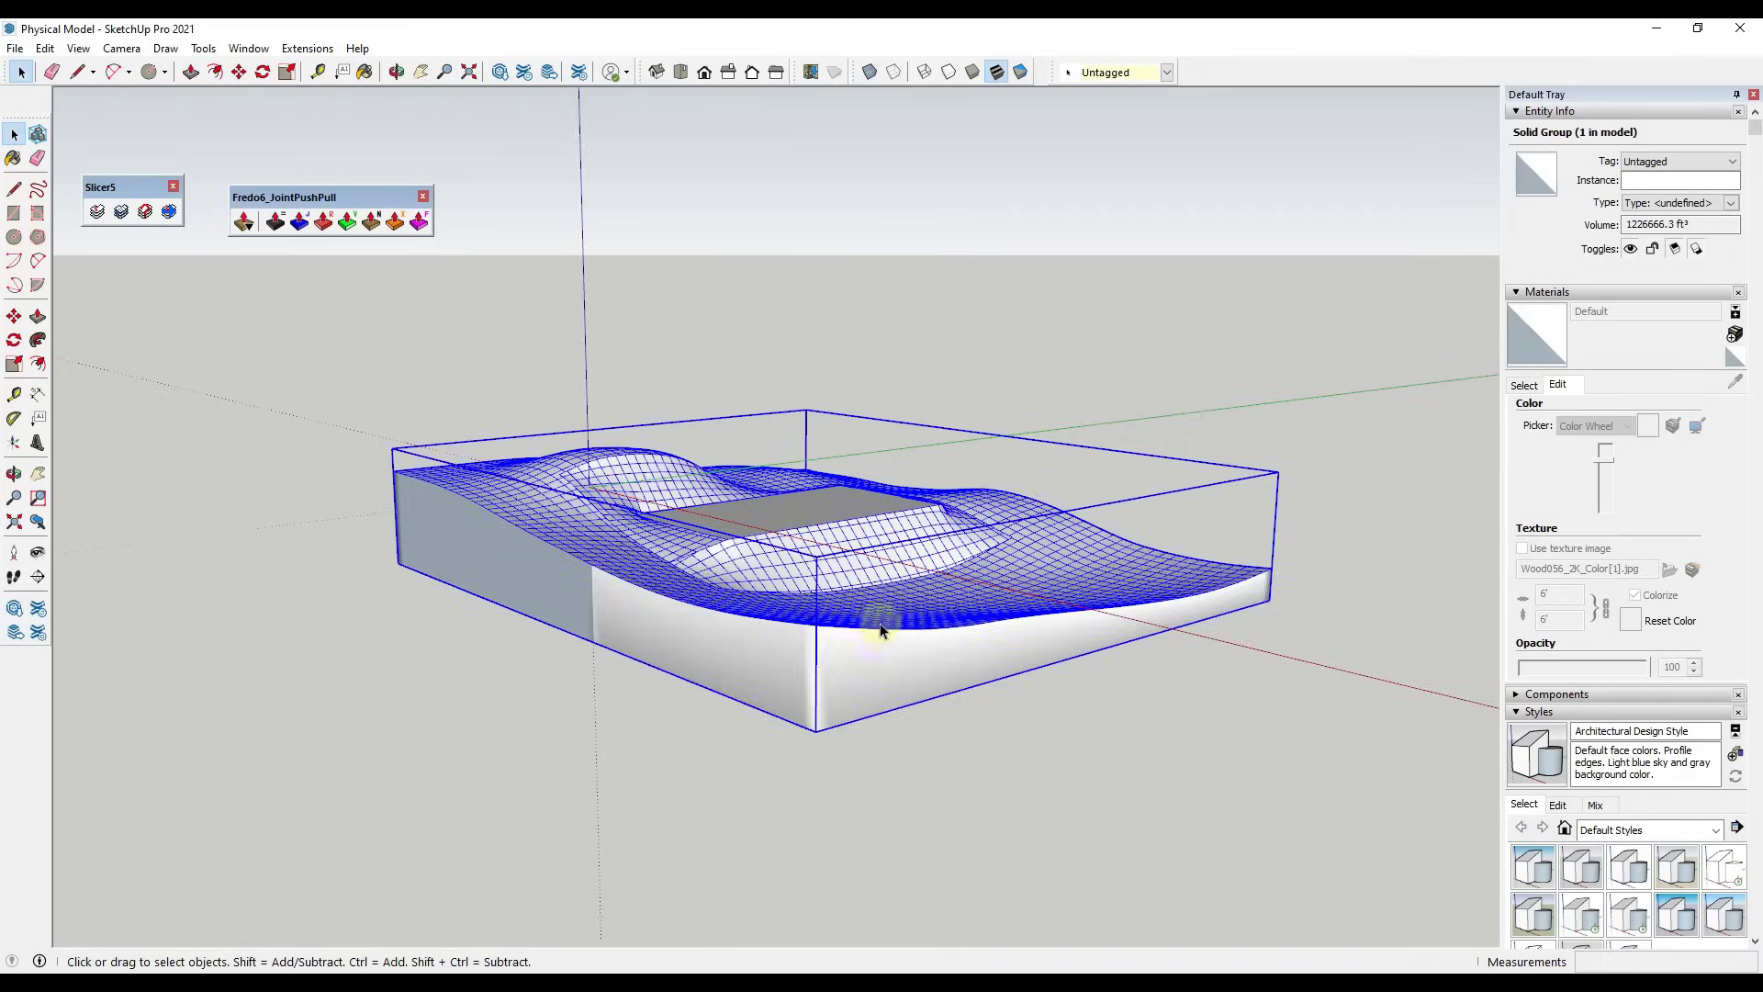
key("m")
left_click(848, 652)
key("ctrl")
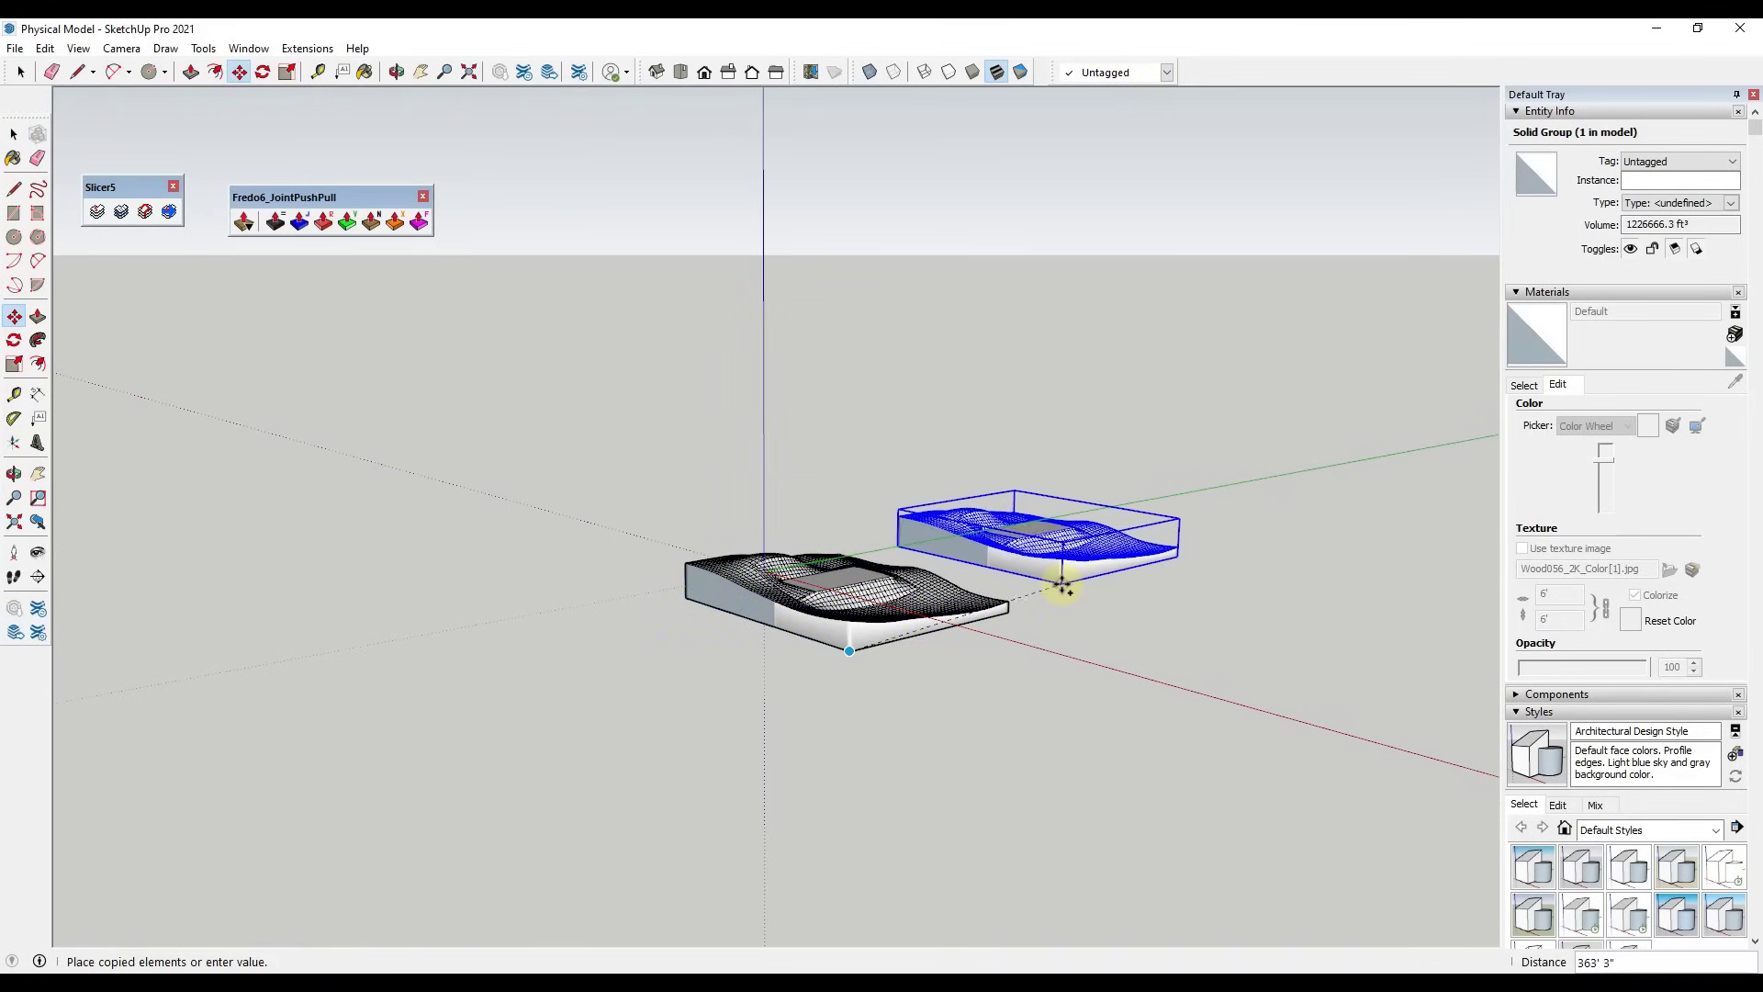
left_click(1065, 597)
scroll(1192, 581, "up", 4)
scroll(735, 641, "up", 4)
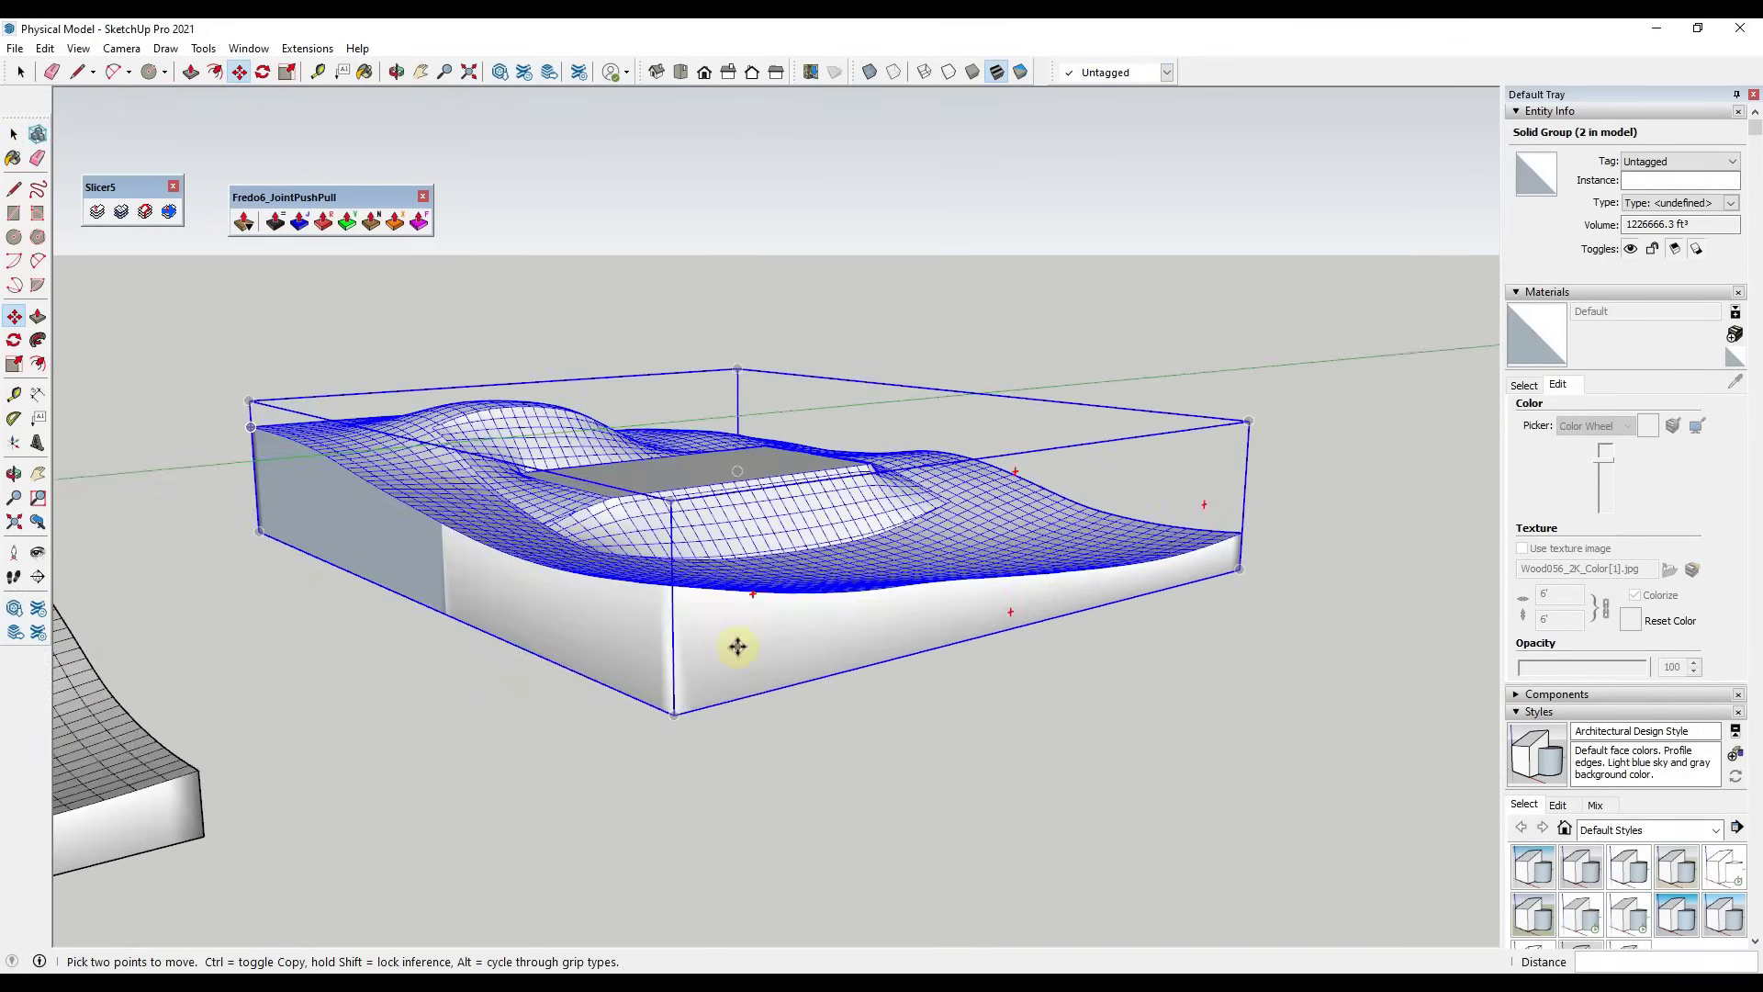
scroll(774, 559, "down", 3)
scroll(841, 539, "down", 4)
scroll(322, 622, "up", 2)
key("space")
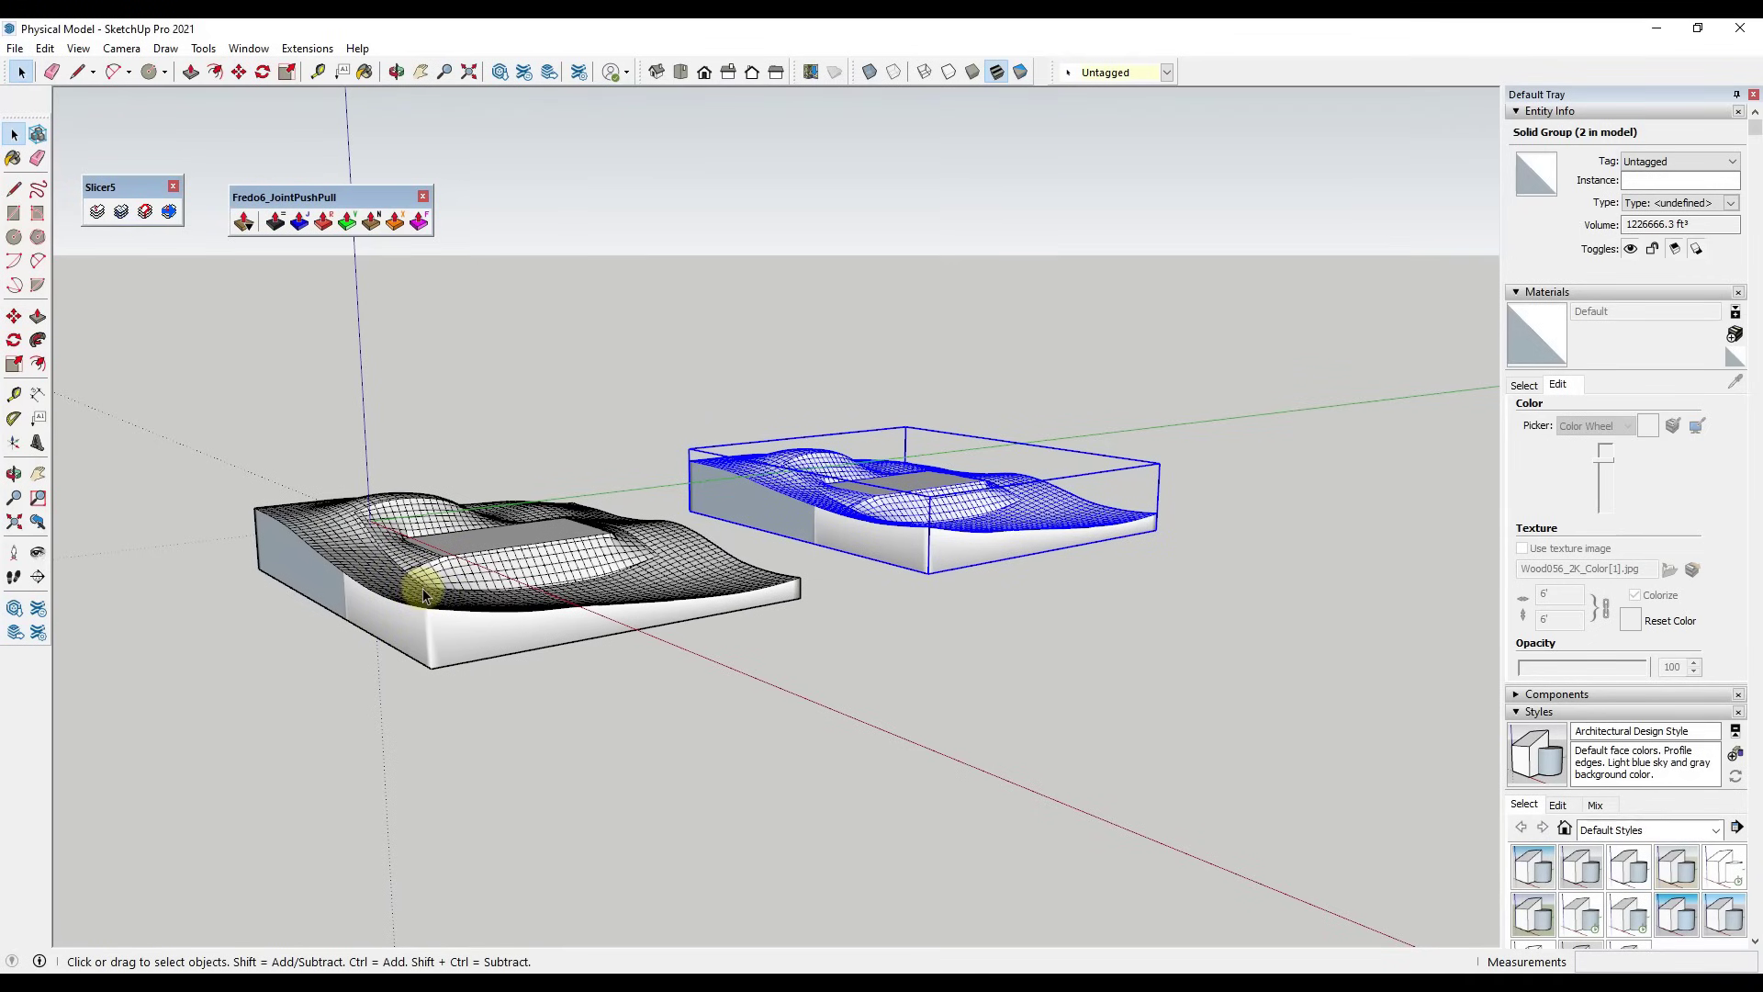
Save the model, zoom in, and bring up the Slicer5 Parameters dialog for the copy
left_click(17, 49)
left_click(55, 136)
scroll(1053, 516, "up", 3)
scroll(1053, 516, "up", 1)
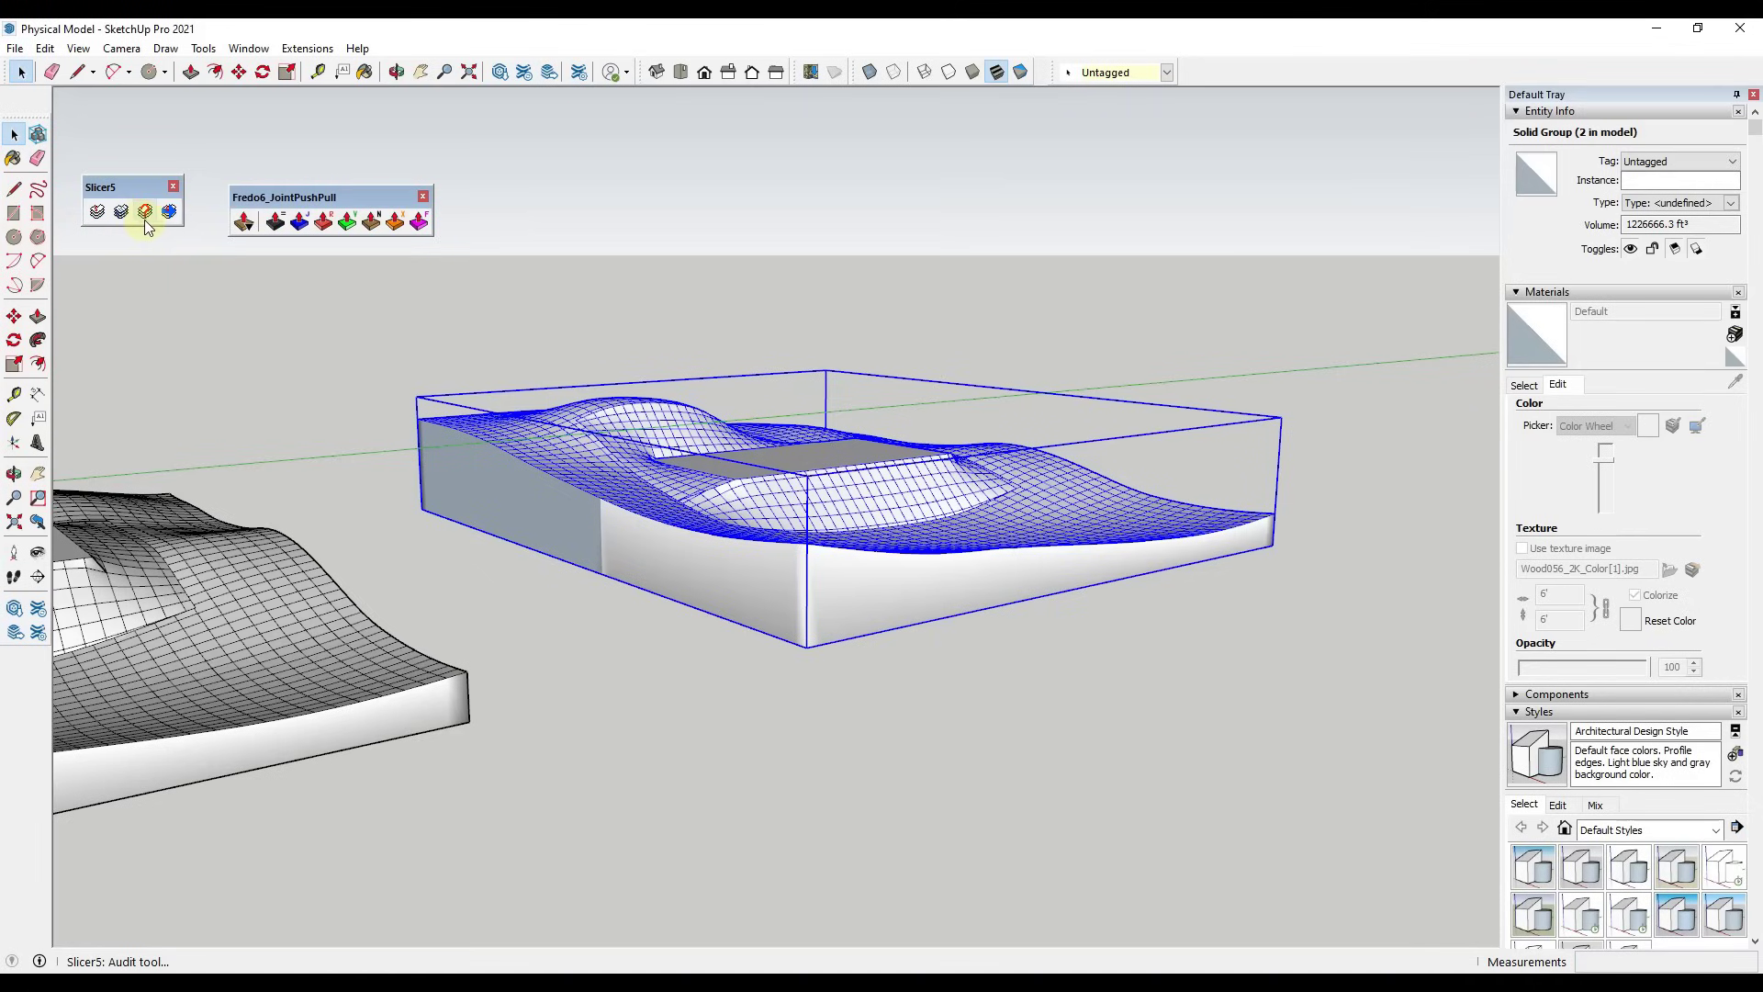
left_click(99, 212)
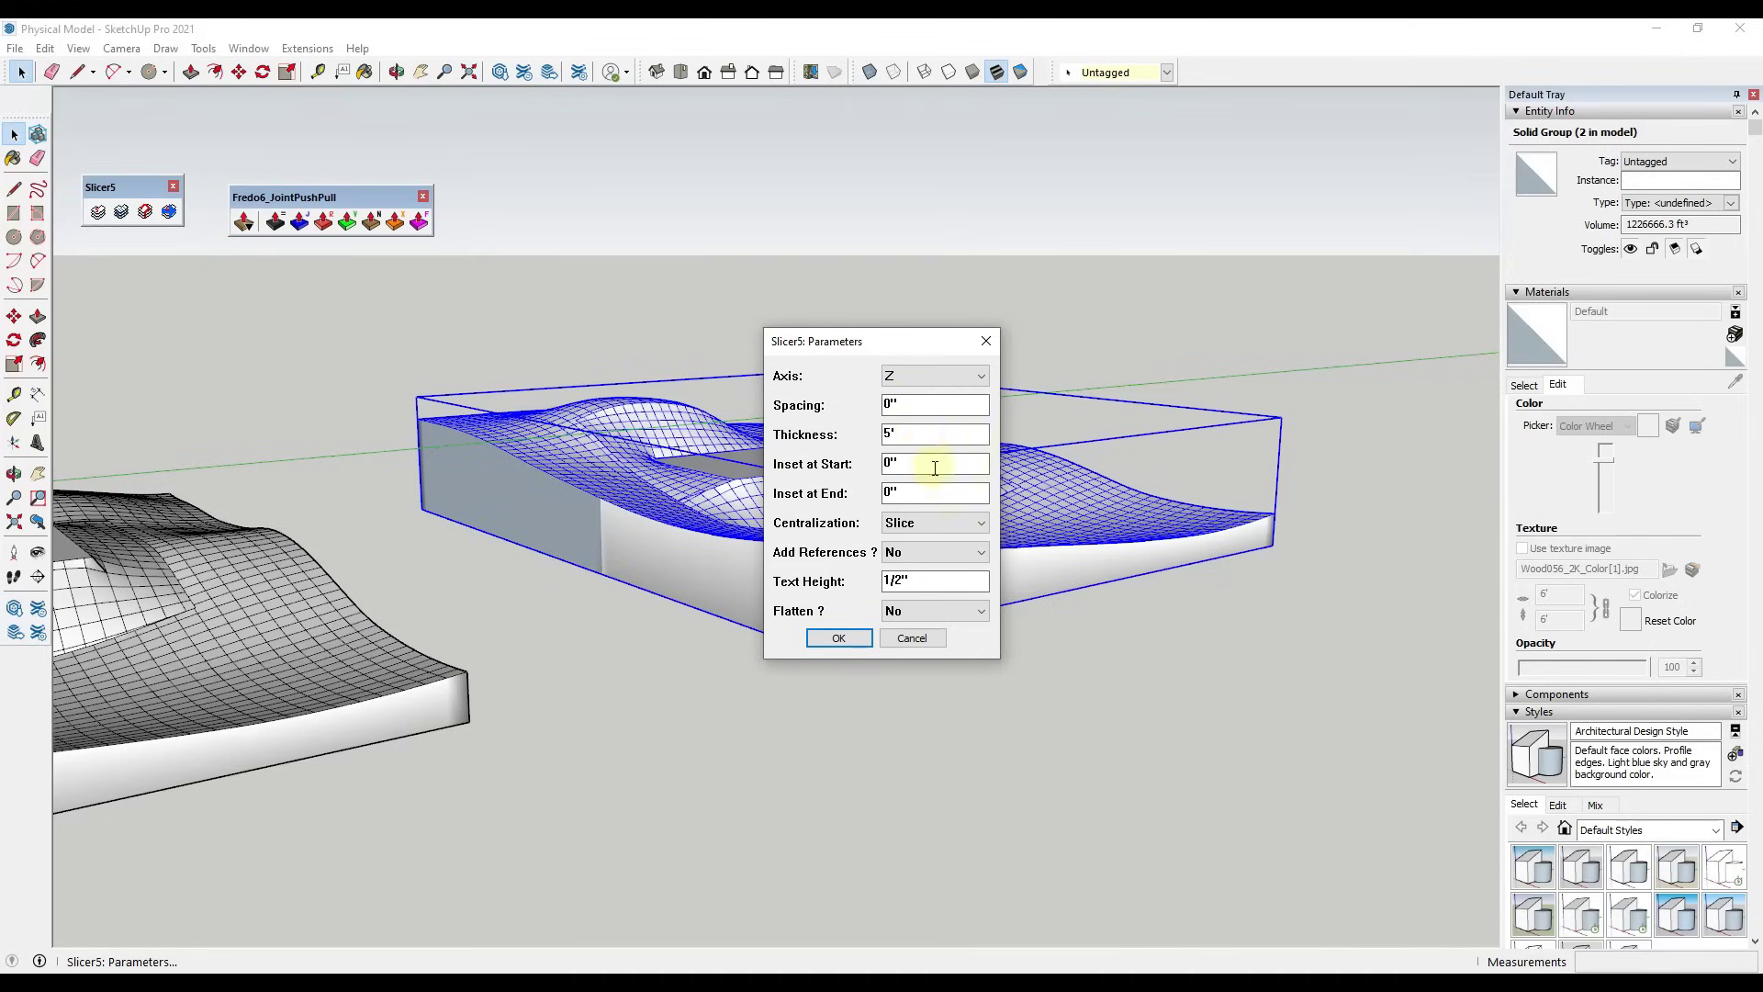
Change the Slicer5 Thickness from 5' to 2.5 and confirm the parameters
left_click_drag(920, 430, 795, 429)
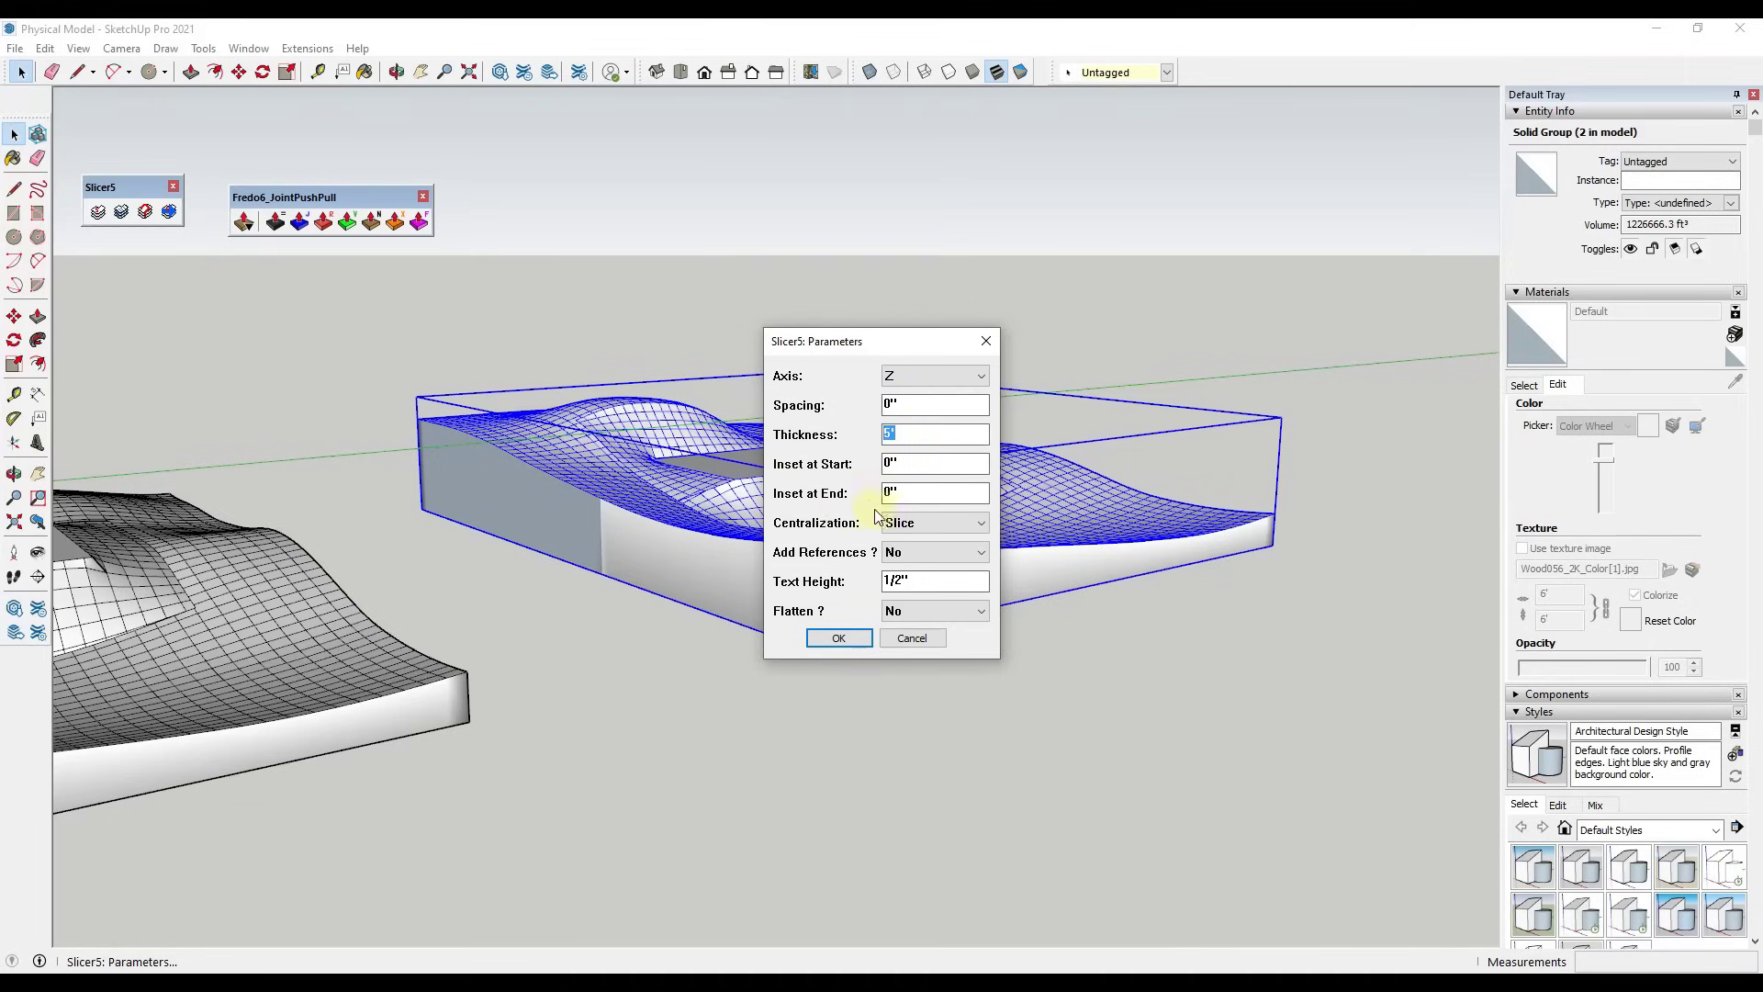
type("2.5")
left_click(840, 635)
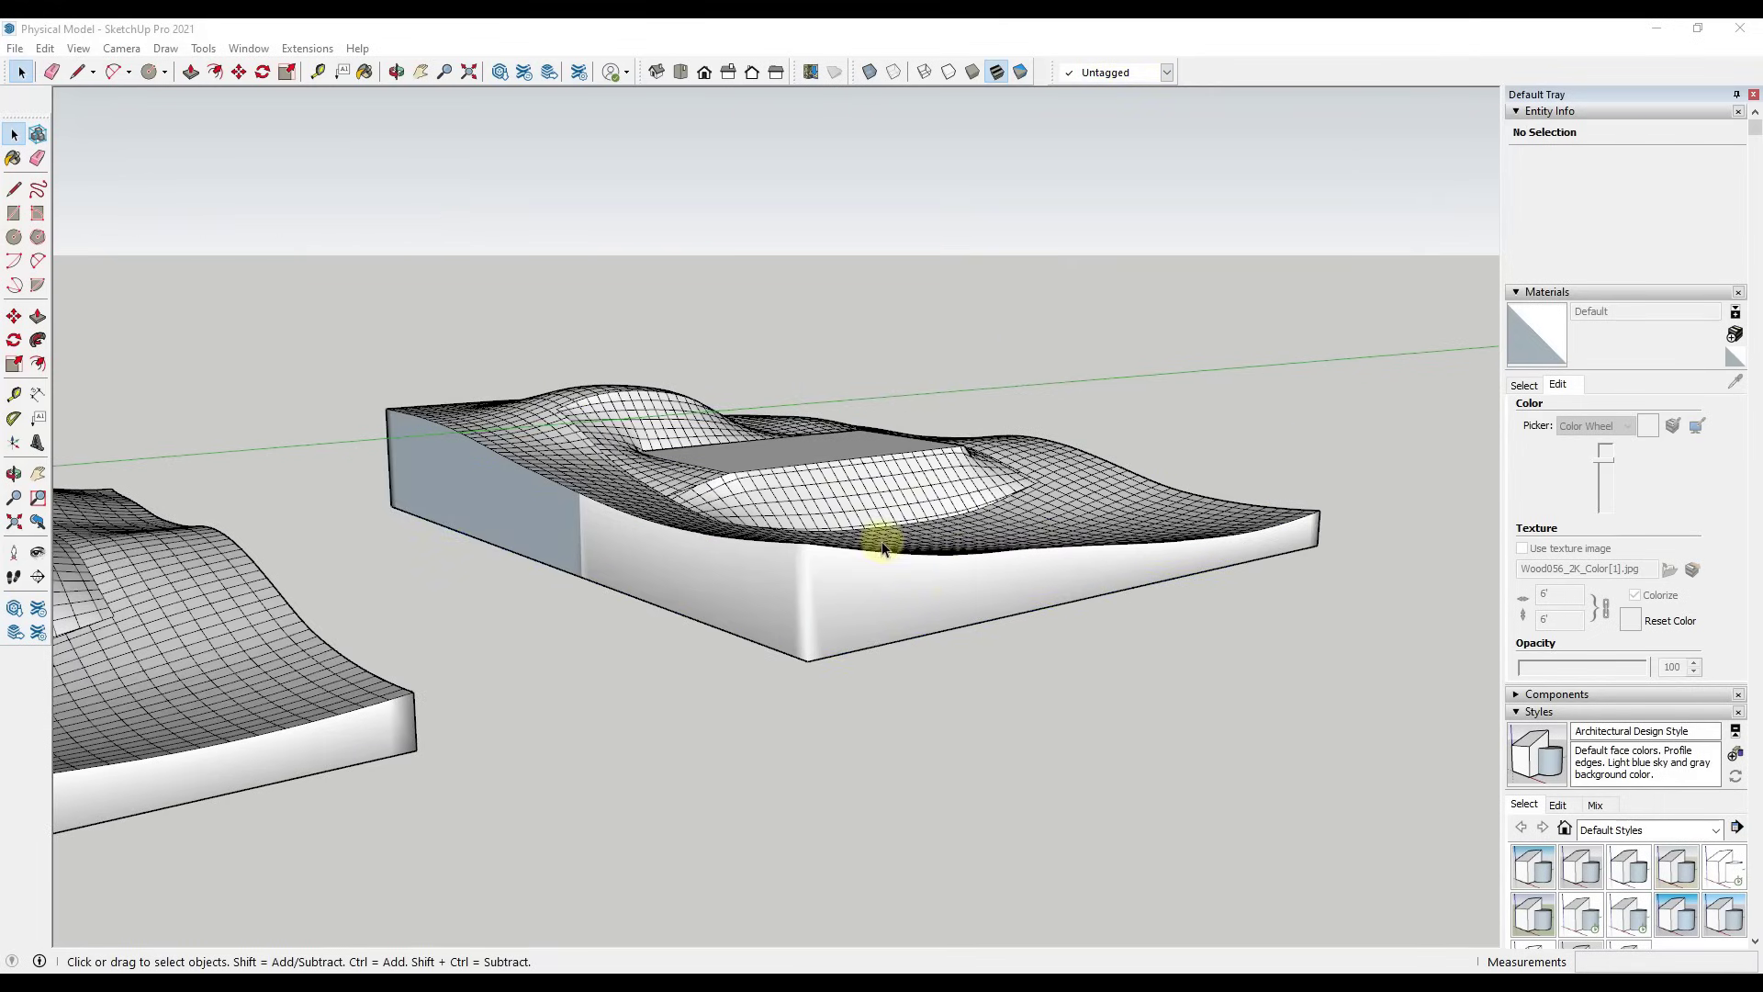
Select the copied terrain solid and bring up the Slicer5 parameters beside the model
middle_click_drag(842, 582, 935, 634)
key("space")
left_click(823, 636)
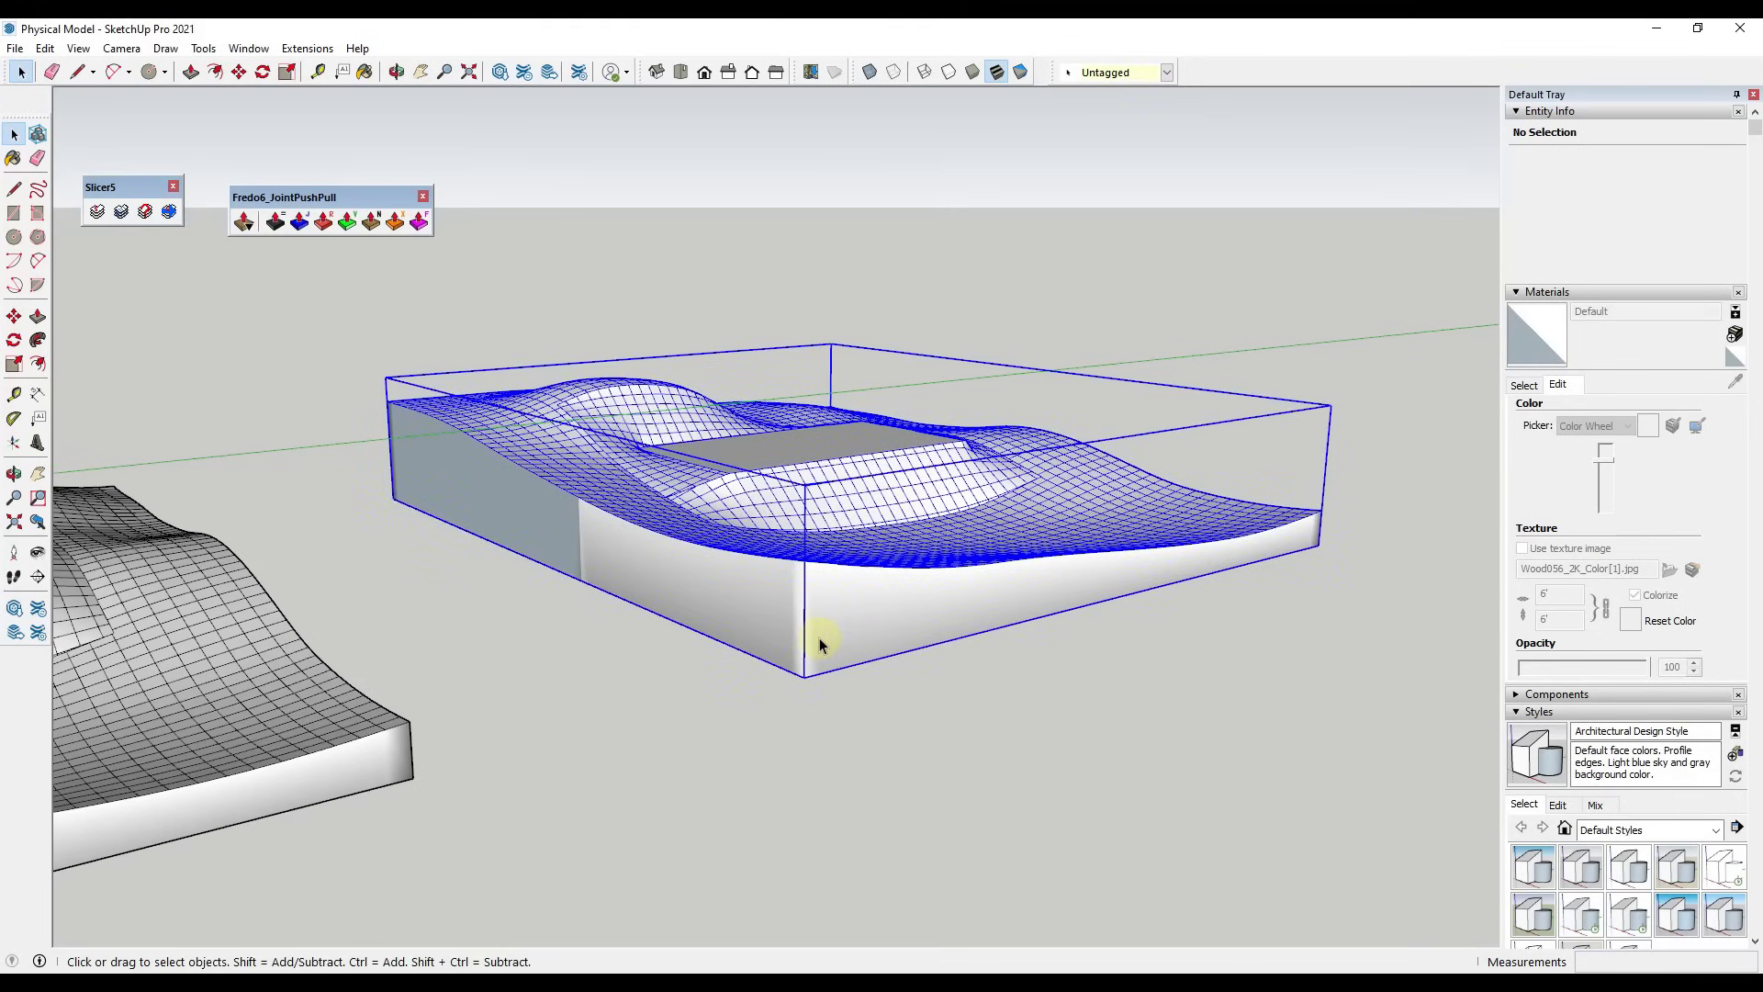
left_click(98, 213)
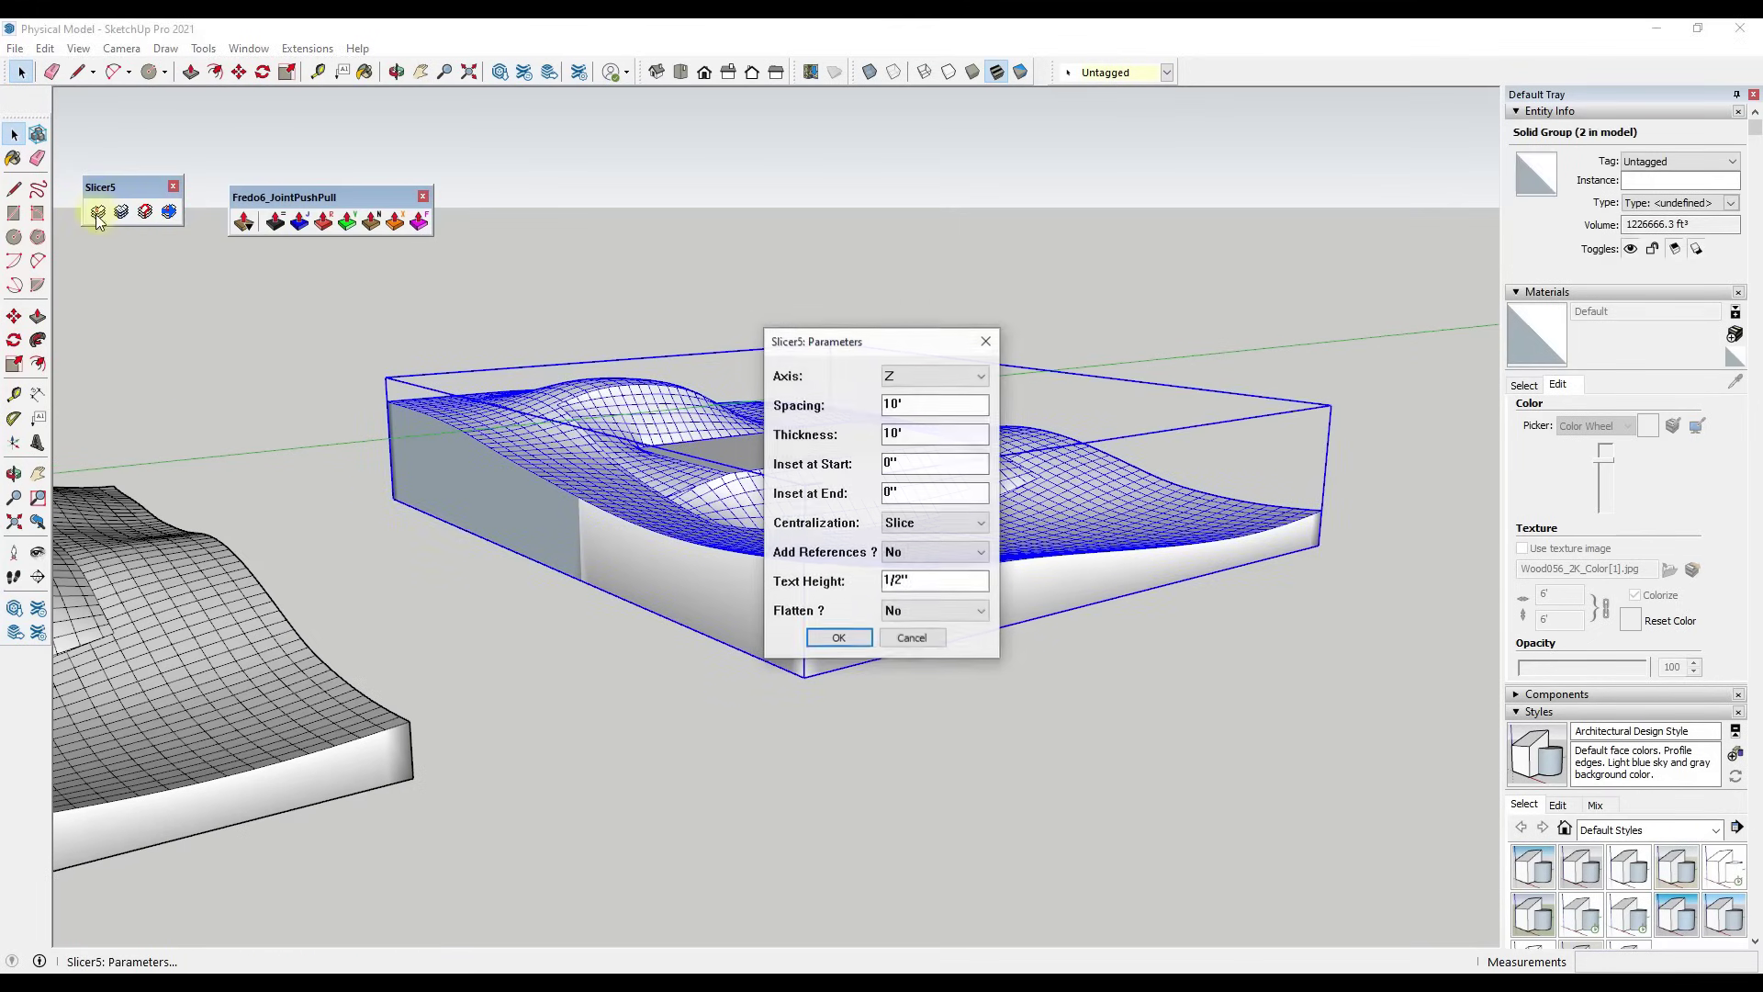
left_click_drag(733, 326, 320, 276)
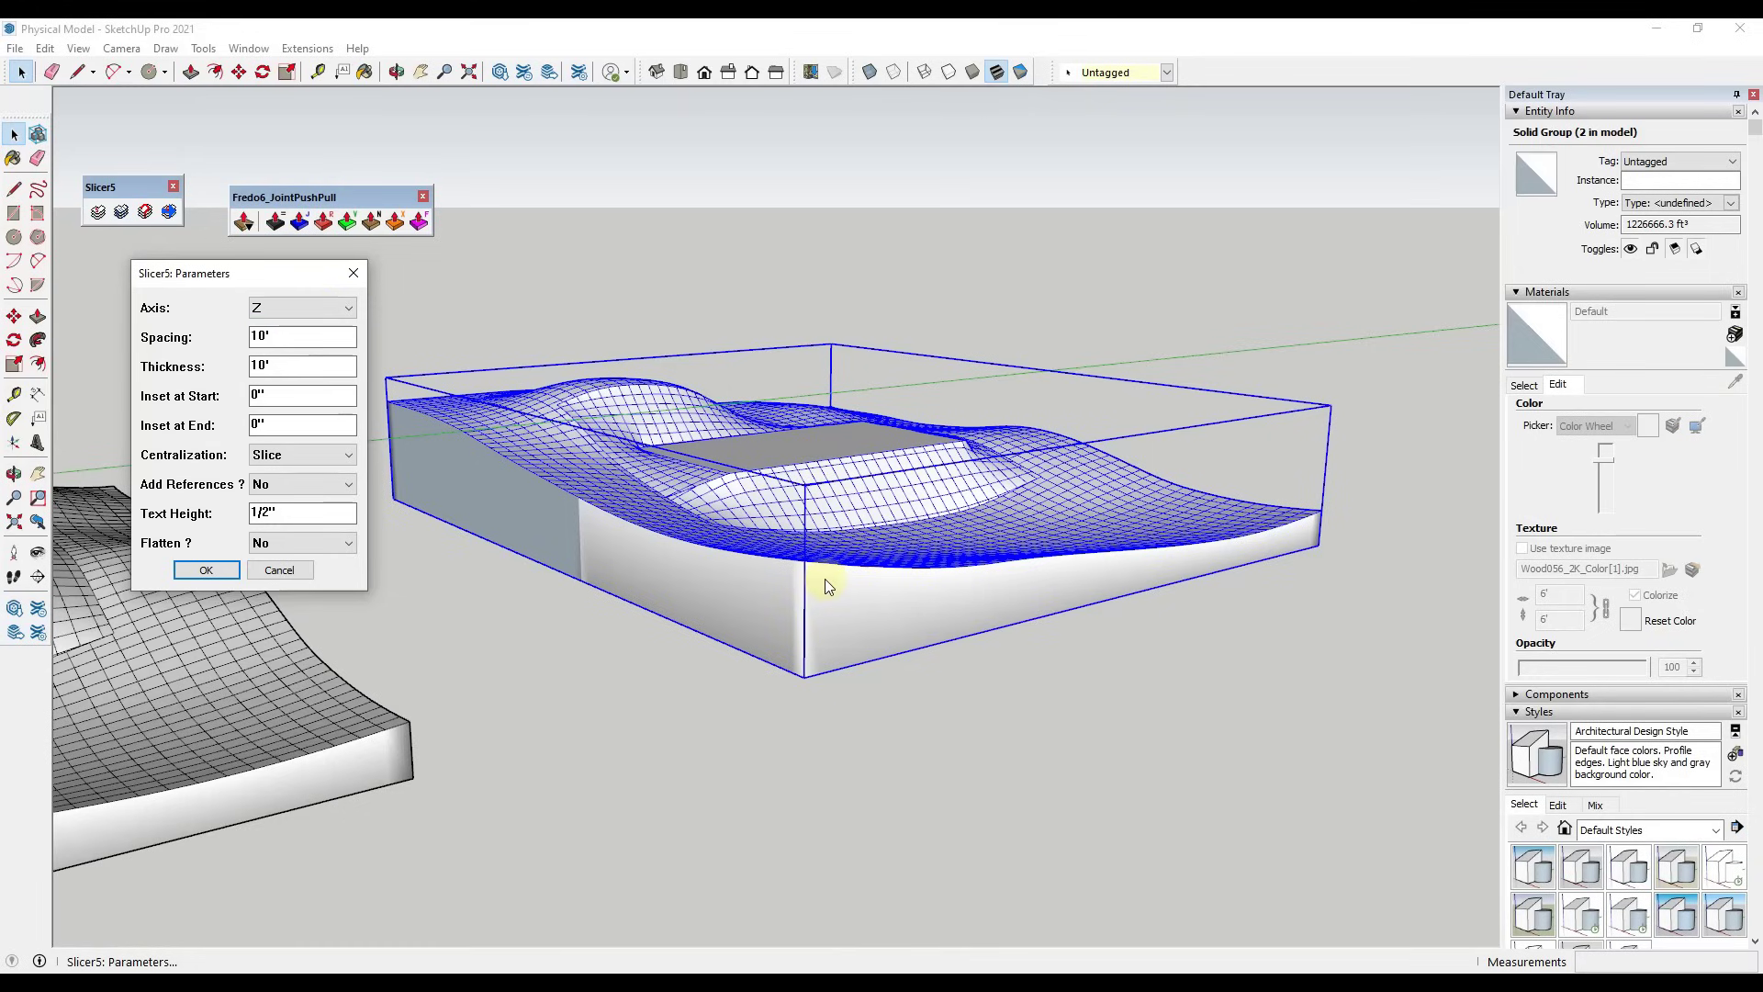
Set Spacing 2.5' and Thickness 2.5', keep Centralization at Slice, and accept
double_click(316, 337)
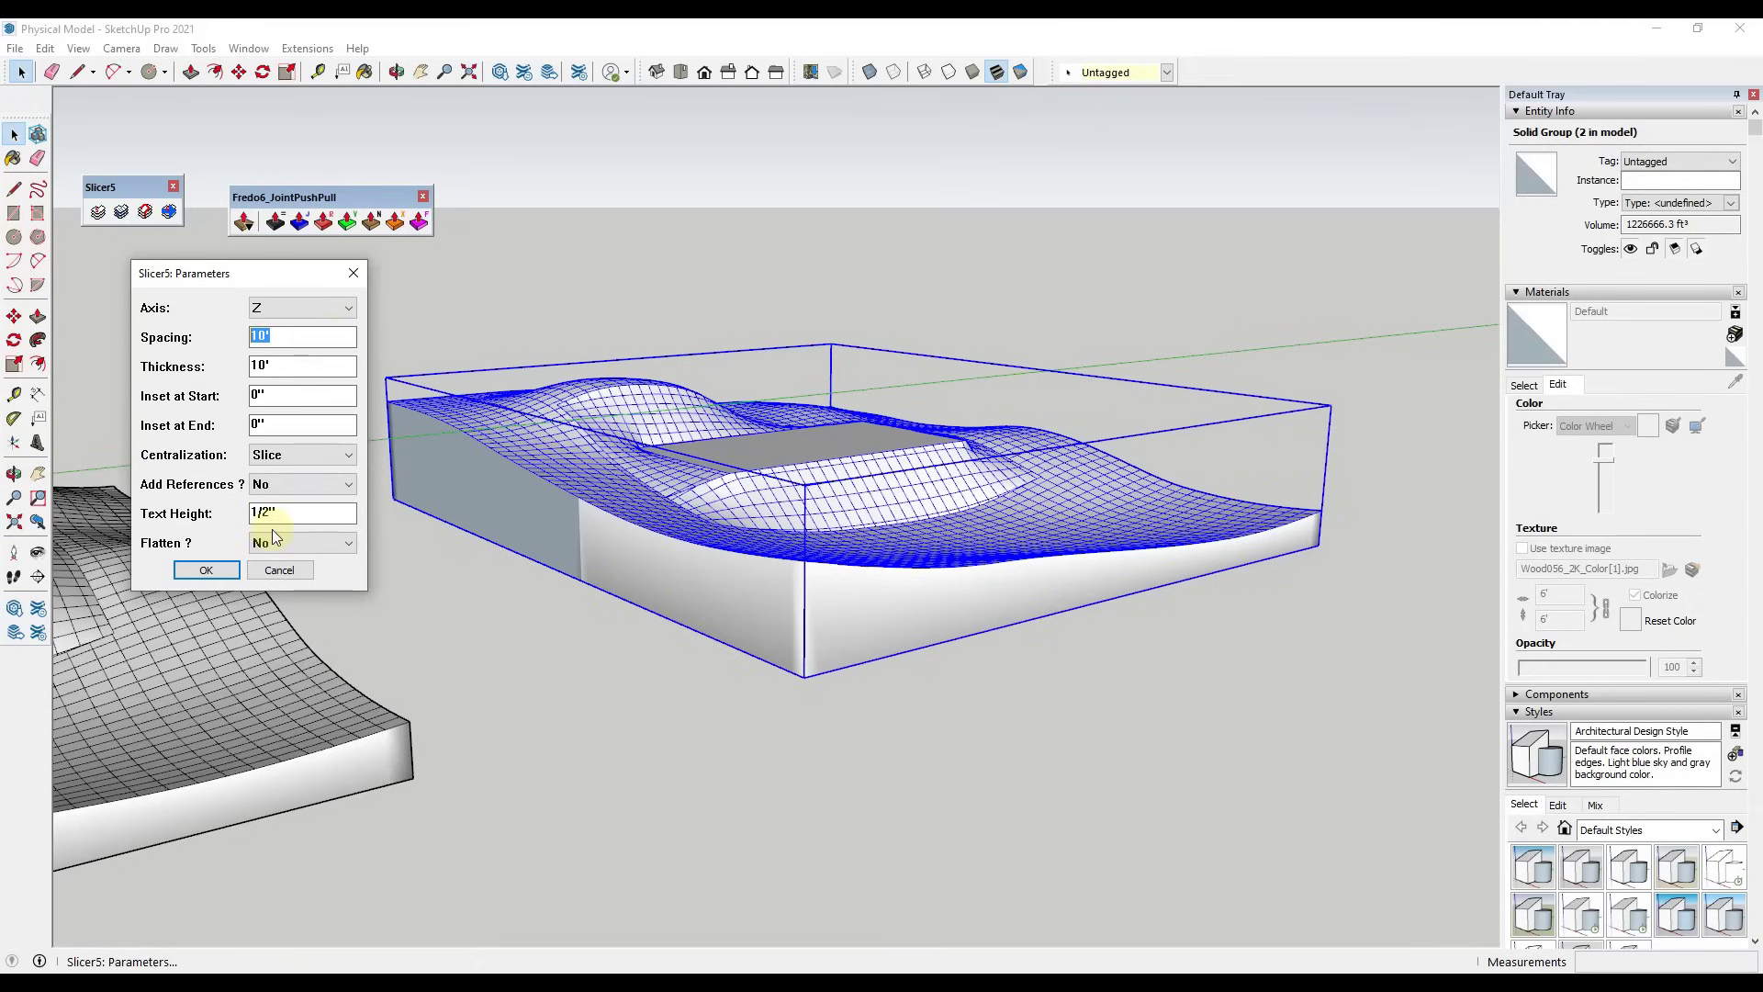
type("2.5'")
key("Tab")
type("2.")
left_click(275, 462)
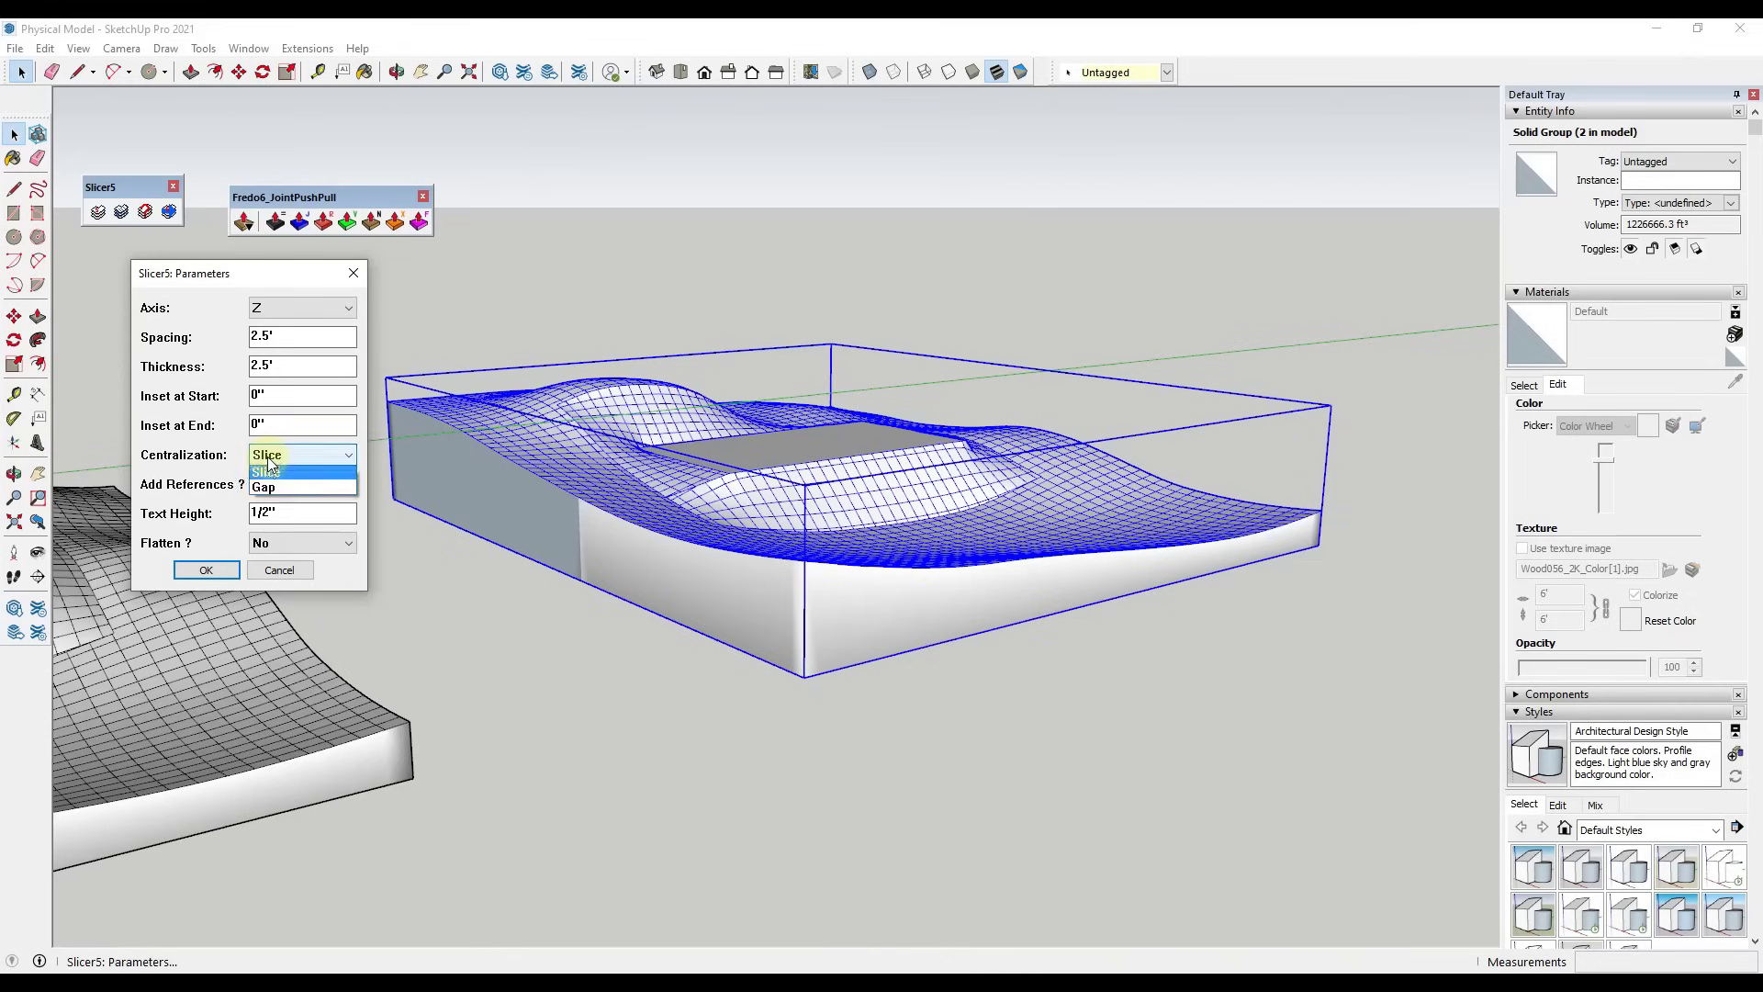
left_click(276, 463)
left_click(266, 512)
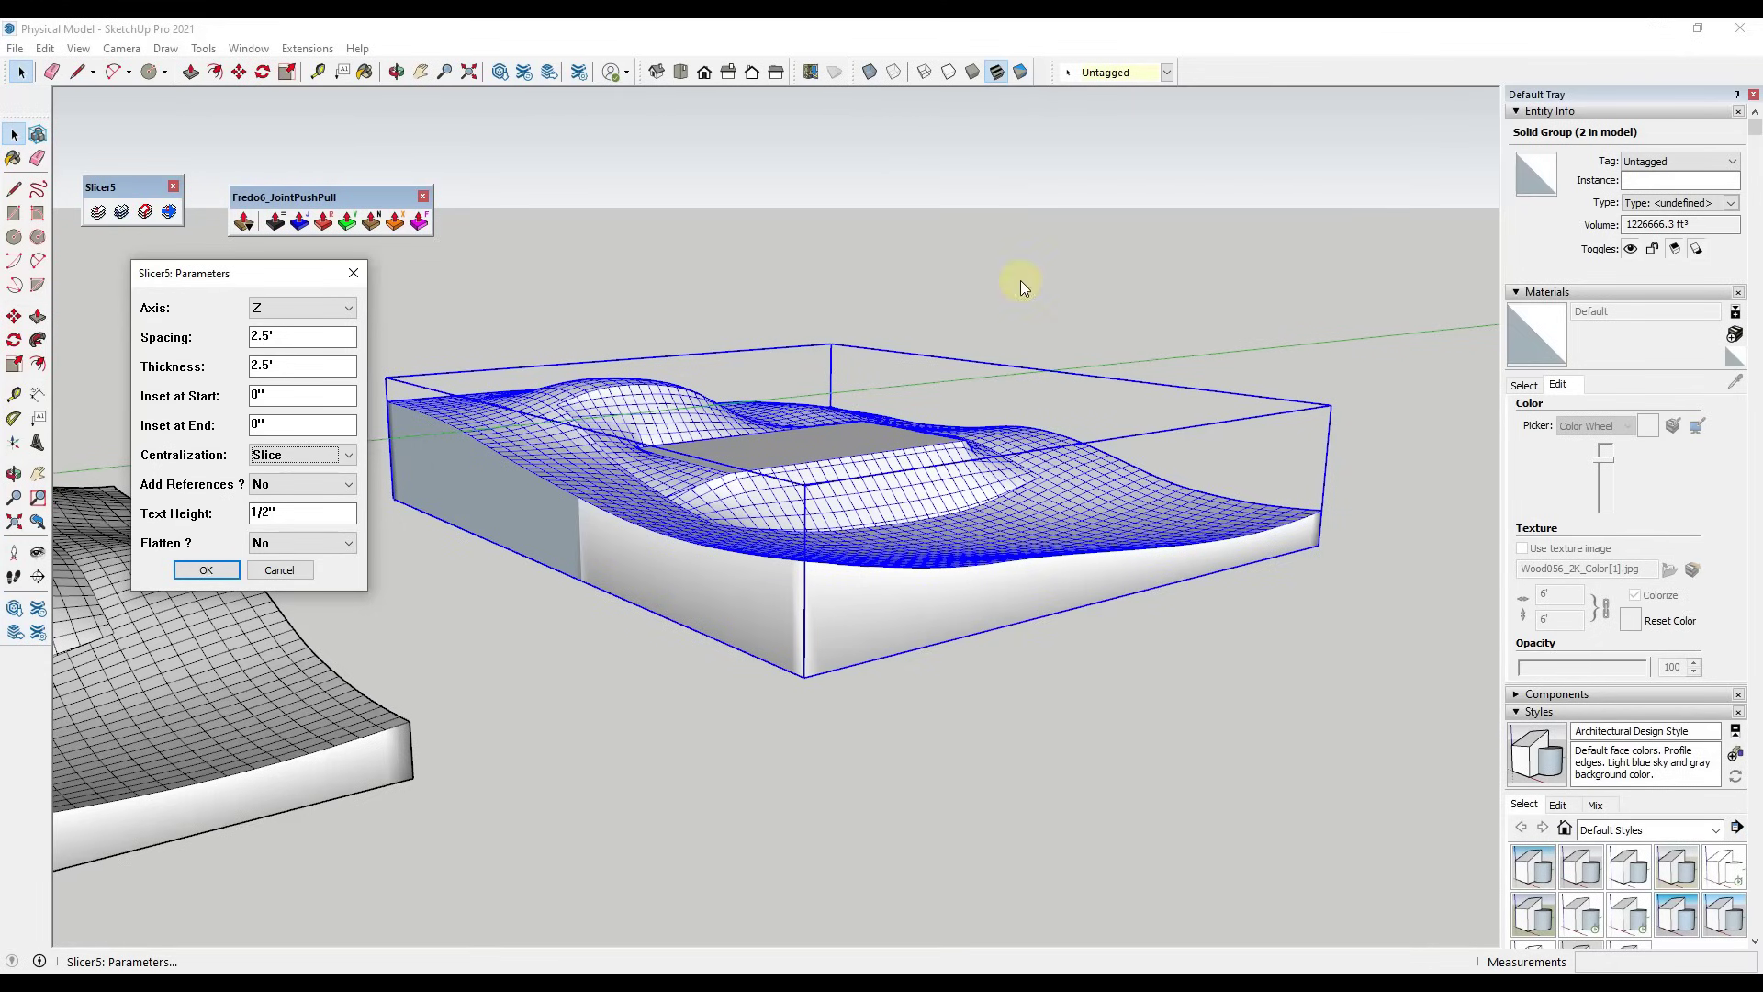
left_click(209, 572)
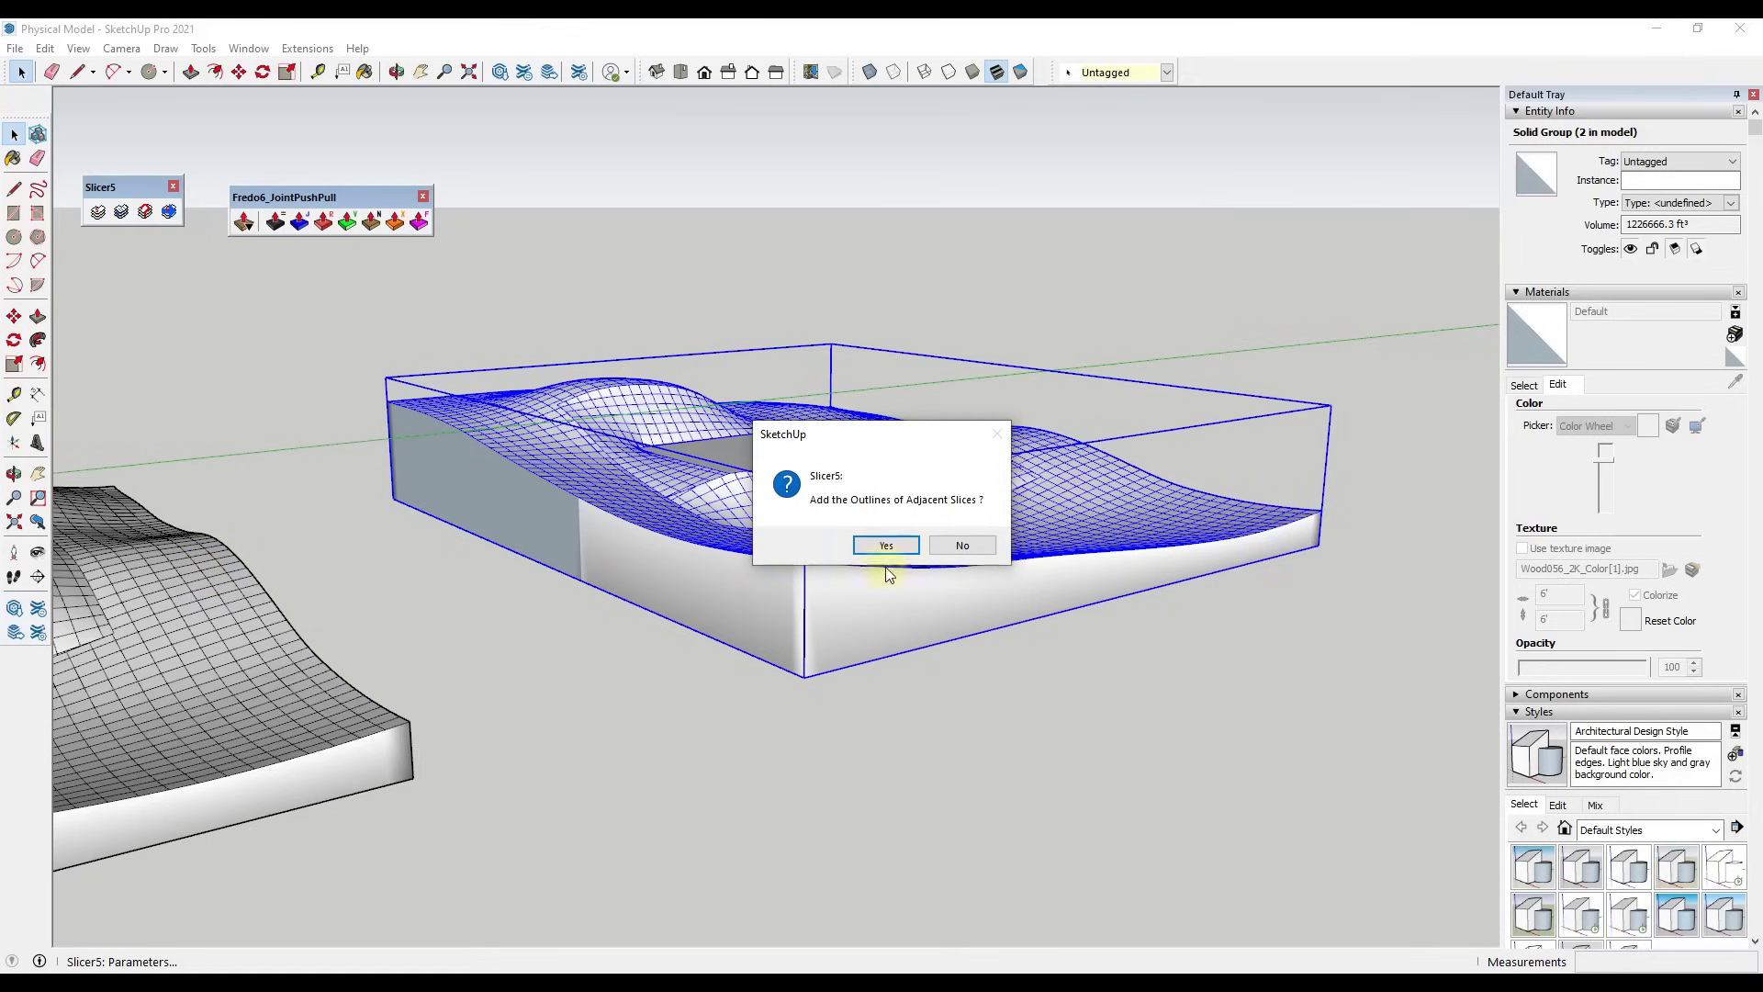
Decline adjacent-slice outlines and orbit around the finished sliced terrain
left_click(960, 547)
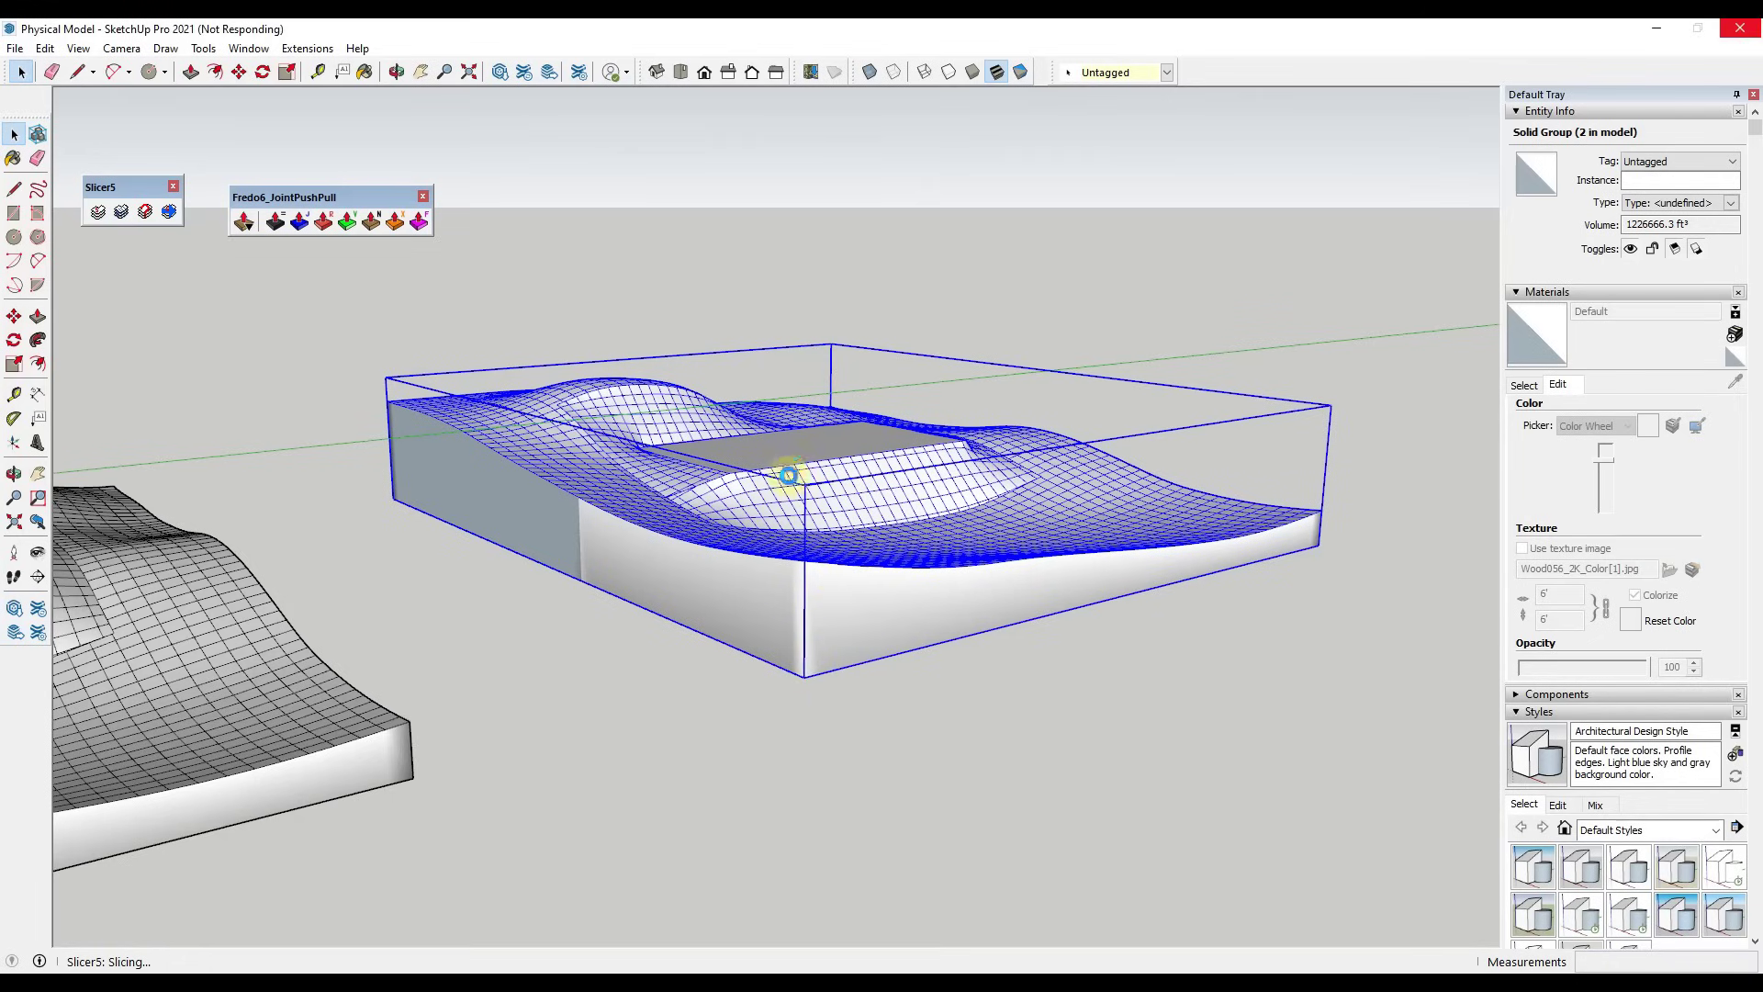
middle_click_drag(239, 496, 818, 630)
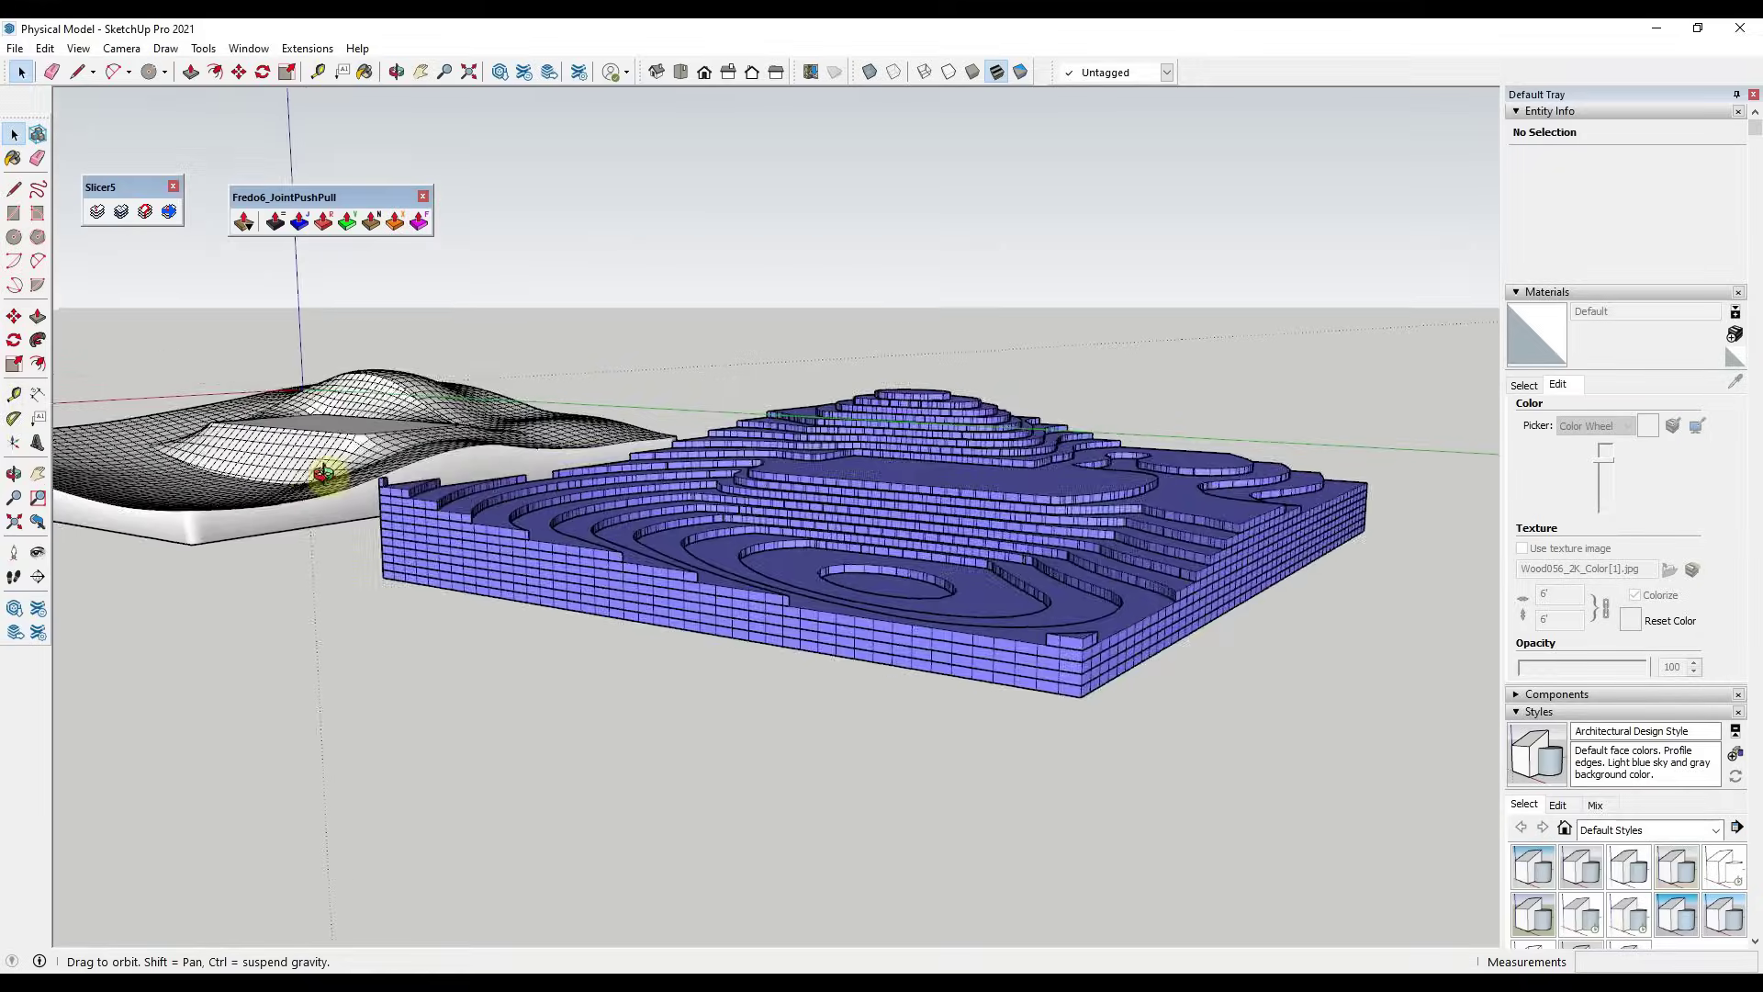
scroll(872, 574, "up", 4)
scroll(830, 606, "down", 4)
scroll(952, 480, "up", 4)
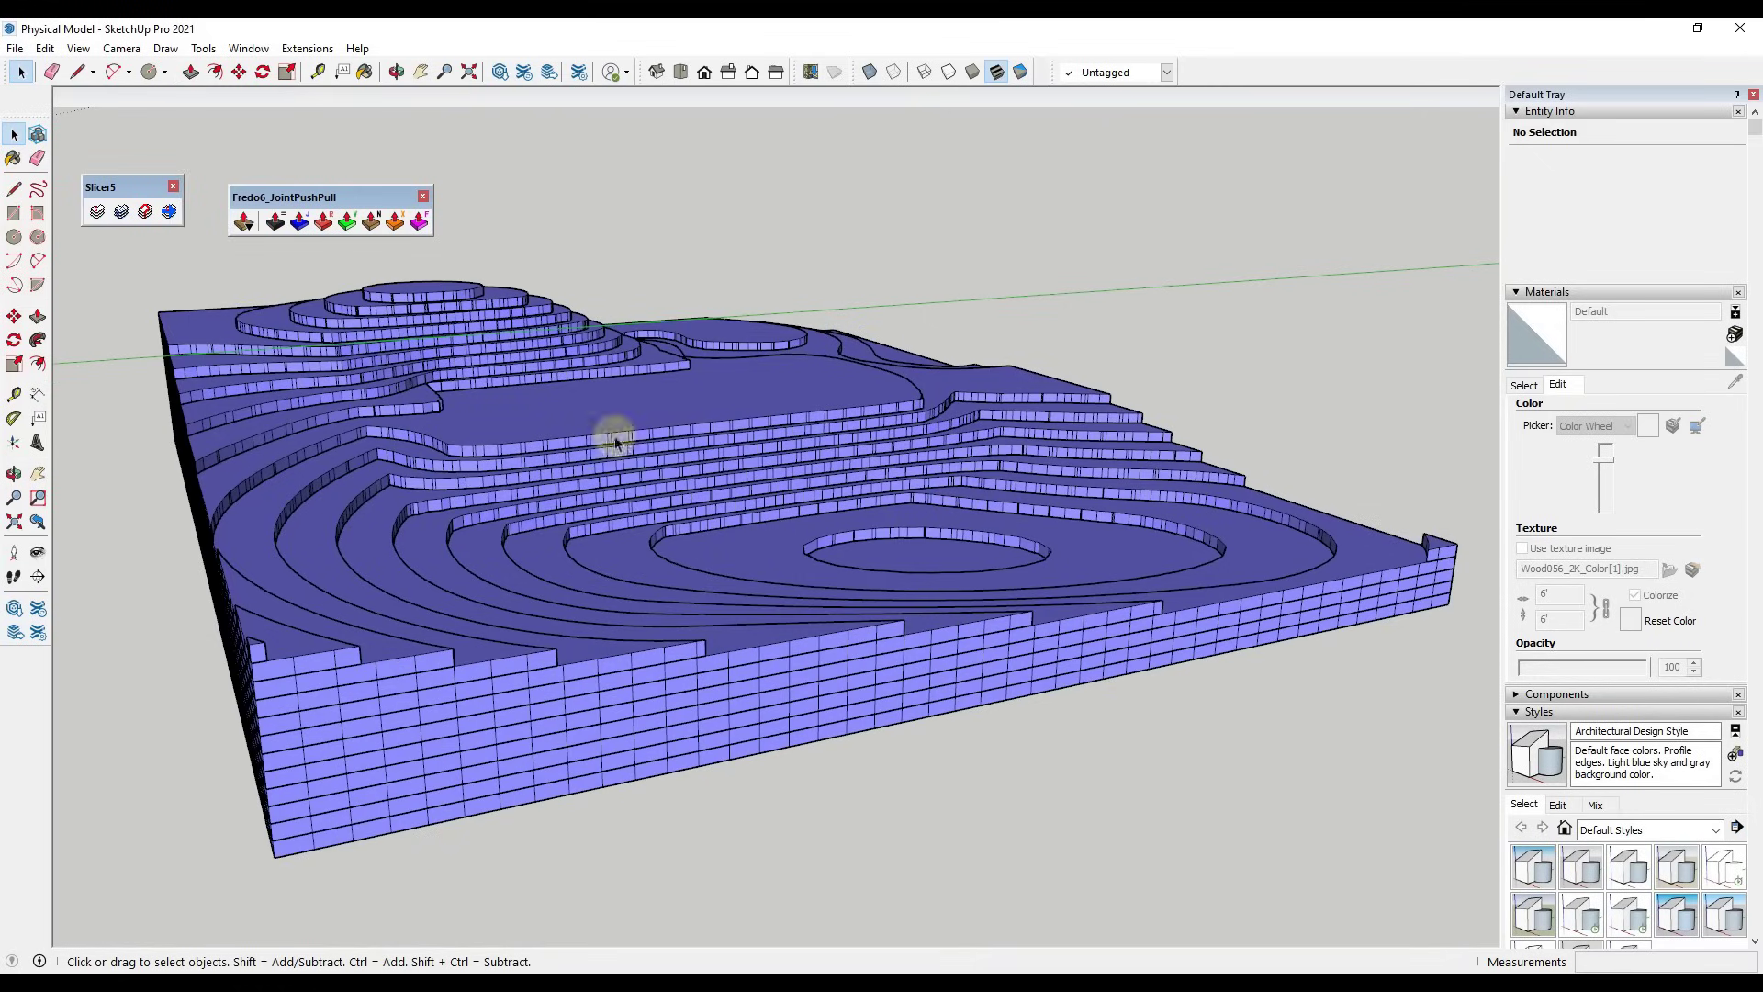
middle_click_drag(421, 401, 725, 405)
scroll(748, 443, "down", 3)
scroll(735, 473, "down", 1)
Move the sliced terrain group from its bottom corner onto the original solid block
left_click(732, 479)
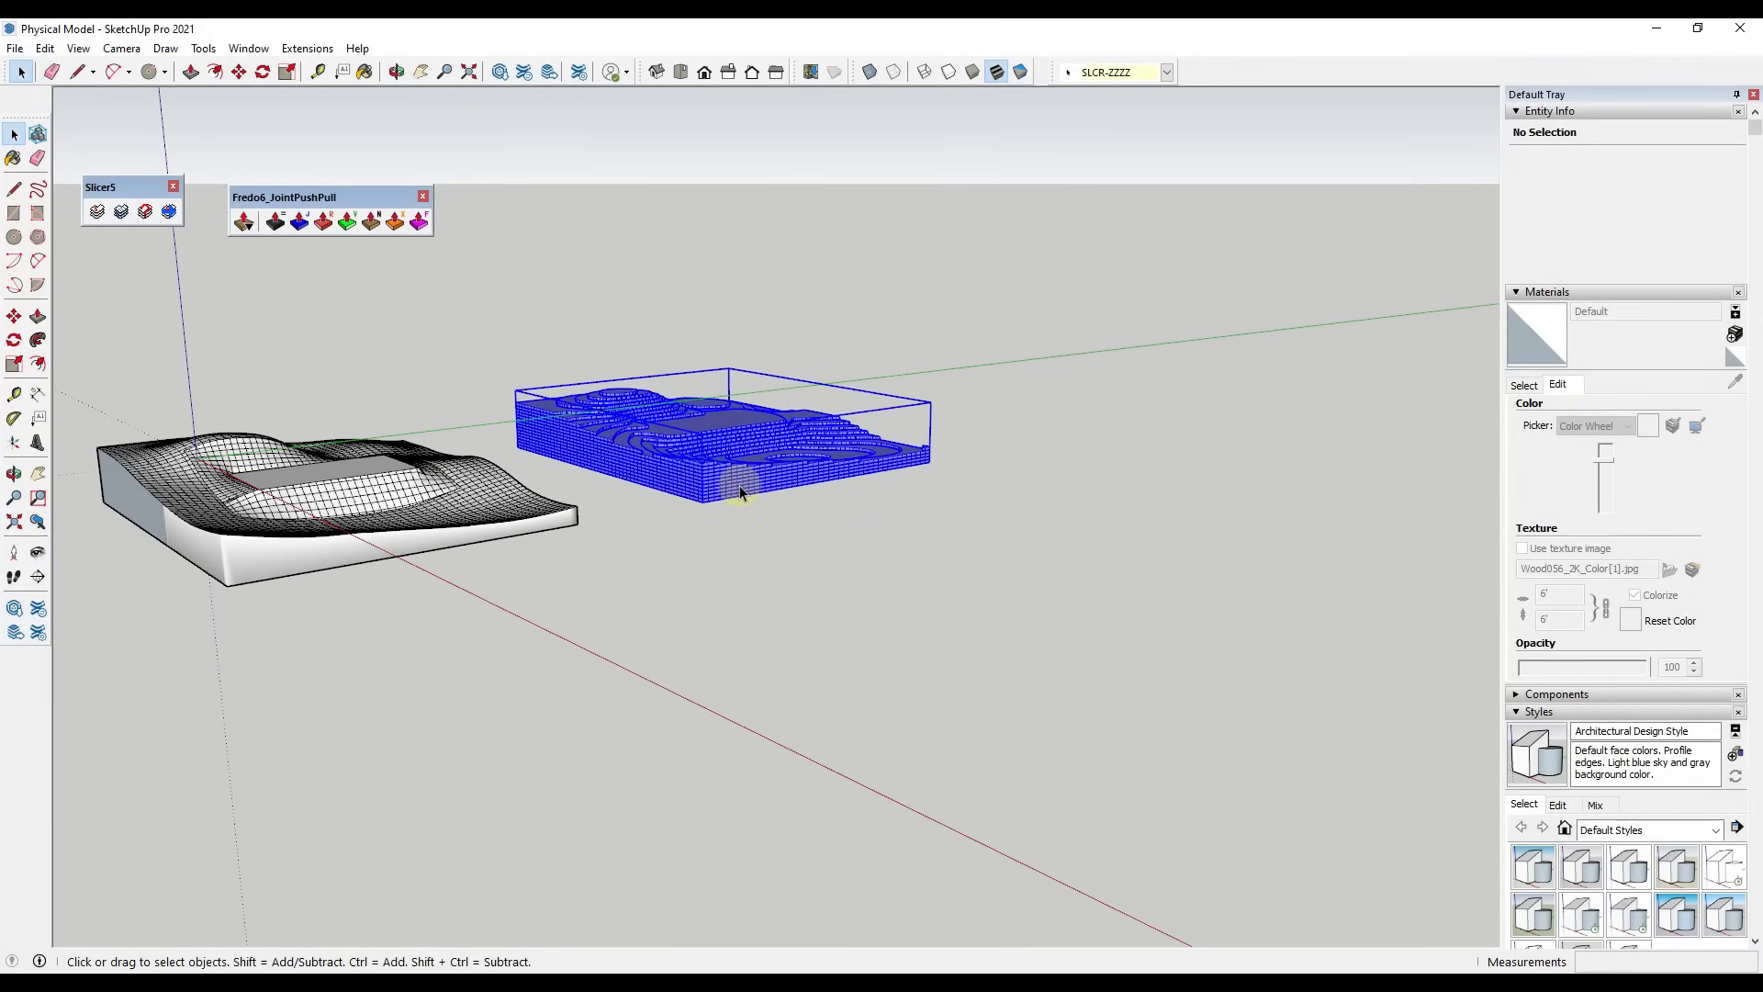
scroll(680, 510, "up", 1)
key("m")
left_click(683, 513)
scroll(683, 514, "down", 3)
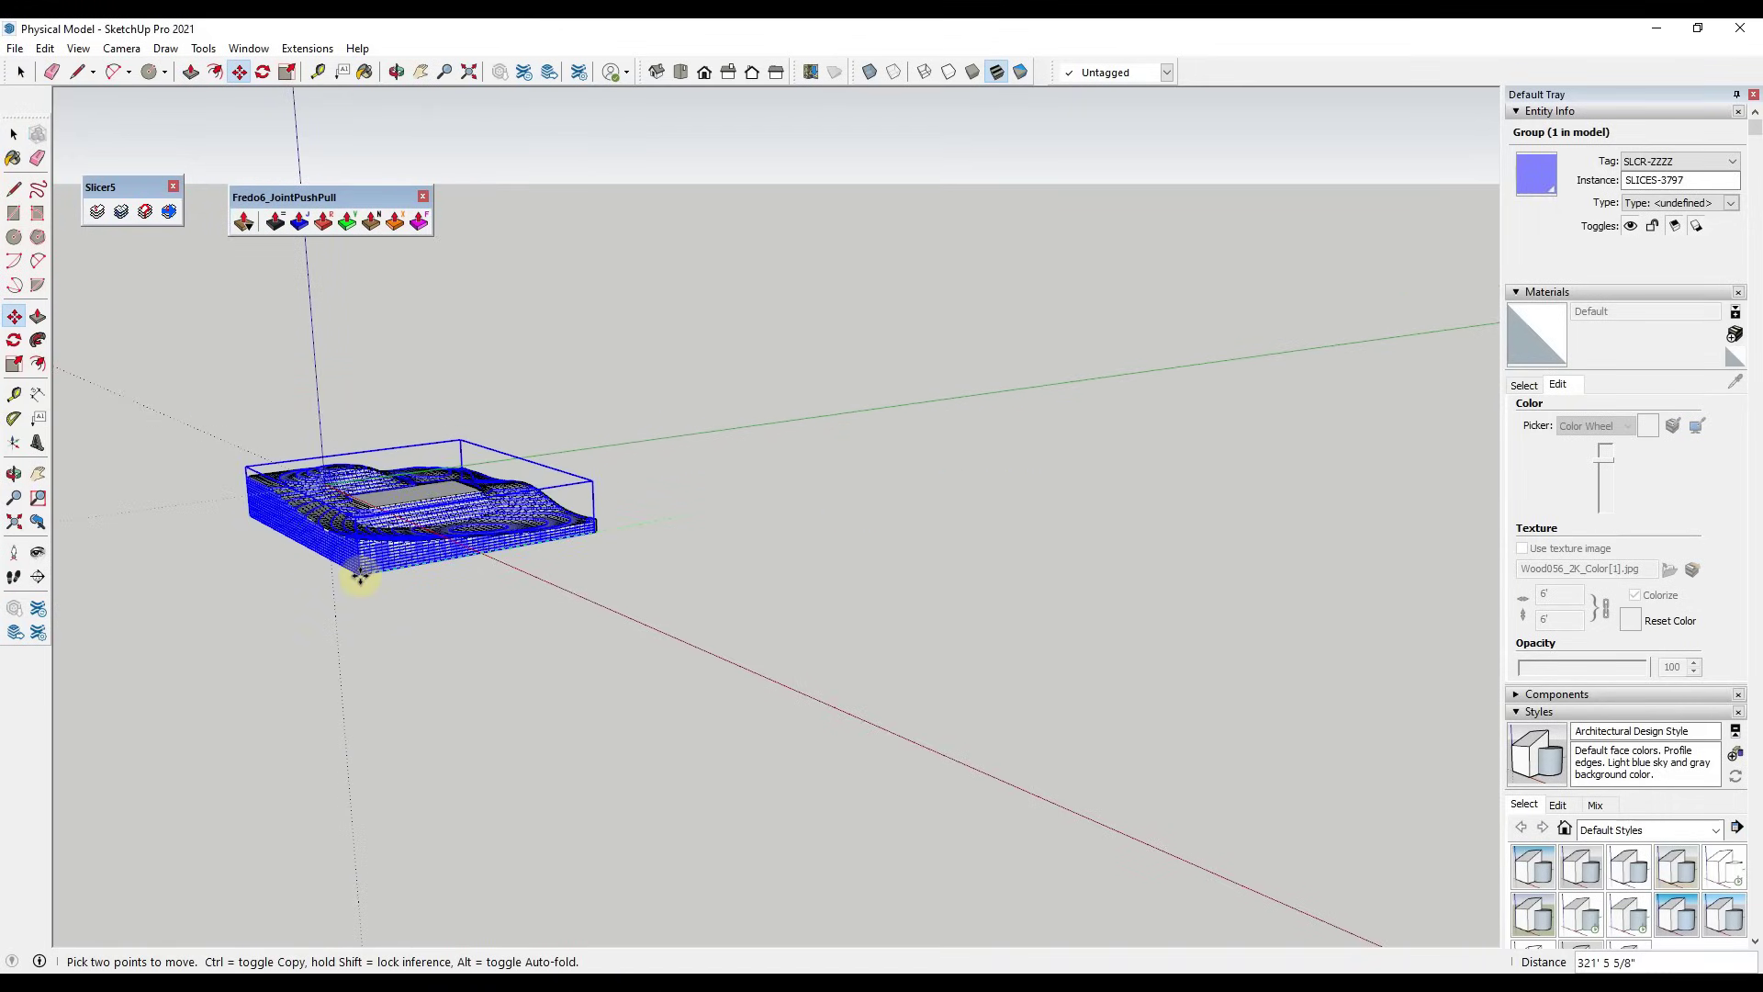
left_click(358, 564)
key("space")
Hide the overlapping solid terrain block using its context menu
scroll(395, 499, "up", 3)
scroll(395, 499, "up", 2)
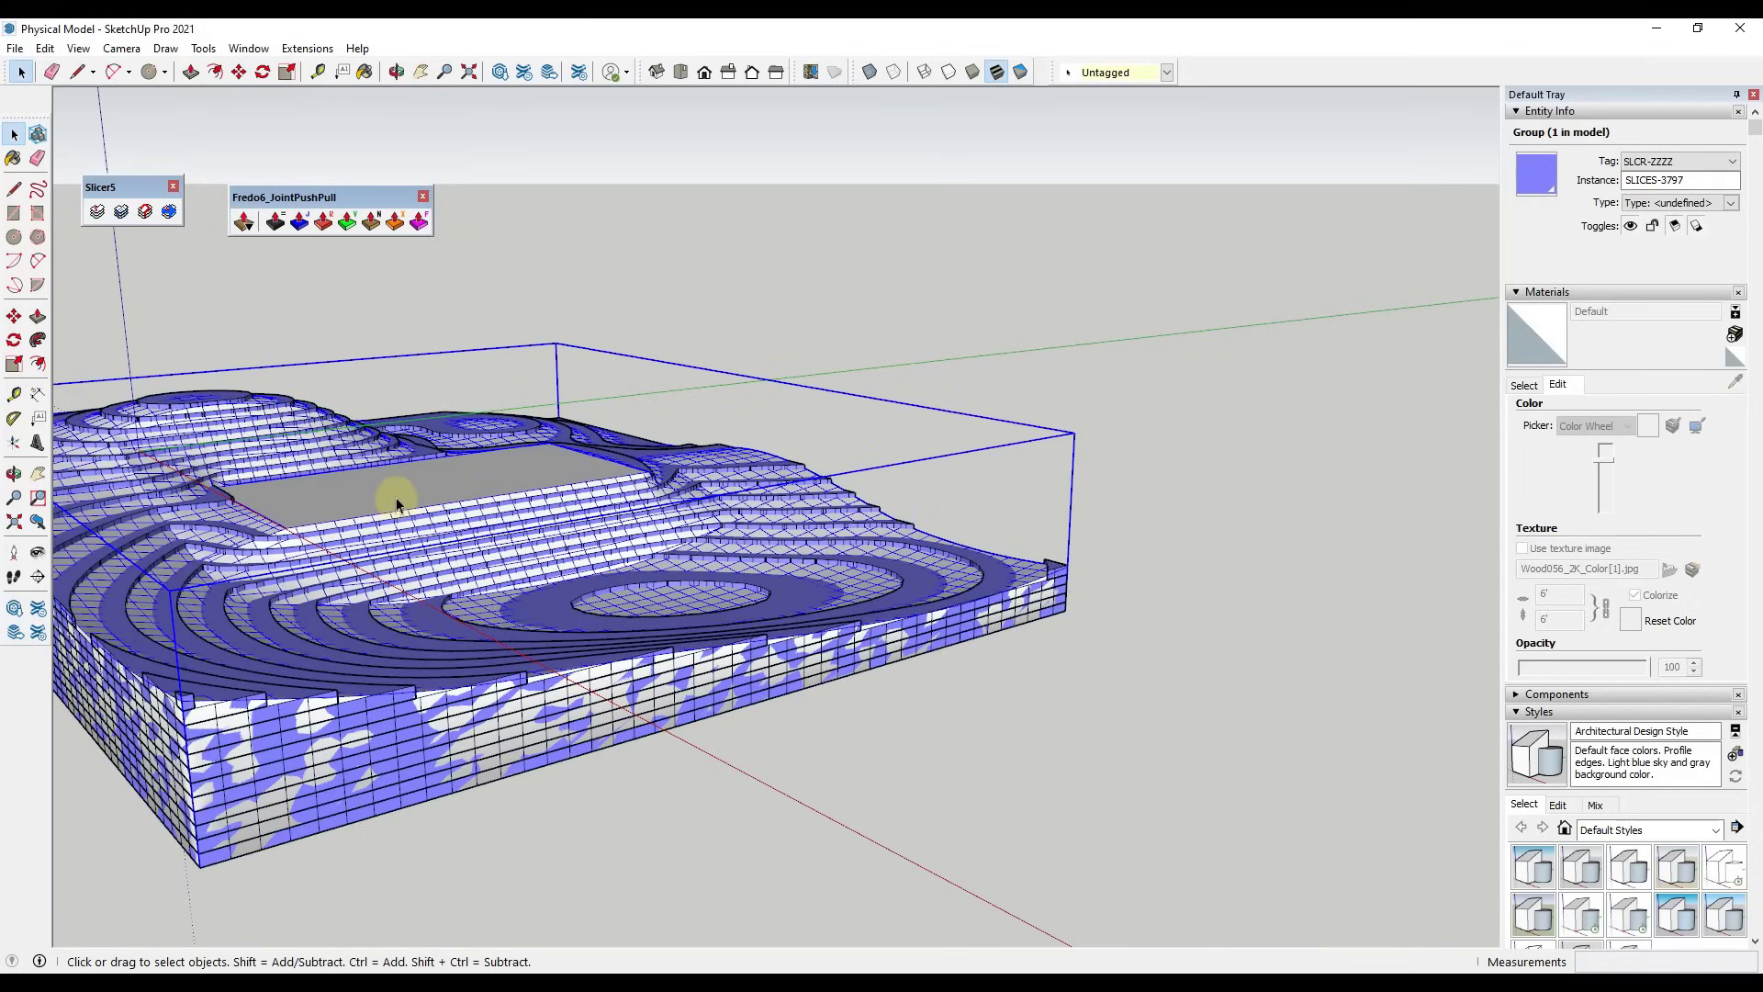
left_click(466, 489)
right_click(470, 486)
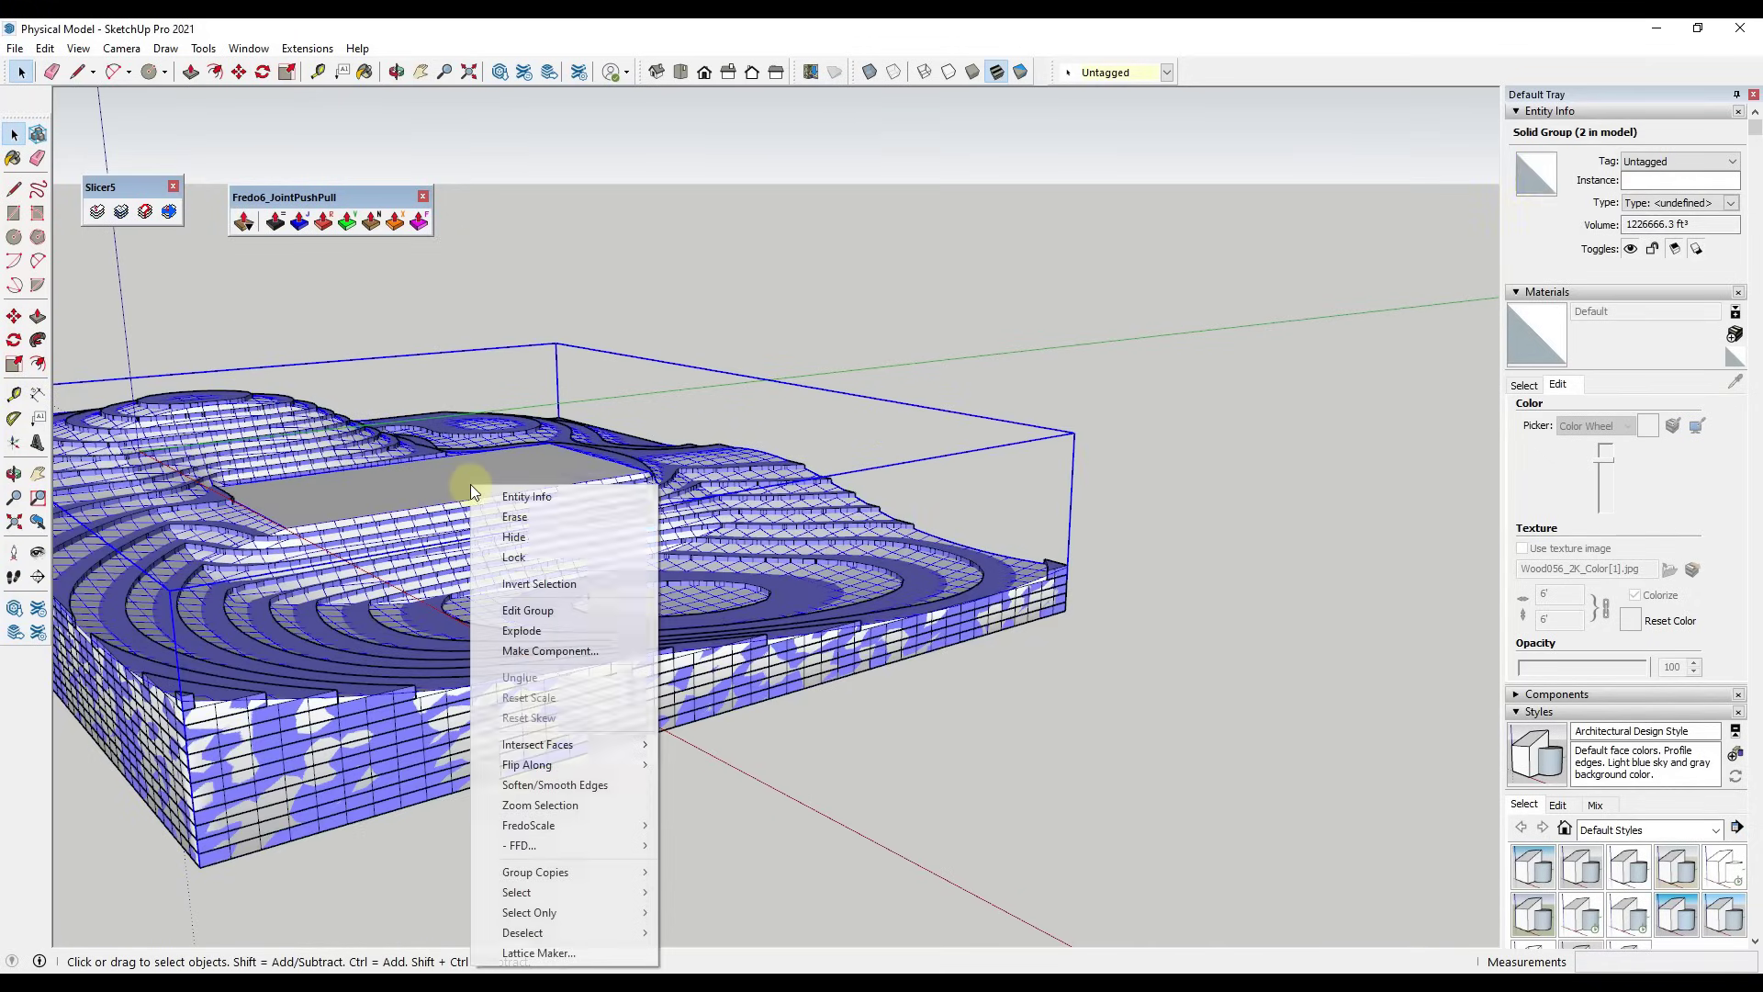
left_click(513, 536)
scroll(828, 478, "down", 3)
scroll(829, 480, "up", 2)
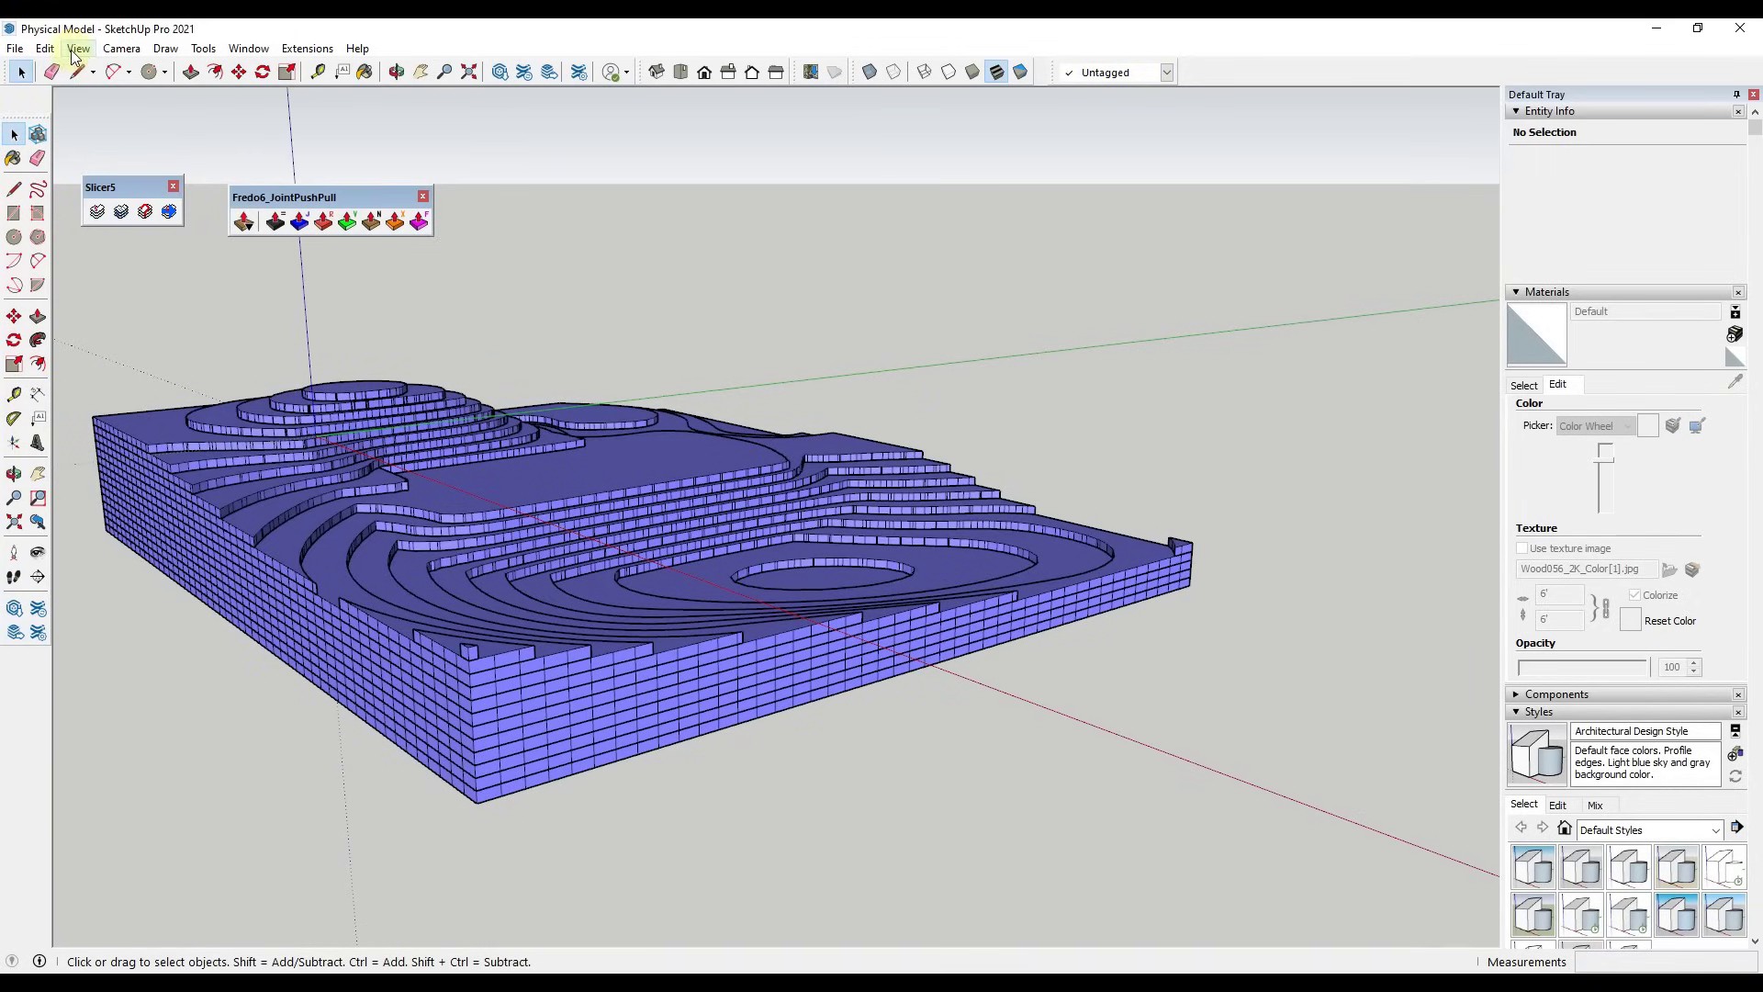
Unhide all geometry, then hide the solid terrain block again
left_click(45, 48)
mouse_move(108, 333)
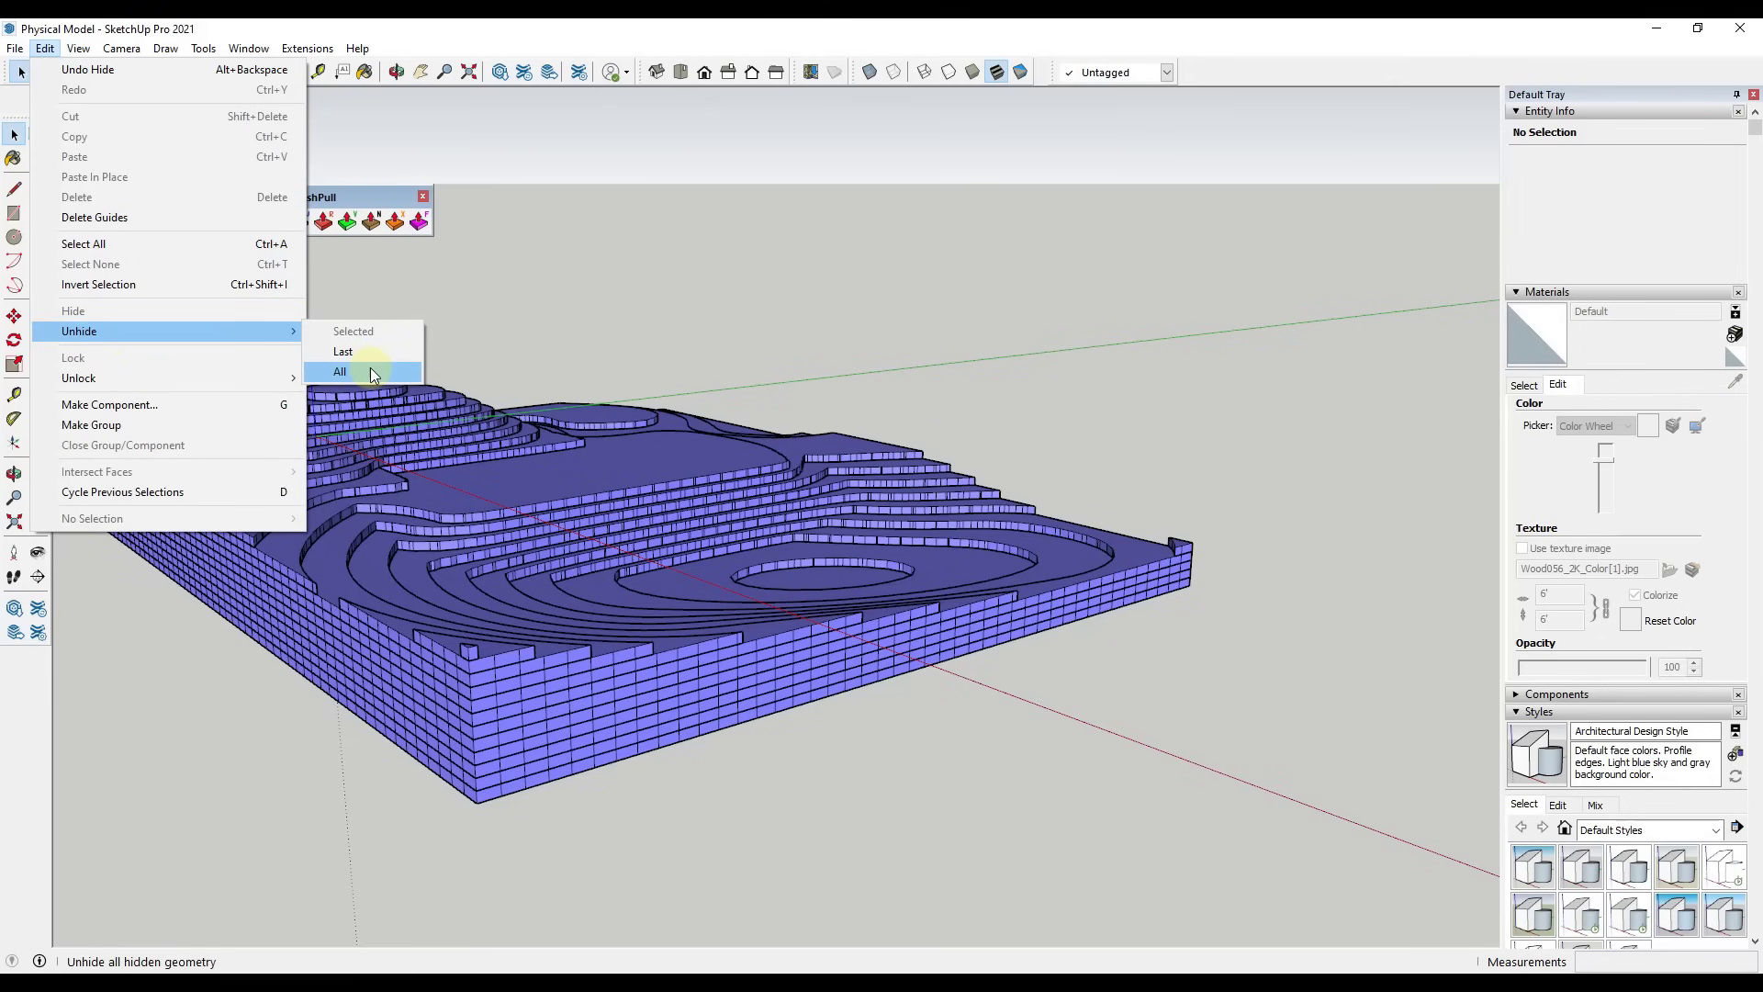
left_click(373, 363)
left_click(574, 564)
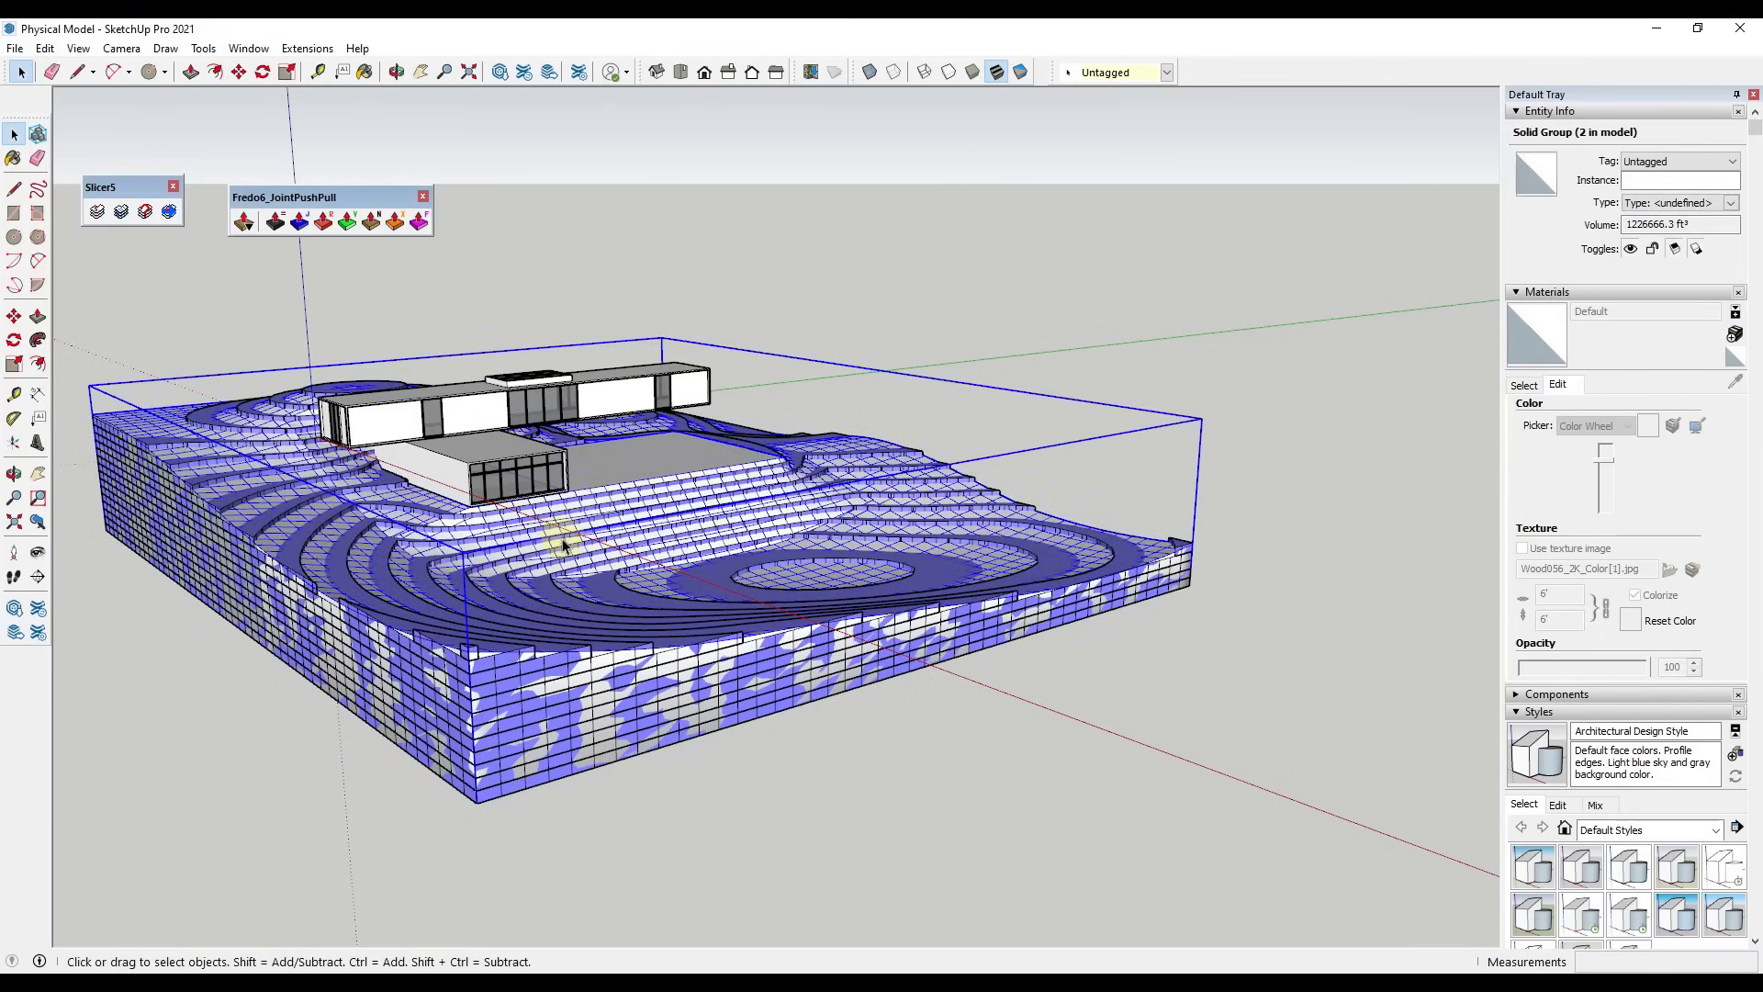
right_click(560, 544)
right_click(540, 555)
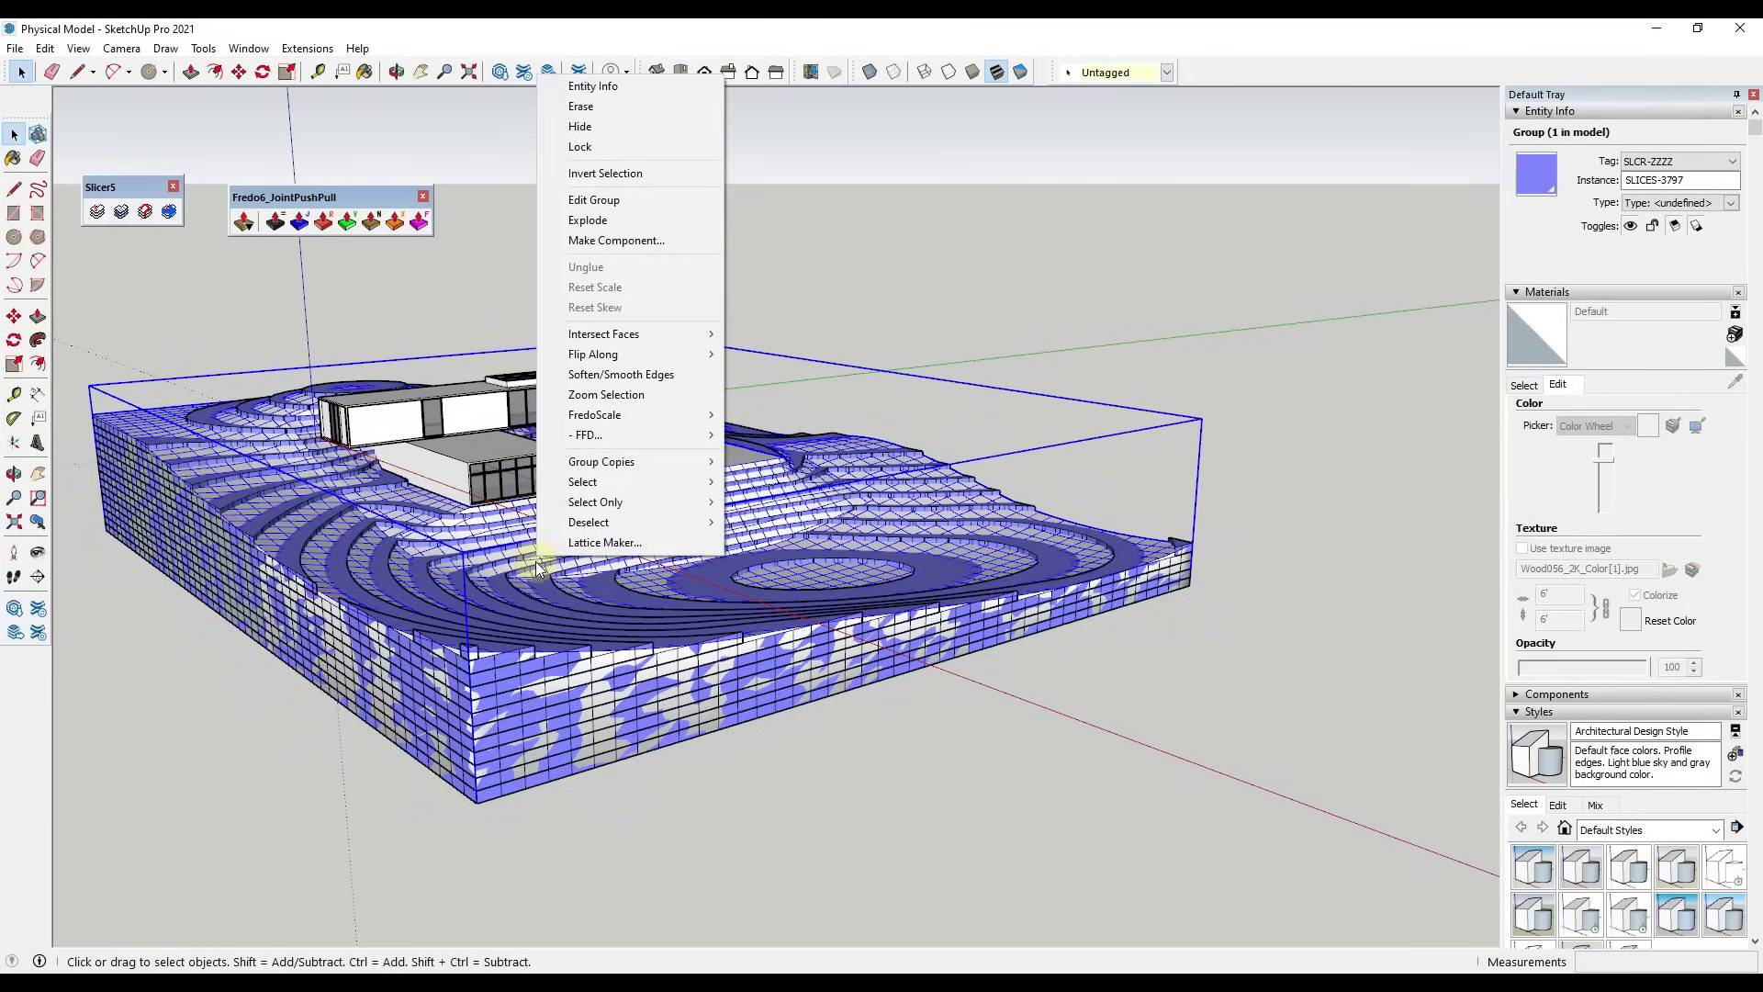
left_click(579, 135)
Paint the sliced terrain group with the Default material
scroll(487, 468, "up", 4)
middle_click_drag(480, 464, 419, 451)
scroll(624, 479, "down", 10)
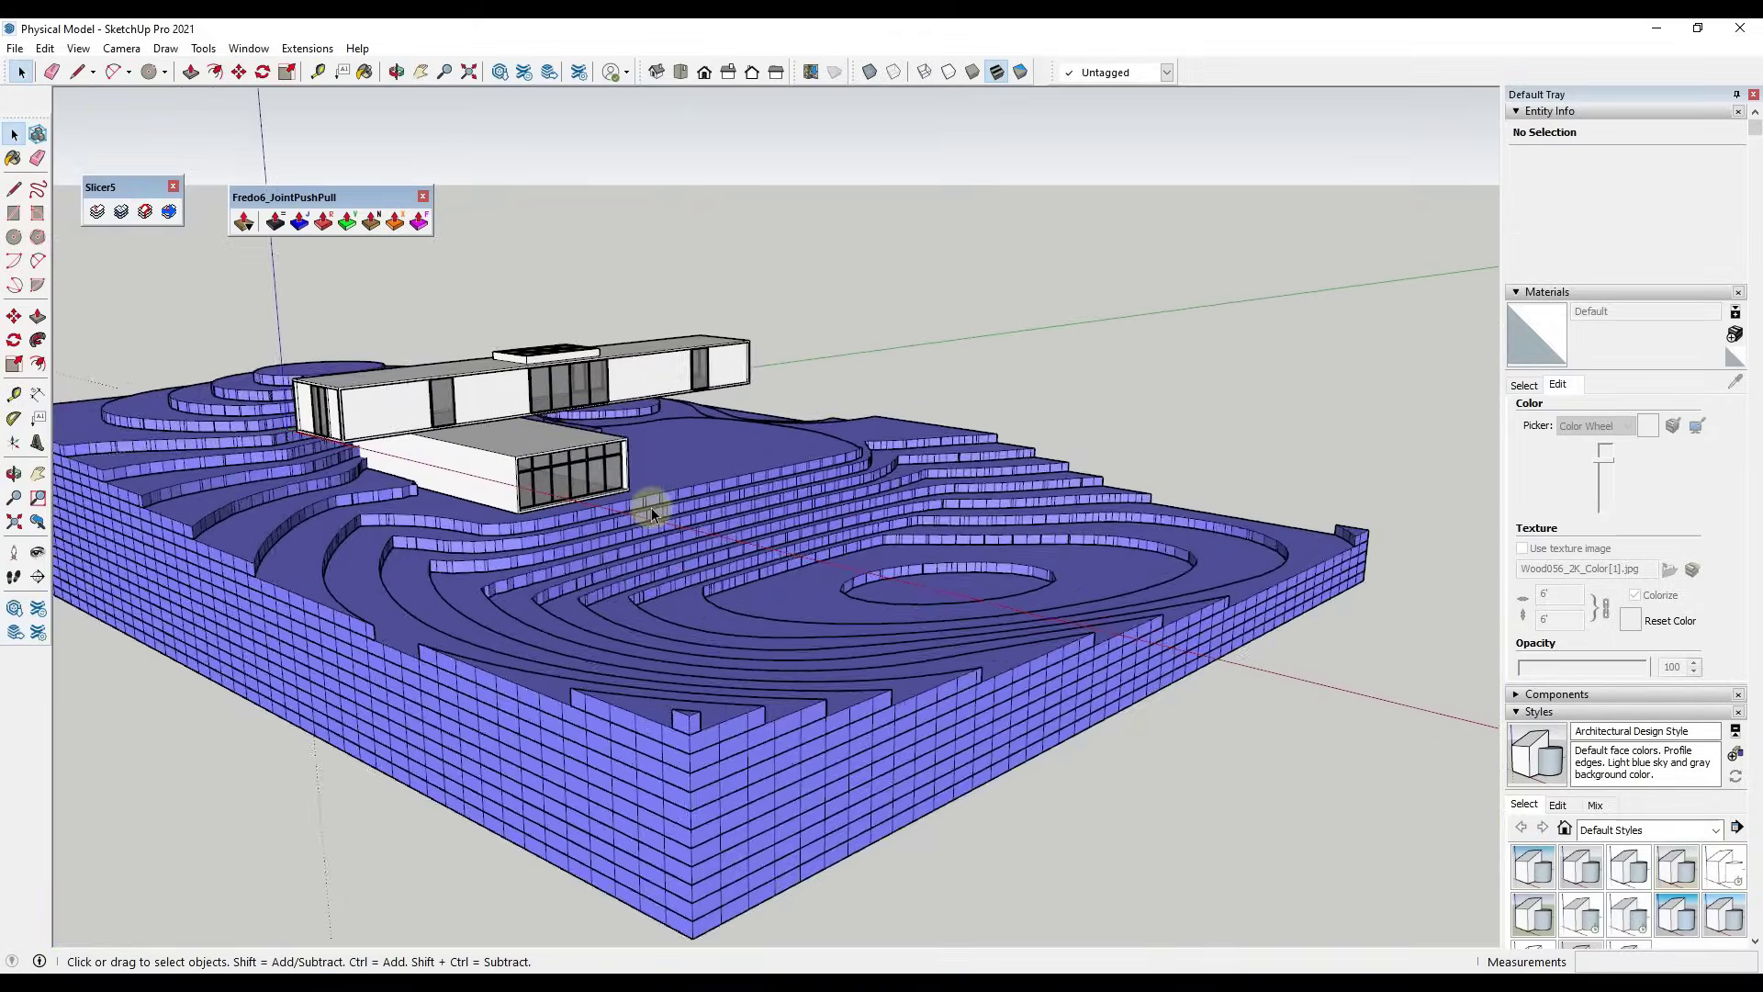
double_click(718, 597)
left_click(707, 586)
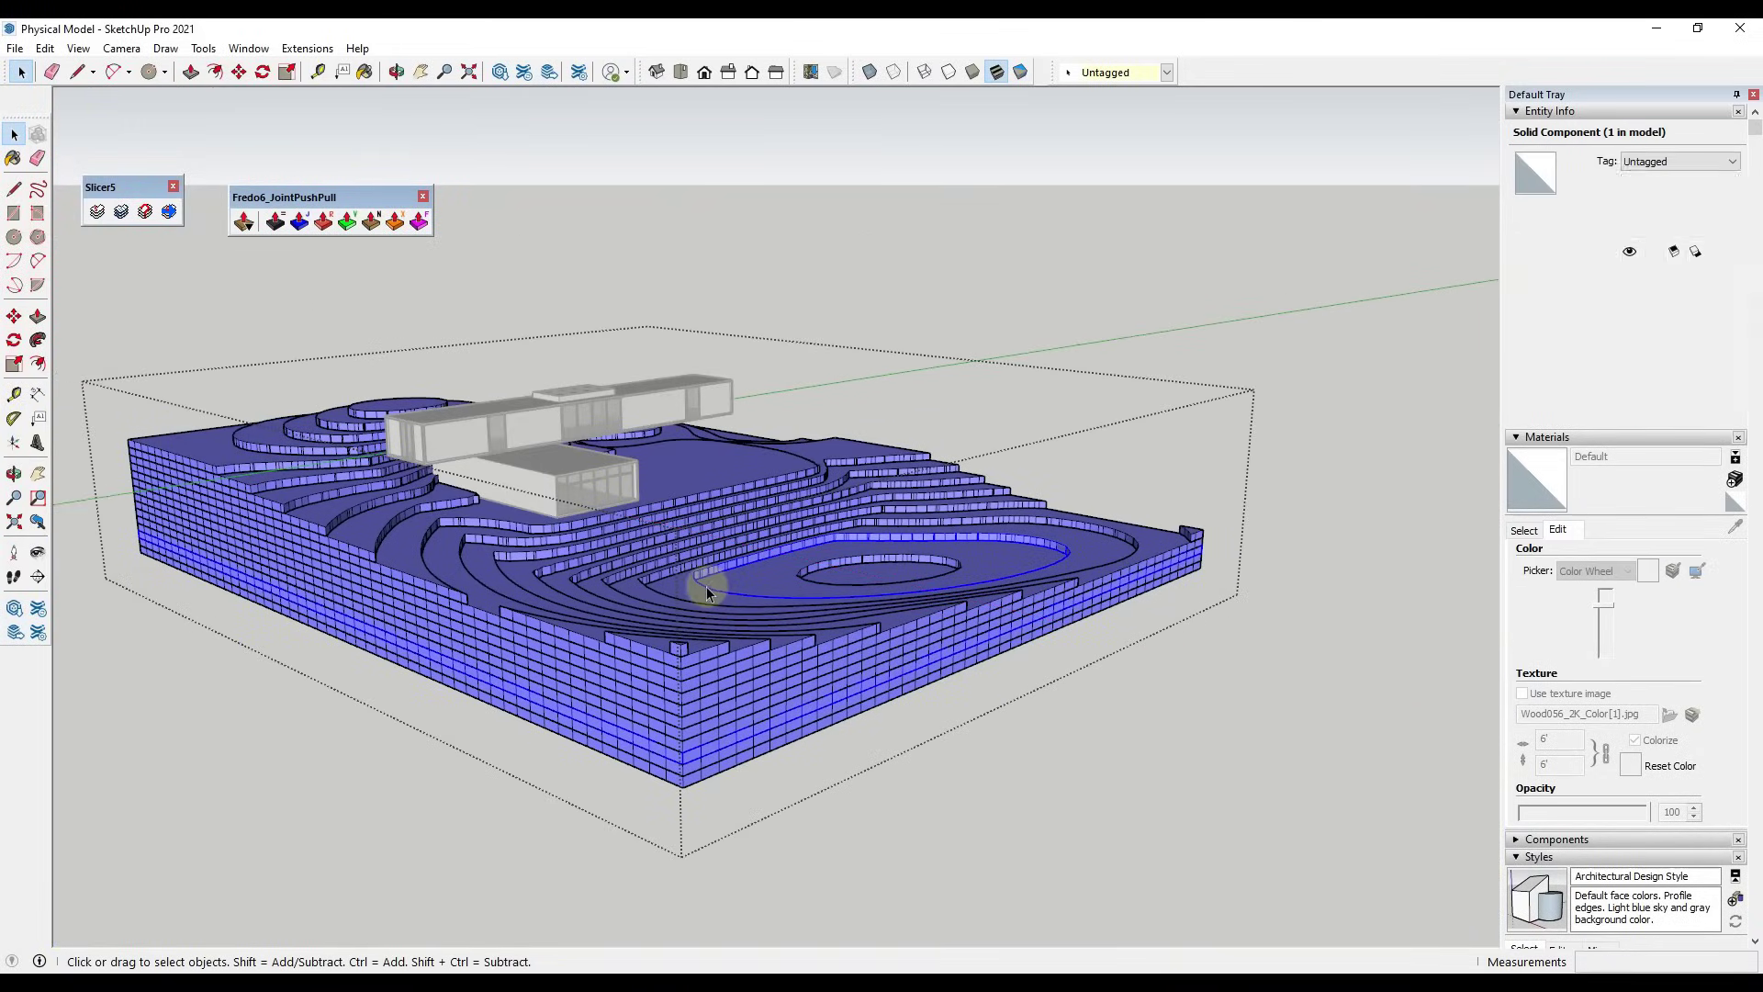
key("Escape")
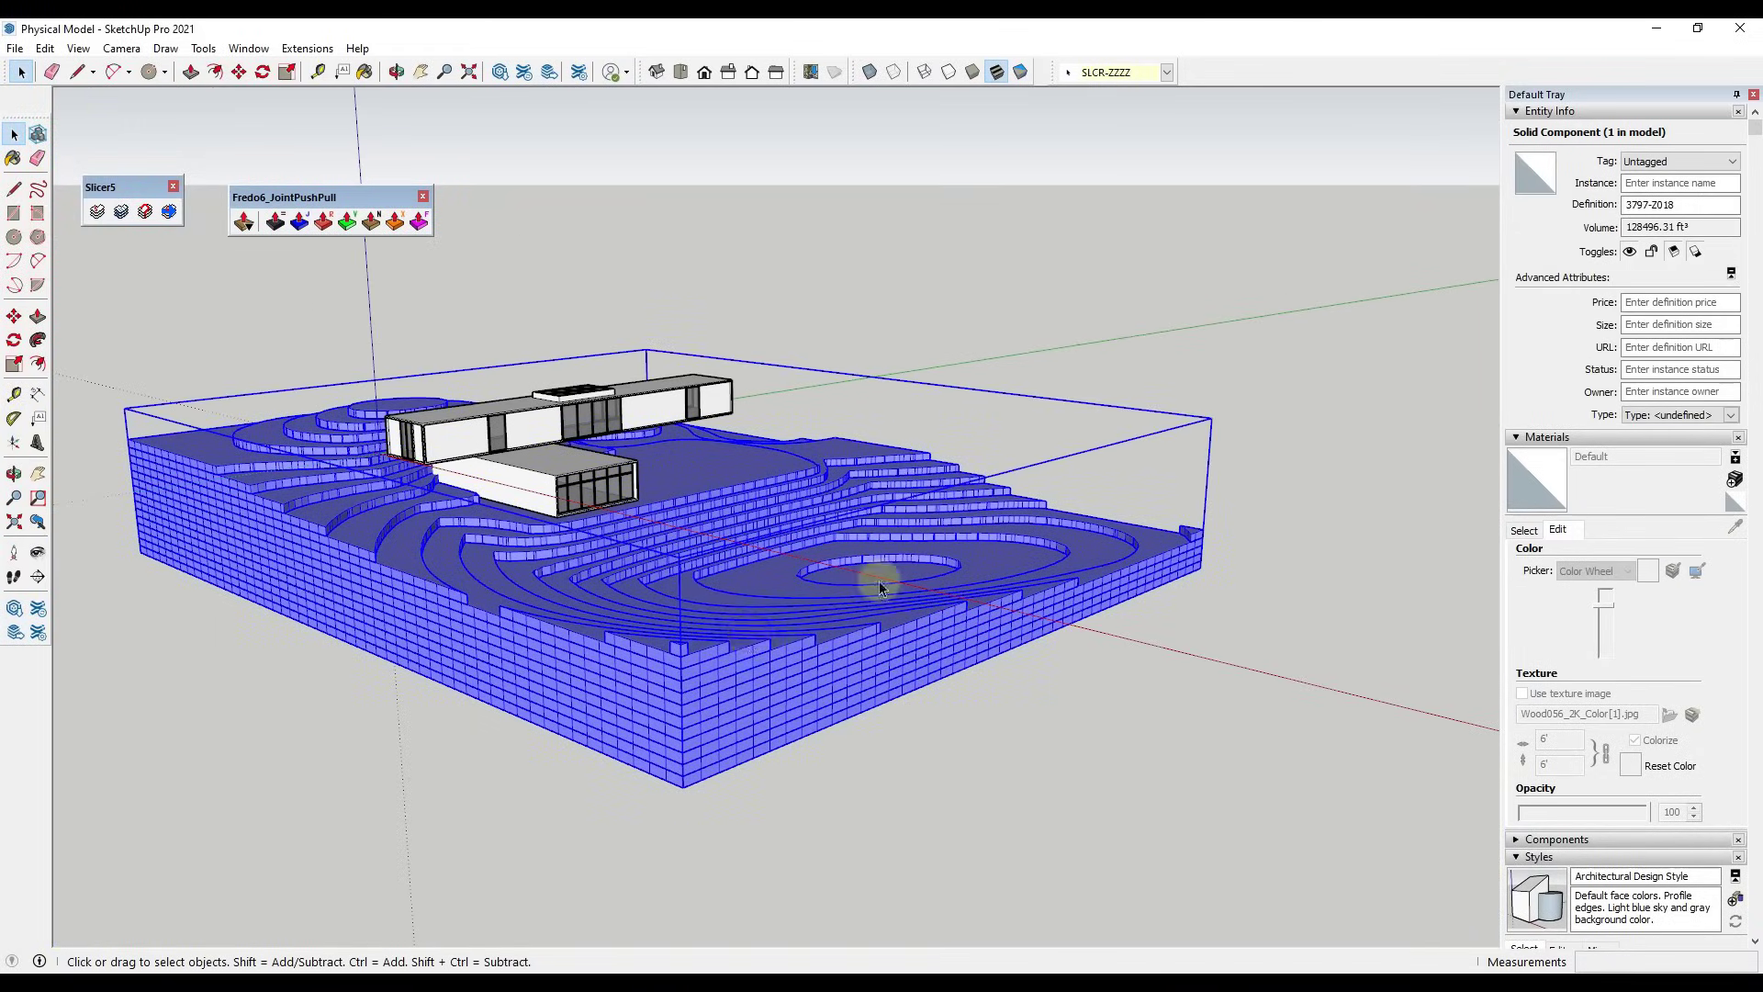
left_click(1713, 351)
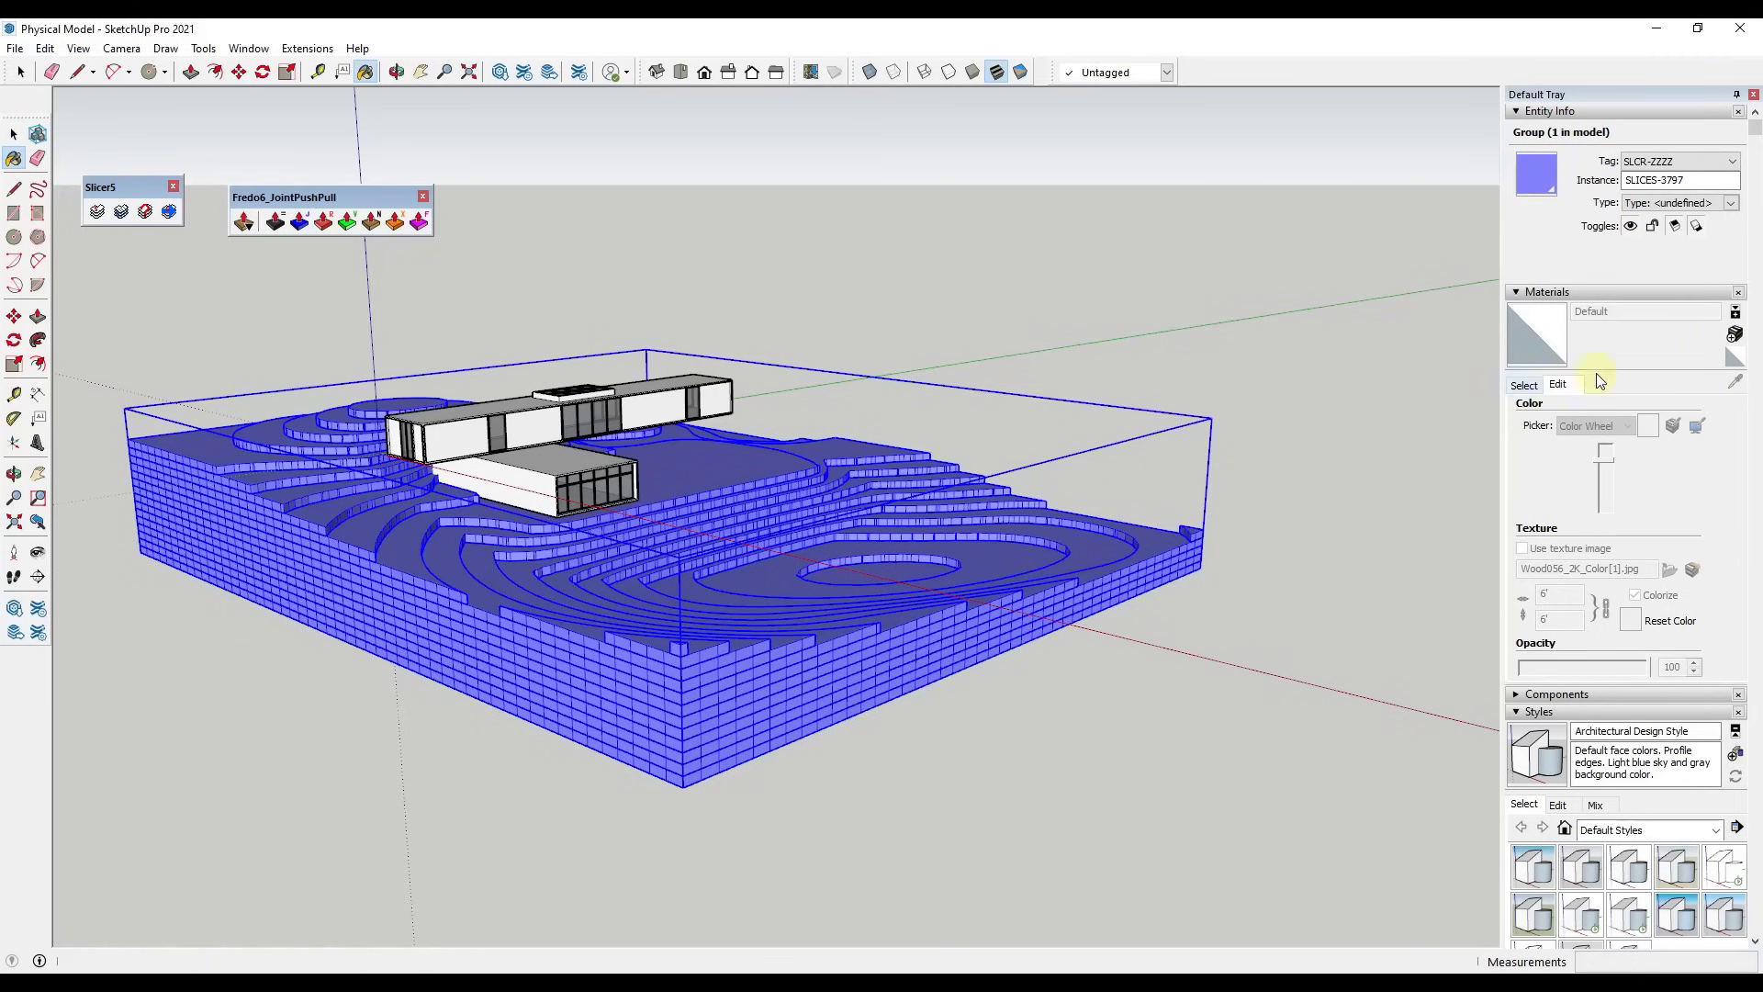
left_click(895, 577)
key("space")
left_click(962, 750)
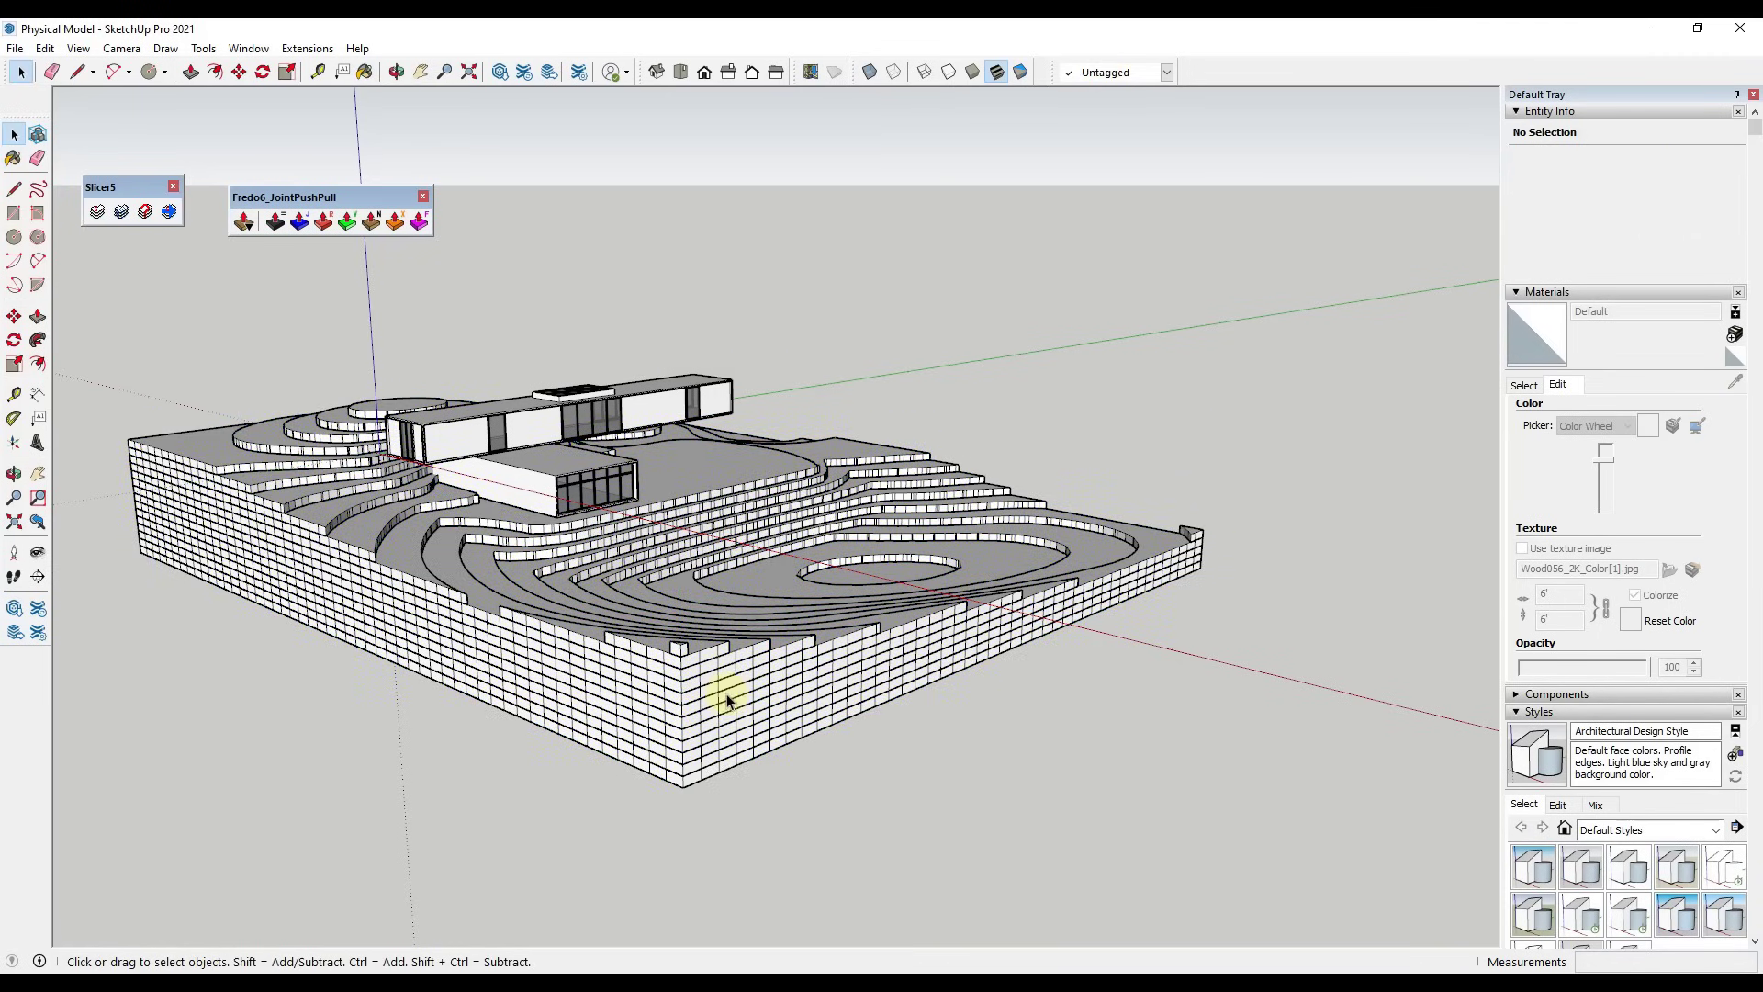
Open the slices group and orbit around the terraces and circular centre to inspect them
scroll(650, 610, "up", 5)
left_click(580, 555)
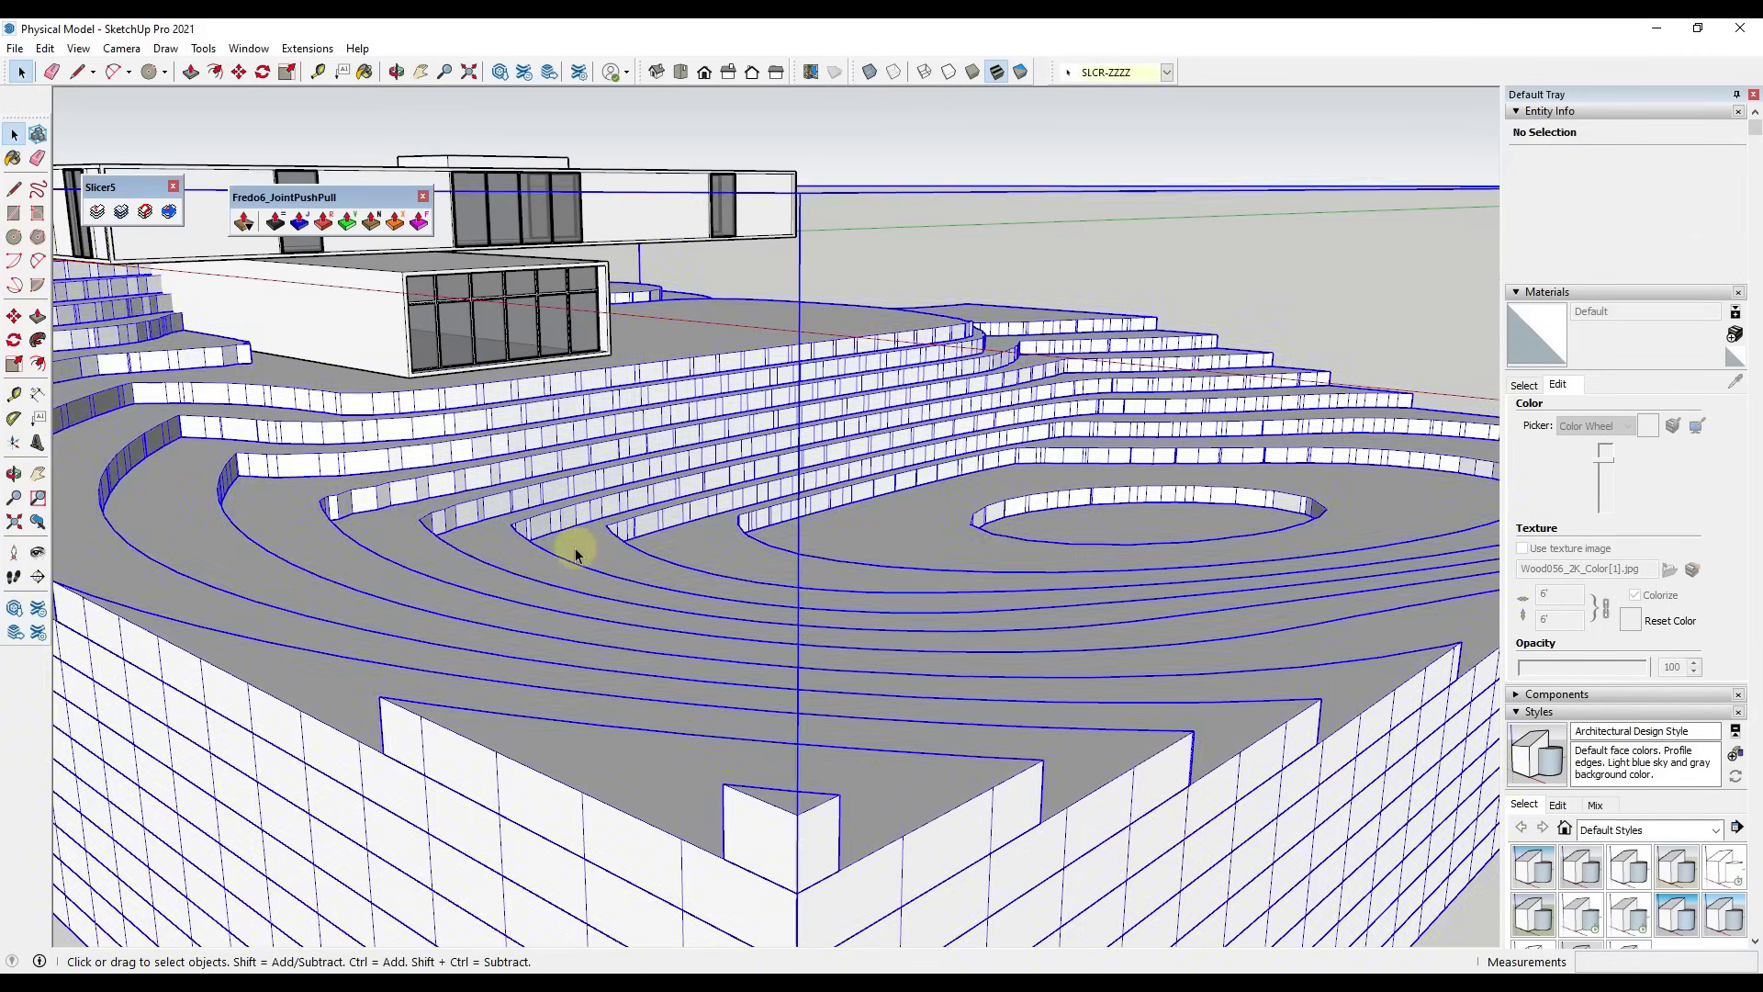
scroll(734, 560, "down", 5)
middle_click_drag(775, 539, 583, 499)
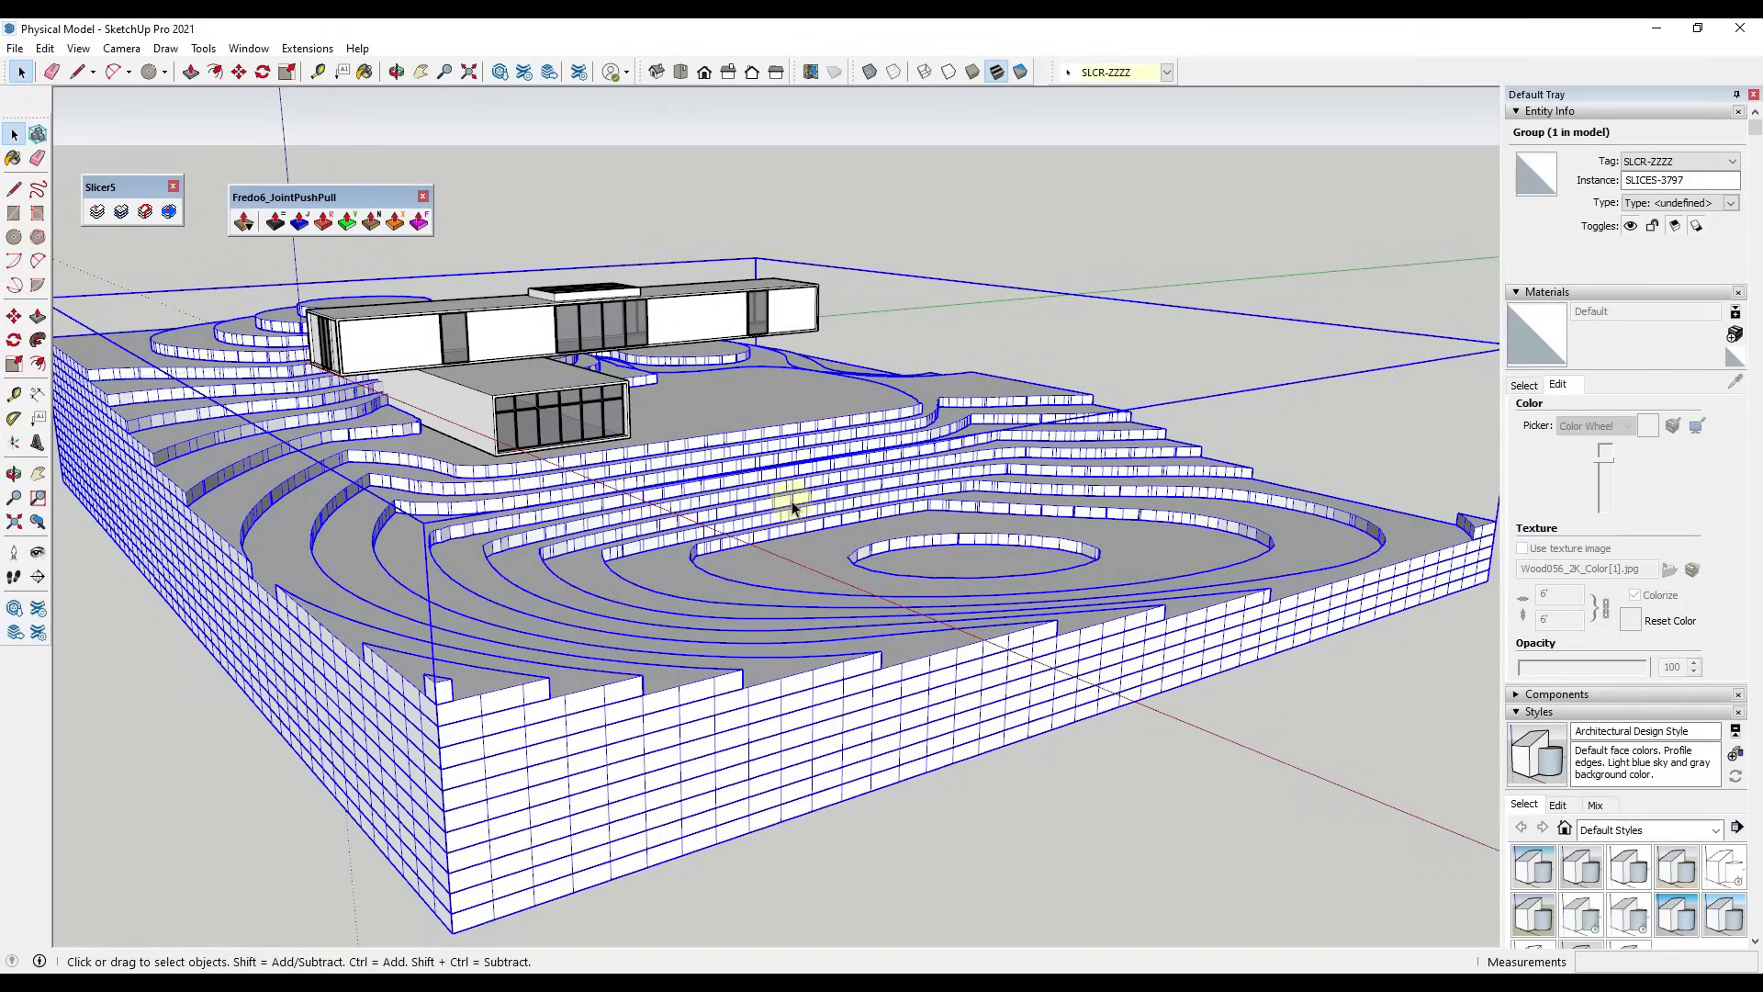
double_click(757, 505)
scroll(731, 516, "up", 3)
left_click(732, 520)
scroll(689, 515, "down", 3)
scroll(500, 563, "up", 6)
scroll(496, 573, "up", 1)
middle_click_drag(498, 570, 801, 500)
scroll(391, 604, "up", 4)
middle_click_drag(418, 590, 470, 577)
scroll(516, 595, "down", 6)
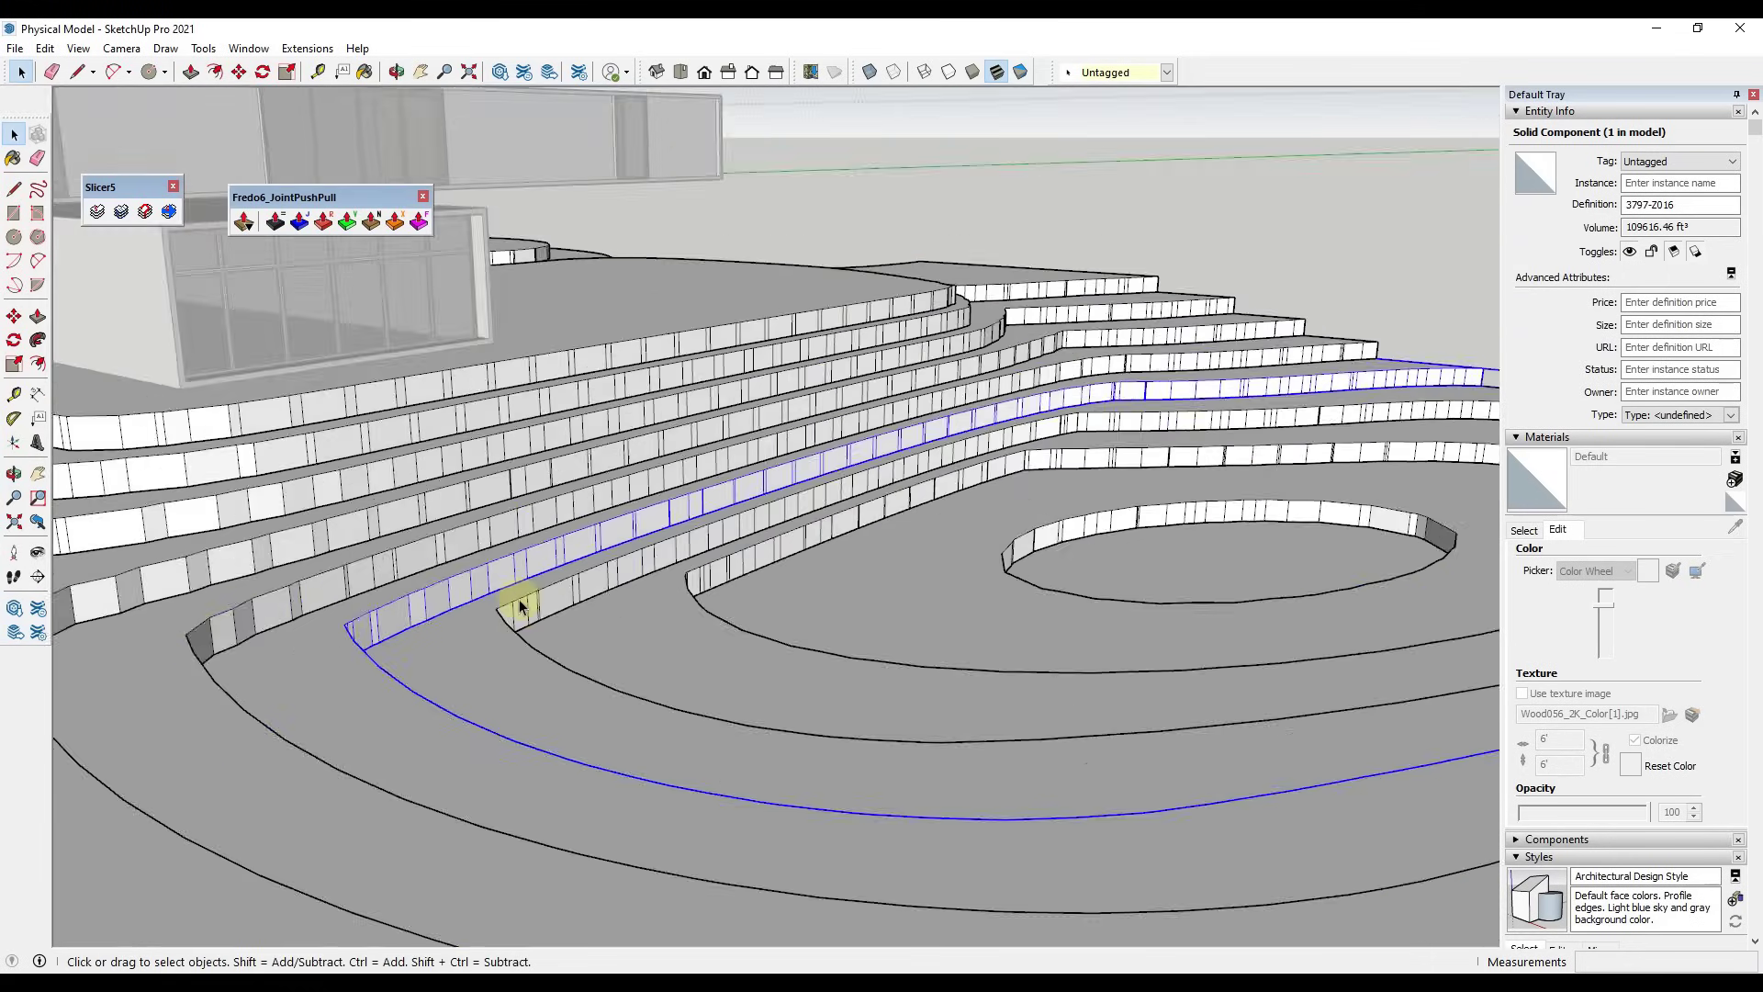
middle_click_drag(728, 561, 613, 533)
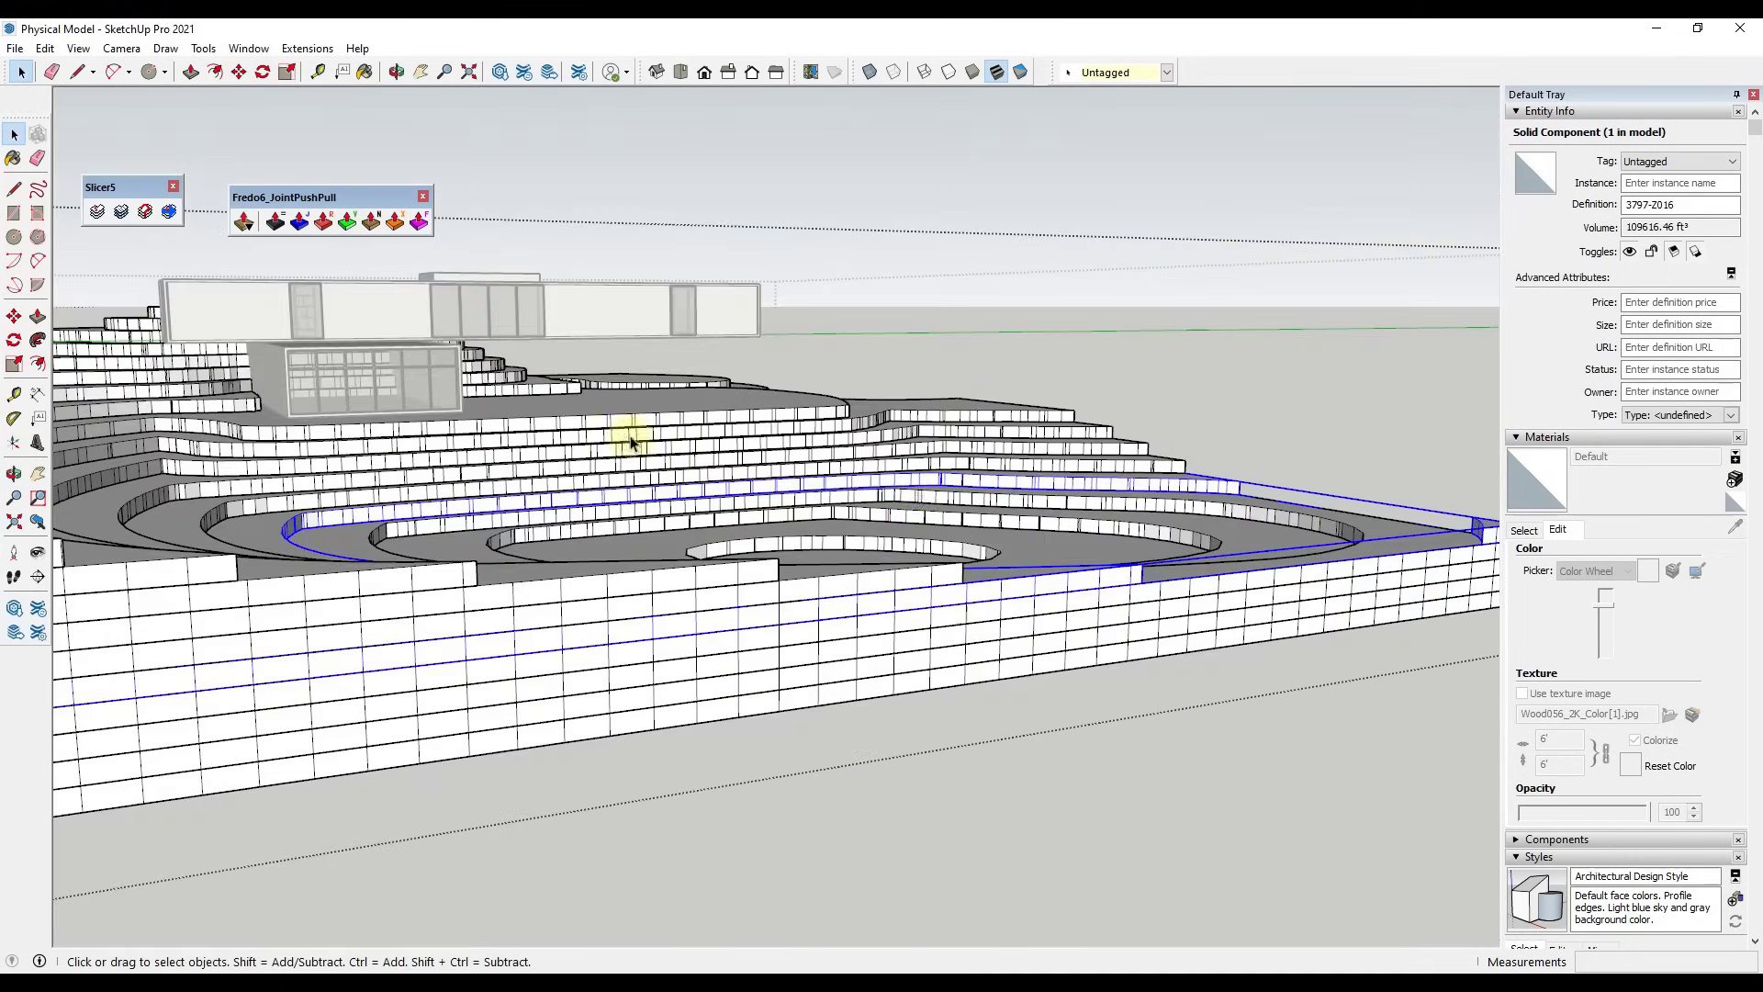
middle_click_drag(933, 500, 854, 580)
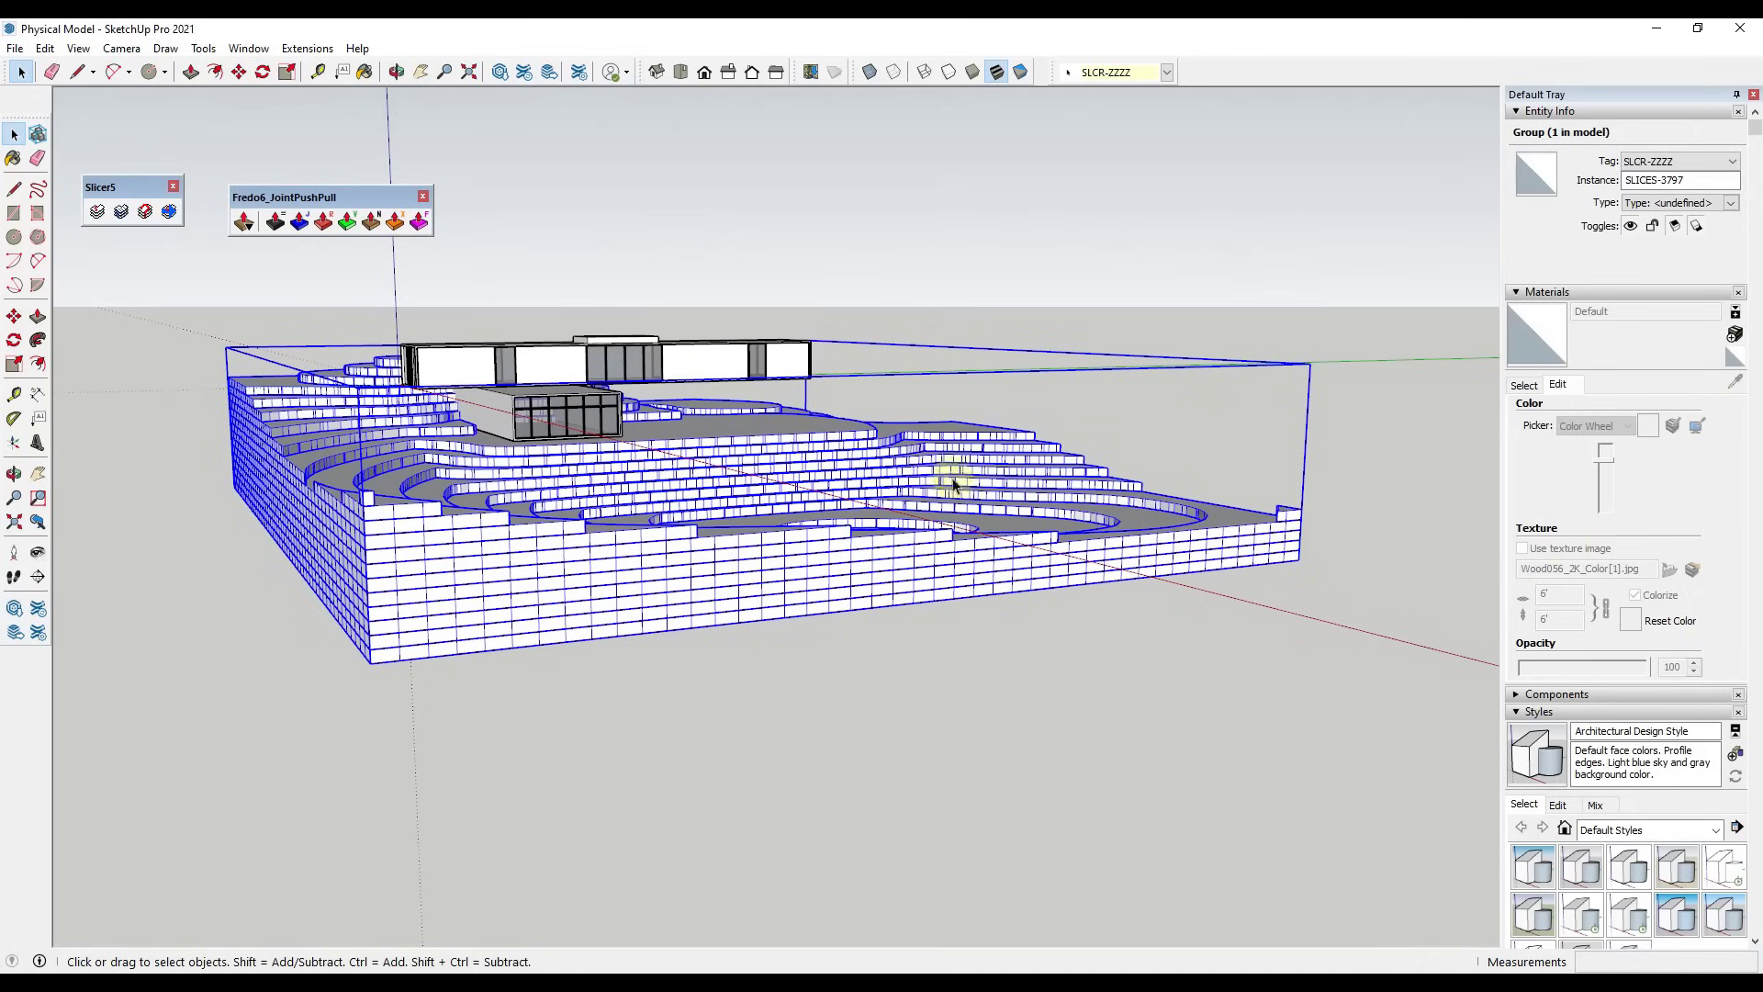
scroll(1567, 551, "down", 3)
scroll(1572, 301, "up", 3)
Collapse the Materials, Styles and Scenes trays and expand Soften Edges
left_click(1518, 292)
left_click(1516, 327)
left_click(1517, 380)
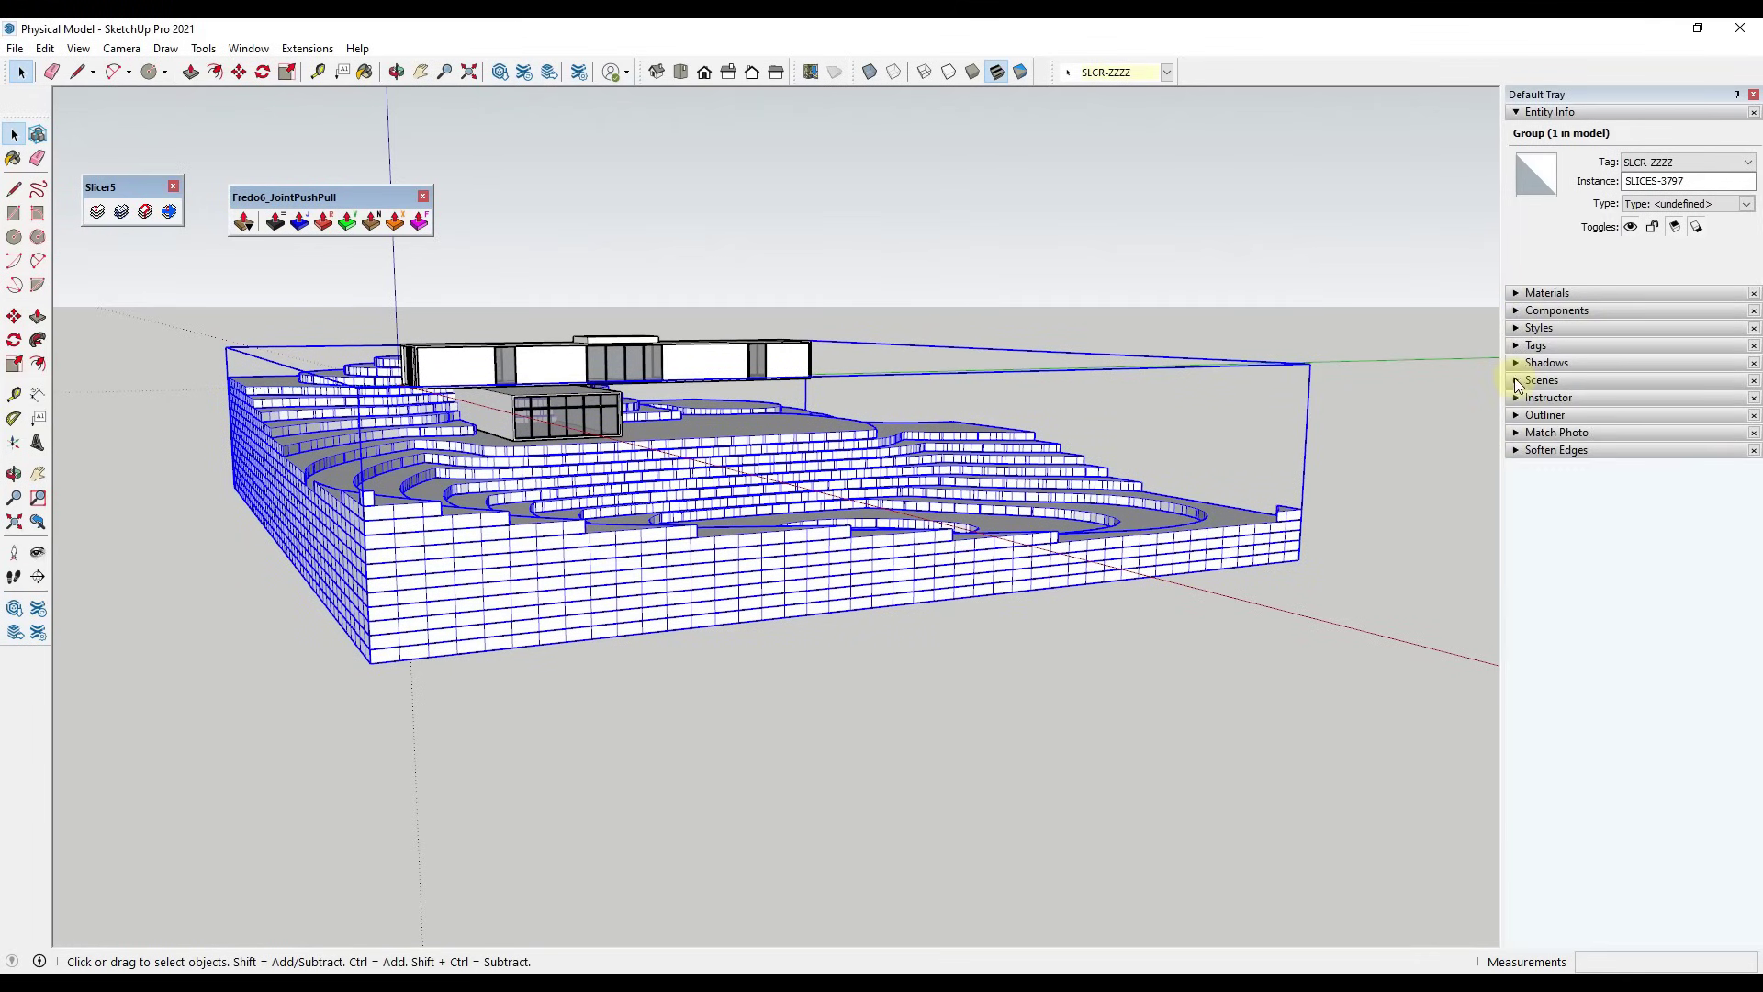
left_click(1516, 451)
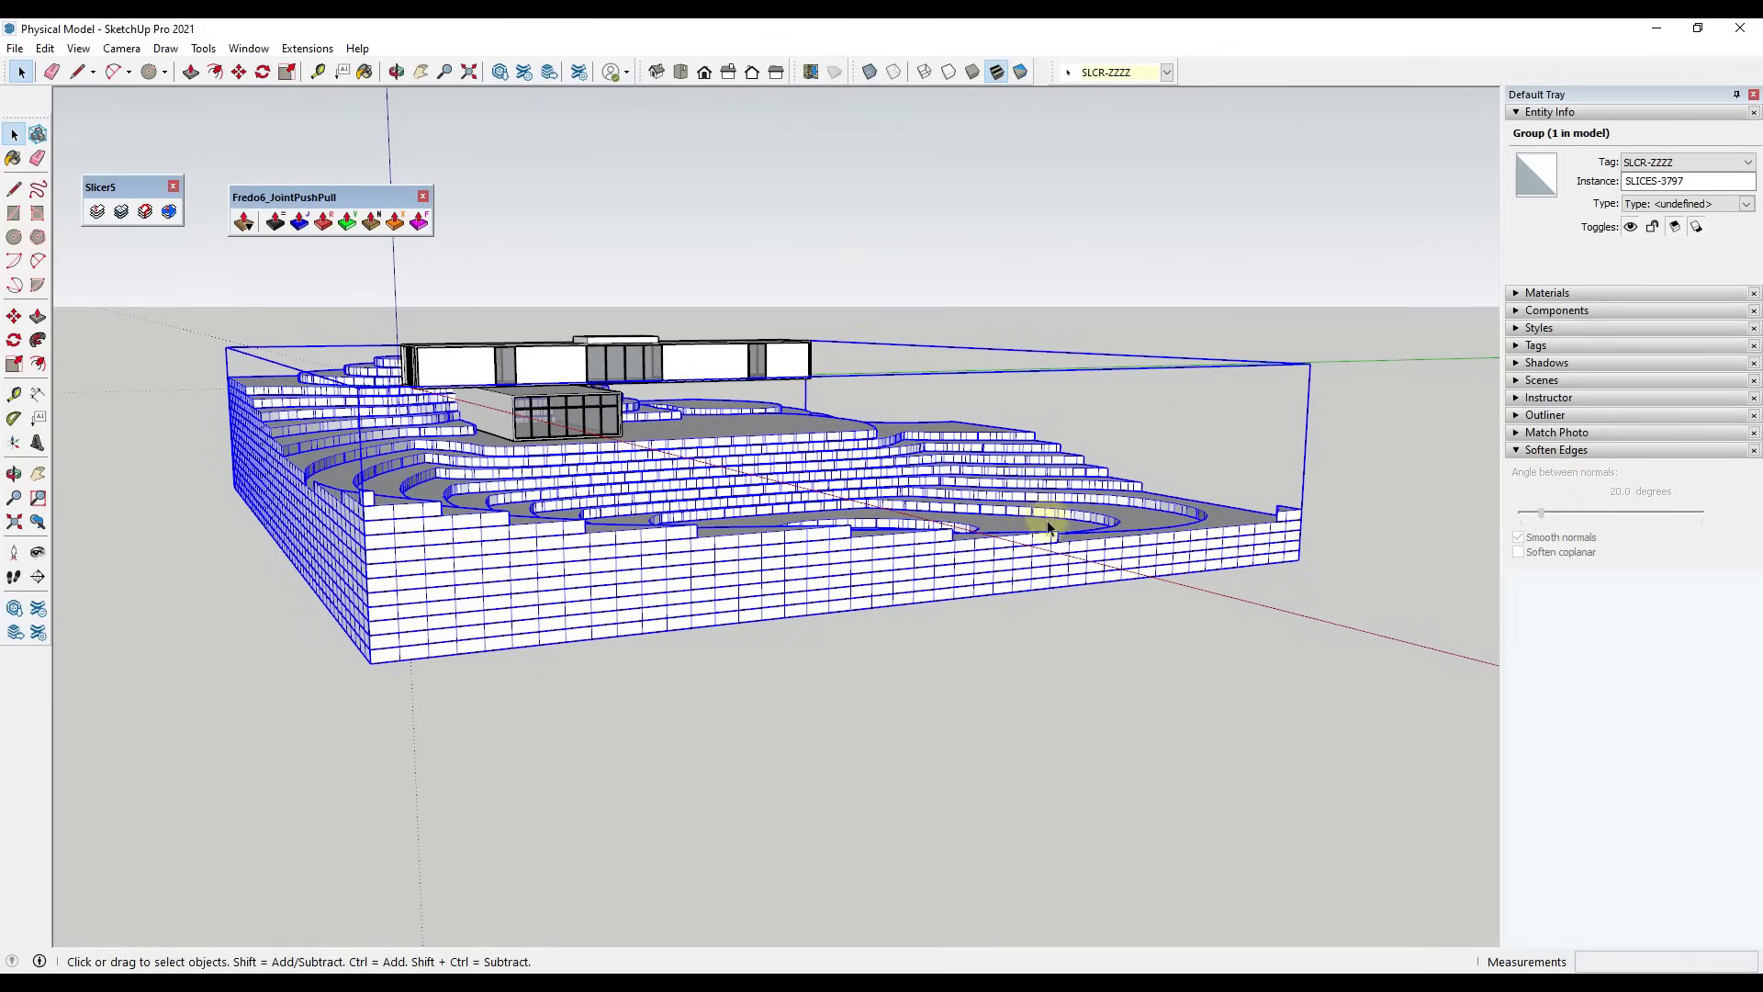
left_click(306, 48)
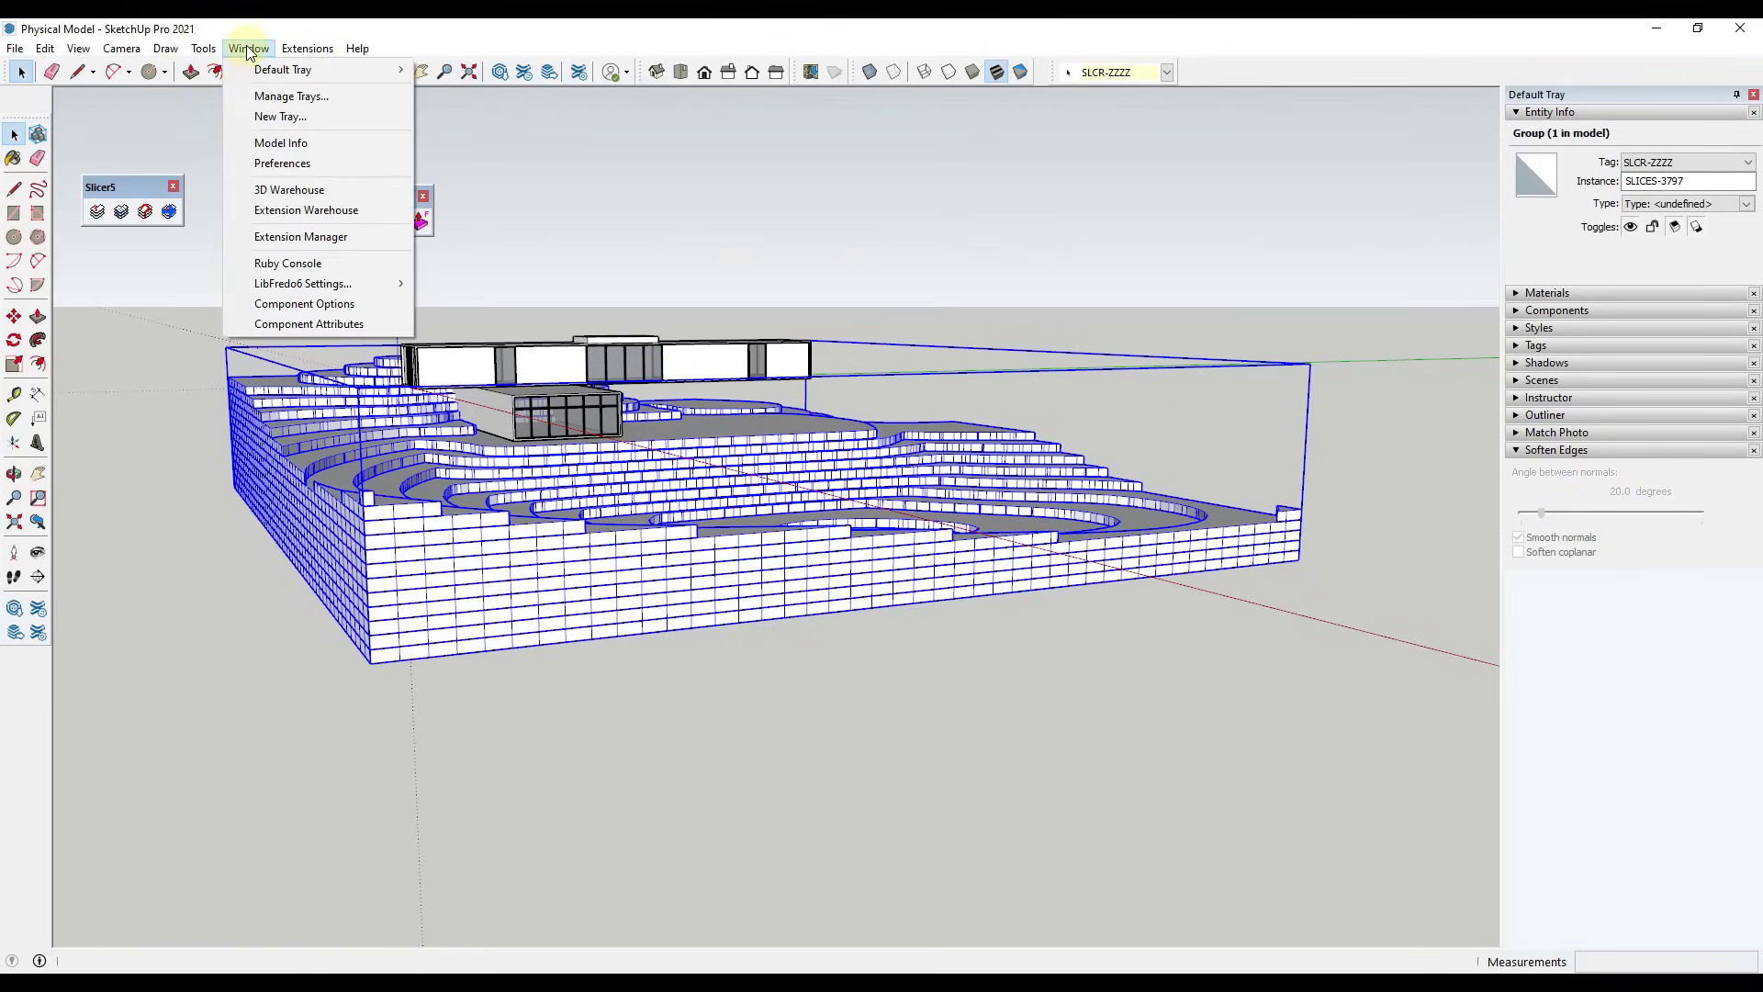
mouse_move(303, 69)
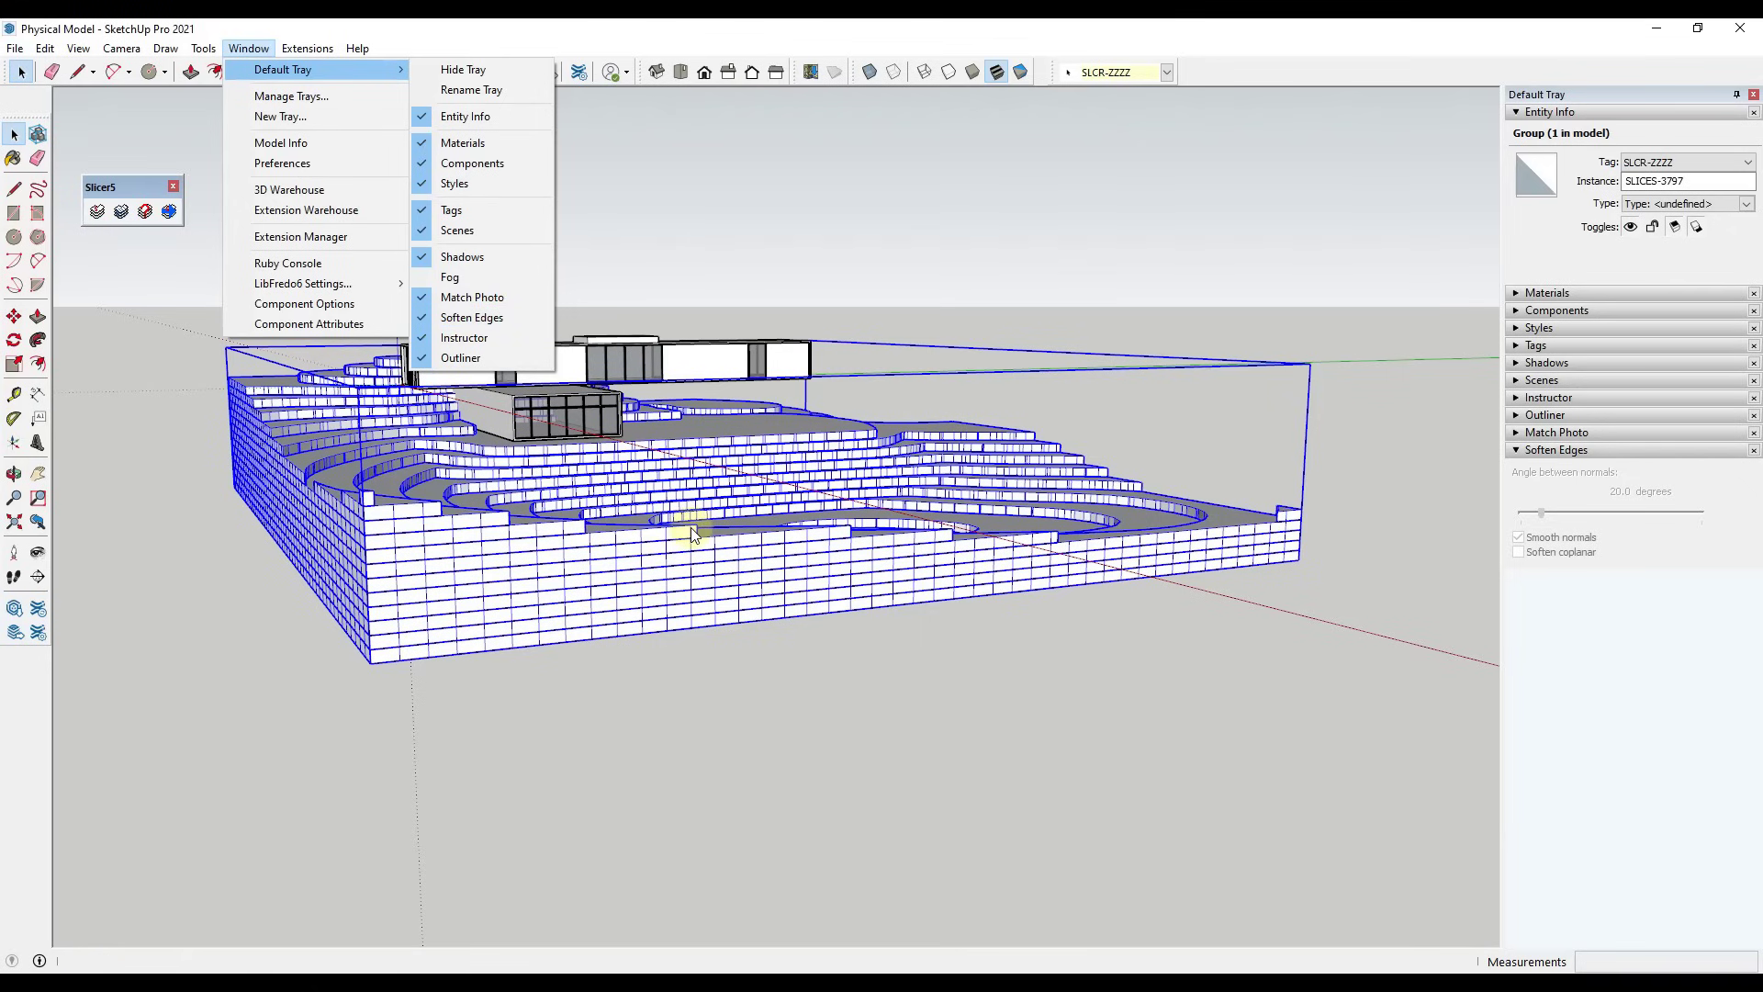
left_click(772, 531)
Select all 21 slices inside the group and soften coplanar edges at about 80 degrees
double_click(771, 531)
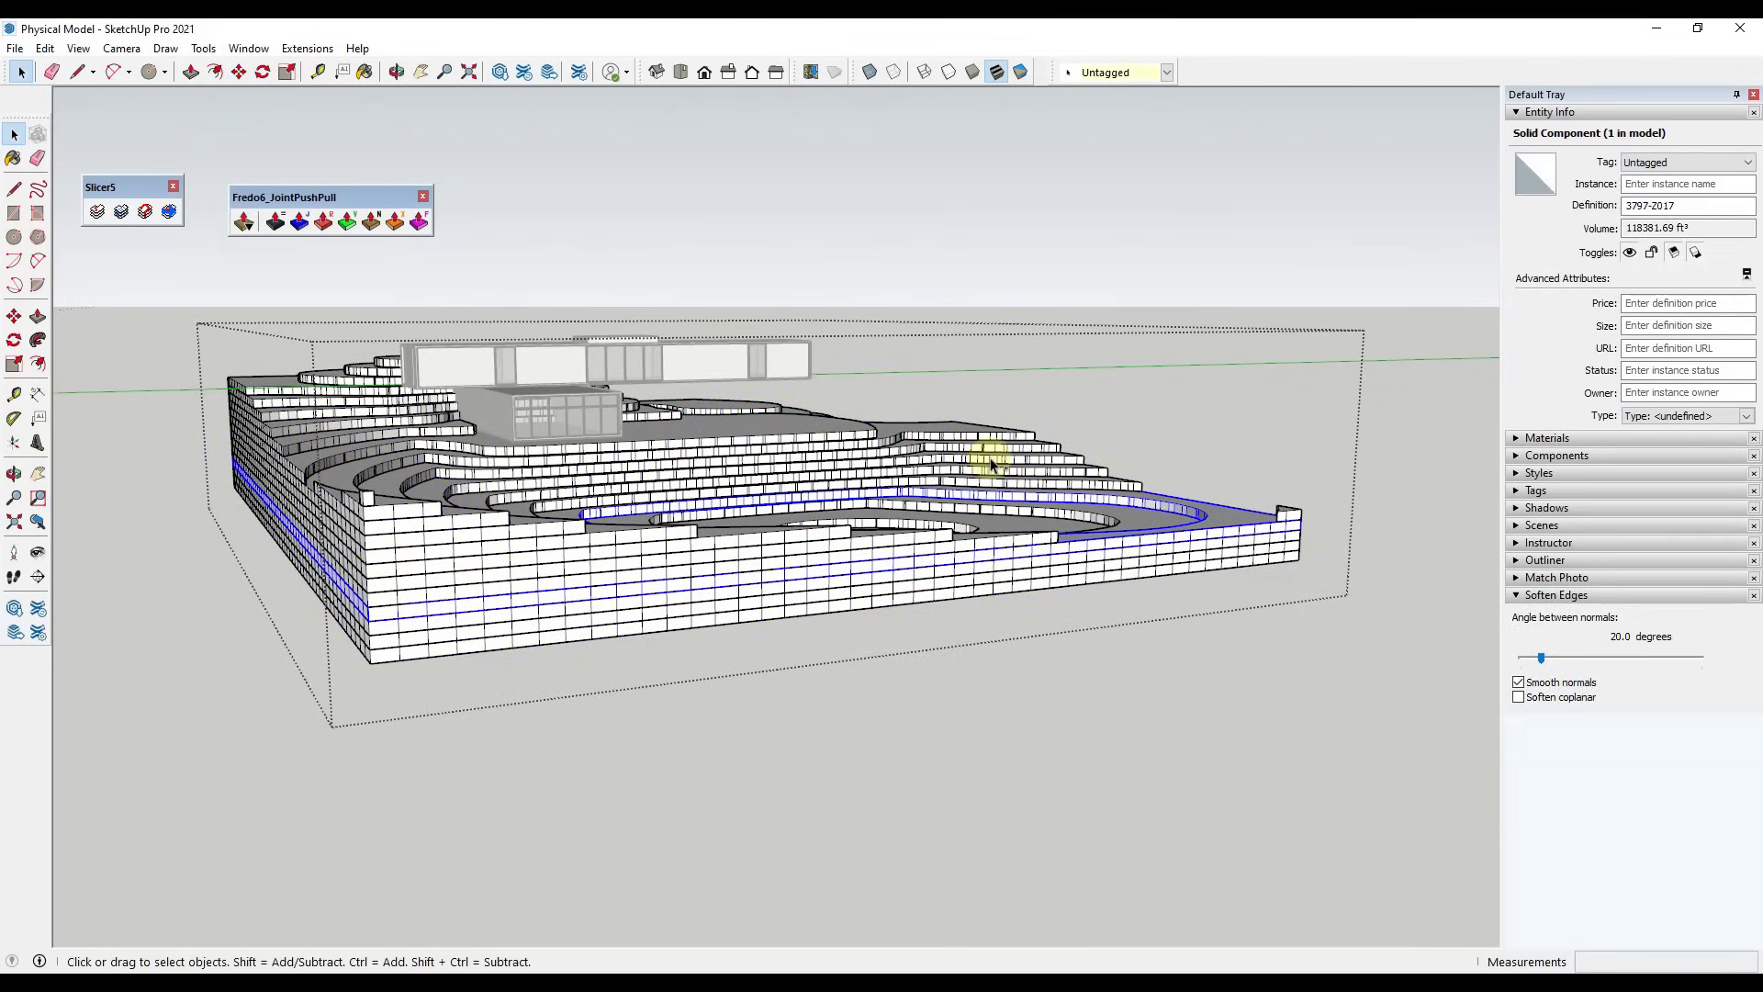
key("ctrl+a")
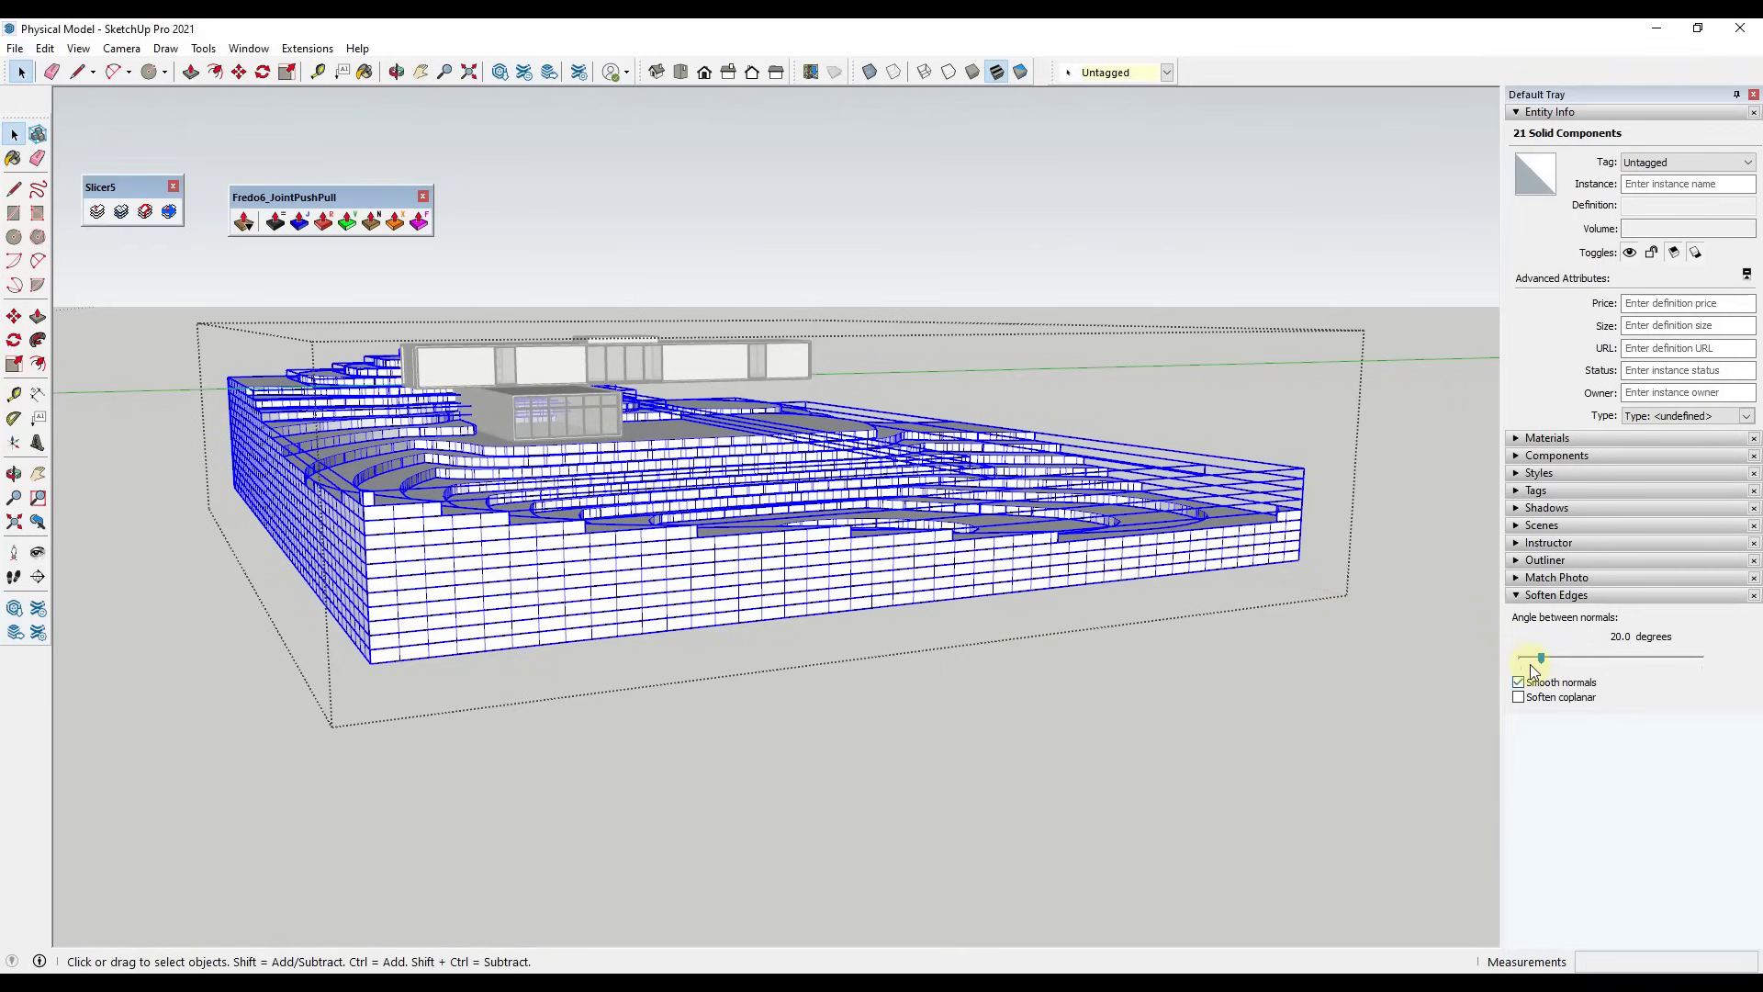
left_click(1522, 700)
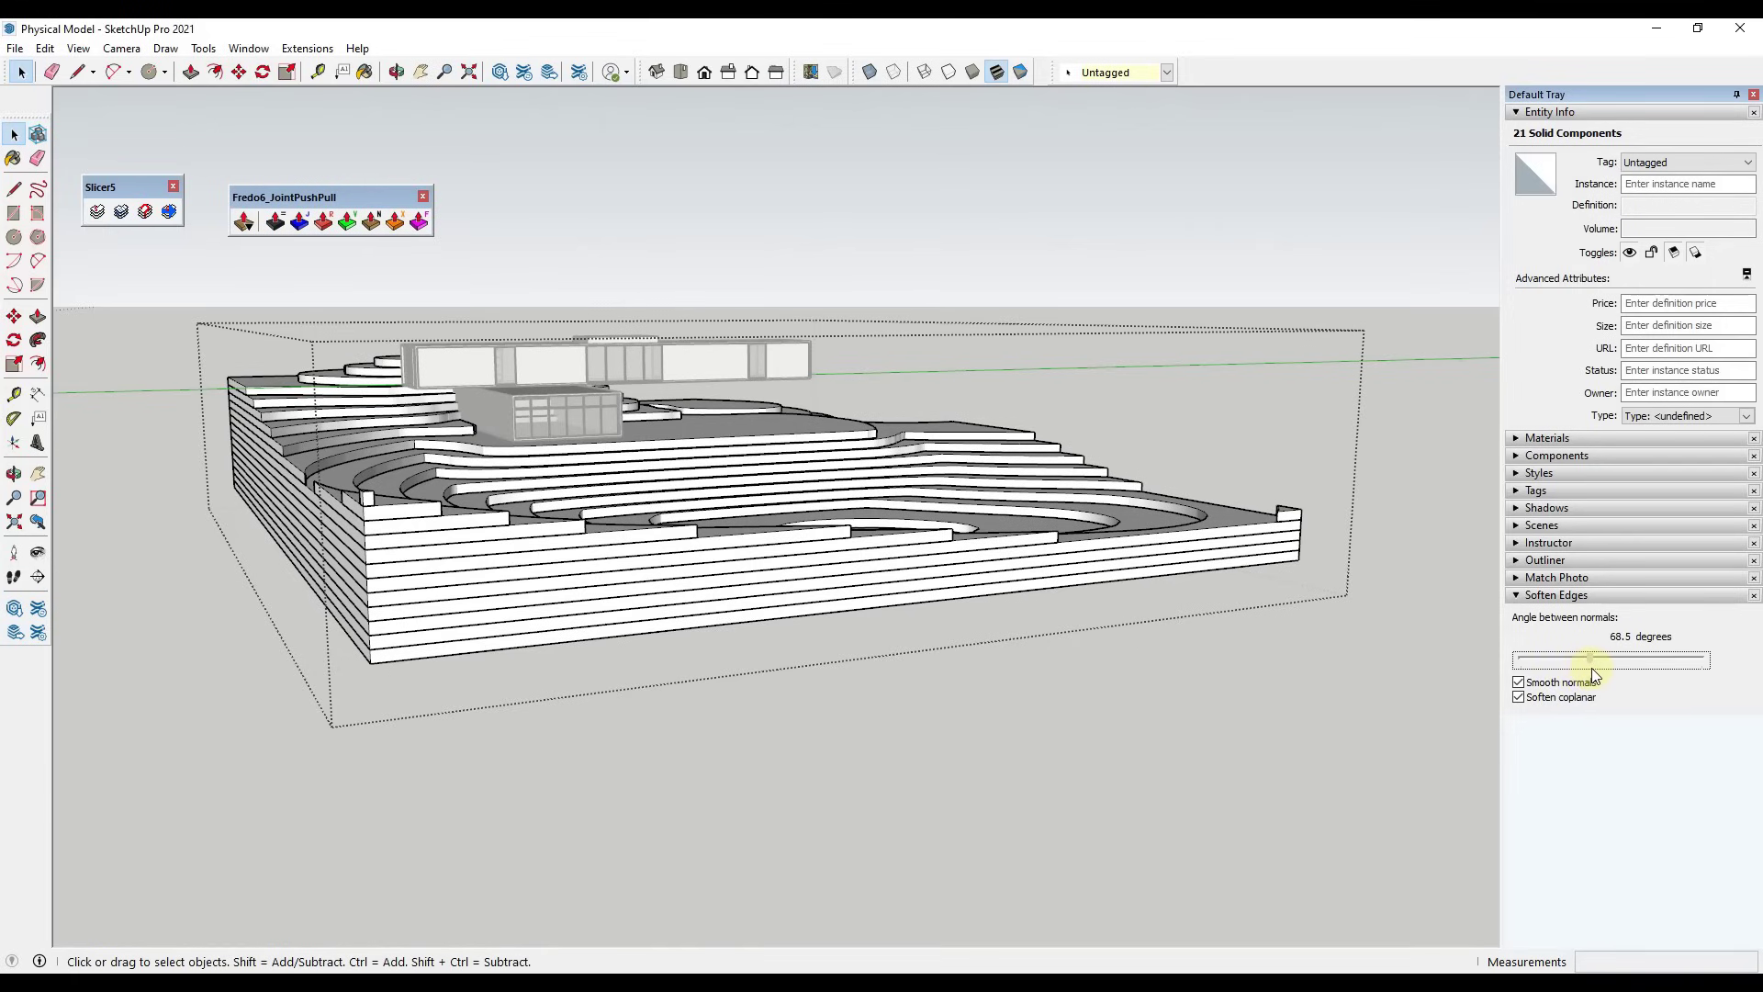
mouse_move(1621, 671)
left_mouse_down()
mouse_move(1654, 671)
mouse_move(1593, 674)
mouse_move(1618, 667)
left_mouse_up()
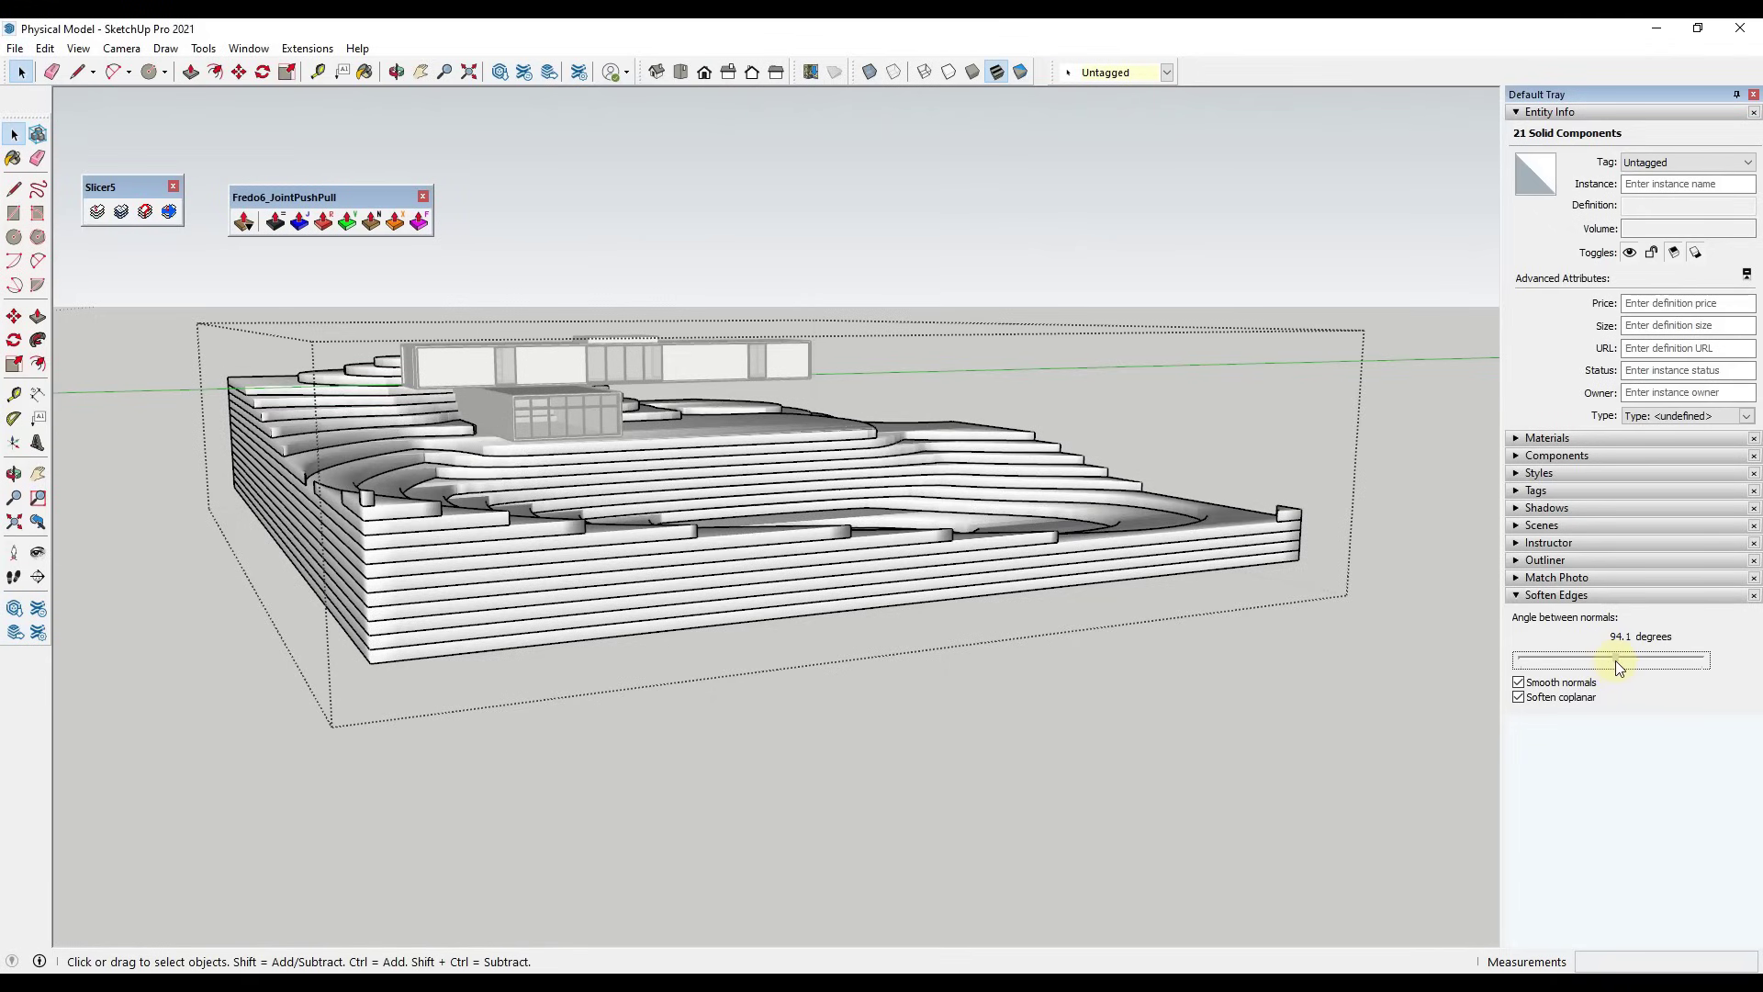
left_click_drag(1617, 666, 1611, 667)
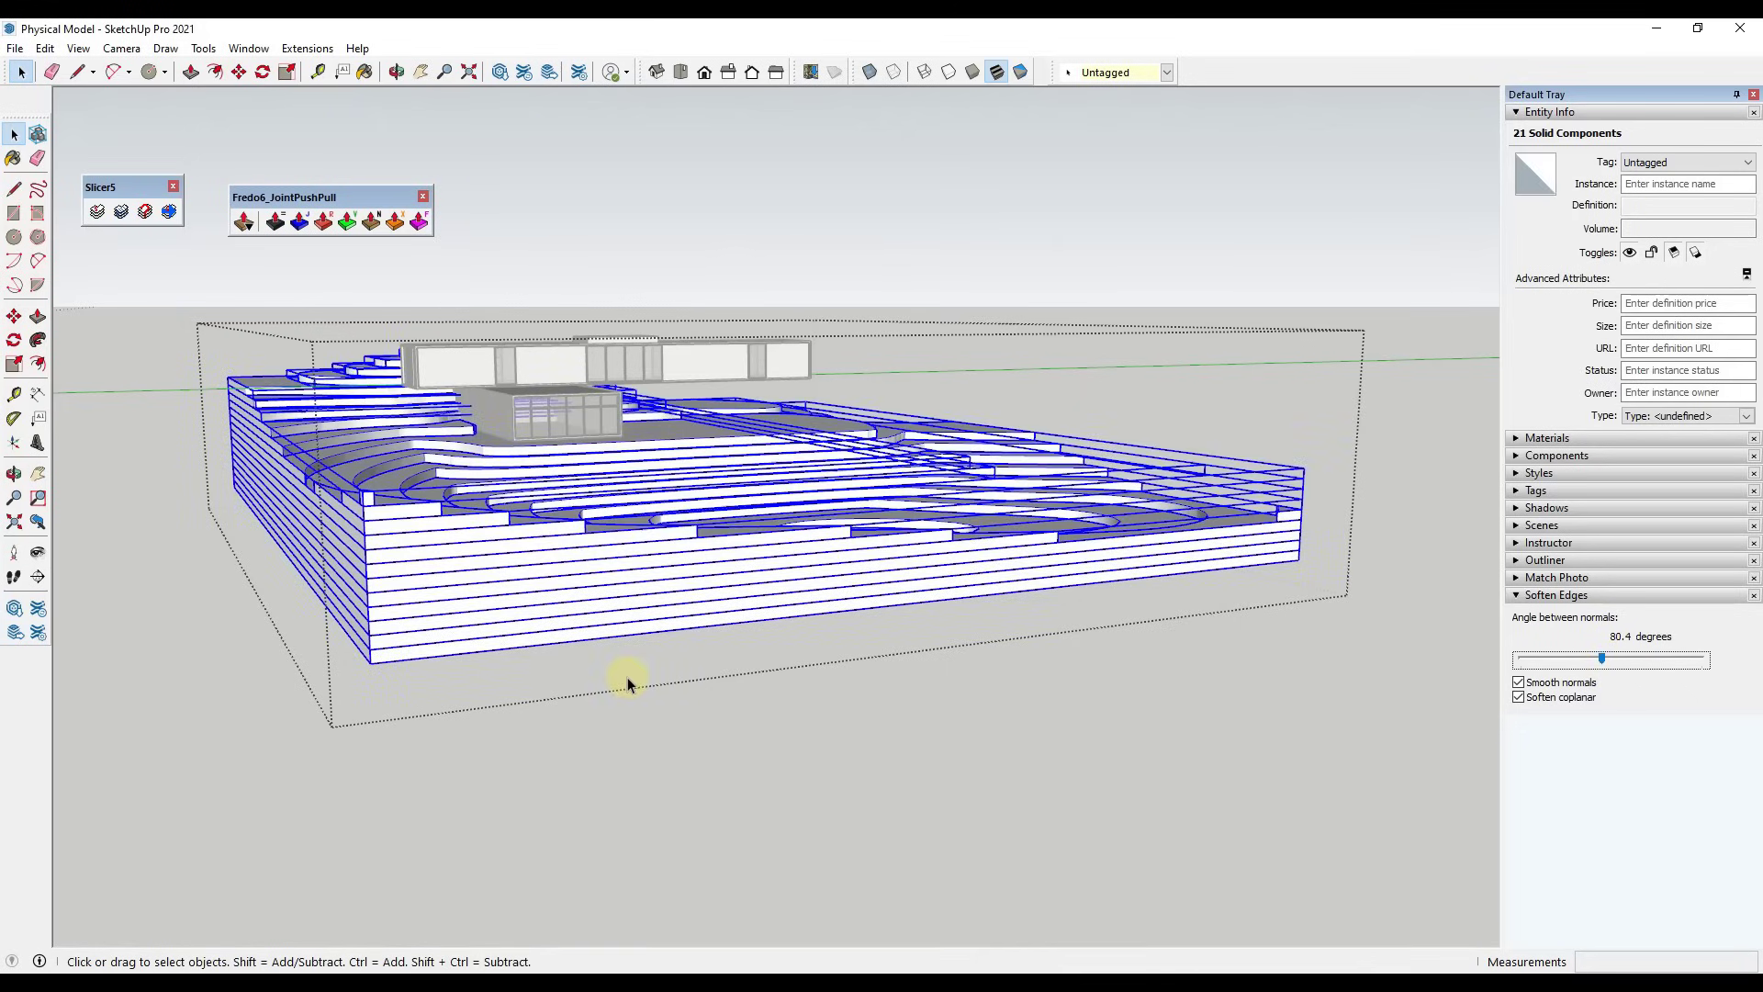
left_click(1113, 692)
middle_click_drag(472, 559, 404, 570)
left_click(404, 570)
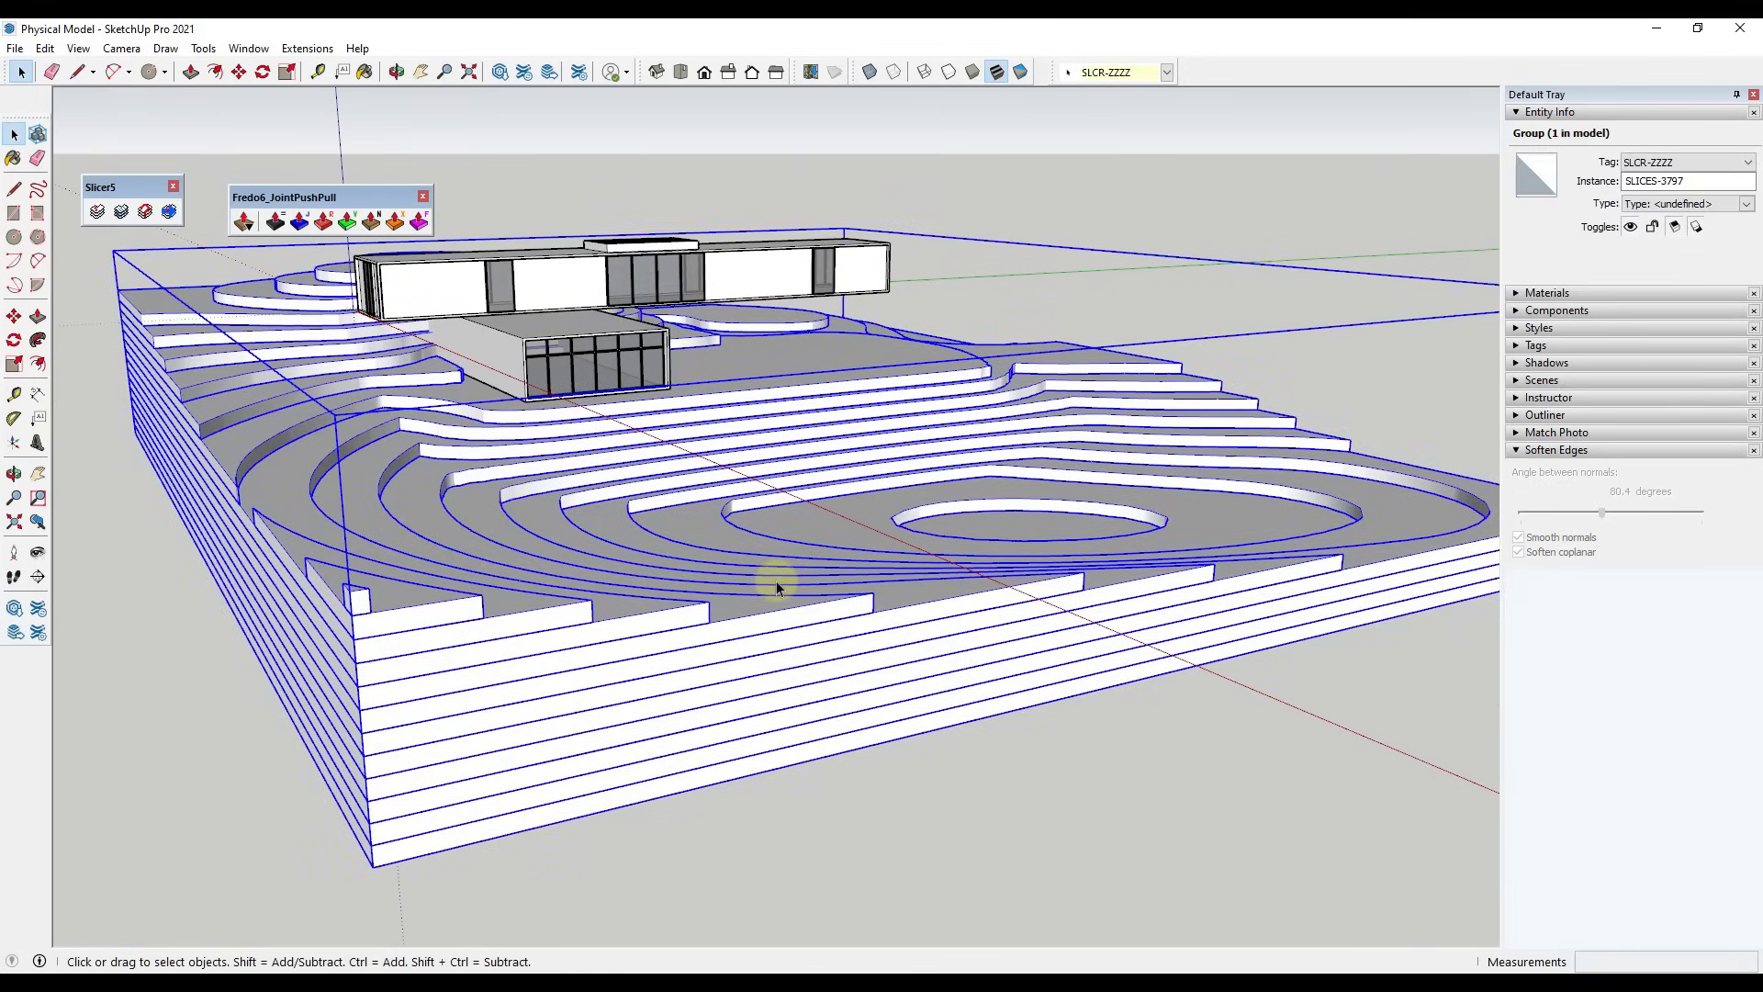